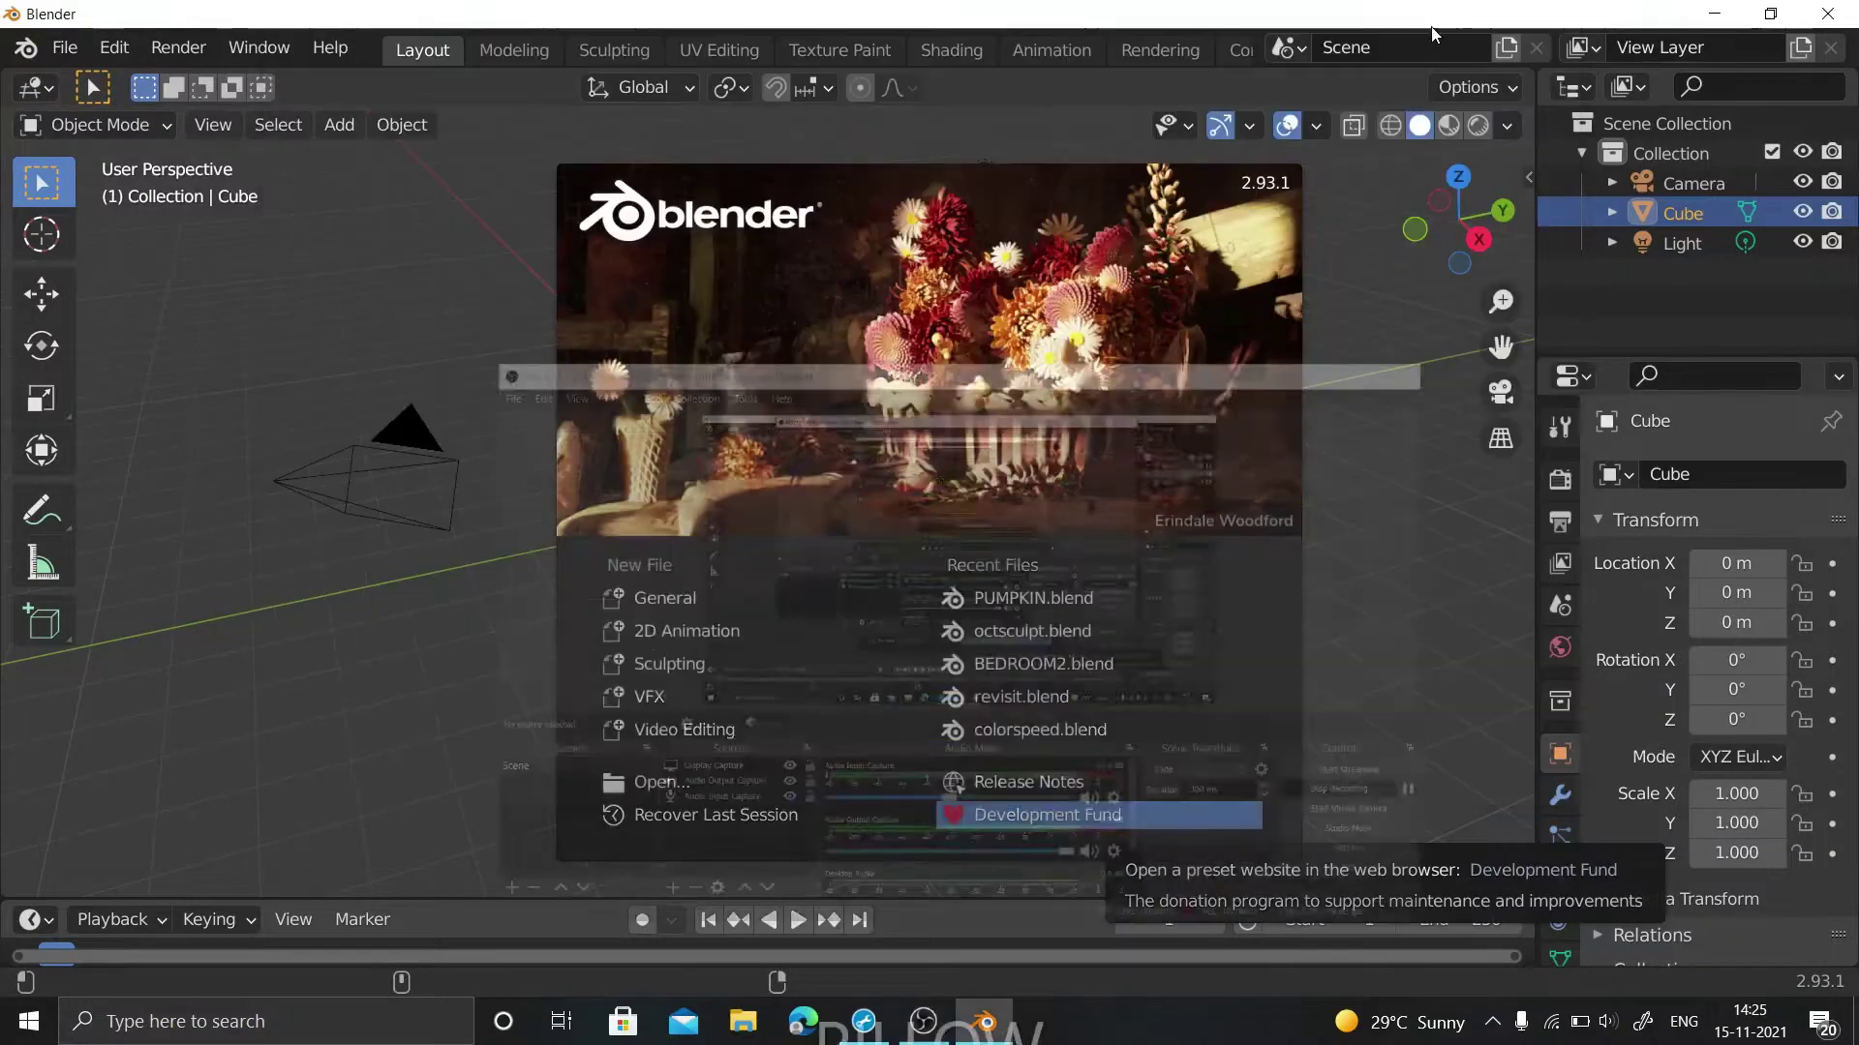
- Dismiss the splash screen and delete the default camera, light and cube
{"action": "left_click", "coordinate": [465, 291]}
{"action": "key", "text": "a"}
{"action": "key", "text": "x"}
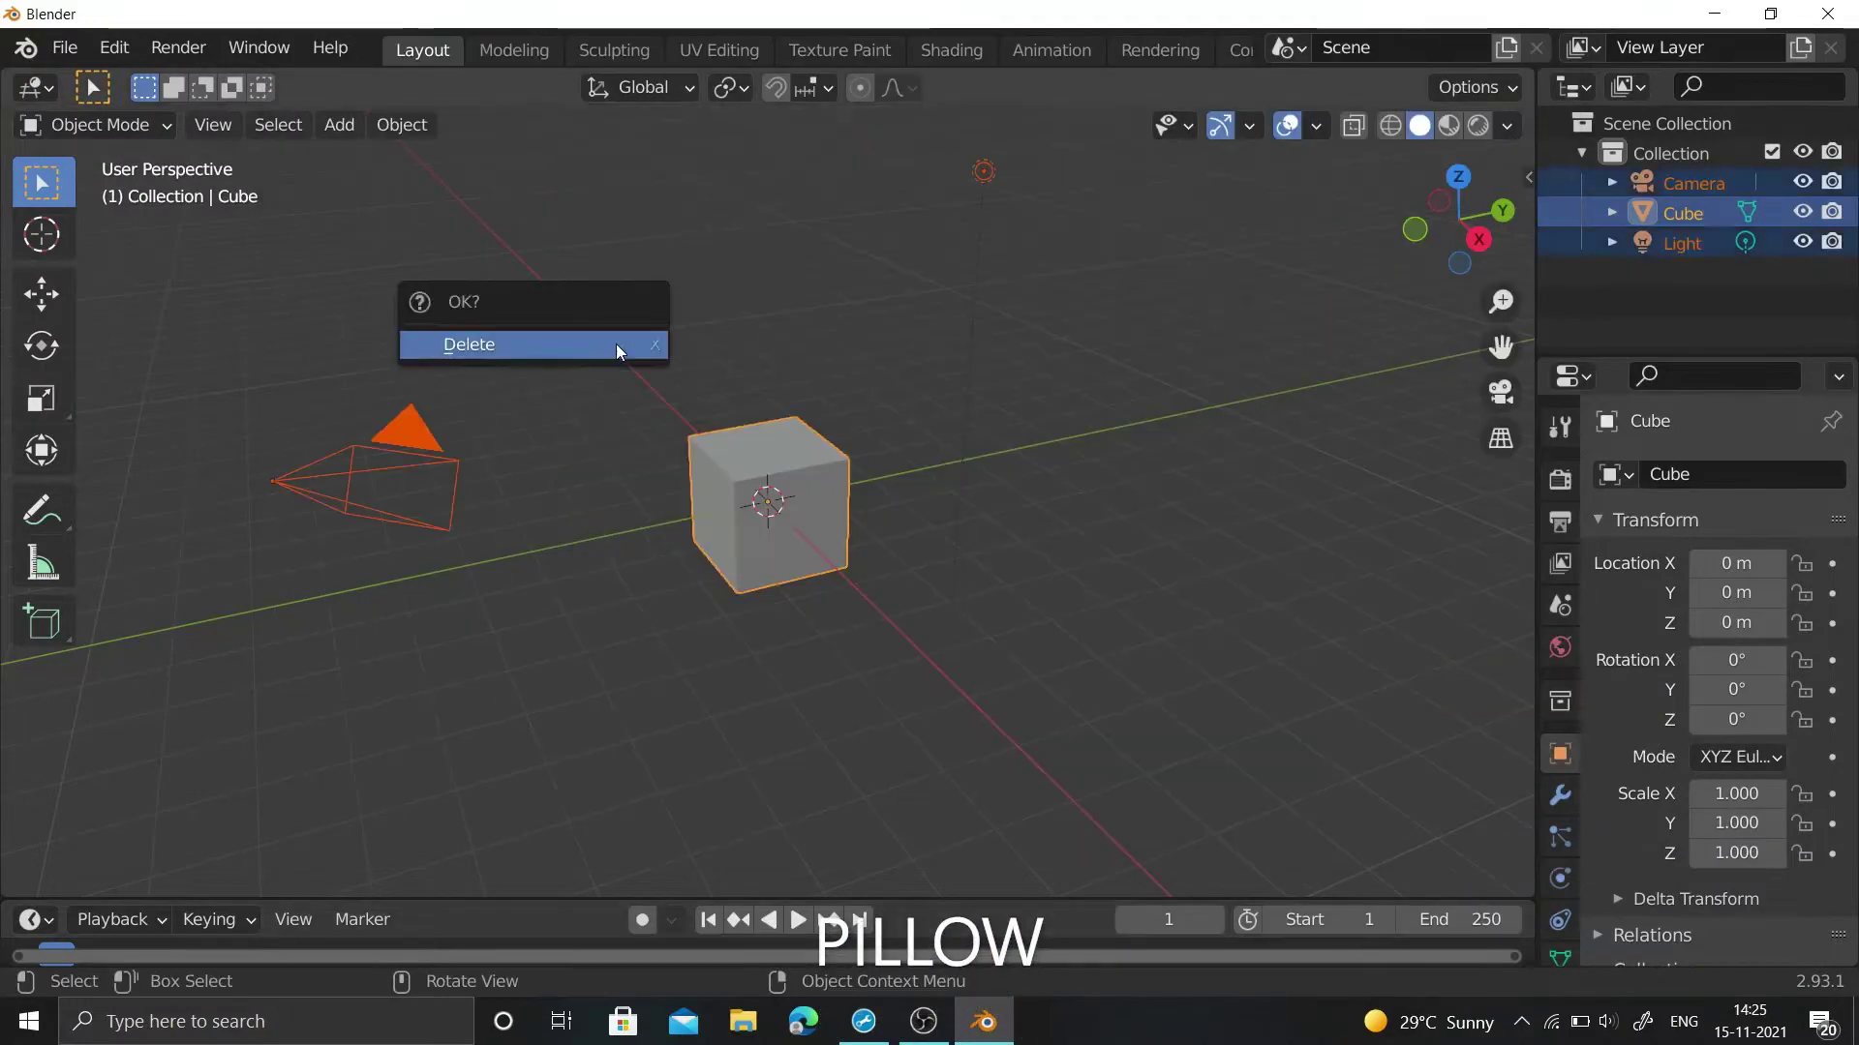
{"action": "left_click", "coordinate": [622, 348]}
- Add a new cube, enlarge it, then rescale it with its height kept fixed
{"action": "key", "text": "shift+a"}
{"action": "left_click", "coordinate": [718, 376]}
{"action": "key", "text": "s"}
{"action": "left_click", "coordinate": [544, 185]}
{"action": "key", "text": "s"}
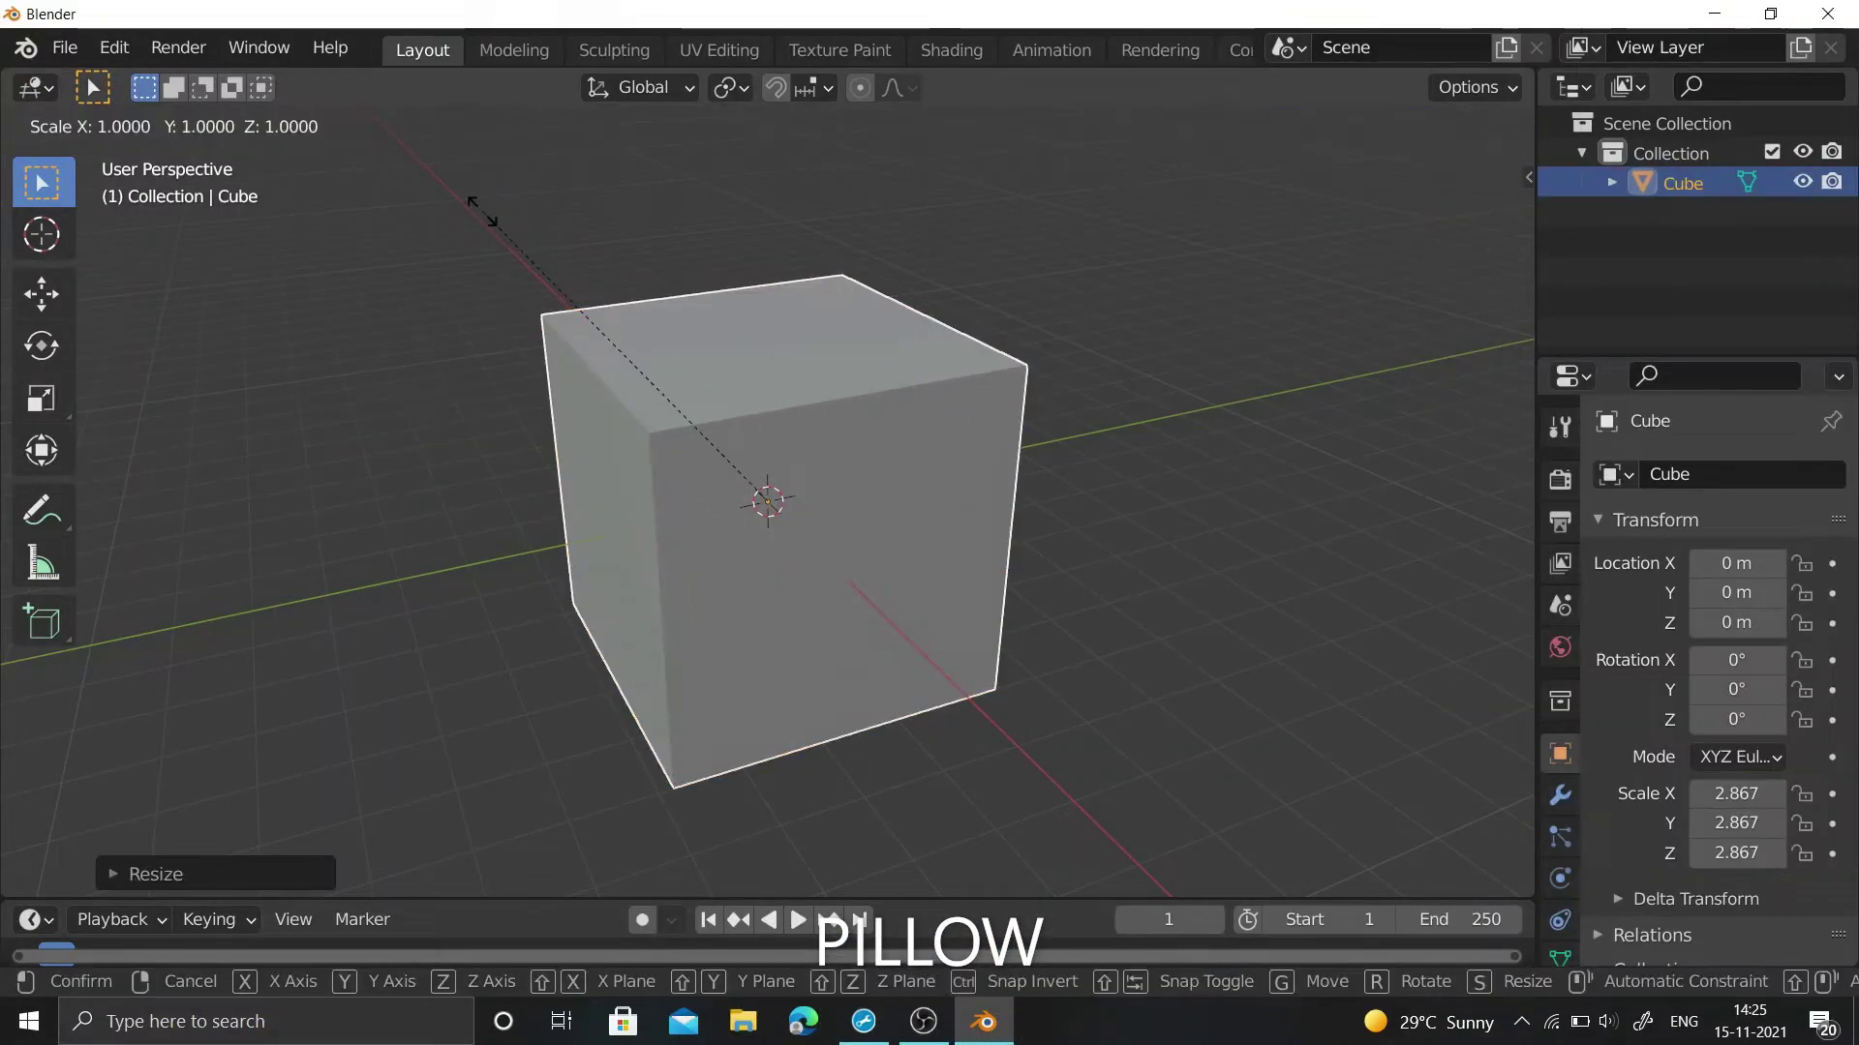
{"action": "key", "text": "shift+z"}
{"action": "left_click", "coordinate": [643, 332]}
- Resize the cube's width, thin its depth to 0.245 and set height 1.030, viewed from the front
{"action": "key", "text": "s"}
{"action": "key", "text": "x"}
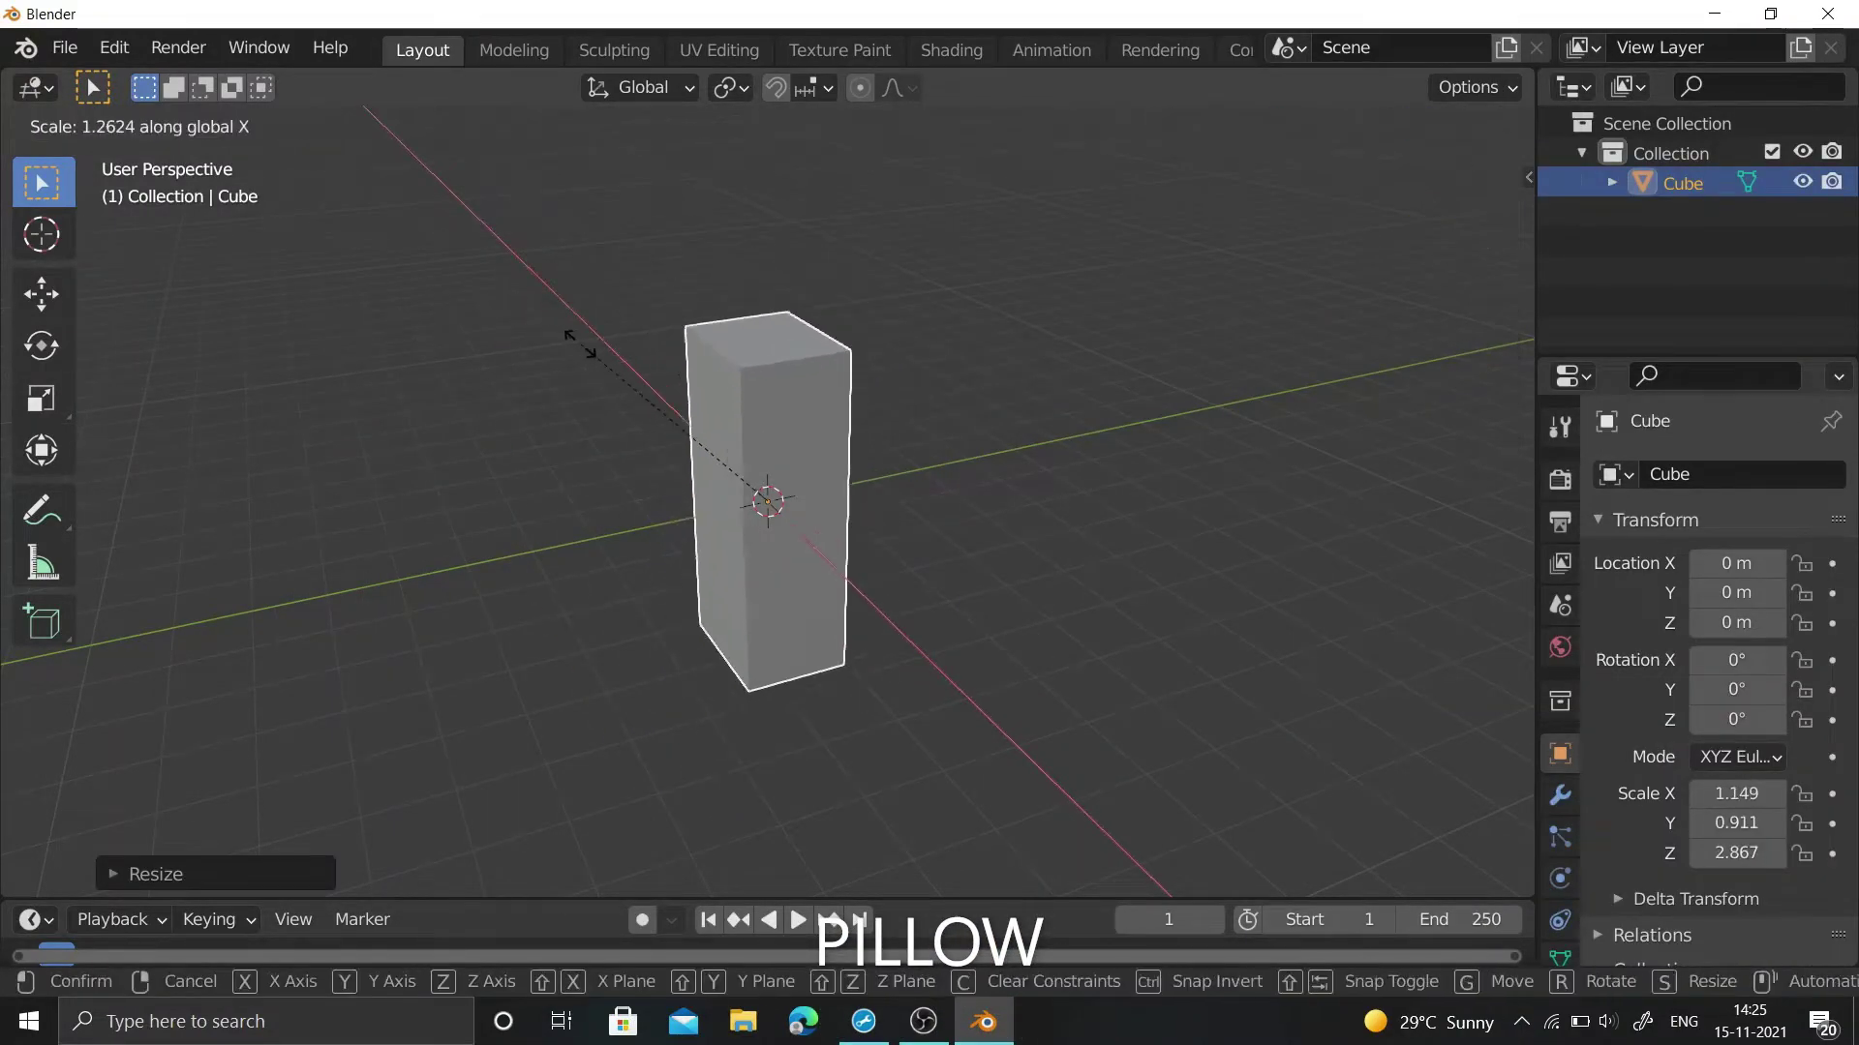
{"action": "left_click", "coordinate": [258, 427]}
{"action": "key", "text": "s"}
{"action": "key", "text": "y"}
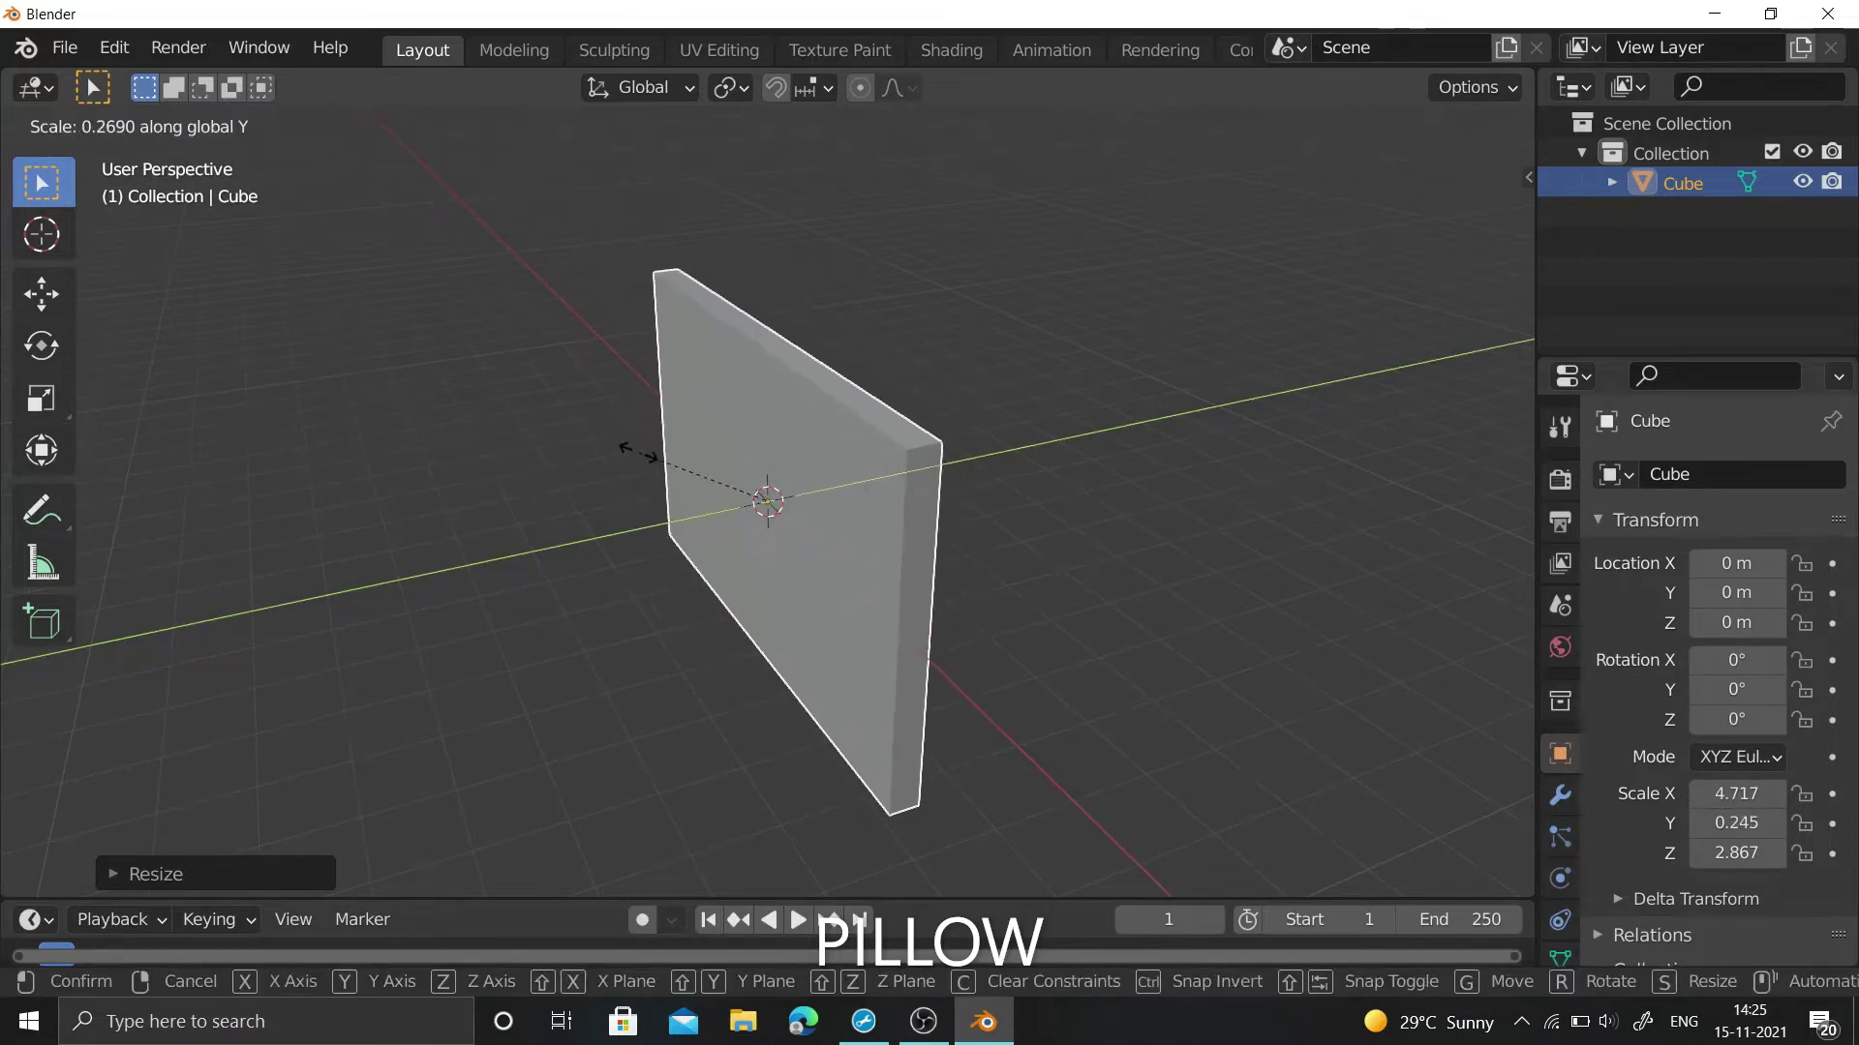
{"action": "left_click", "coordinate": [629, 450]}
{"action": "key", "text": "s"}
{"action": "key", "text": "z"}
{"action": "left_click", "coordinate": [747, 457]}
{"action": "key", "text": "KP_1"}
- Widen the slab to 3.152, make it 1.316 tall and raise it to Z 1.7801
{"action": "key", "text": "s"}
{"action": "key", "text": "x"}
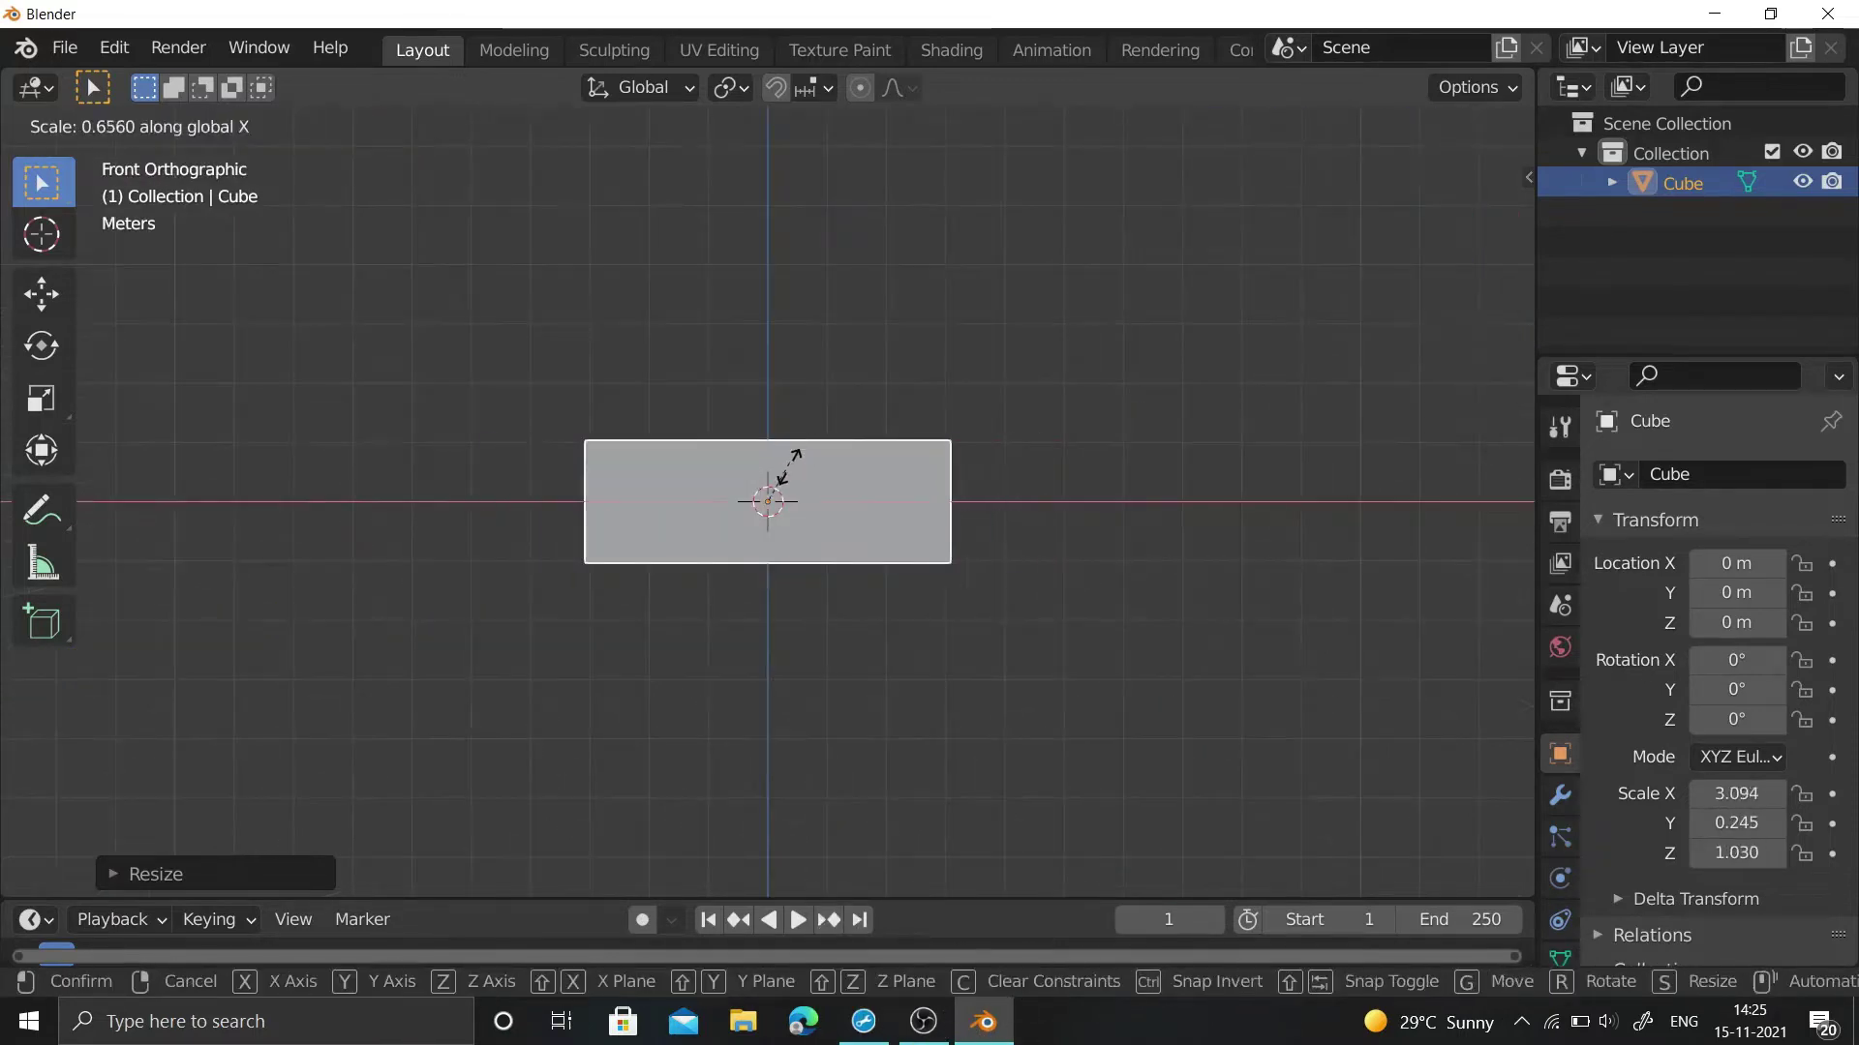
{"action": "left_click", "coordinate": [787, 463]}
{"action": "key", "text": "g"}
{"action": "key", "text": "z"}
{"action": "left_click", "coordinate": [902, 464]}
{"action": "key", "text": "s"}
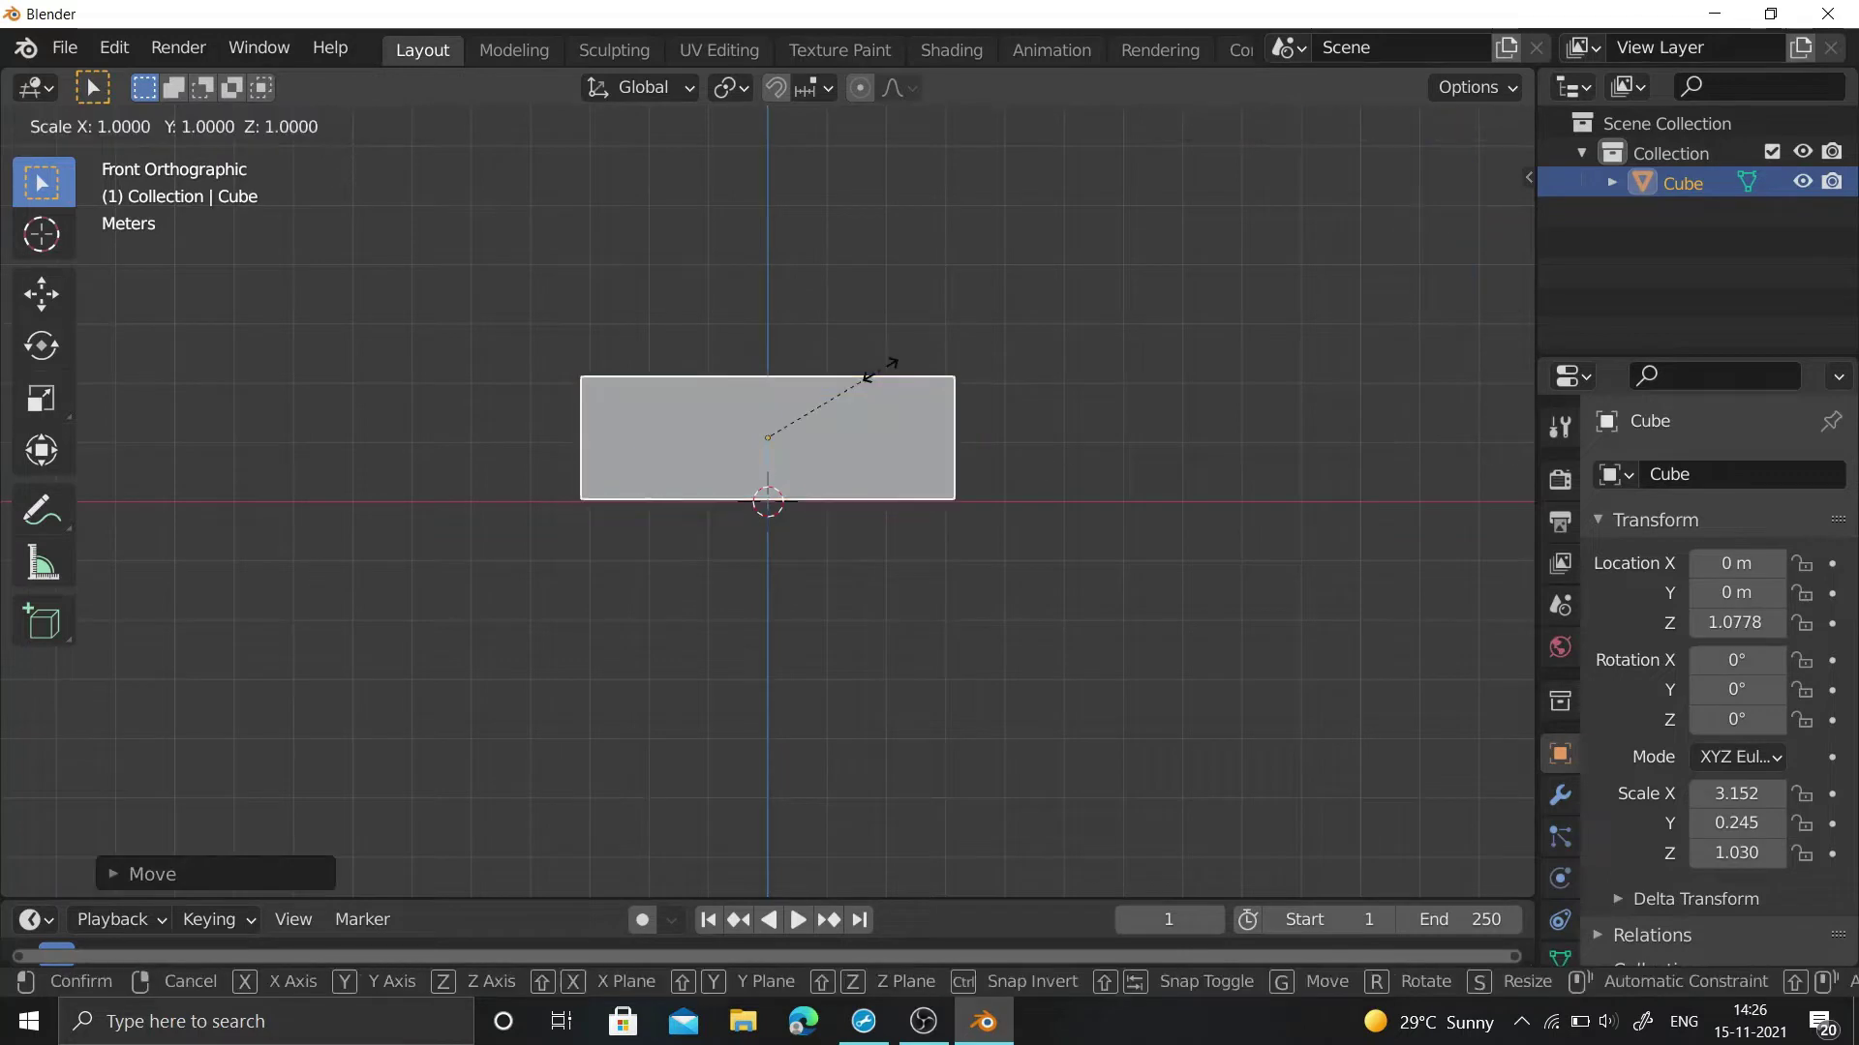
{"action": "key", "text": "z"}
{"action": "left_click", "coordinate": [830, 411]}
{"action": "key", "text": "g"}
{"action": "left_click", "coordinate": [833, 369]}
- In a perspective view and Edit Mode, try subdividing the slab's face, then undo it
{"action": "left_click_drag", "start_coordinate": [1457, 219], "coordinate": [1442, 247]}
{"action": "key", "text": "Tab"}
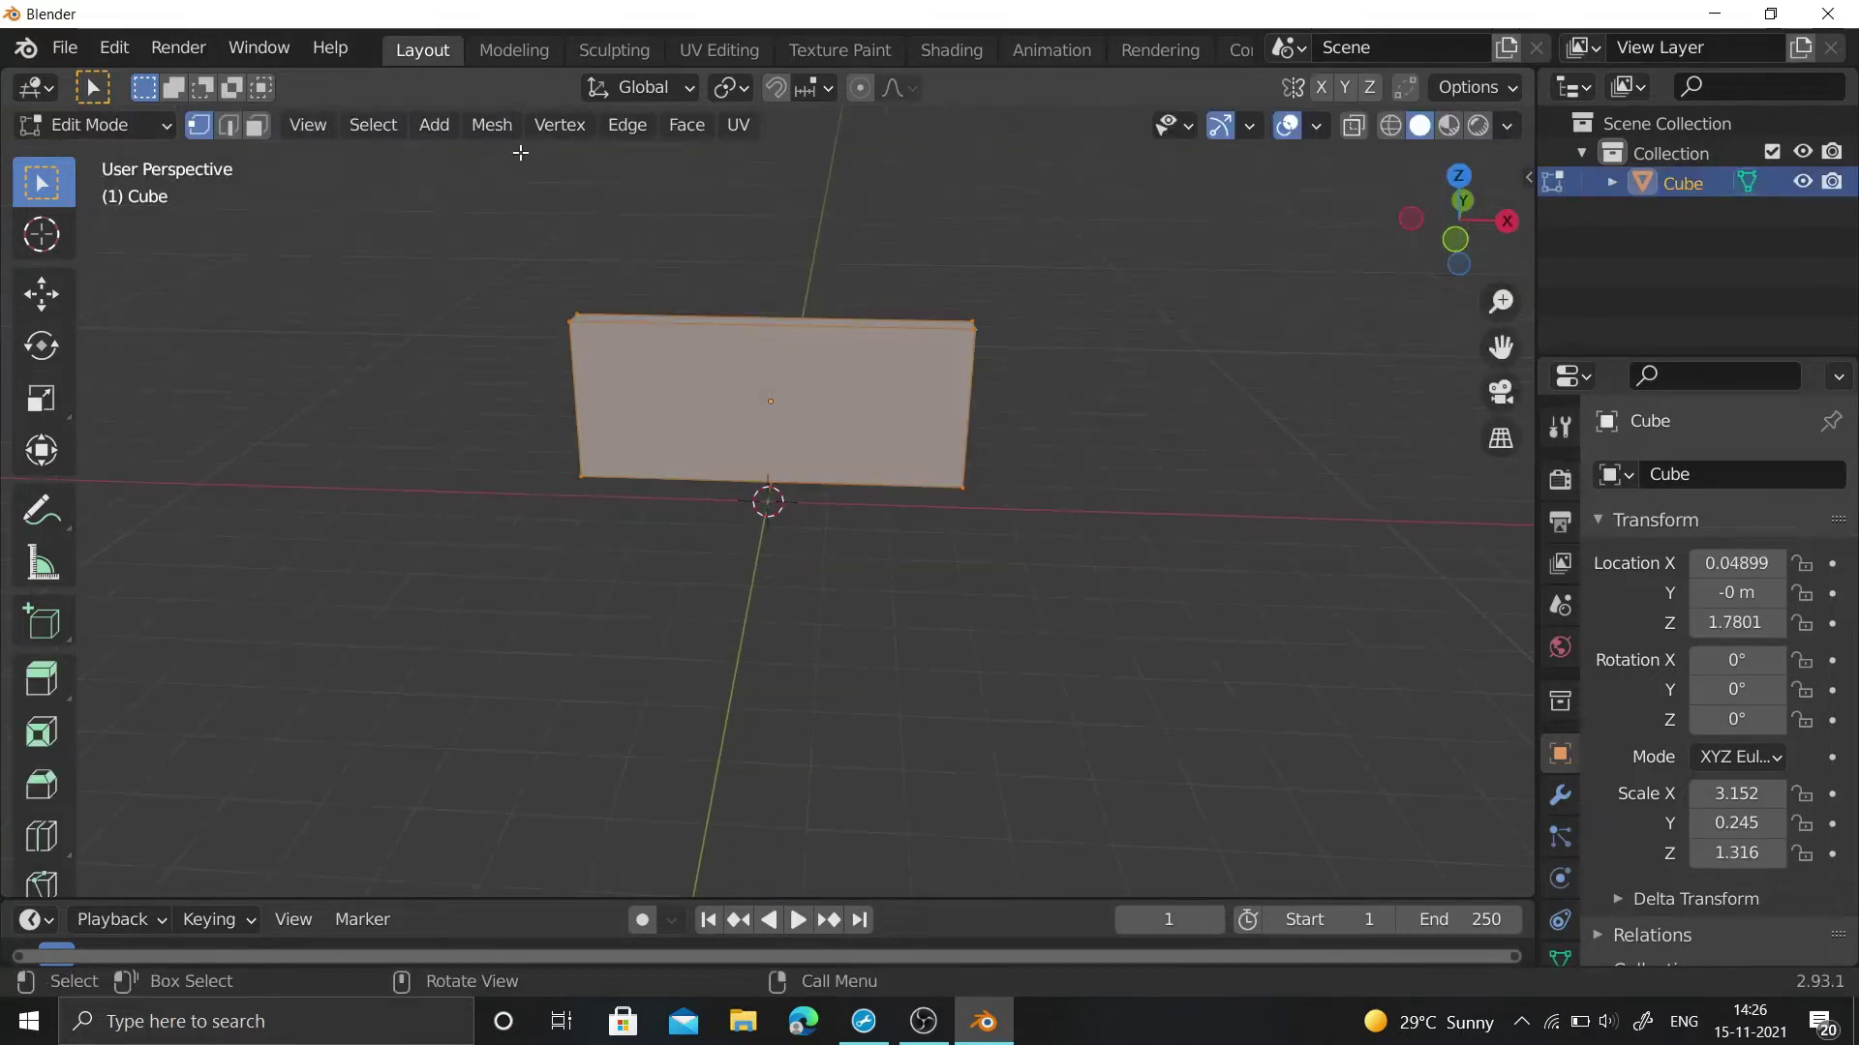
{"action": "right_click", "coordinate": [719, 335]}
{"action": "left_click", "coordinate": [718, 335]}
{"action": "key", "text": "ctrl+z"}
{"action": "key", "text": "ctrl+r"}
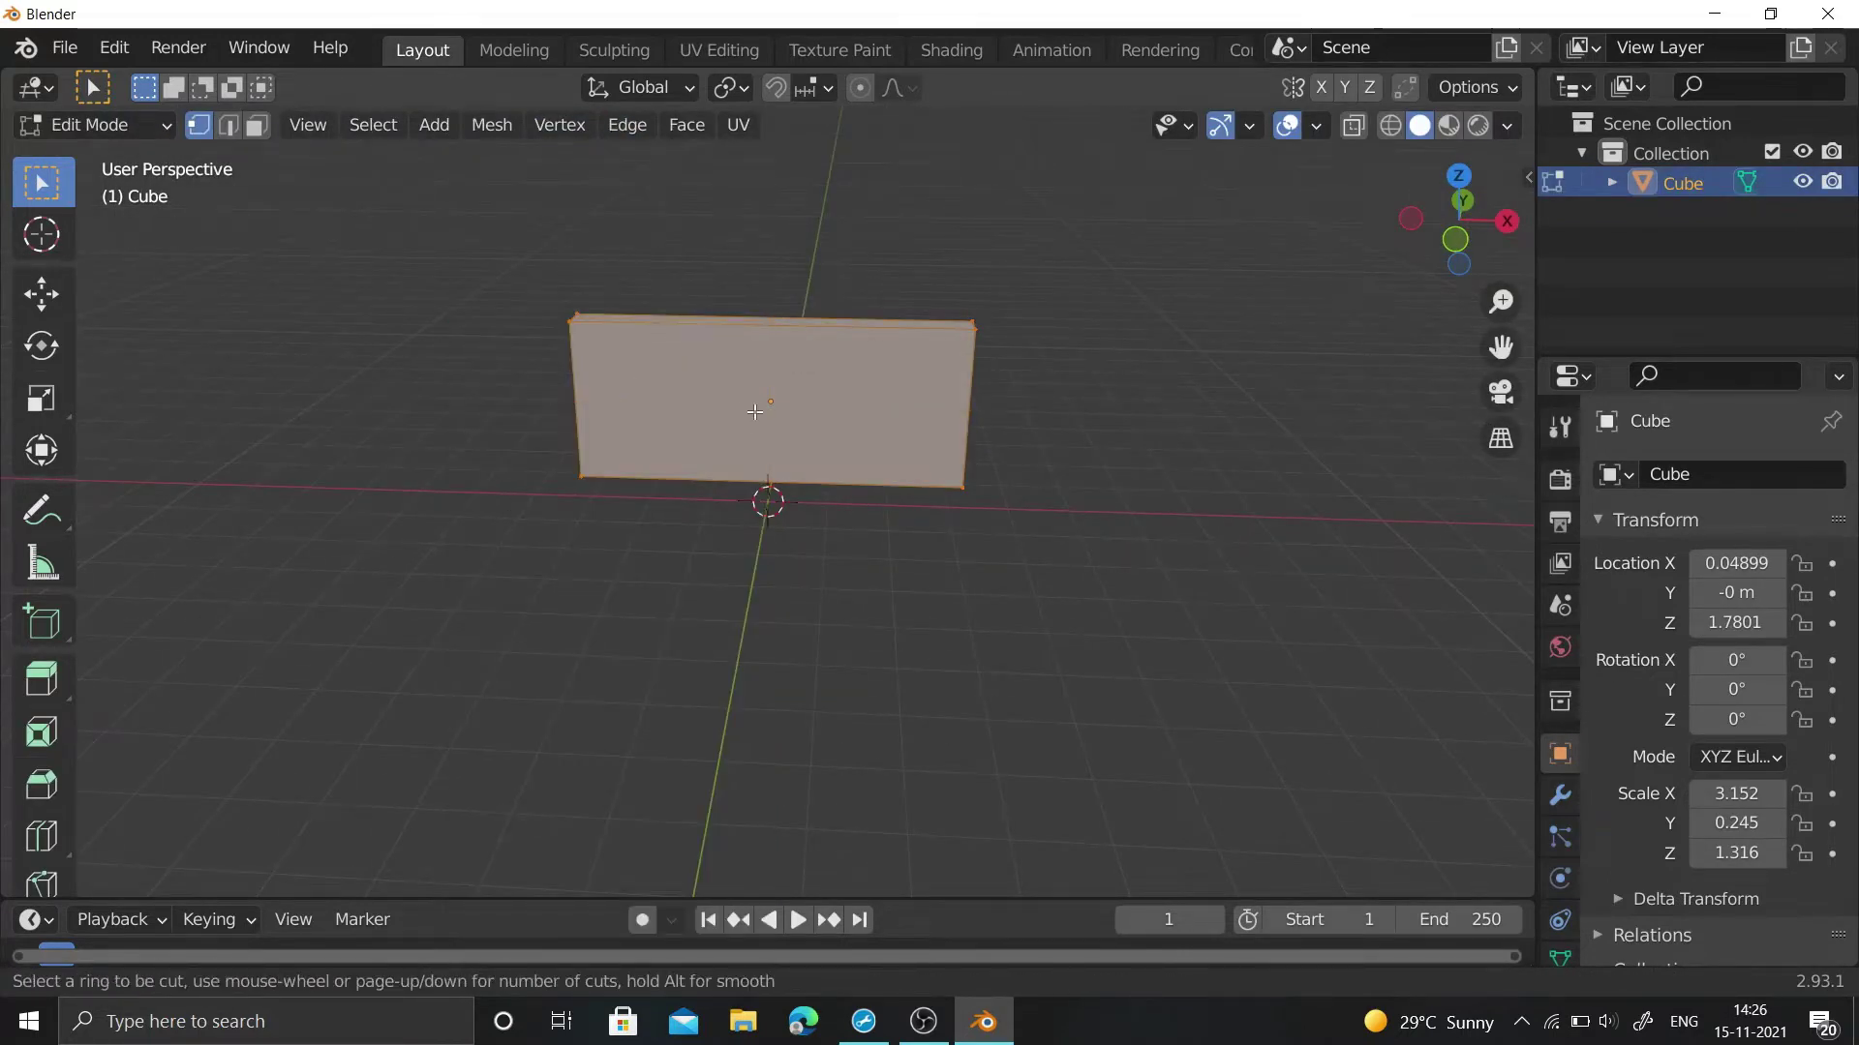
- Back in Object Mode, clear the slab's location, cancel a width resize and reselect it
{"action": "key", "text": "Tab"}
{"action": "key", "text": "alt+g"}
{"action": "key", "text": "KP_1"}
{"action": "key", "text": "s"}
{"action": "key", "text": "x"}
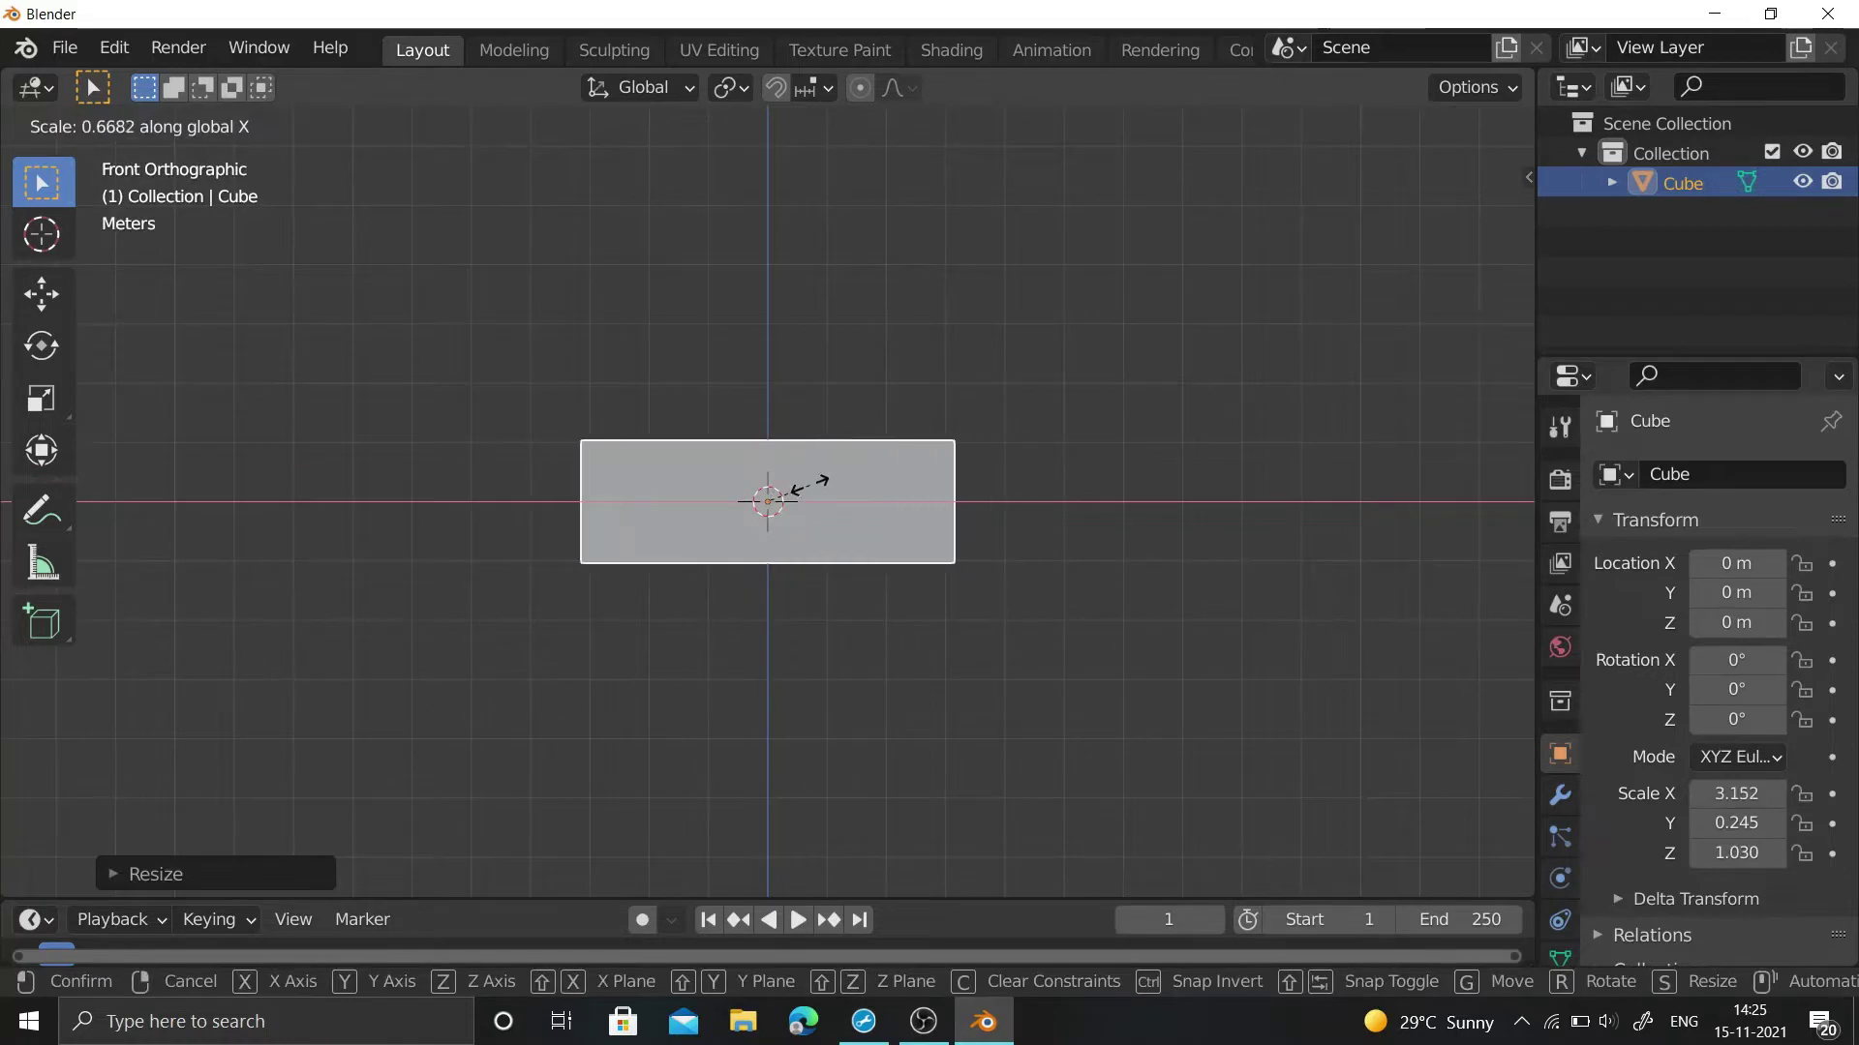
{"action": "key", "text": "Escape"}
{"action": "left_click", "coordinate": [758, 247]}
{"action": "left_click", "coordinate": [896, 554]}
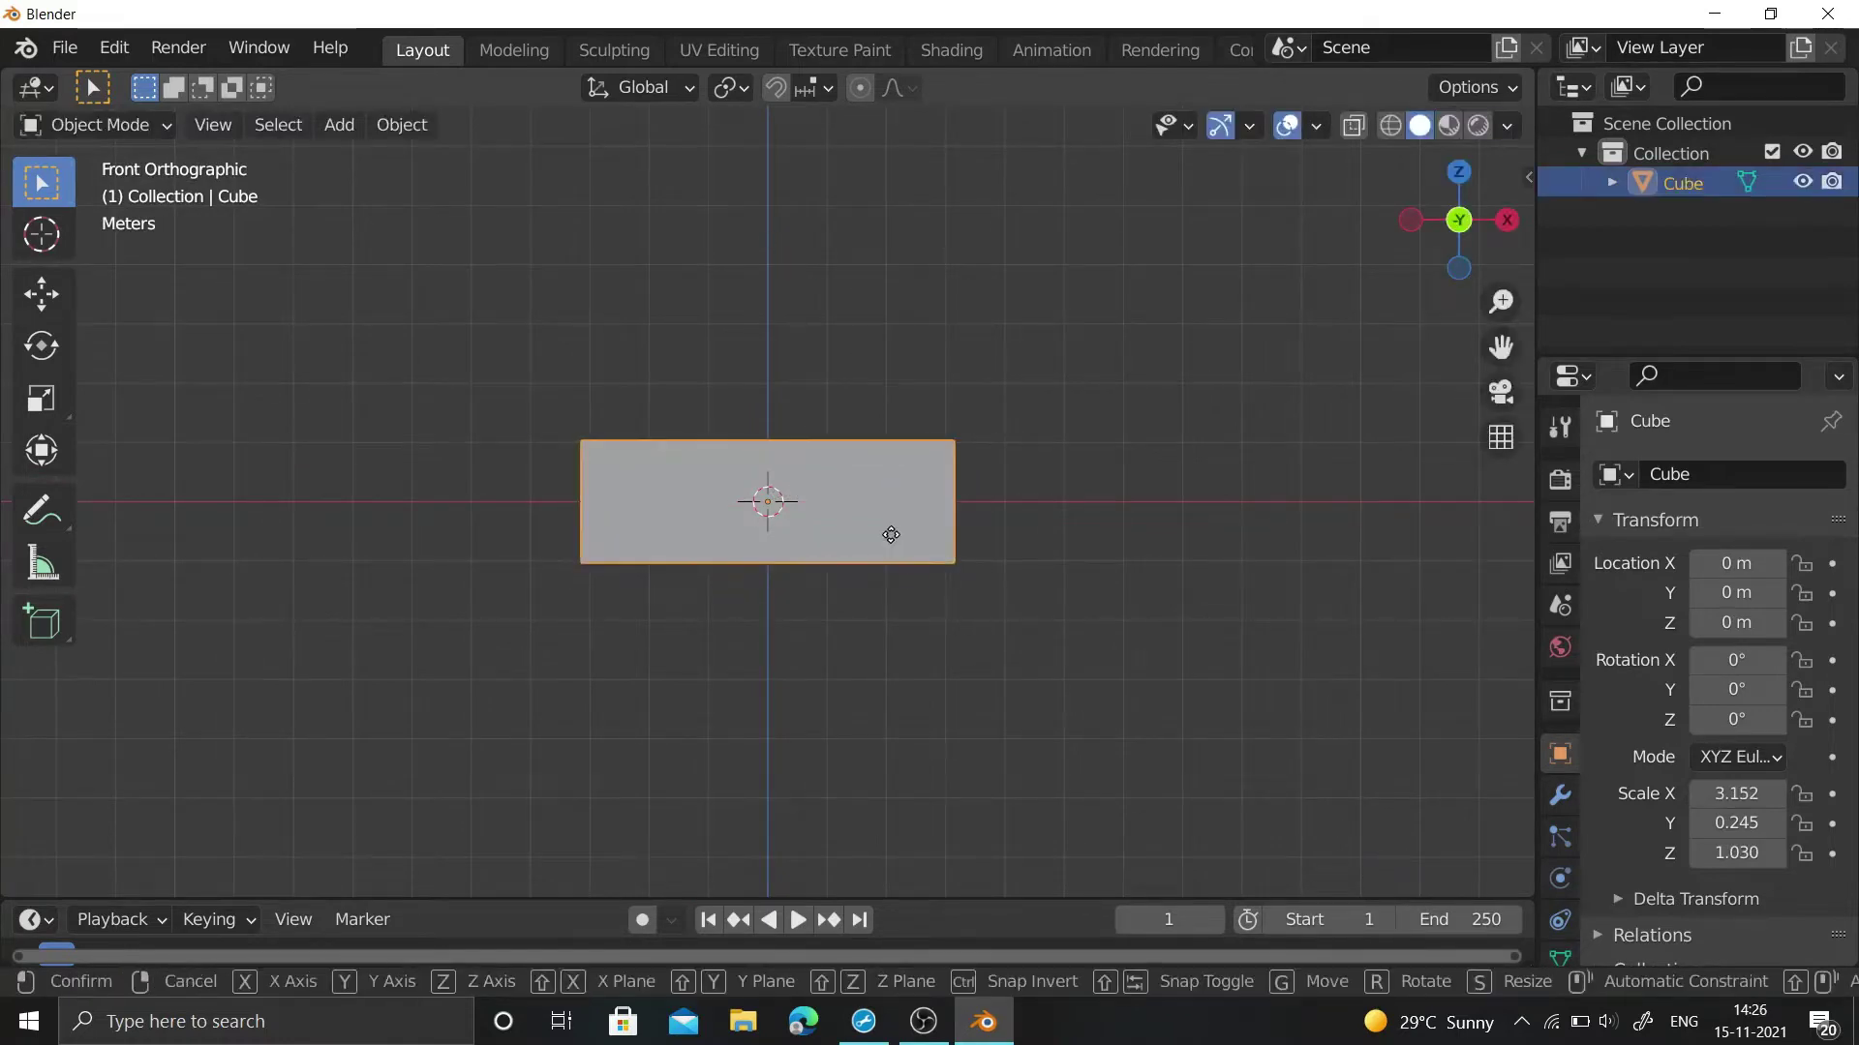
- Raise the slab again, restore its 1.316 height and lift it higher above the floor
{"action": "key", "text": "g"}
{"action": "key", "text": "z"}
{"action": "left_click", "coordinate": [1033, 431]}
{"action": "key", "text": "s"}
{"action": "key", "text": "z"}
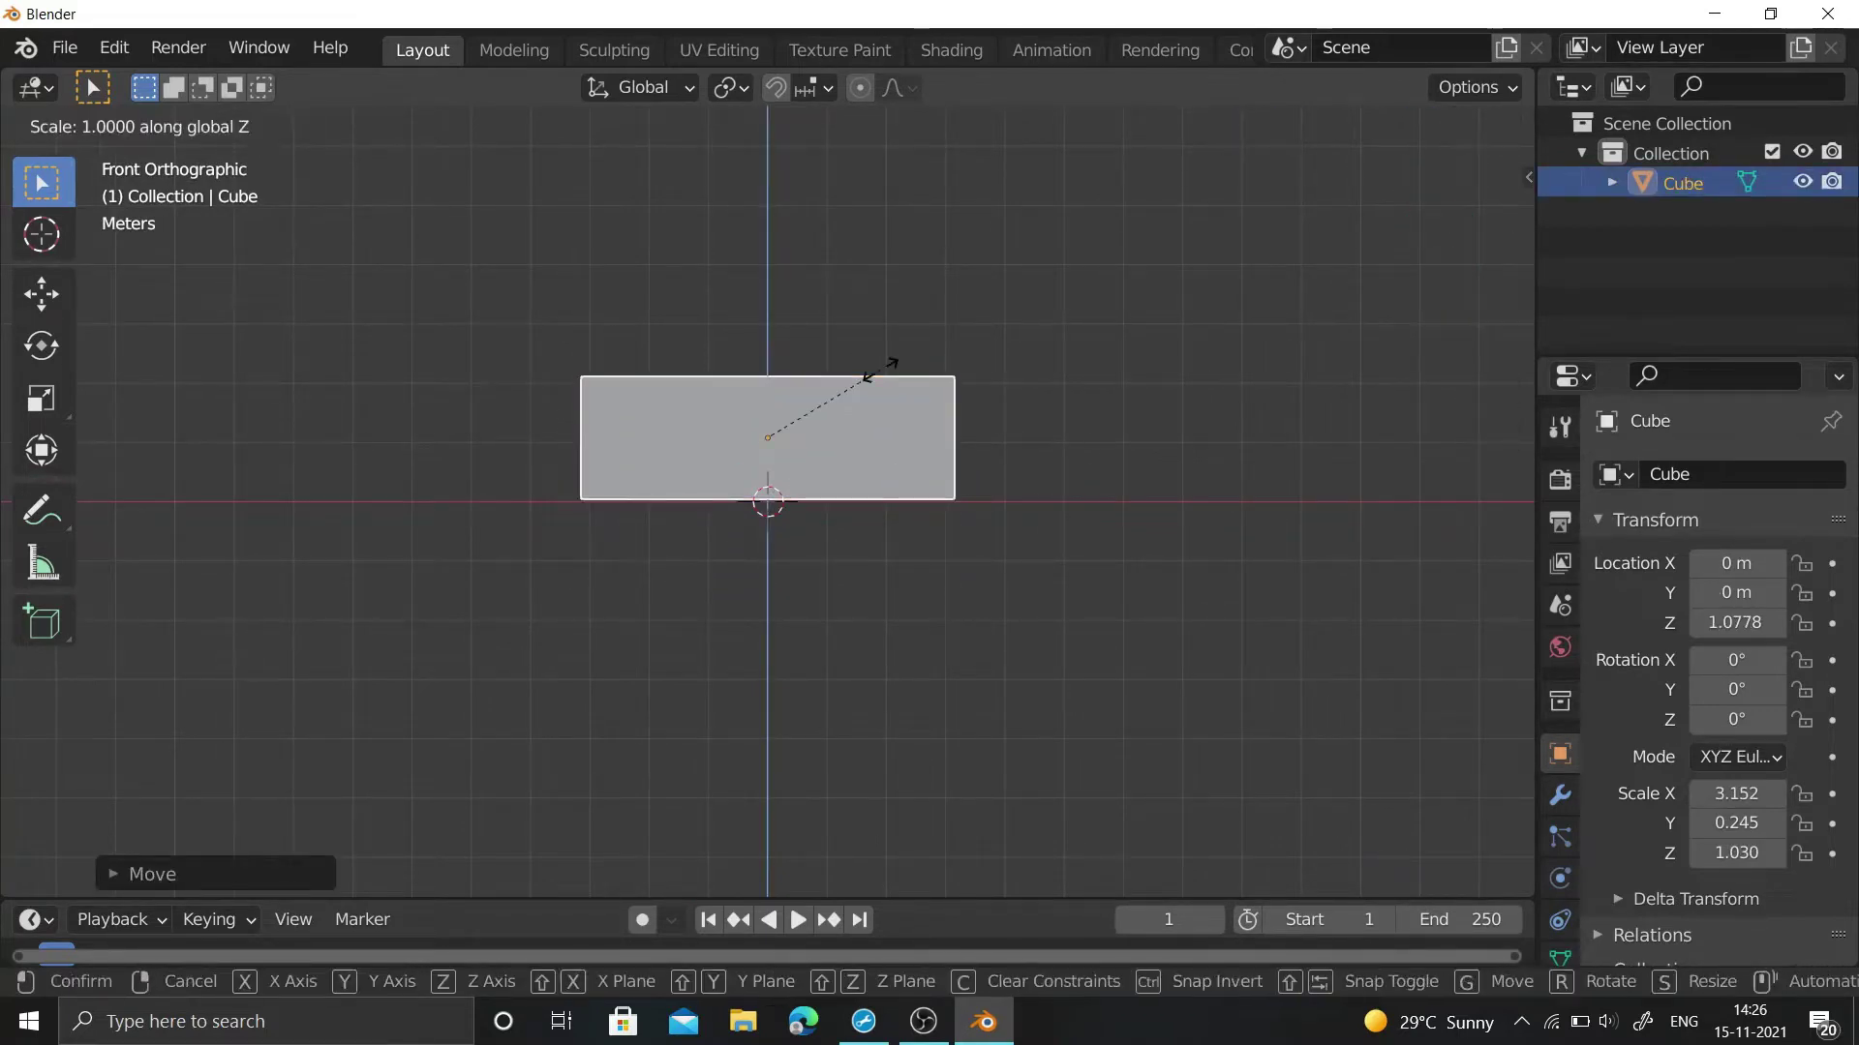
{"action": "left_click", "coordinate": [847, 380]}
{"action": "left_click_drag", "start_coordinate": [867, 407], "coordinate": [871, 366]}
- Orbit to a perspective view, reselect the slab and enter Edit Mode
{"action": "key", "text": "alt+a"}
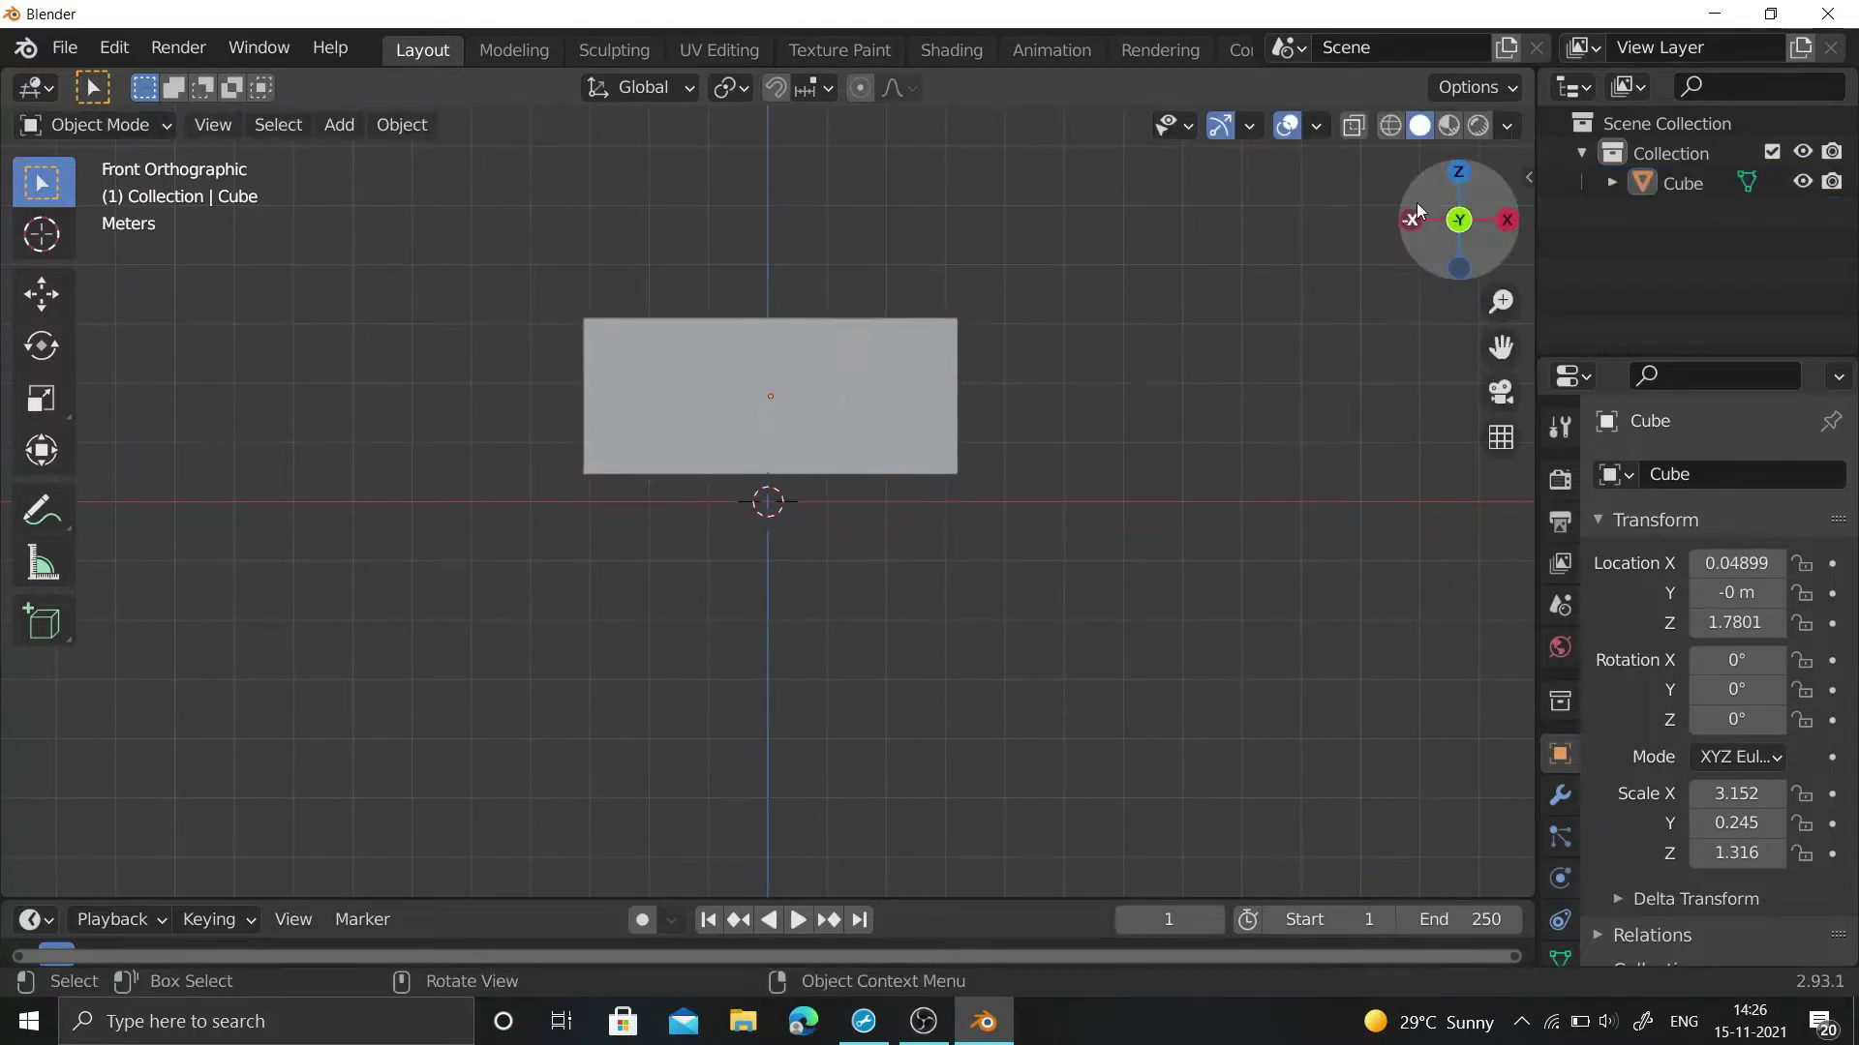
{"action": "left_click_drag", "start_coordinate": [1459, 219], "coordinate": [964, 341]}
{"action": "left_click", "coordinate": [811, 364]}
{"action": "key", "text": "Tab"}
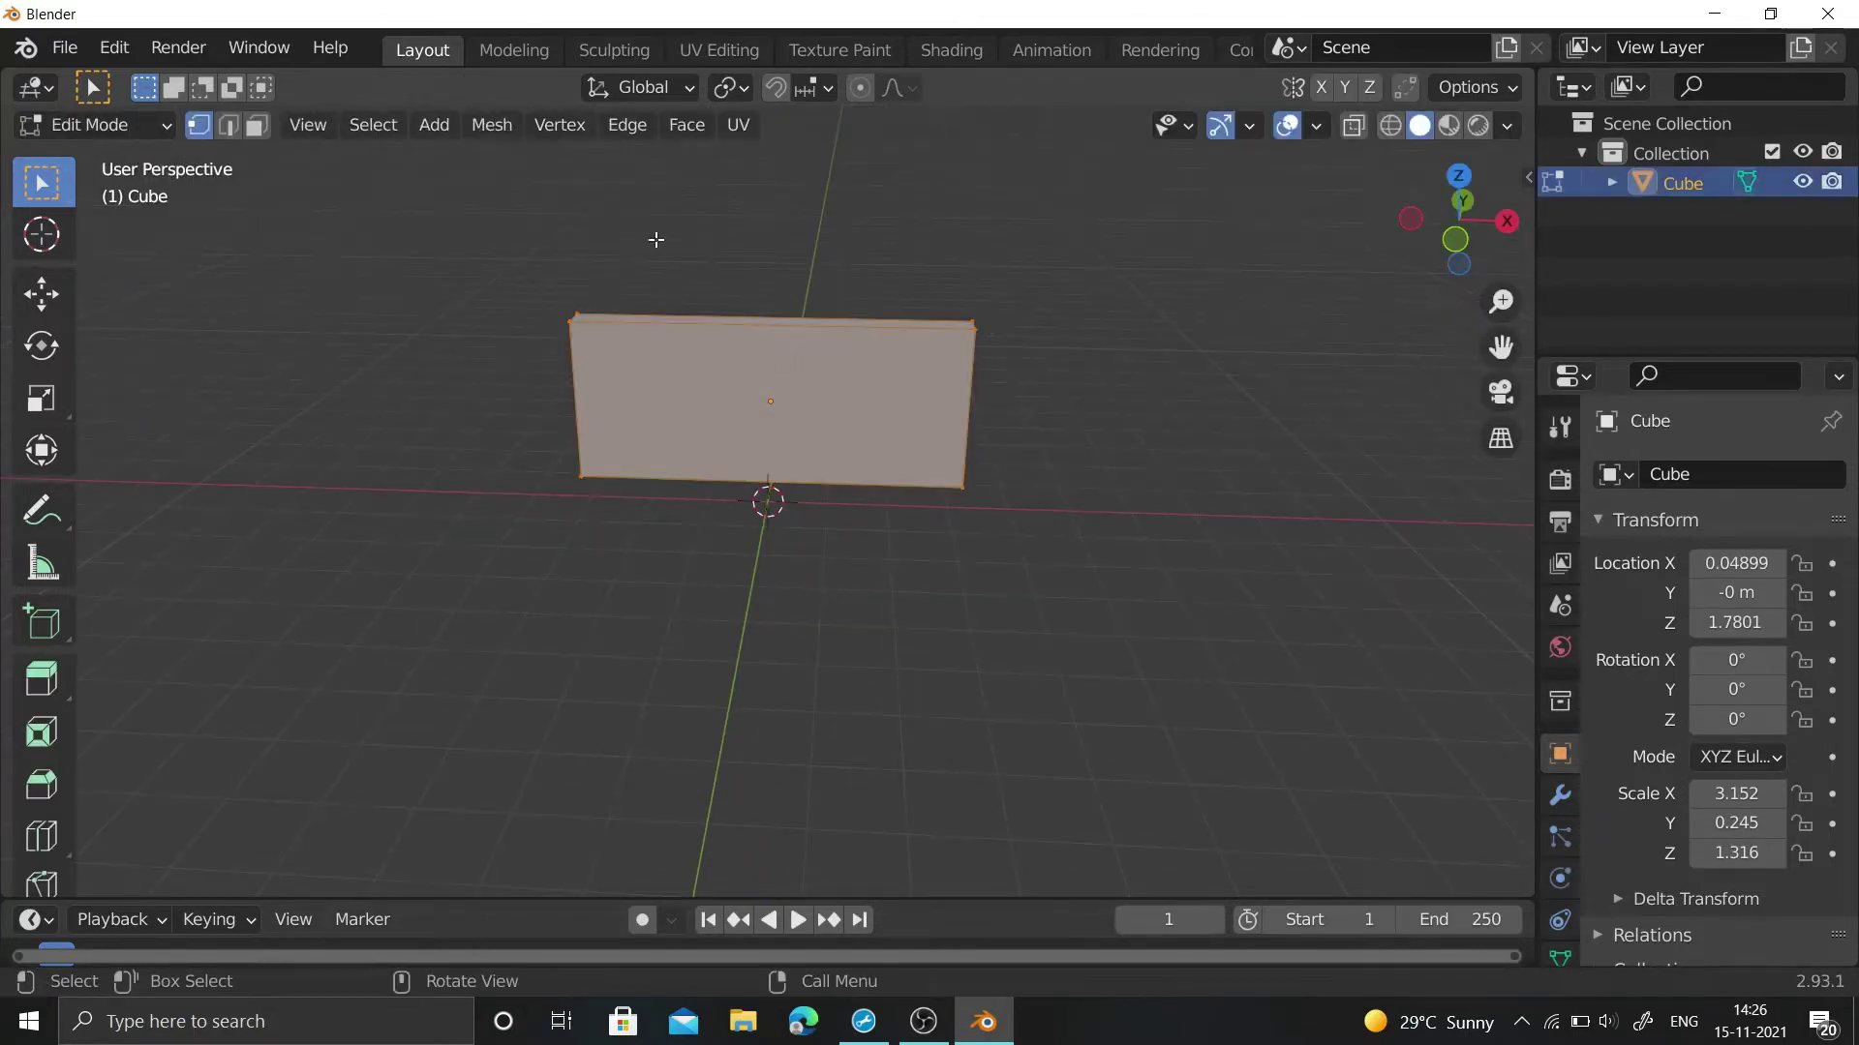
- Try Subdivide and undo it, then add 14 vertical loop cuts without sliding them
{"action": "right_click", "coordinate": [730, 314]}
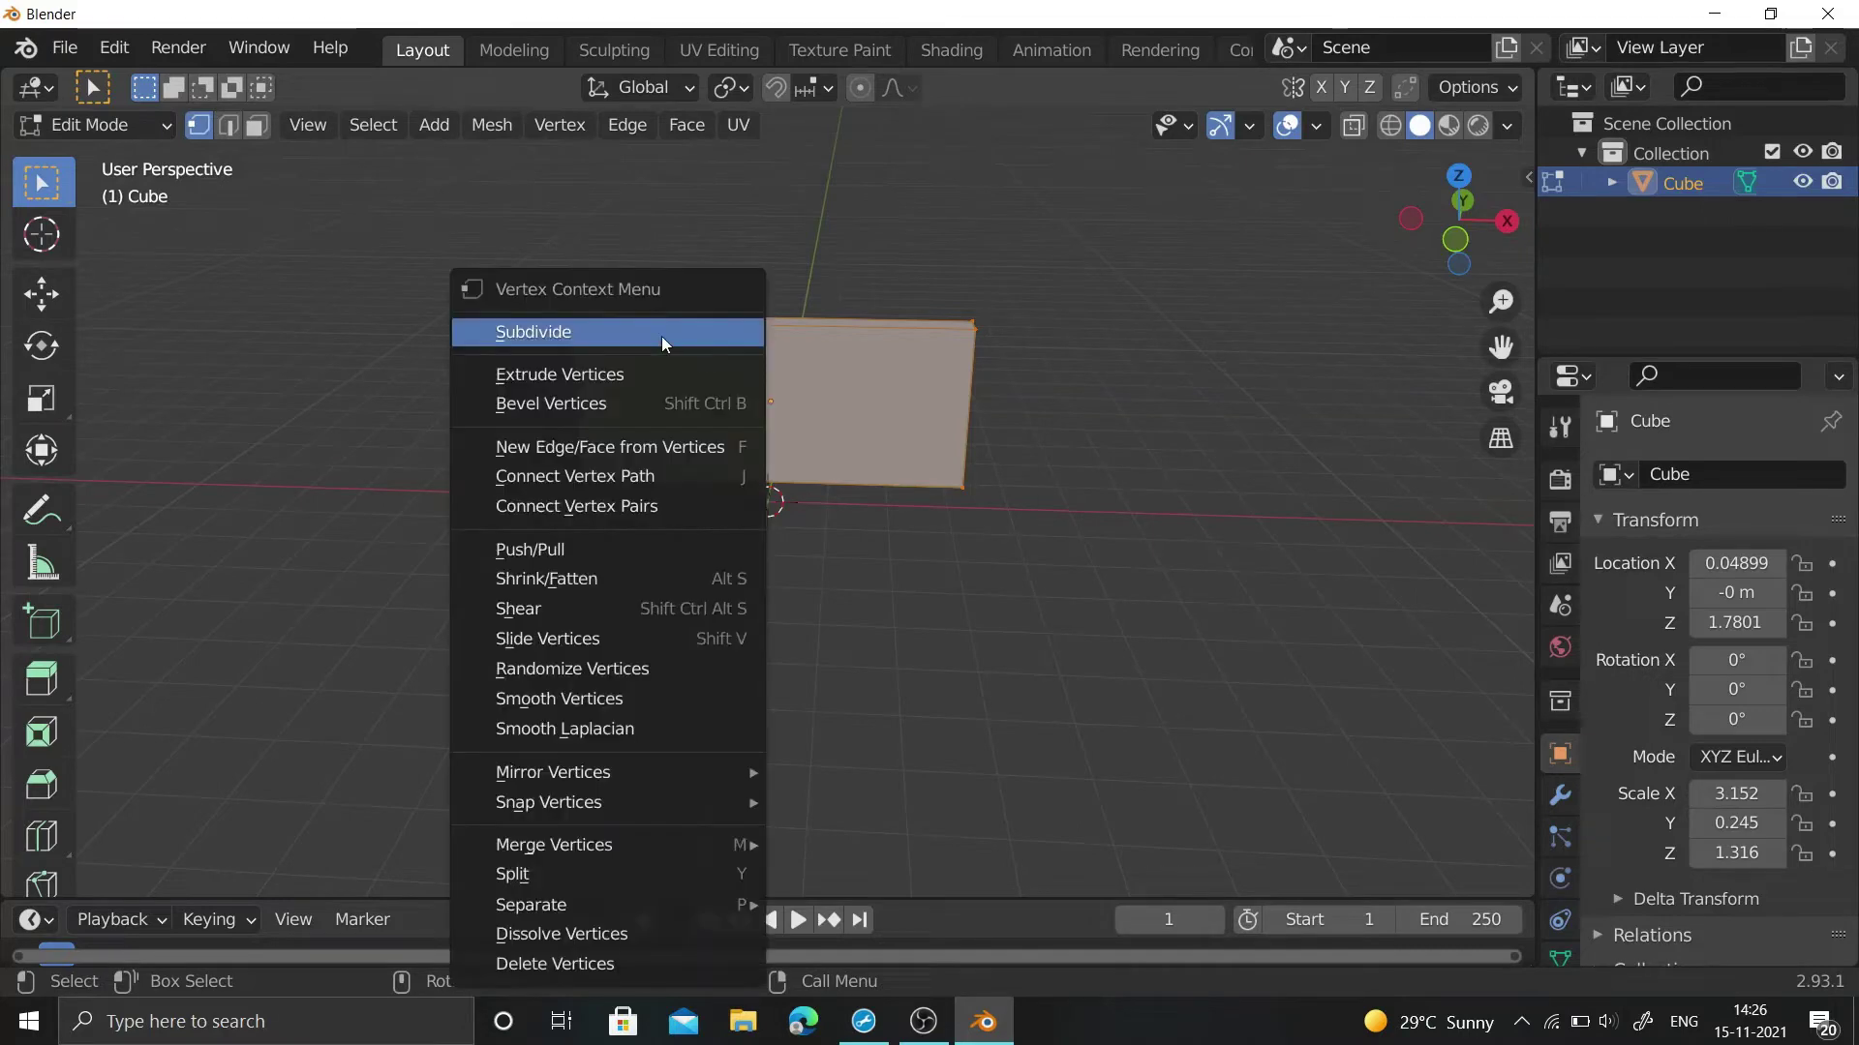
{"action": "left_click", "coordinate": [668, 334]}
{"action": "key", "text": "ctrl+z"}
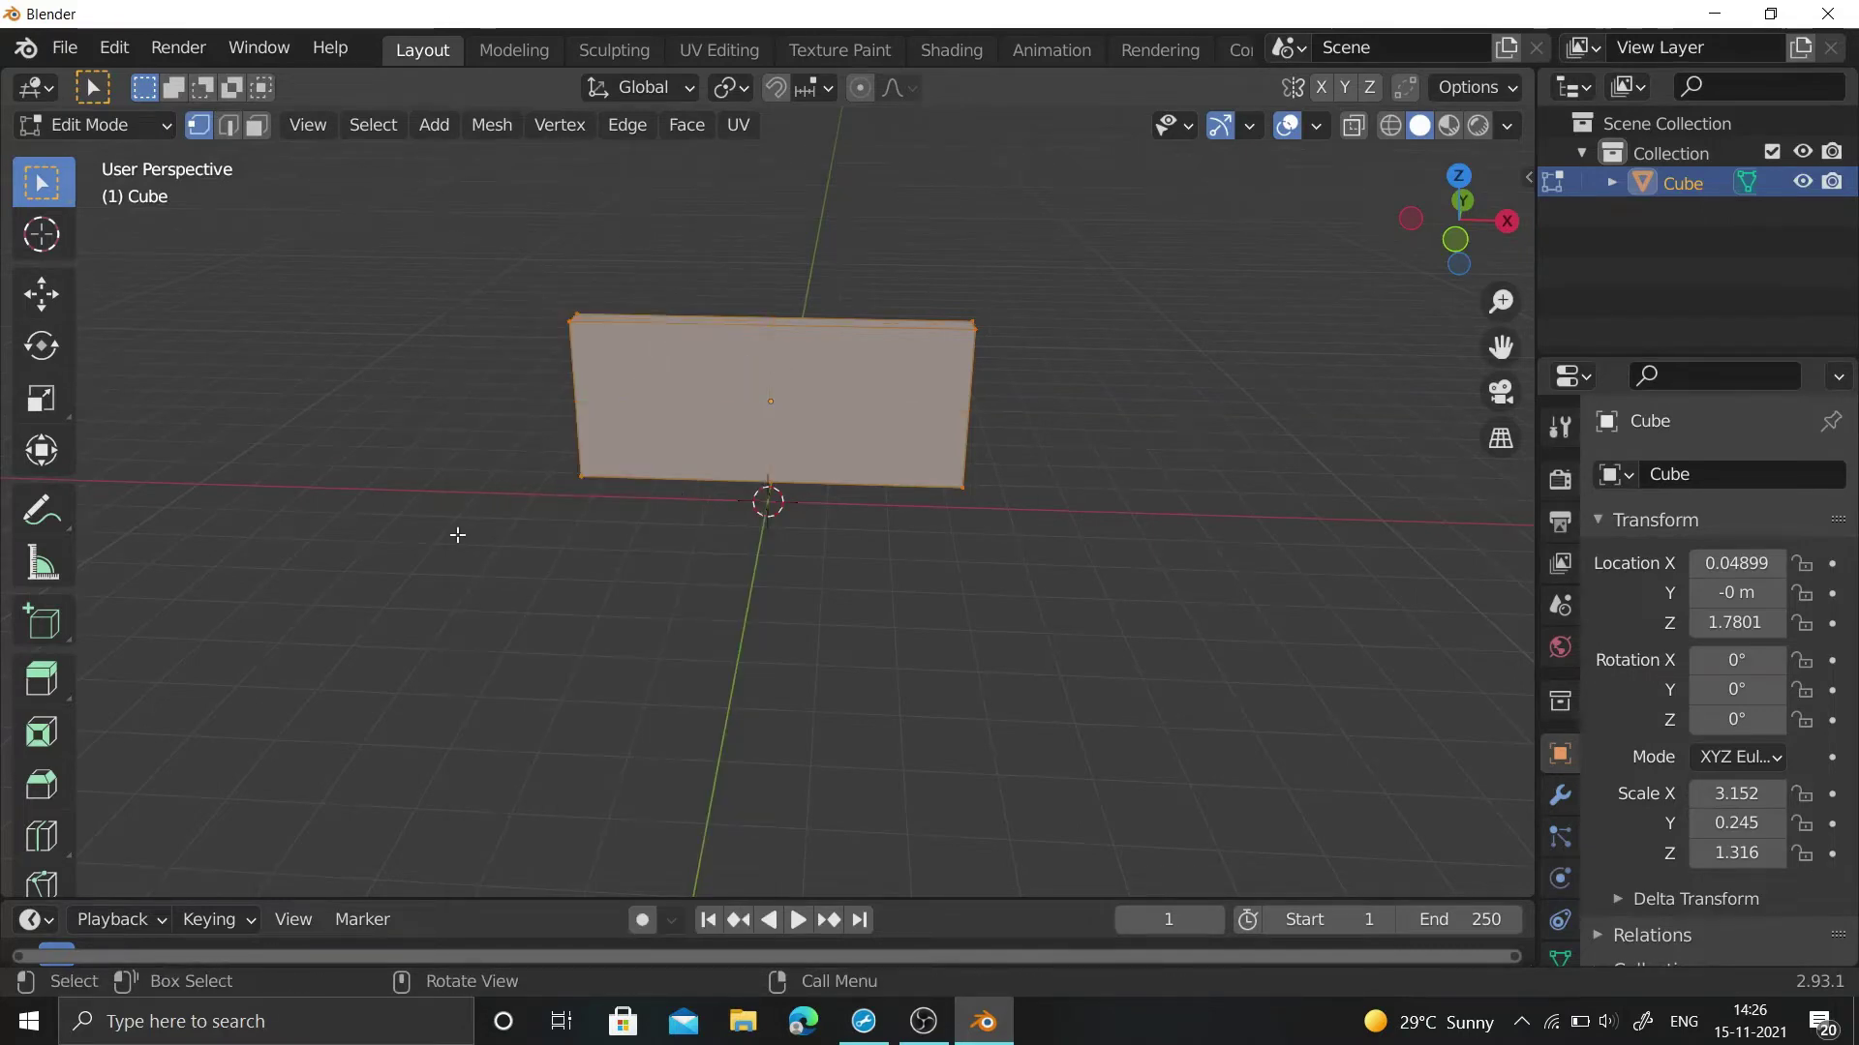
{"action": "key", "text": "ctrl+r"}
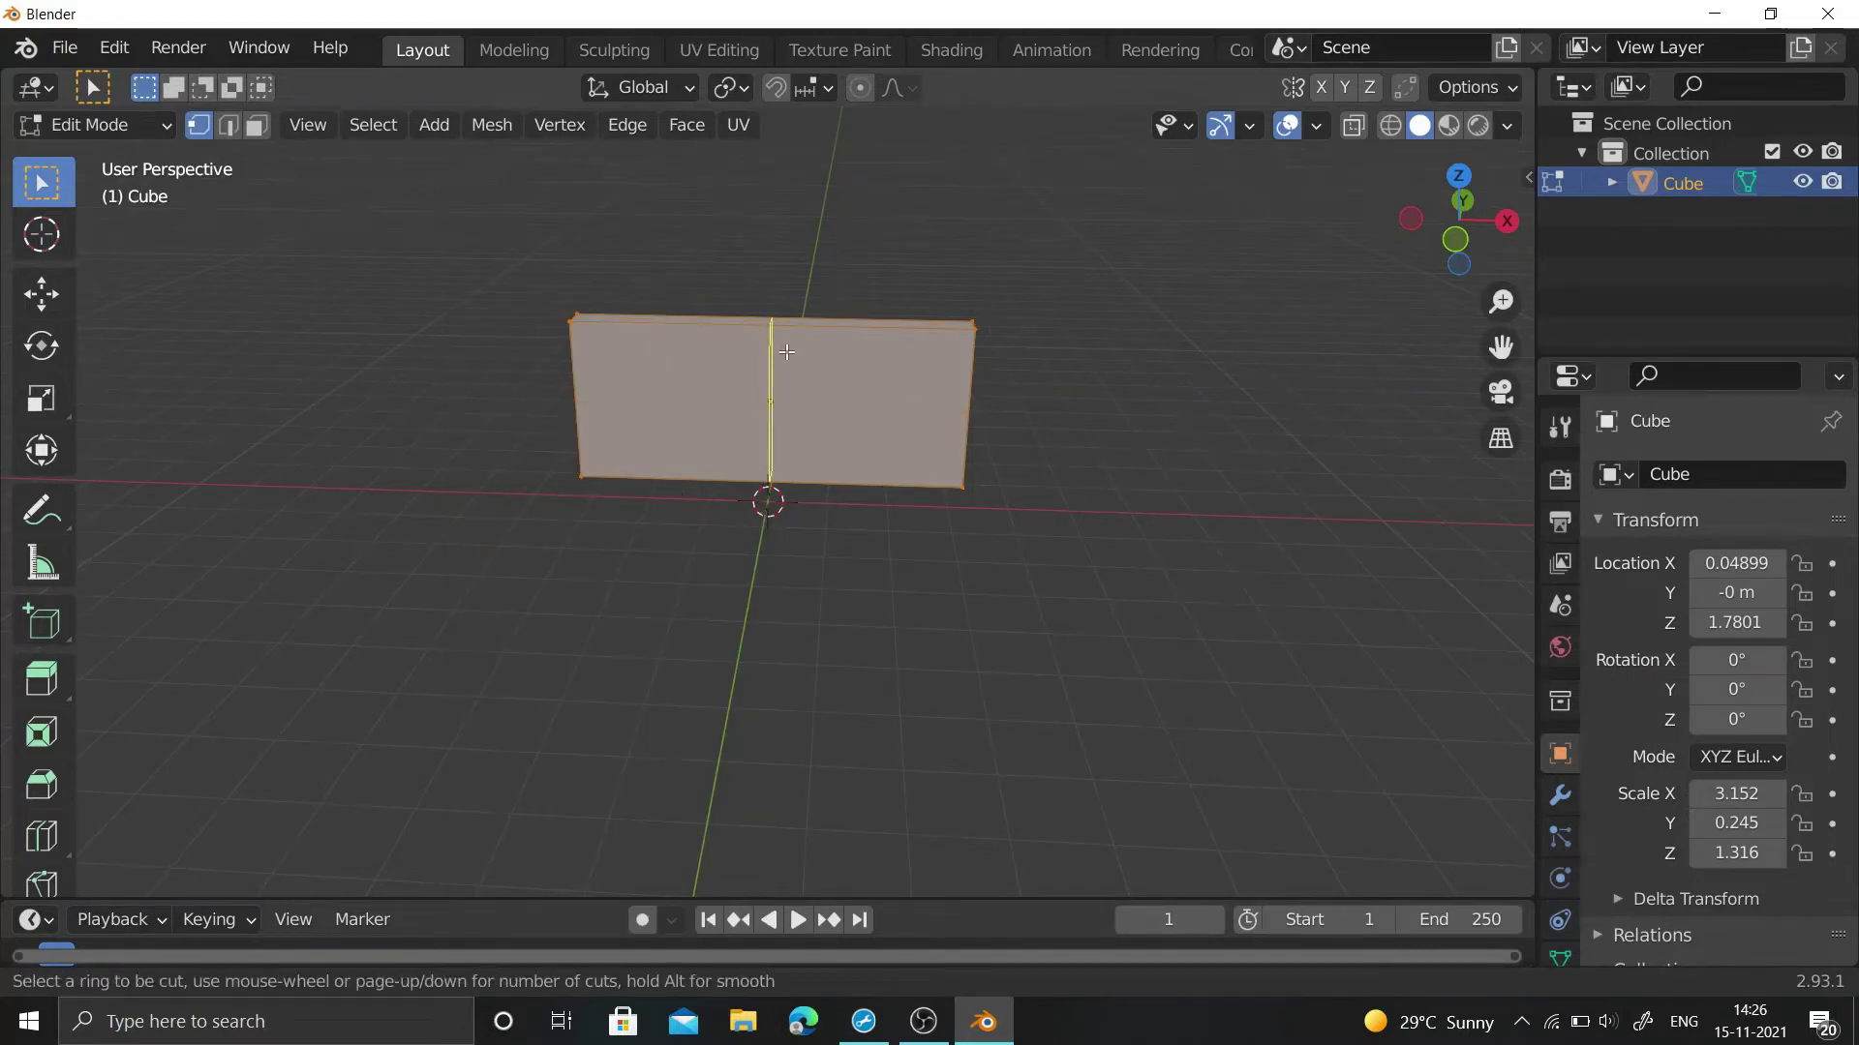
{"action": "scroll", "coordinate": [790, 338], "scroll_direction": "up", "scroll_amount": 3}
{"action": "scroll", "coordinate": [794, 337], "scroll_direction": "up", "scroll_amount": 3}
{"action": "scroll", "coordinate": [799, 334], "scroll_direction": "up", "scroll_amount": 2}
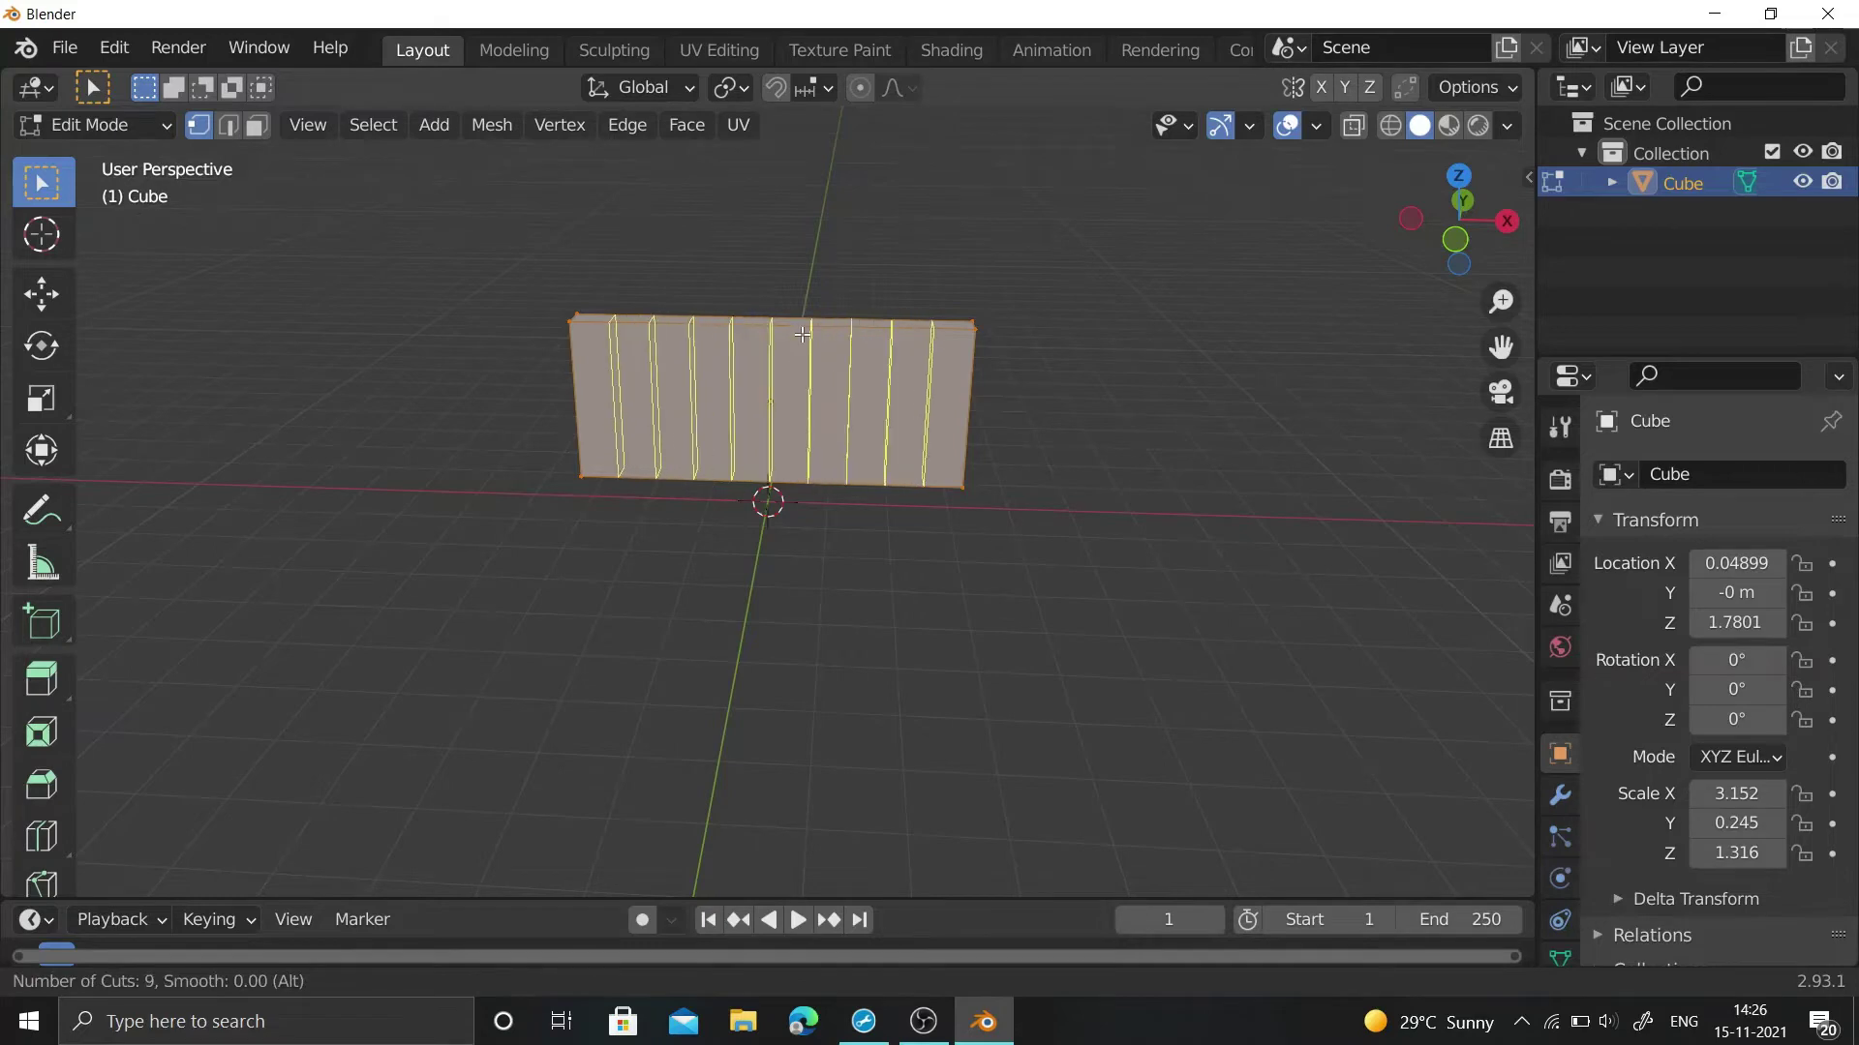
{"action": "scroll", "coordinate": [802, 334], "scroll_direction": "up", "scroll_amount": 2}
{"action": "scroll", "coordinate": [803, 334], "scroll_direction": "up", "scroll_amount": 1}
{"action": "scroll", "coordinate": [802, 334], "scroll_direction": "up", "scroll_amount": 1}
{"action": "scroll", "coordinate": [803, 334], "scroll_direction": "up", "scroll_amount": 1}
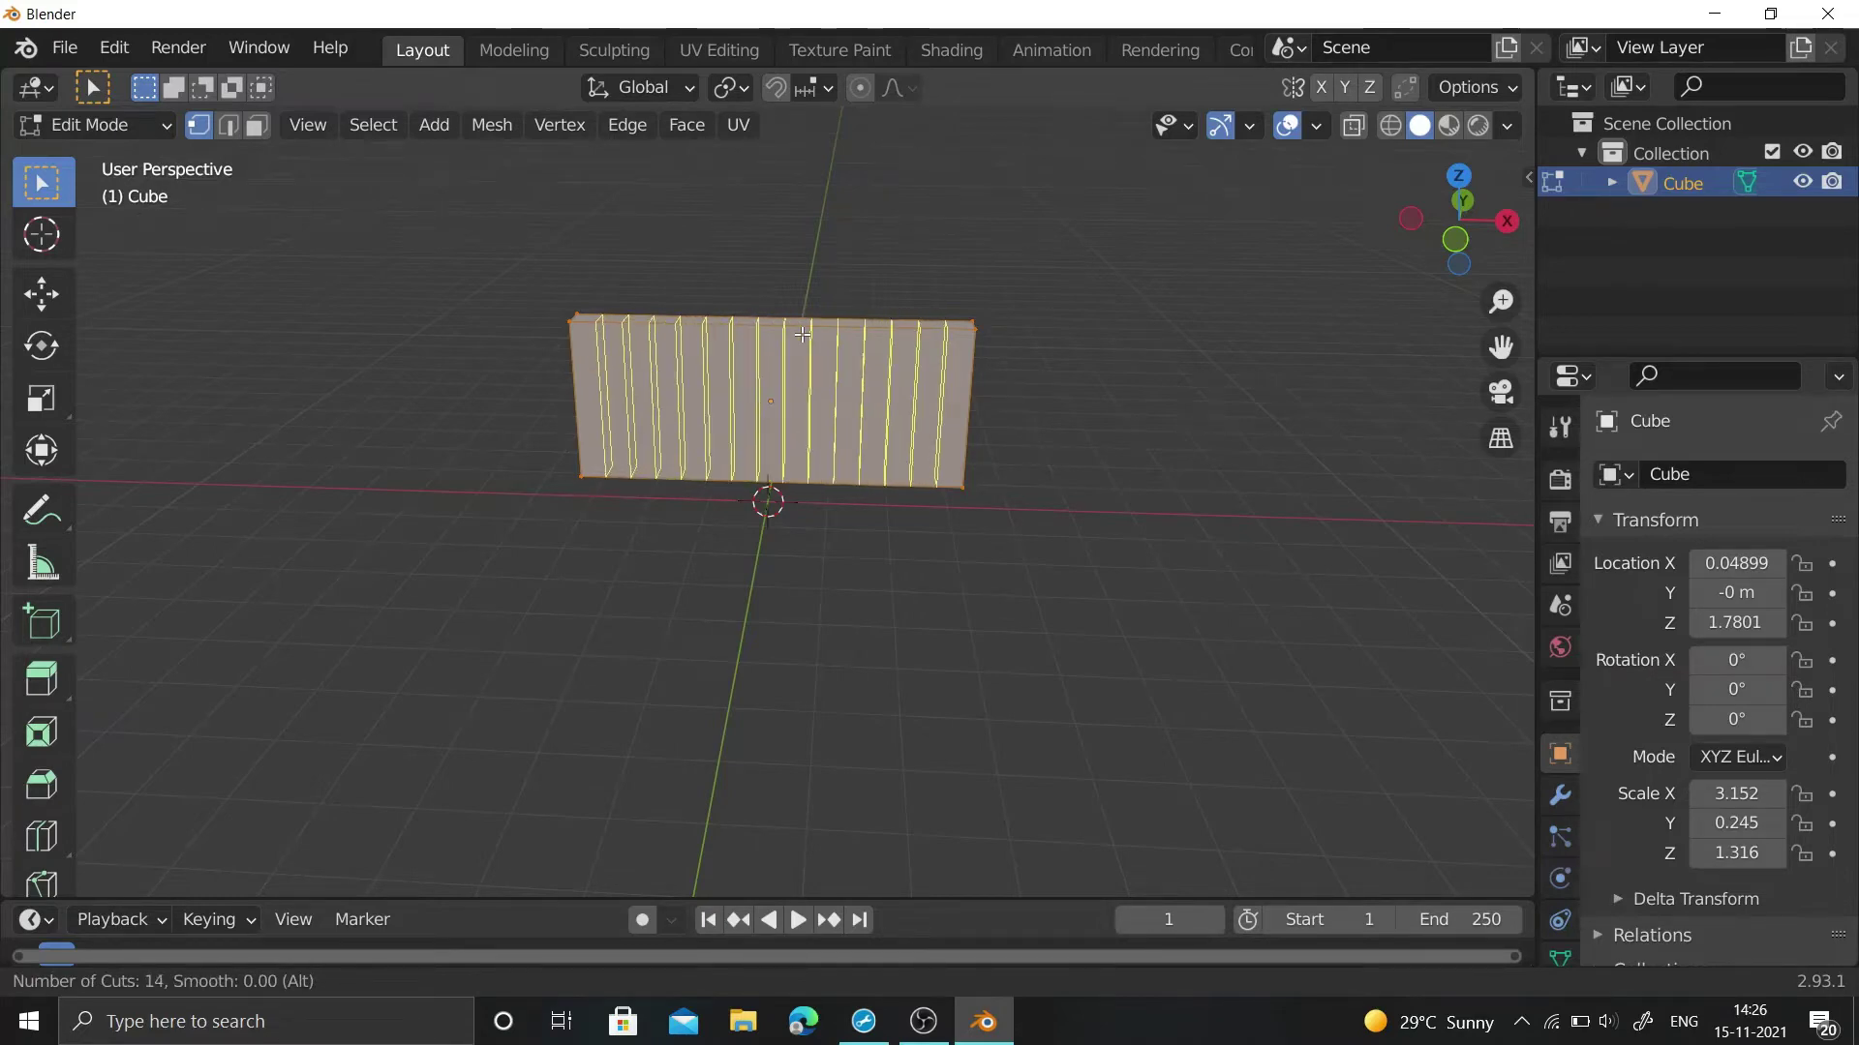
{"action": "left_click", "coordinate": [802, 334]}
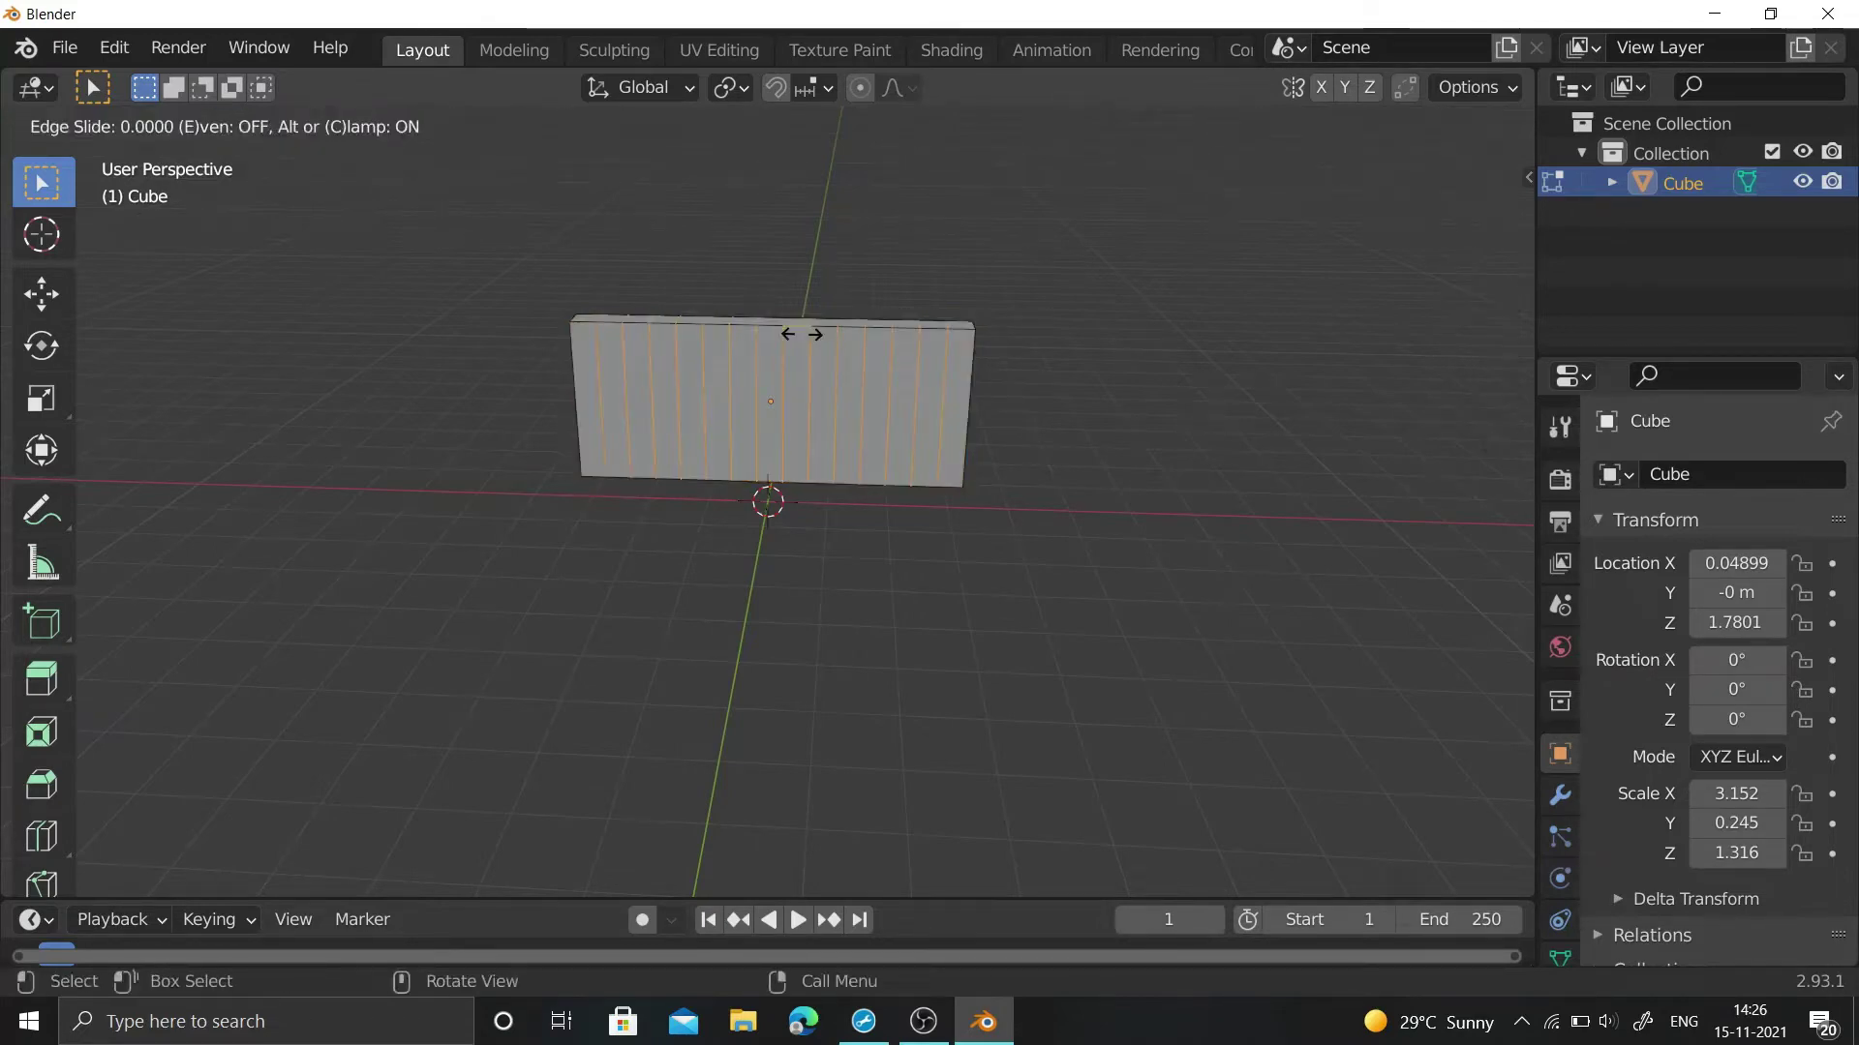
{"action": "left_click", "coordinate": [804, 271]}
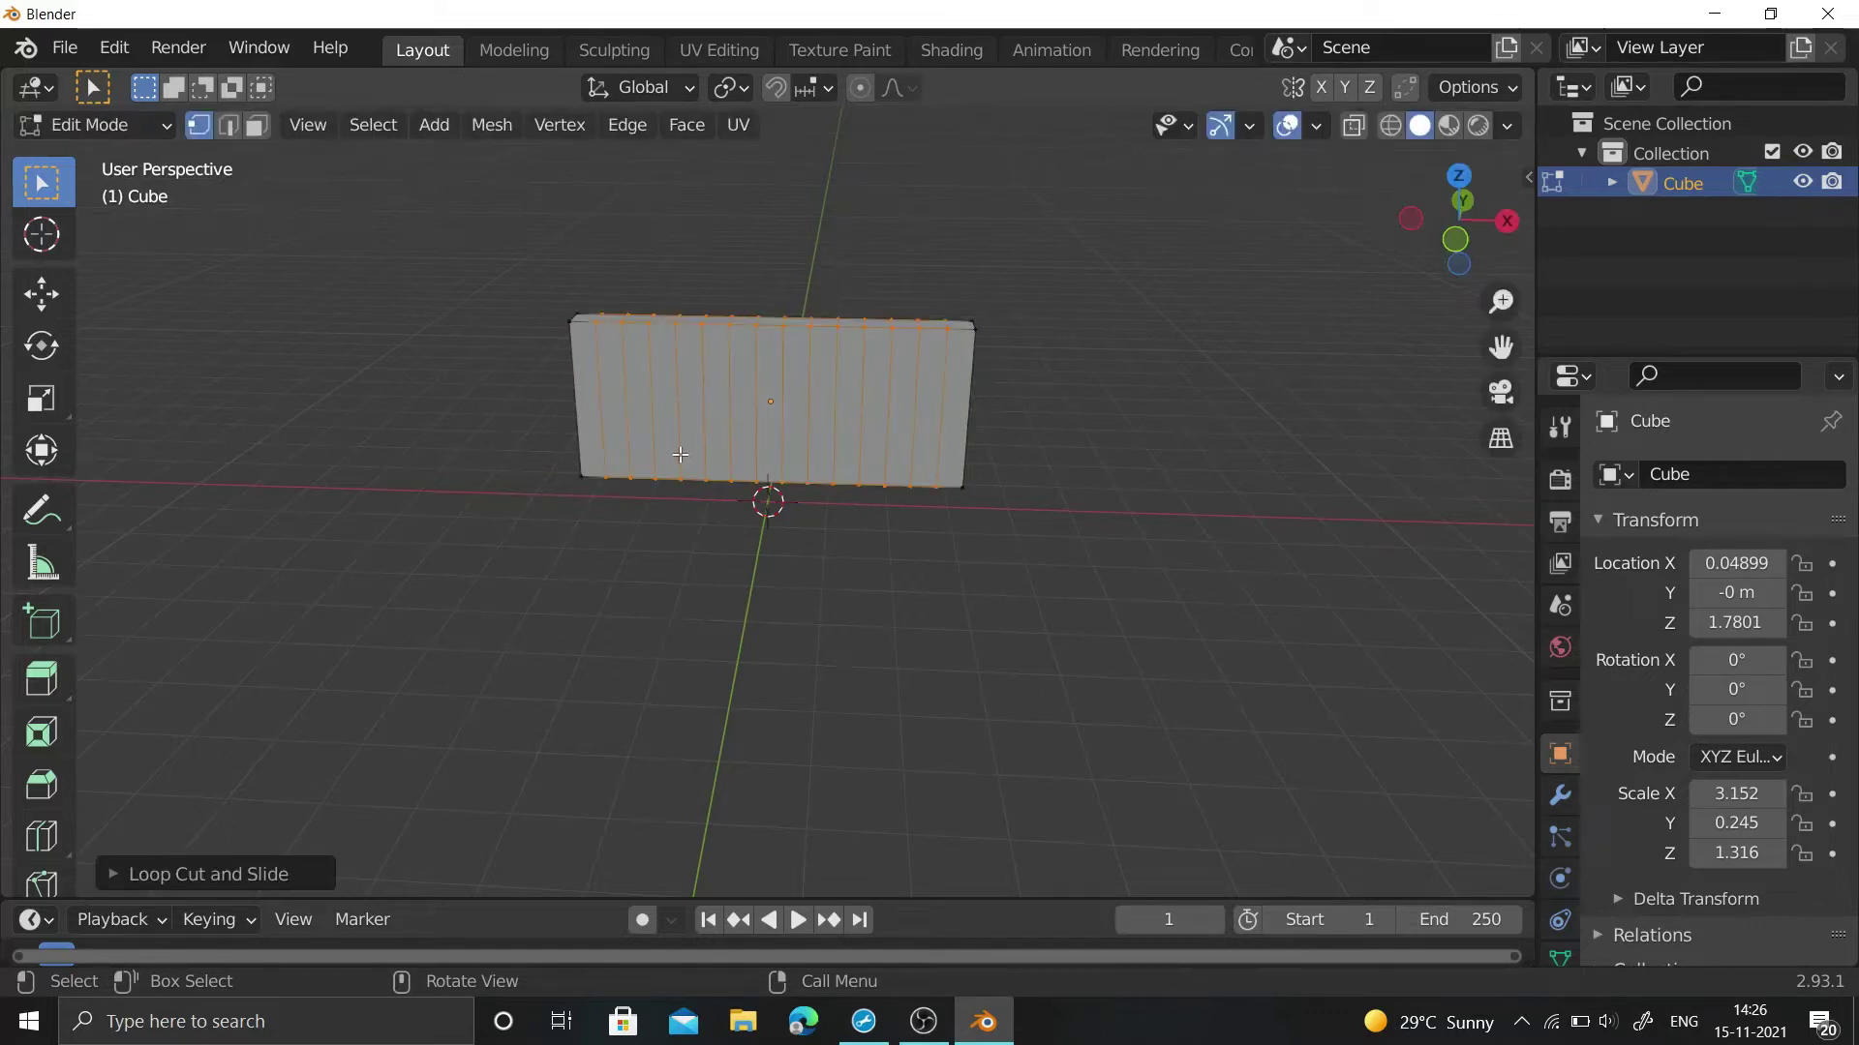
- Add 8 horizontal loop cuts across the other ring, keeping them evenly spaced
{"action": "key", "text": "ctrl+r"}
{"action": "scroll", "coordinate": [643, 437], "scroll_direction": "up", "scroll_amount": 3}
{"action": "scroll", "coordinate": [643, 436], "scroll_direction": "up", "scroll_amount": 2}
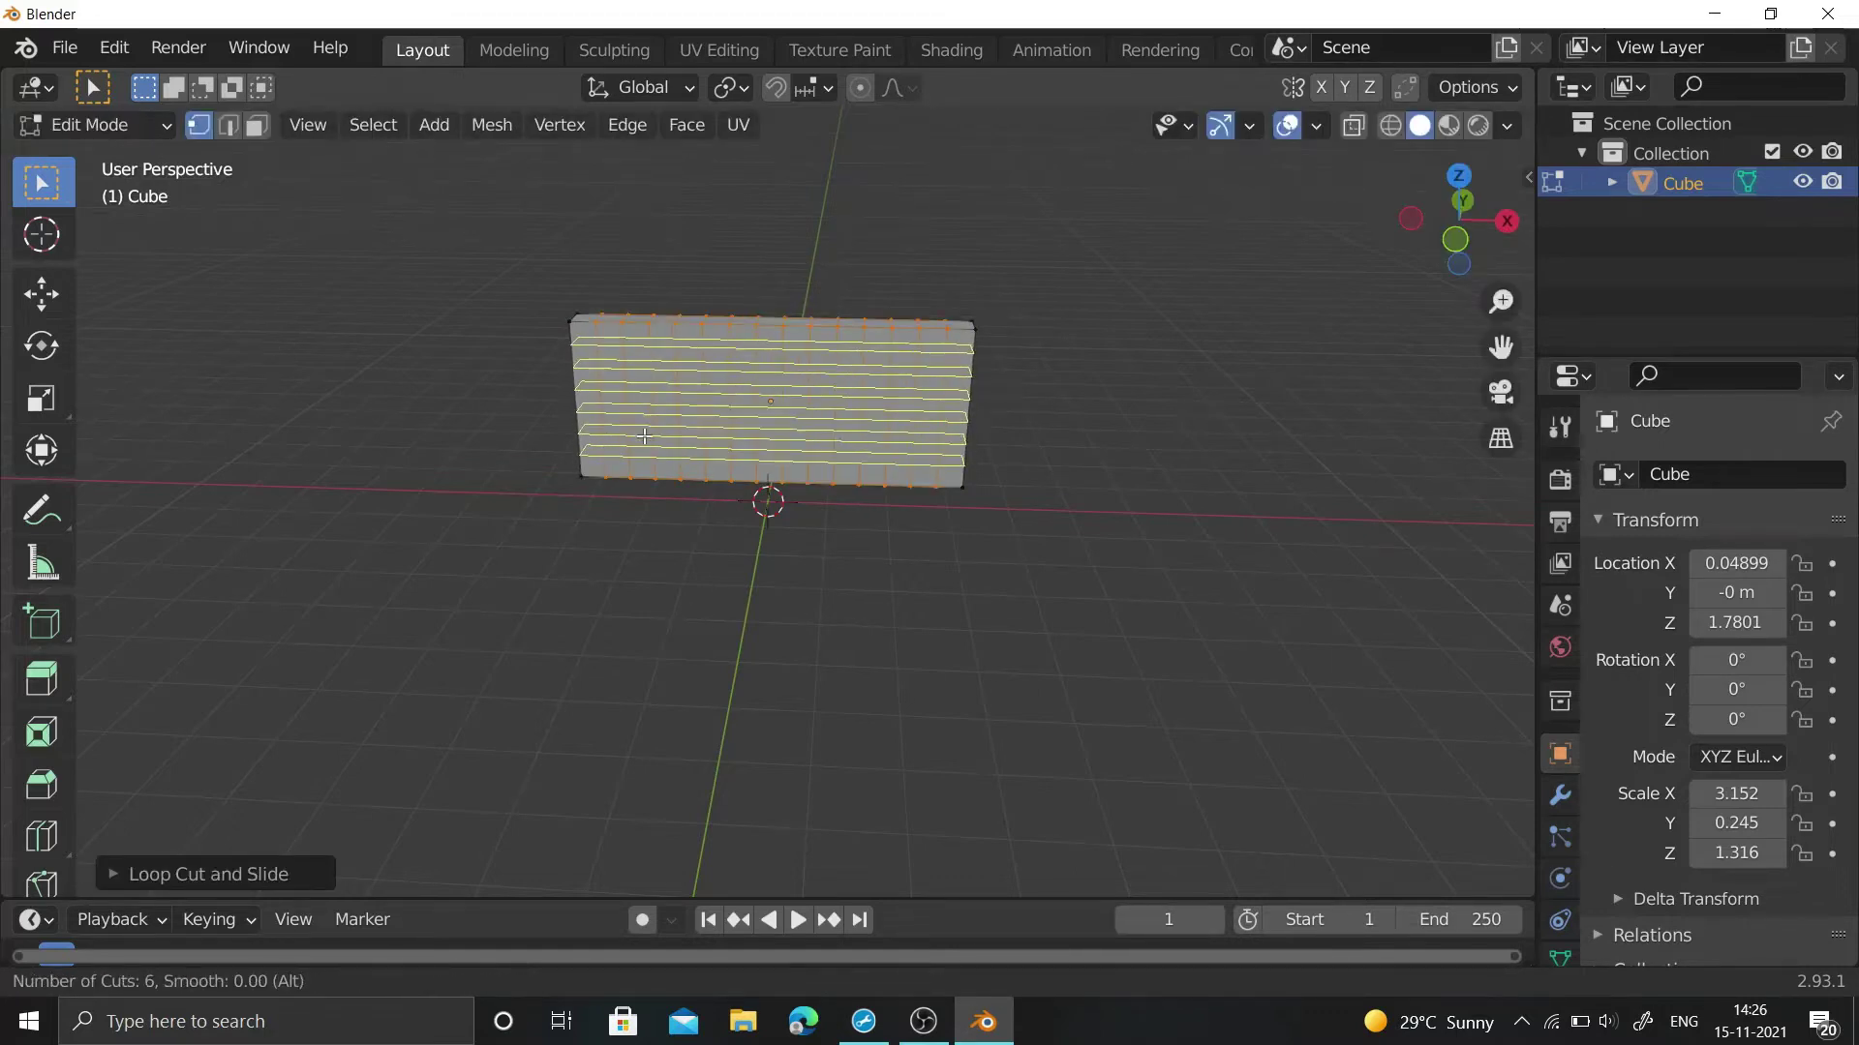
{"action": "scroll", "coordinate": [644, 437], "scroll_direction": "up", "scroll_amount": 1}
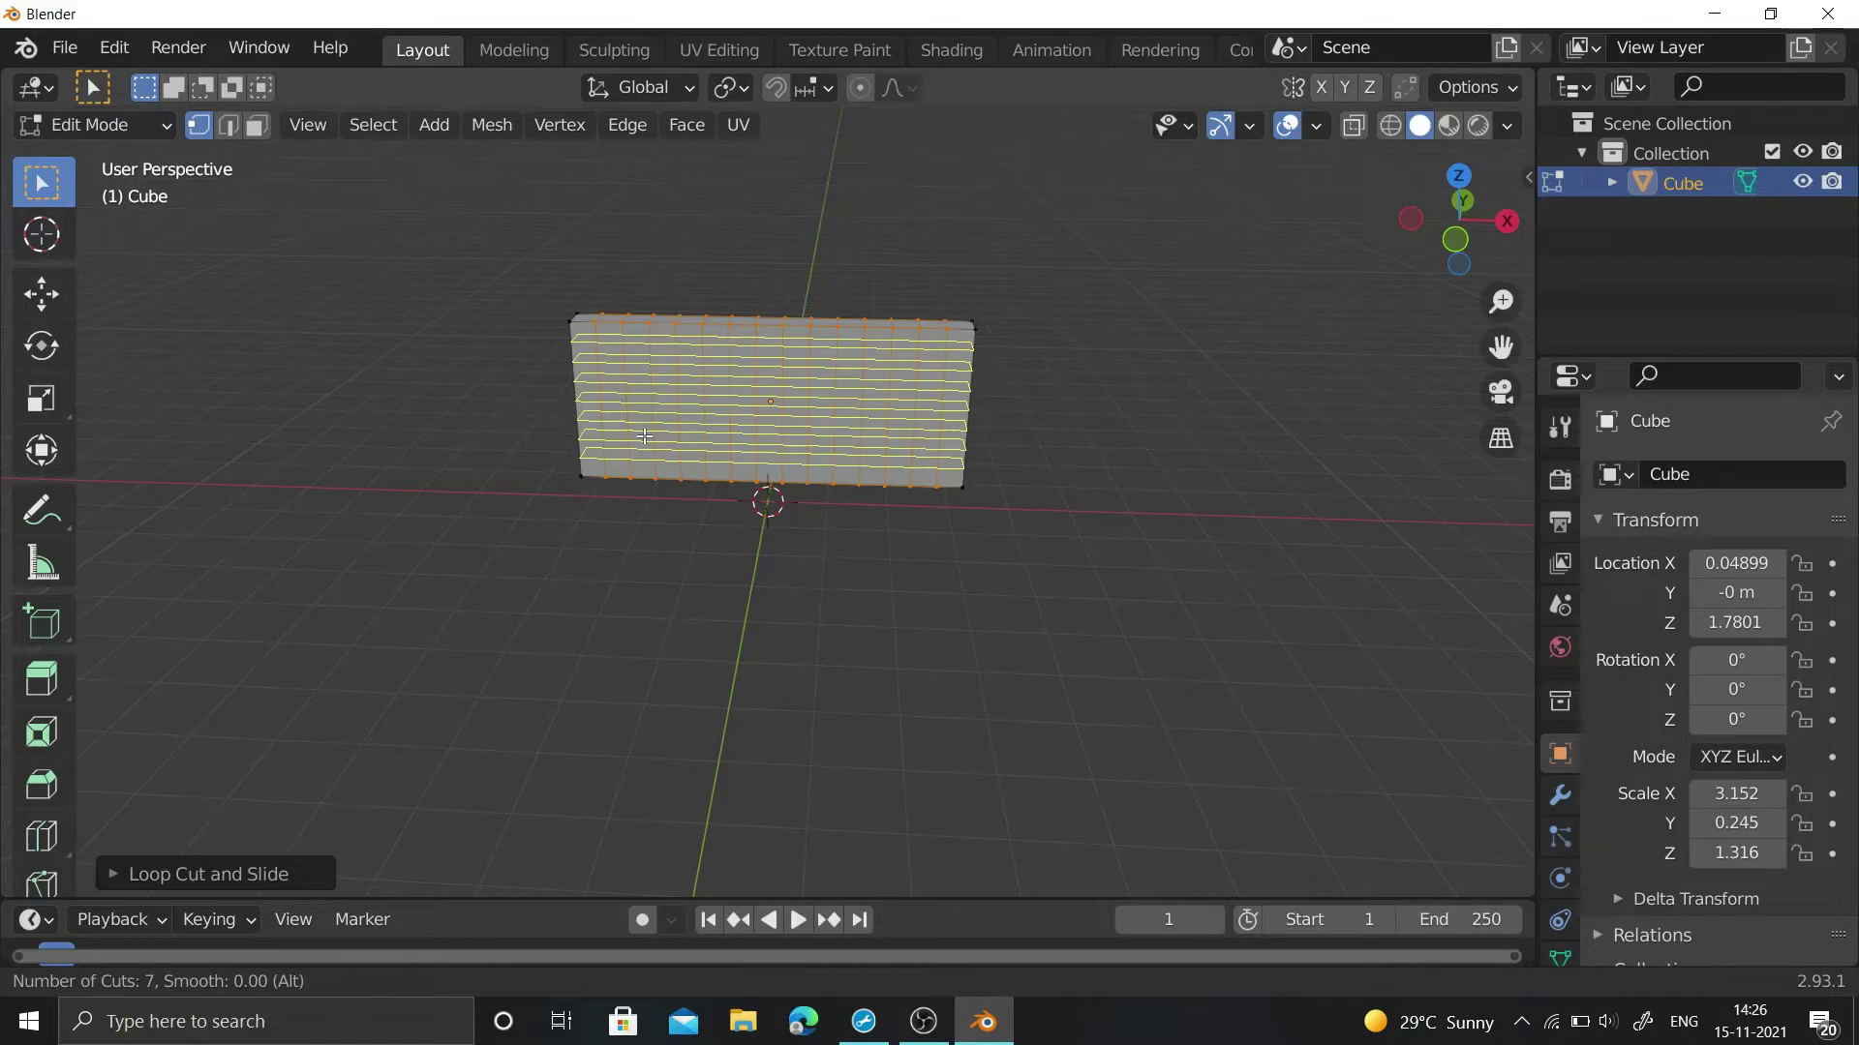
{"action": "scroll", "coordinate": [644, 436], "scroll_direction": "up", "scroll_amount": 1}
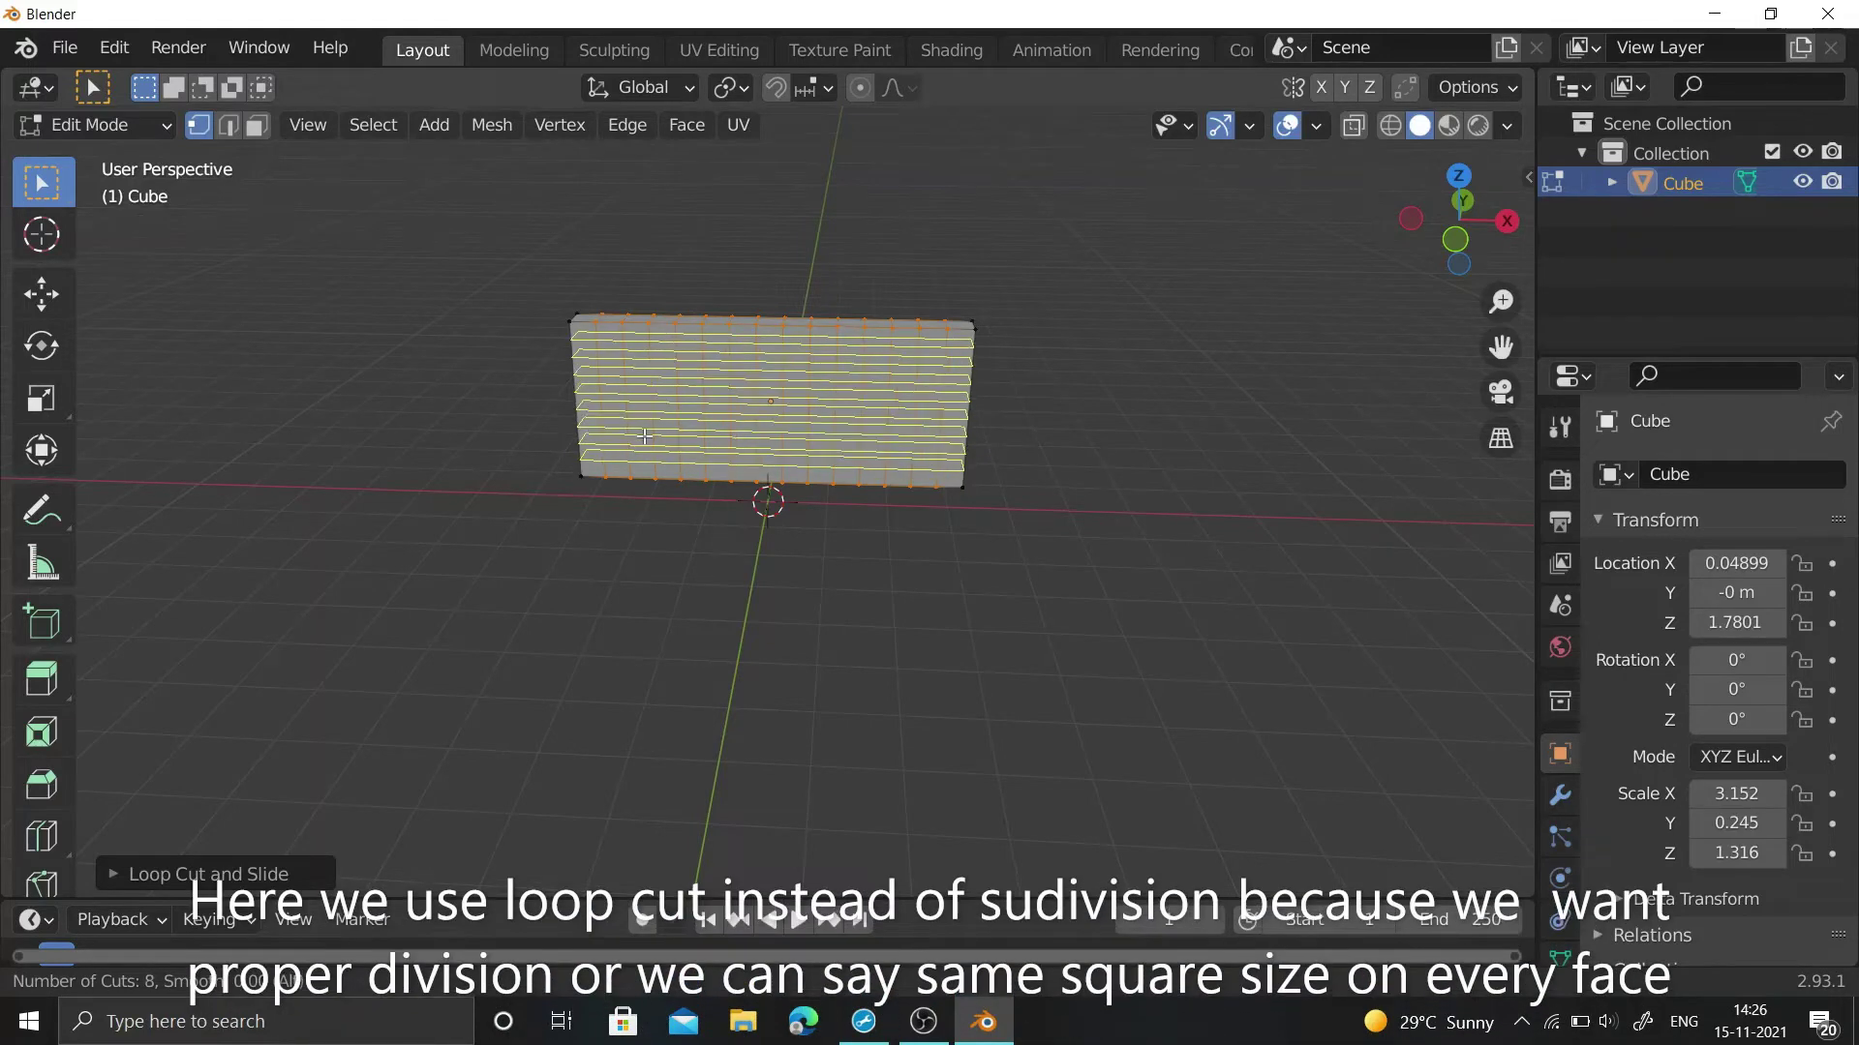
{"action": "left_click", "coordinate": [643, 437]}
{"action": "right_click", "coordinate": [641, 427]}
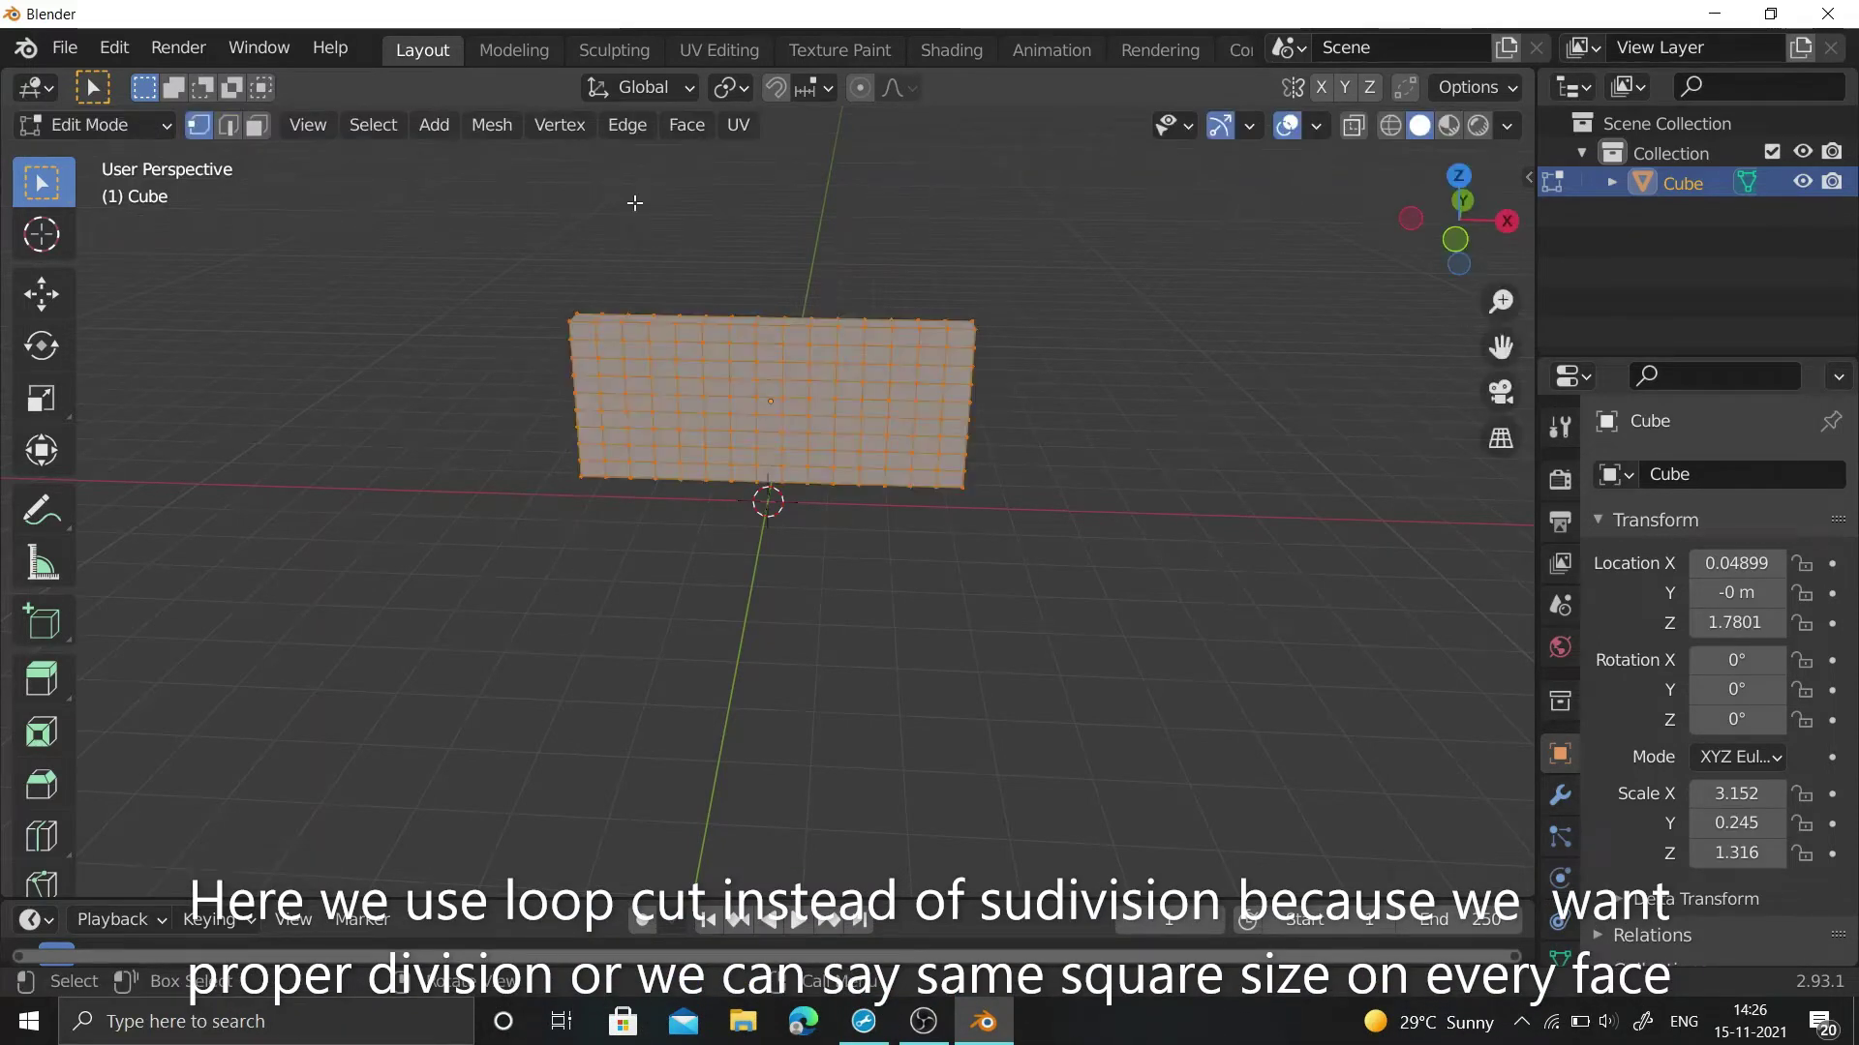
- Select the slab's outer border edges and mark them as seams
{"action": "left_click", "coordinate": [625, 126]}
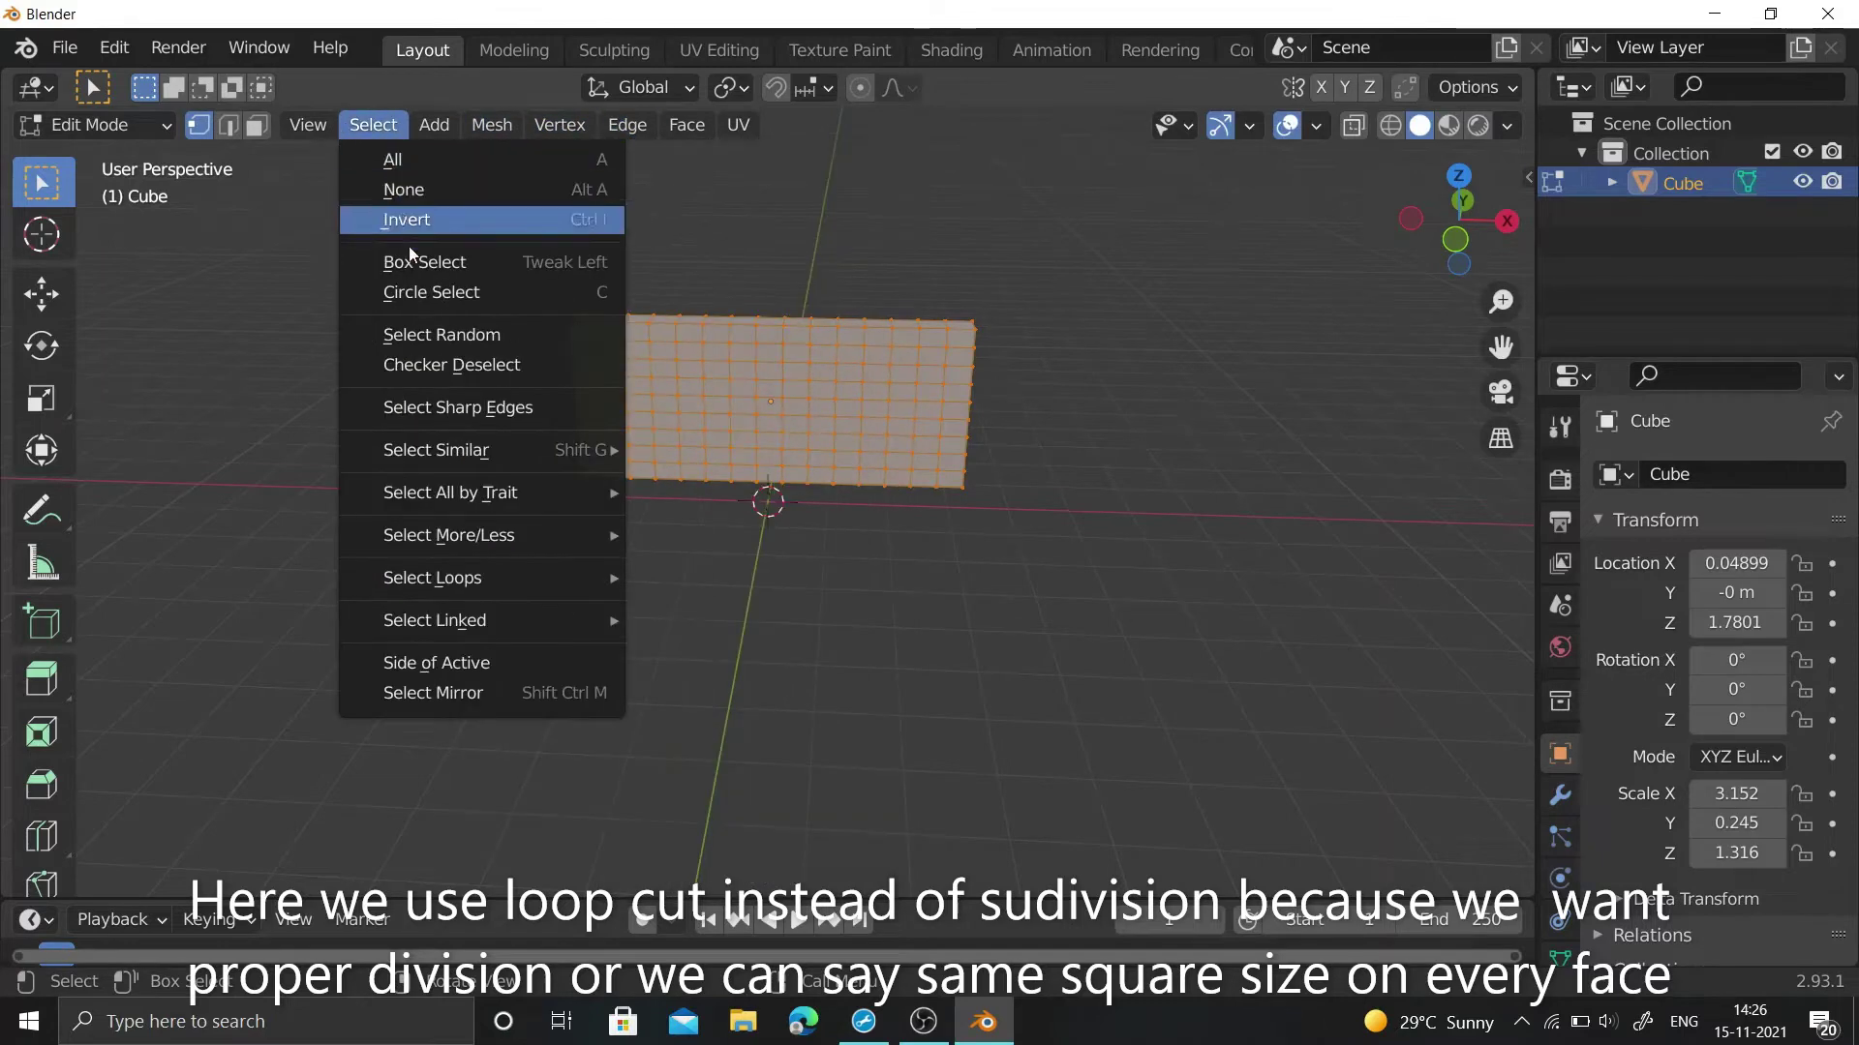
{"action": "left_click", "coordinate": [426, 405]}
{"action": "left_click", "coordinate": [434, 316]}
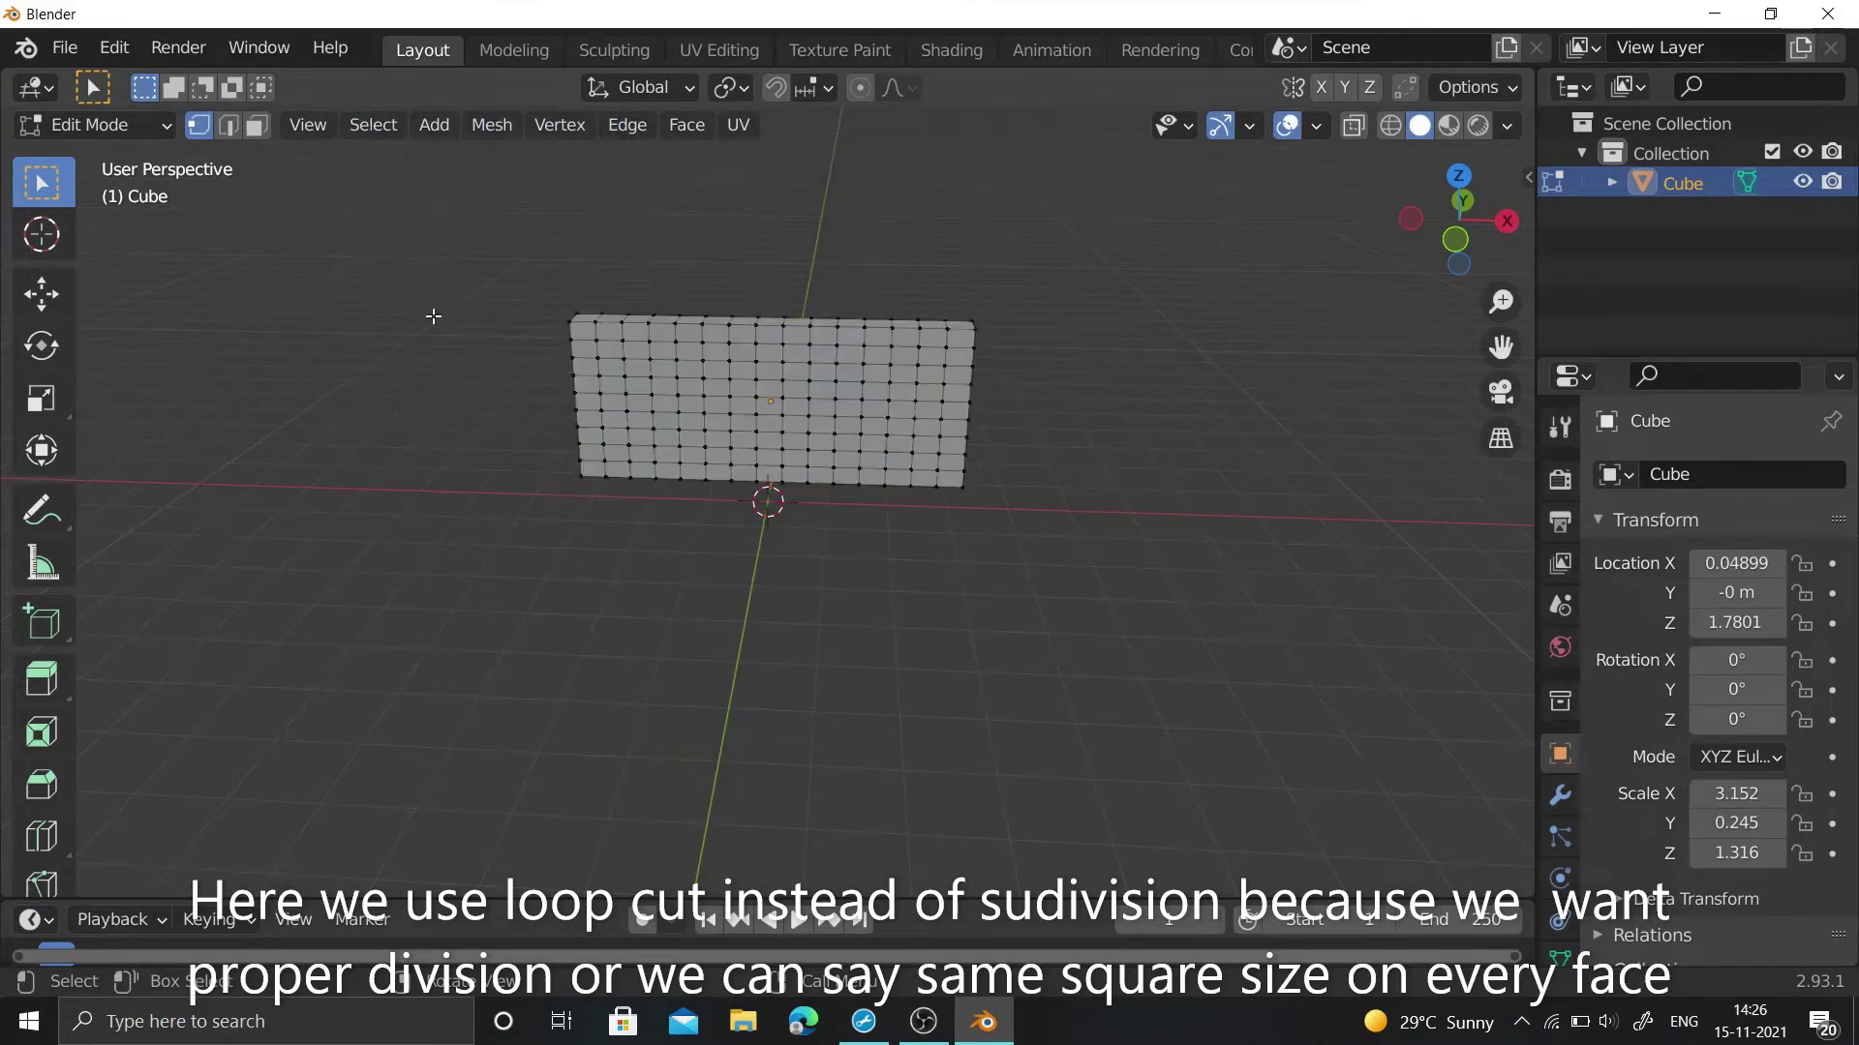
{"action": "left_click", "coordinate": [373, 124]}
{"action": "left_click", "coordinate": [426, 405]}
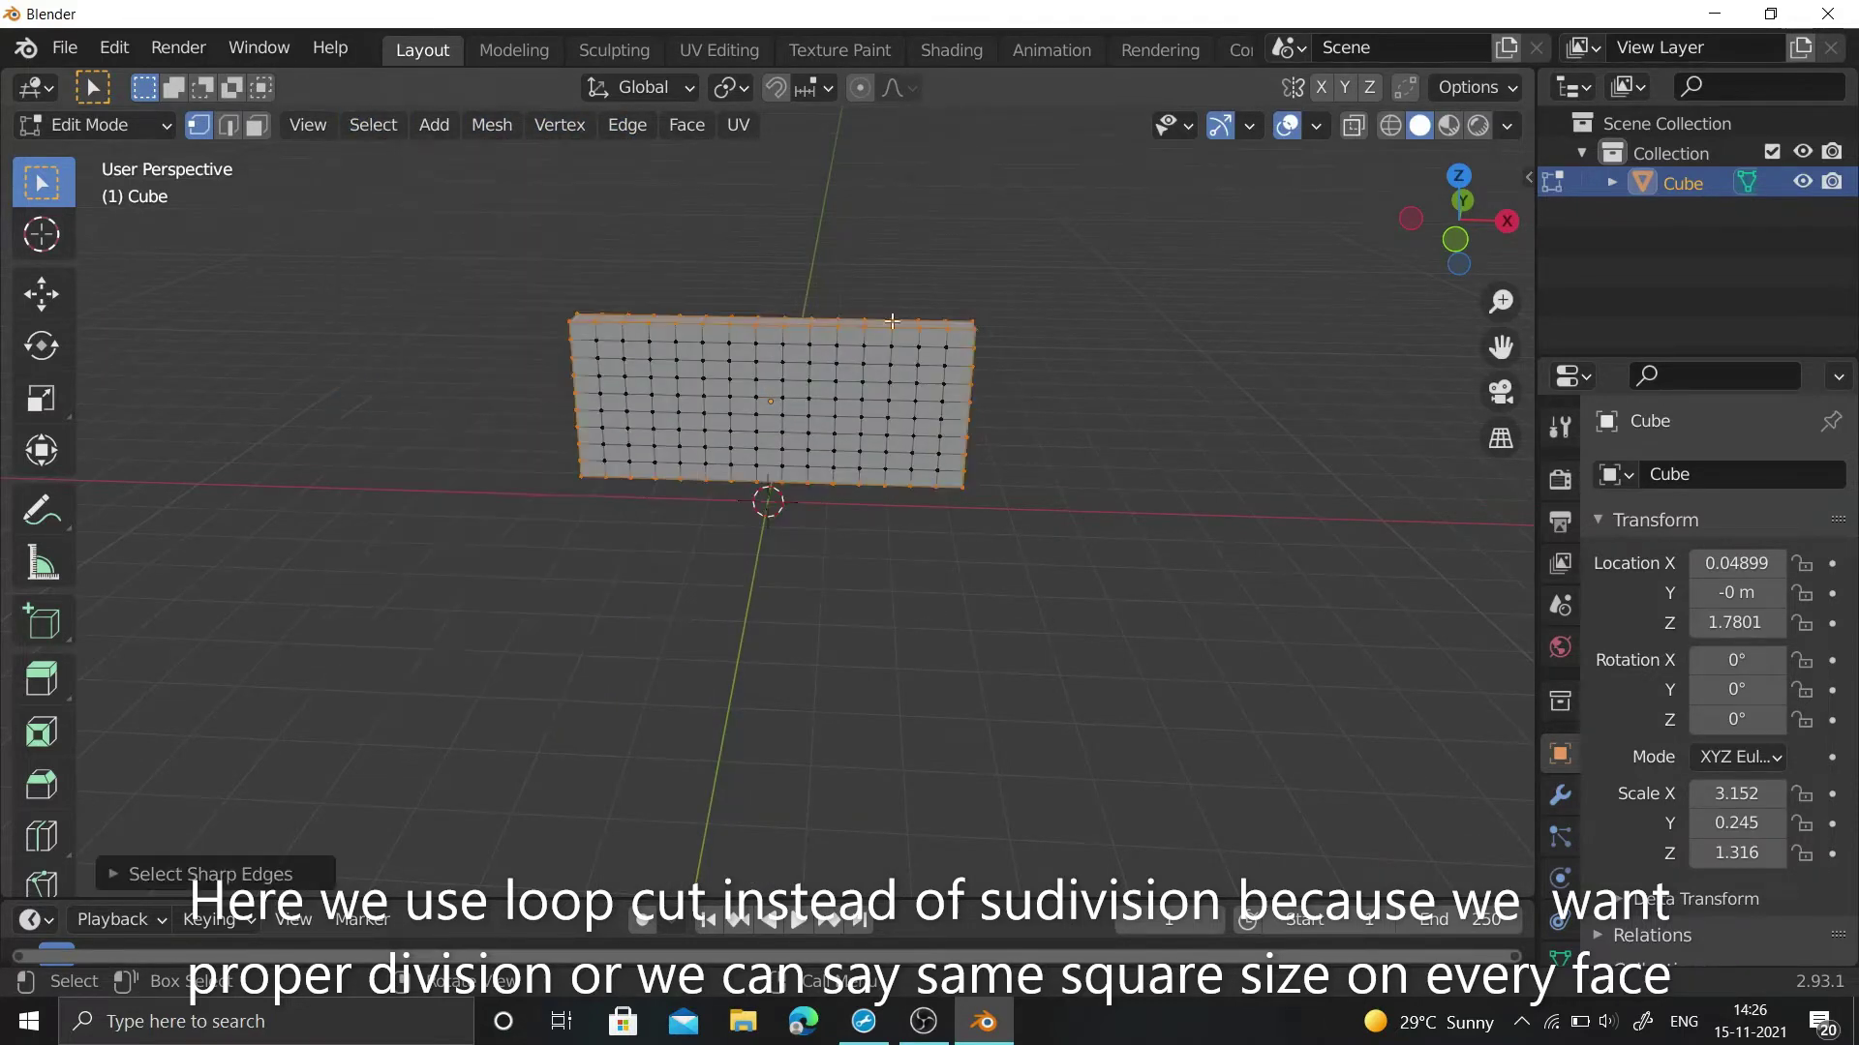
{"action": "left_click", "coordinate": [627, 124]}
{"action": "left_click", "coordinate": [682, 634]}
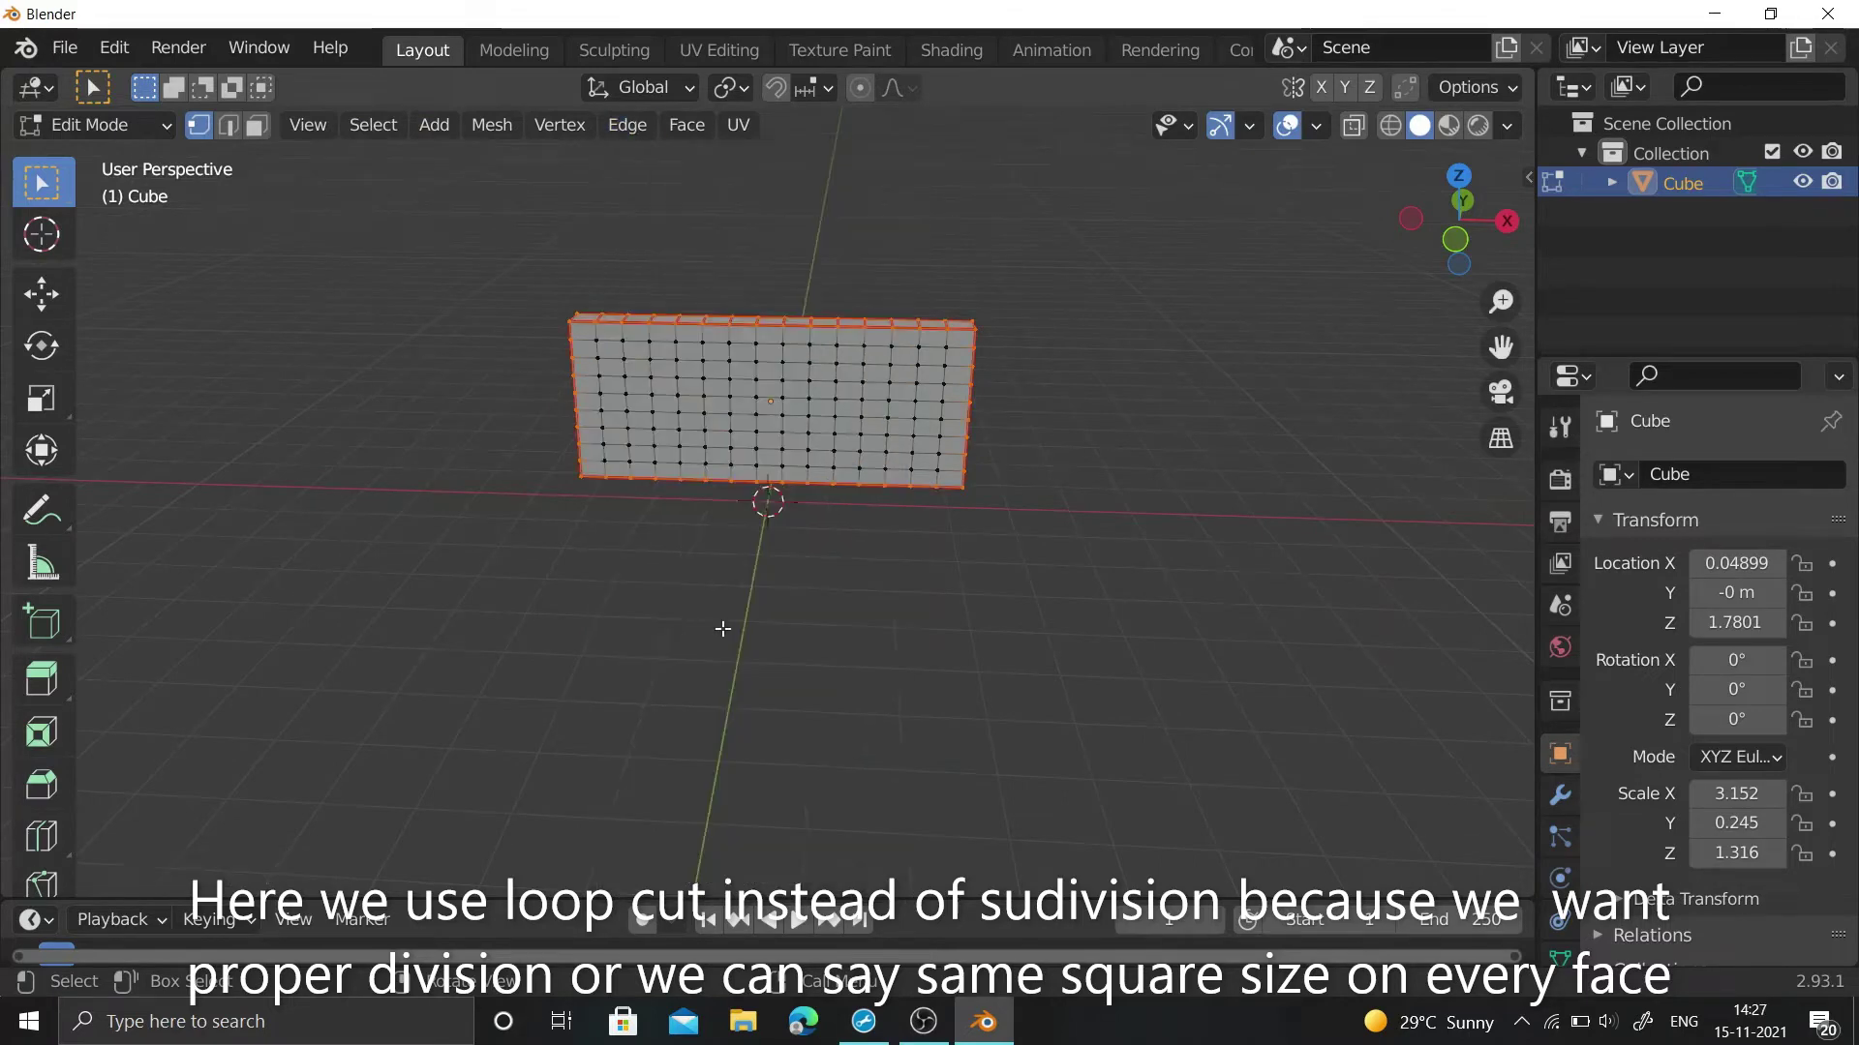
- Apply the object's scale to 1.000, then select the whole mesh and UV-unwrap it
{"action": "key", "text": "Tab"}
{"action": "key", "text": "ctrl+a"}
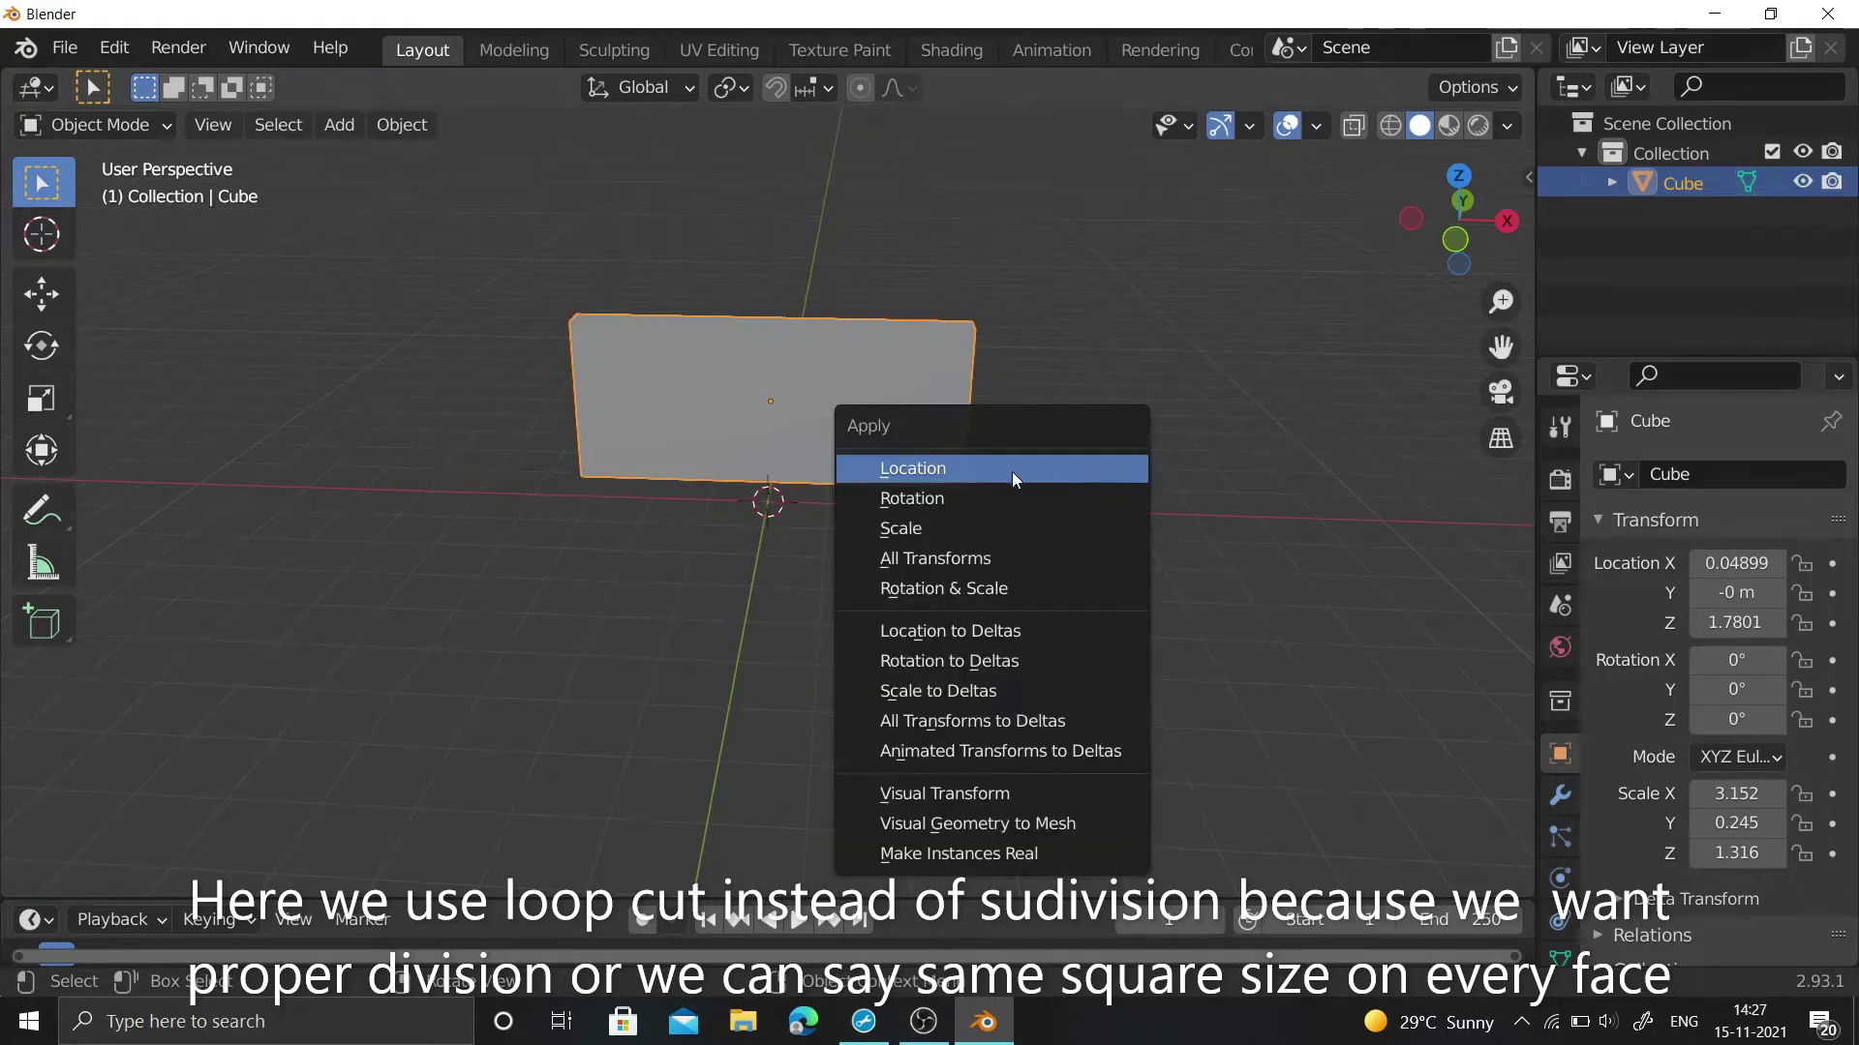
{"action": "left_click", "coordinate": [931, 528]}
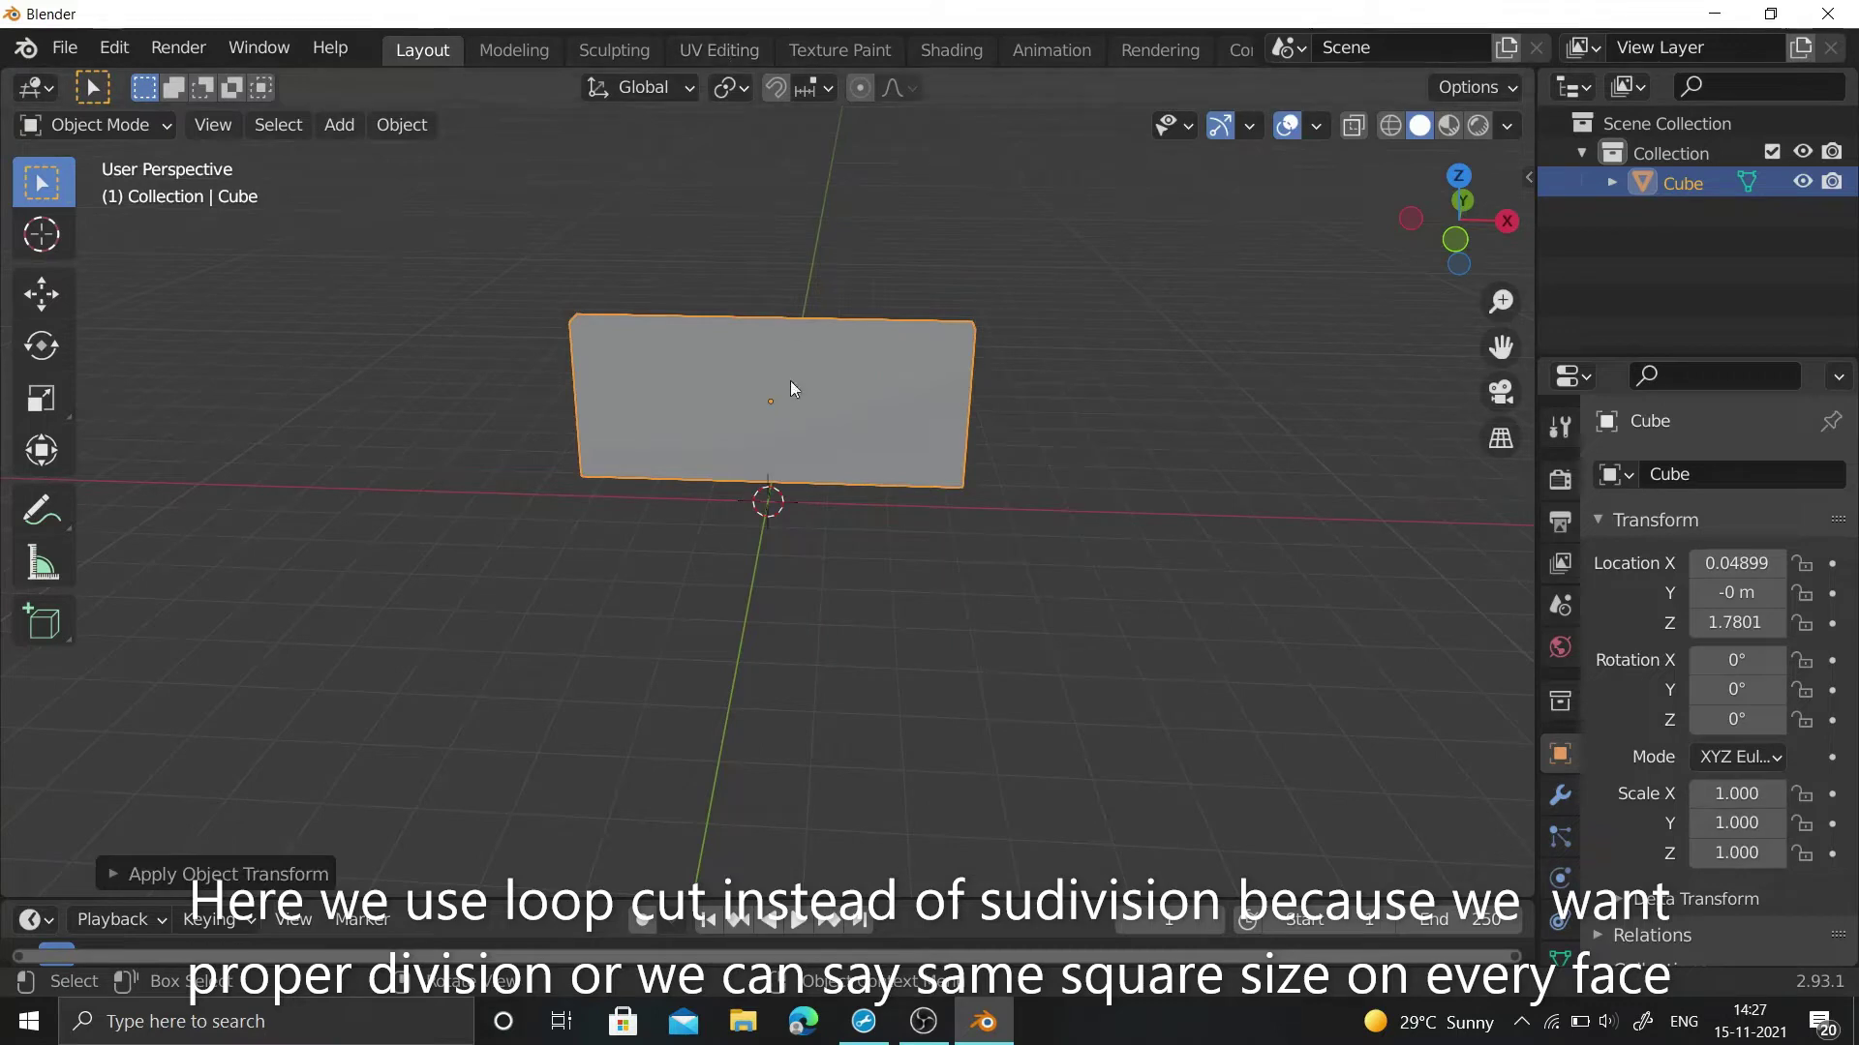
{"action": "key", "text": "Tab"}
{"action": "key", "text": "a"}
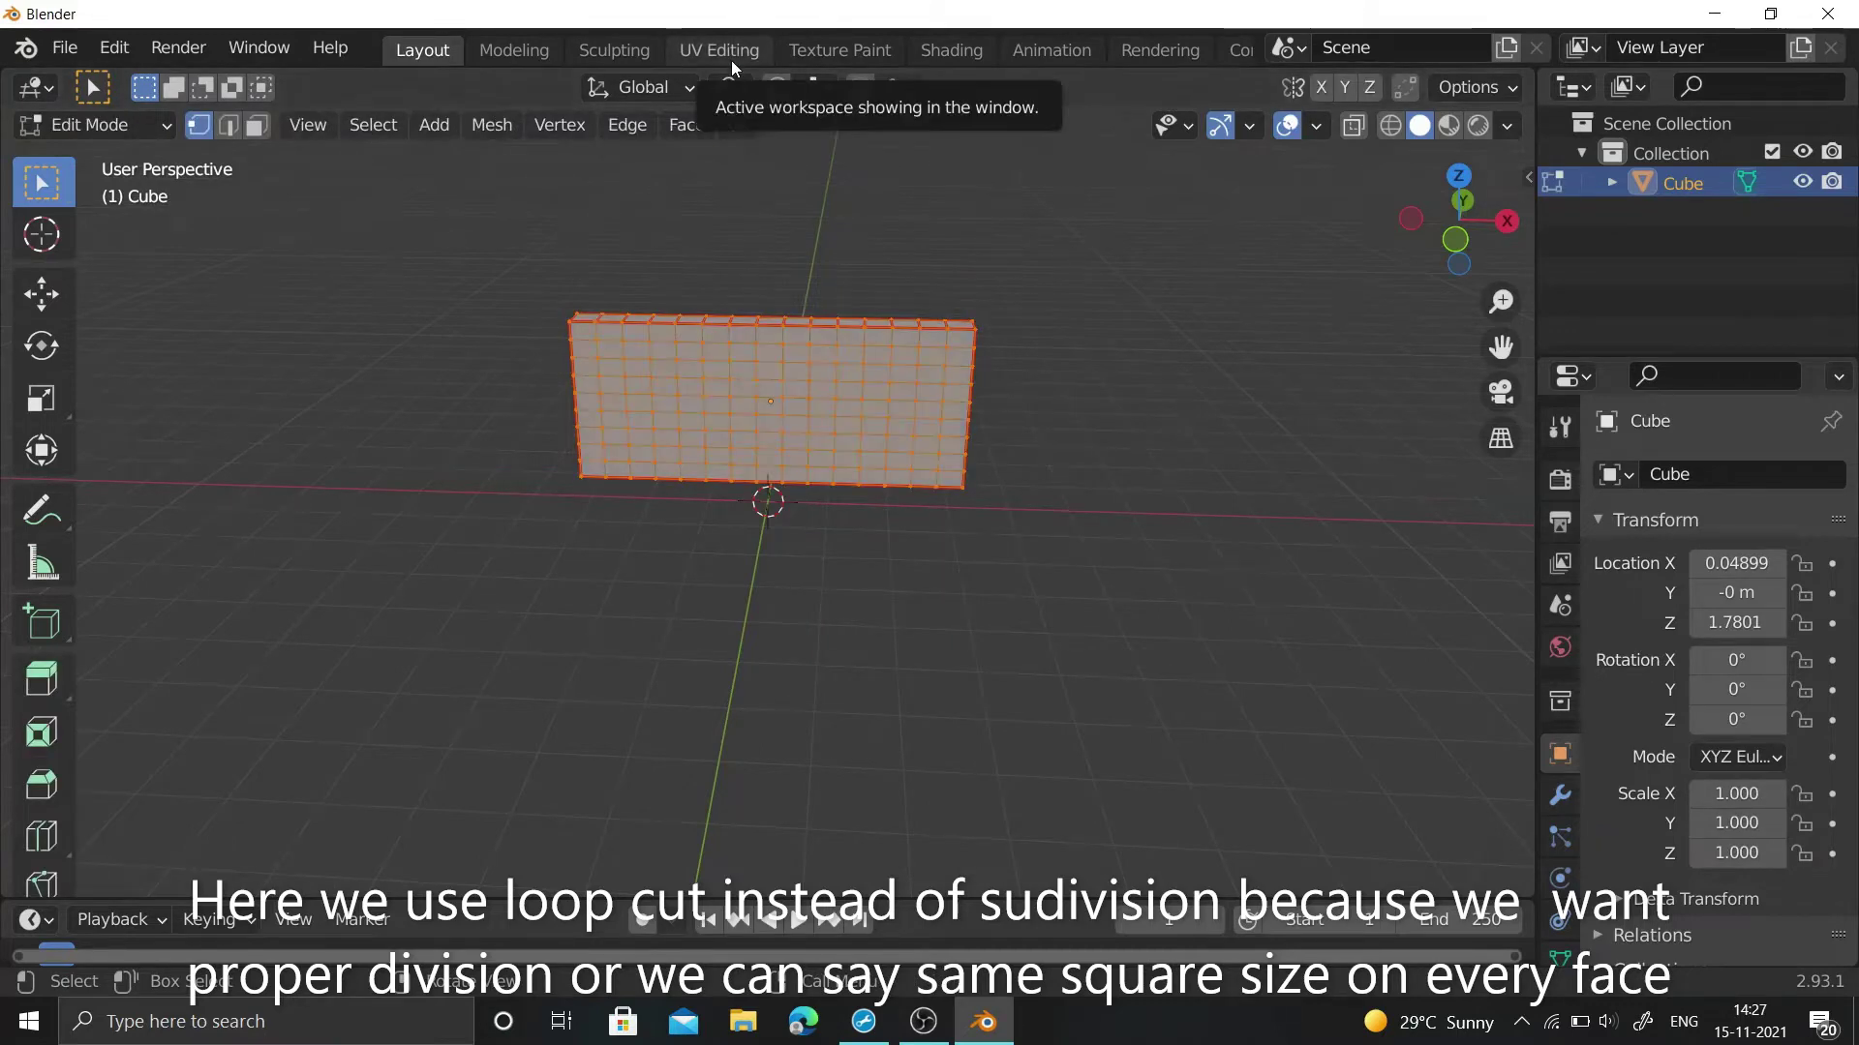
{"action": "key", "text": "u"}
{"action": "left_click", "coordinate": [742, 327]}
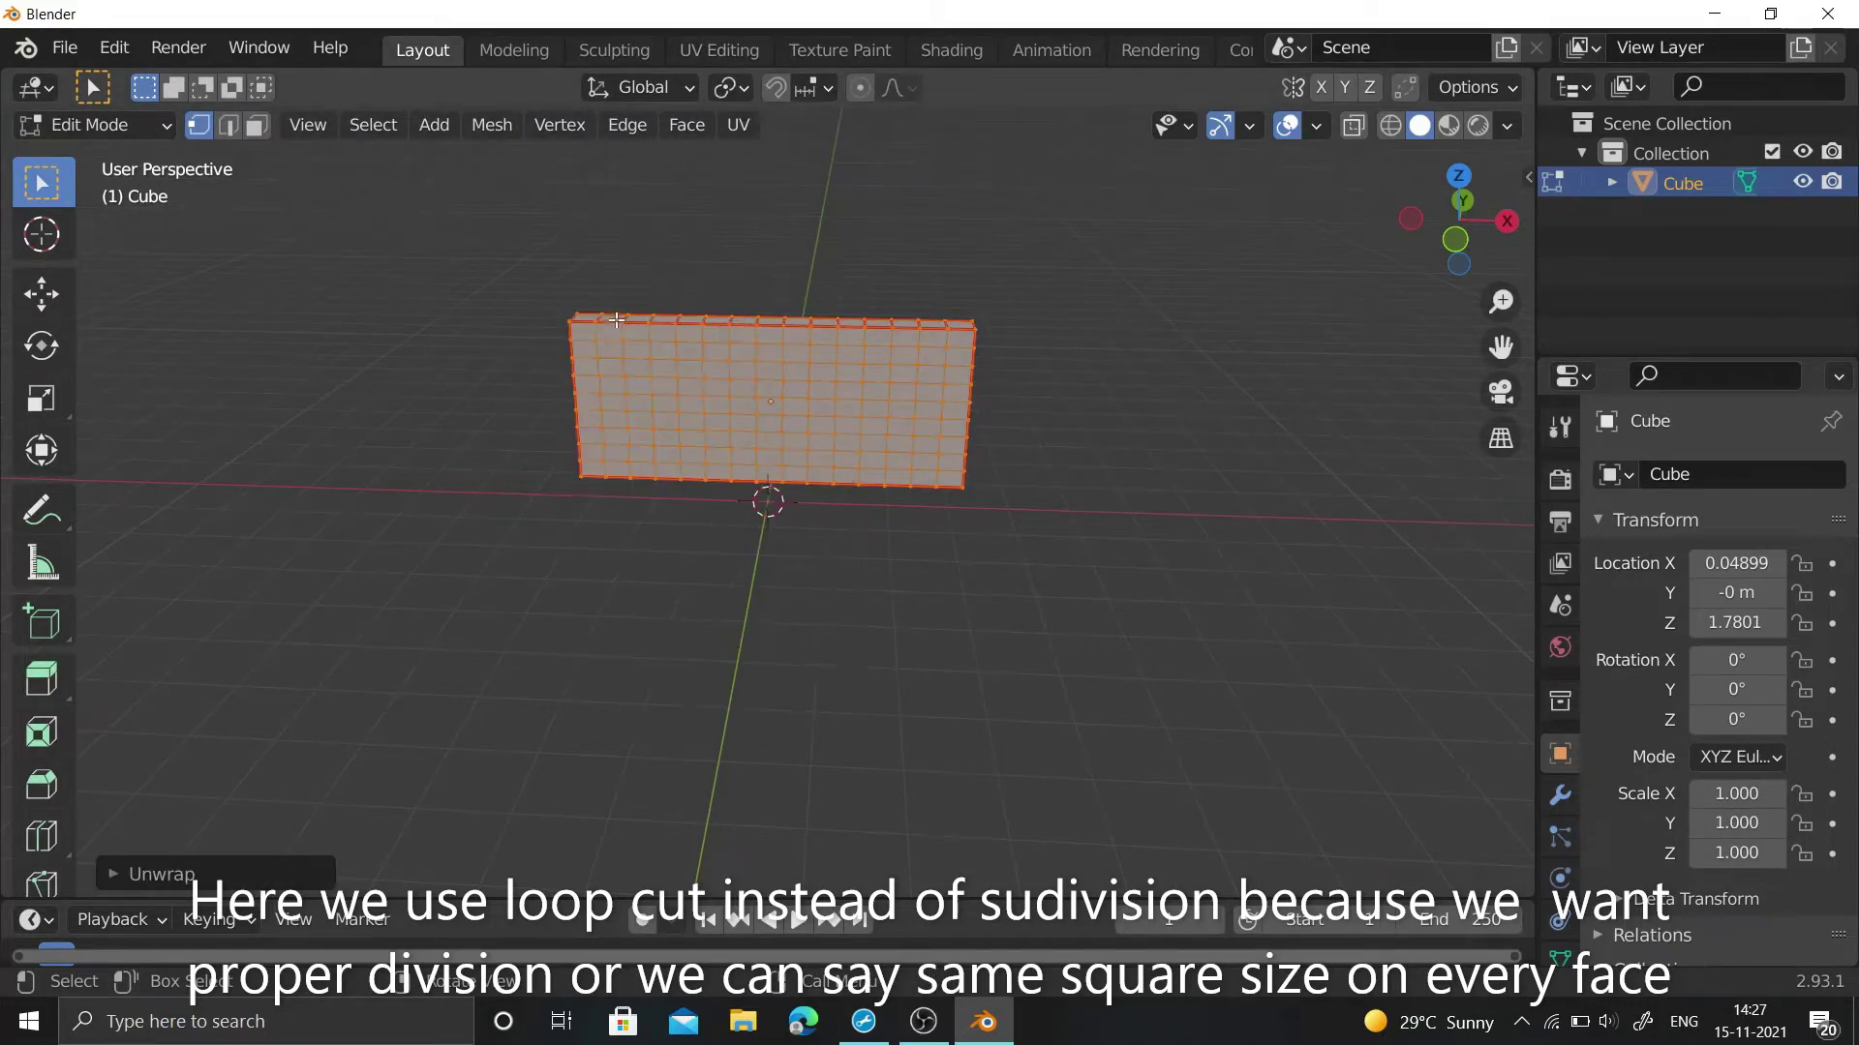
- Add a Simple Subdivision Surface modifier at level 2 to the slab and apply it in Object Mode
{"action": "left_click", "coordinate": [1276, 275]}
{"action": "left_click", "coordinate": [1559, 795]}
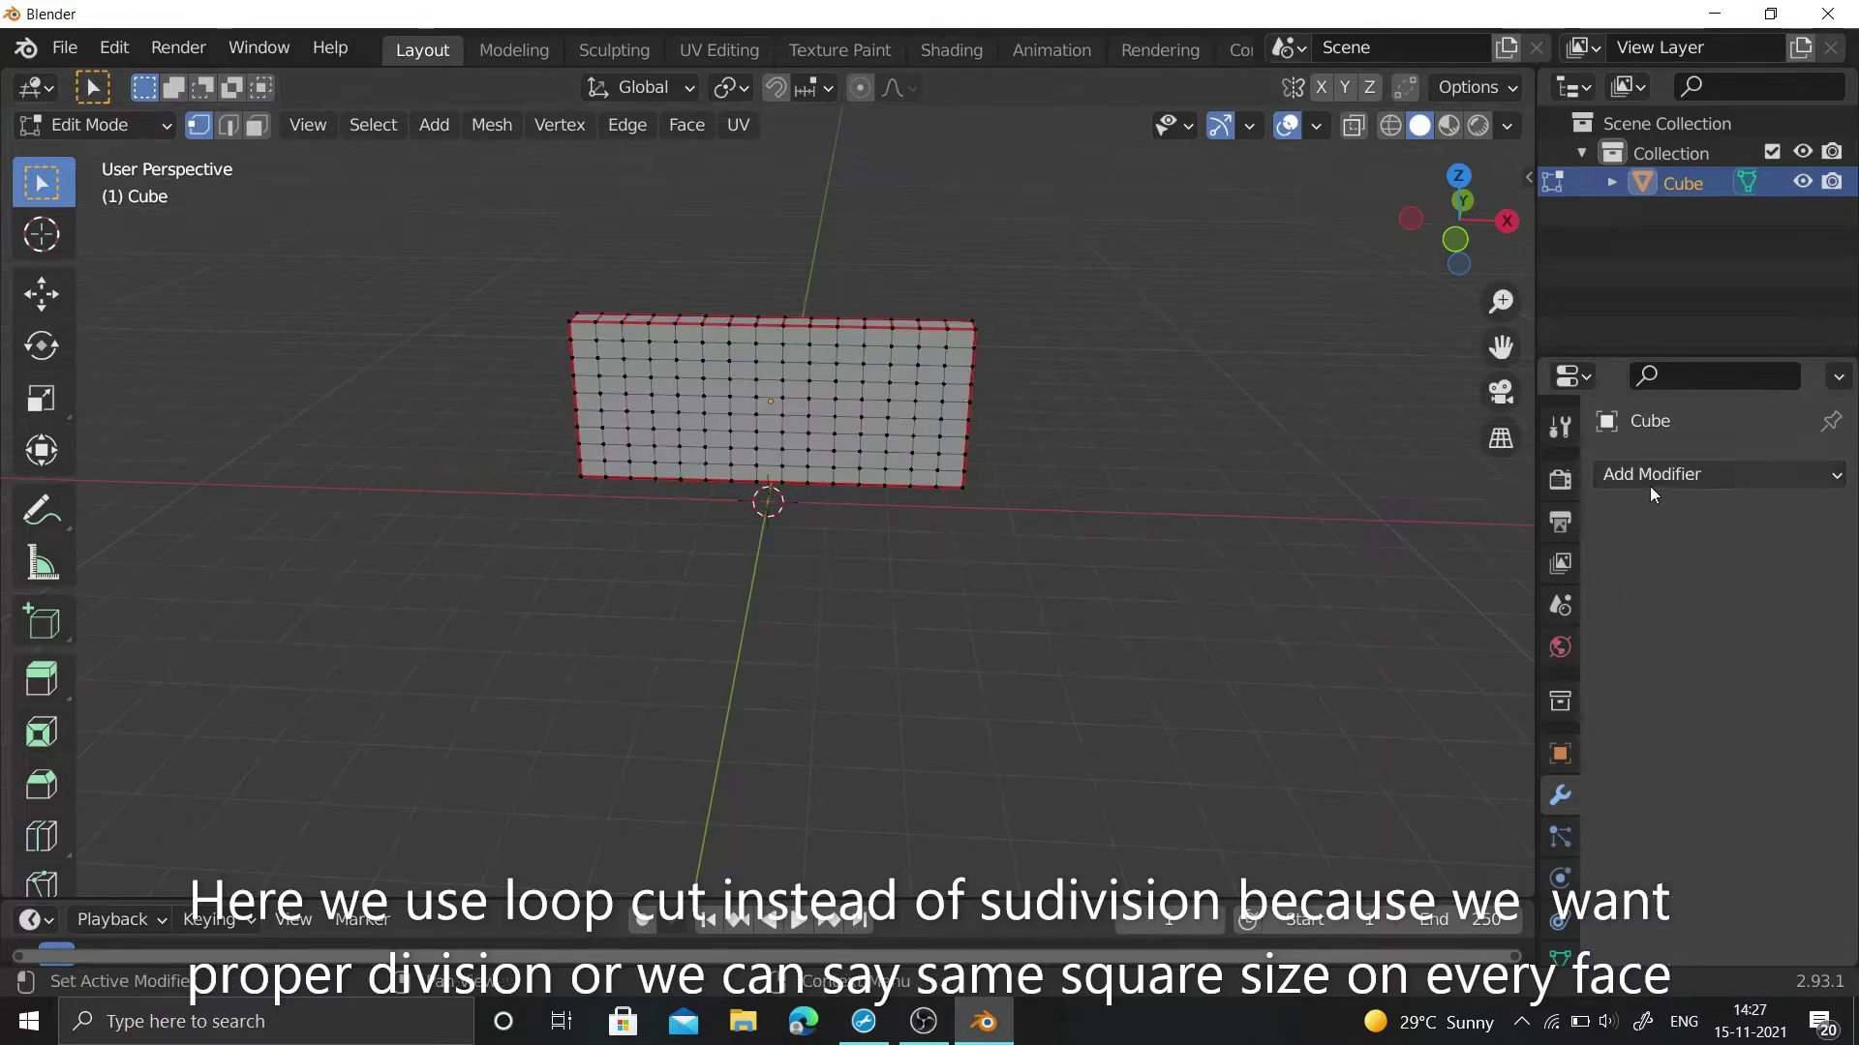
{"action": "left_click", "coordinate": [1649, 475]}
{"action": "scroll", "coordinate": [1270, 863], "scroll_direction": "down", "scroll_amount": 3}
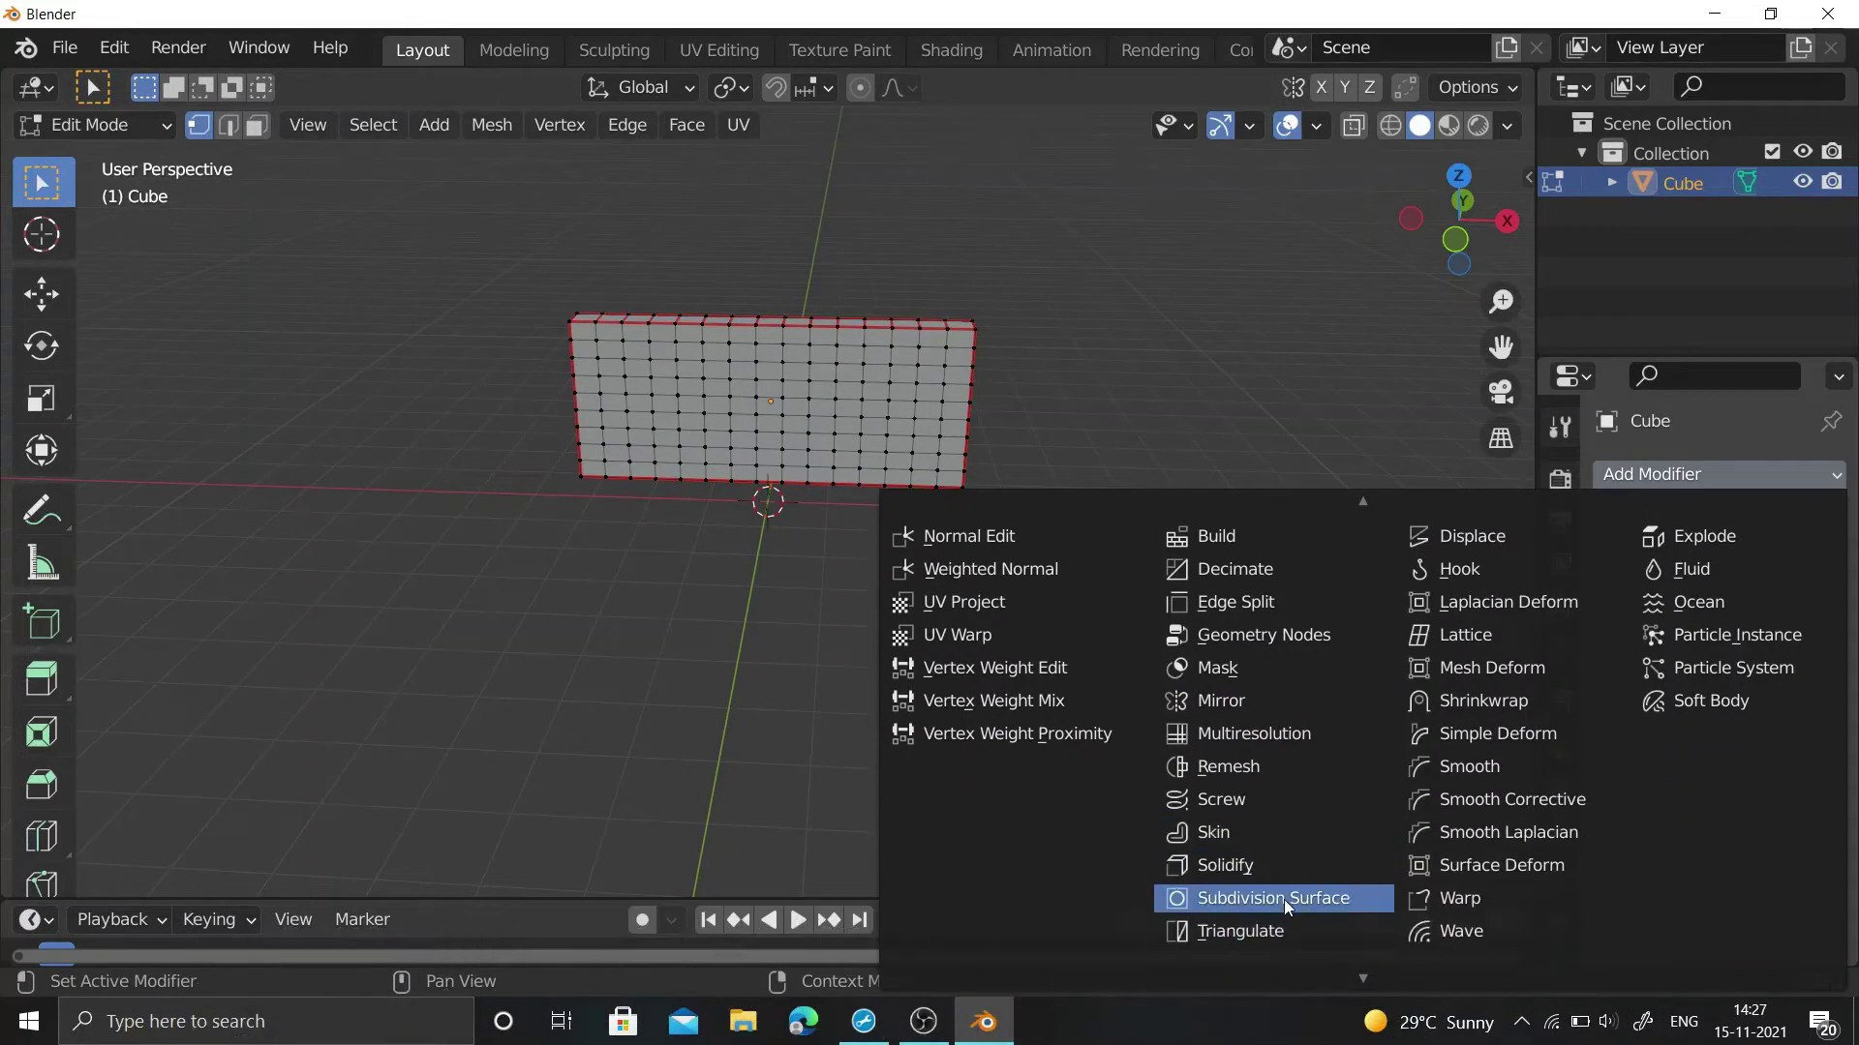
{"action": "left_click", "coordinate": [1283, 898]}
{"action": "left_click", "coordinate": [1799, 606]}
{"action": "left_click", "coordinate": [1778, 569]}
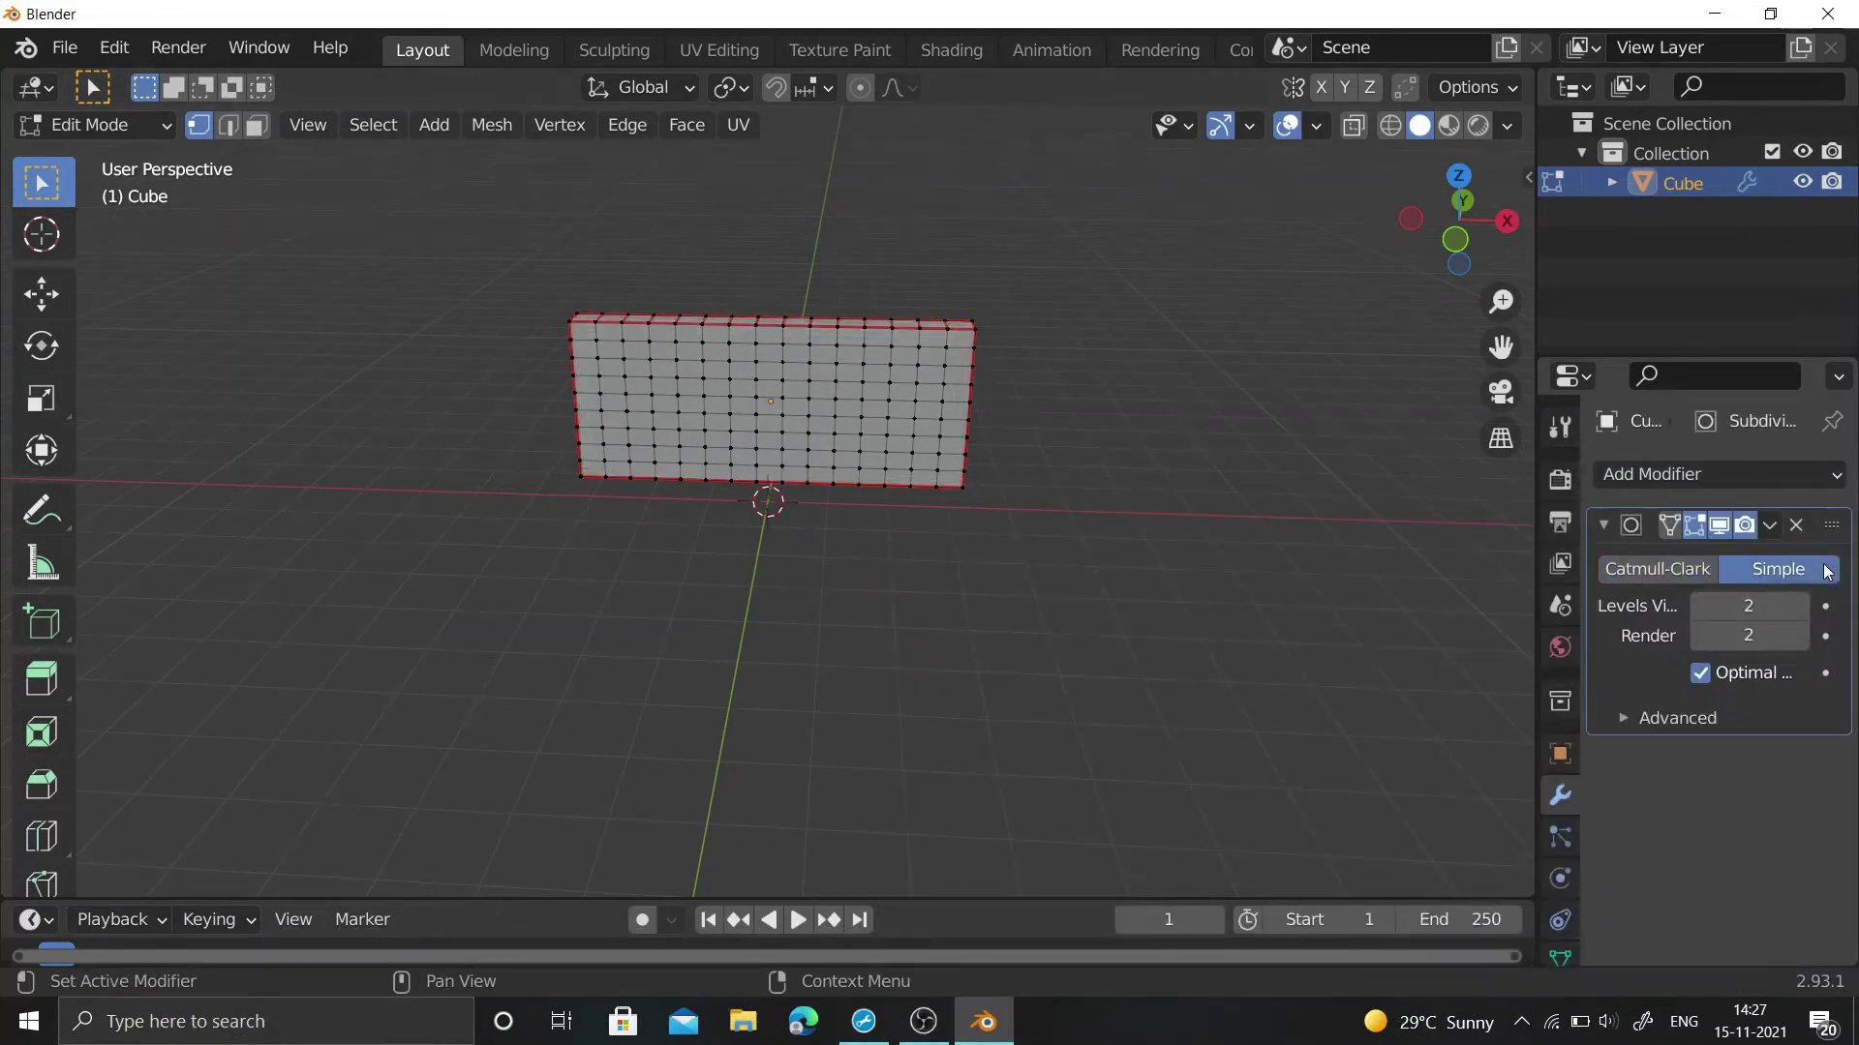
{"action": "left_click", "coordinate": [1767, 526]}
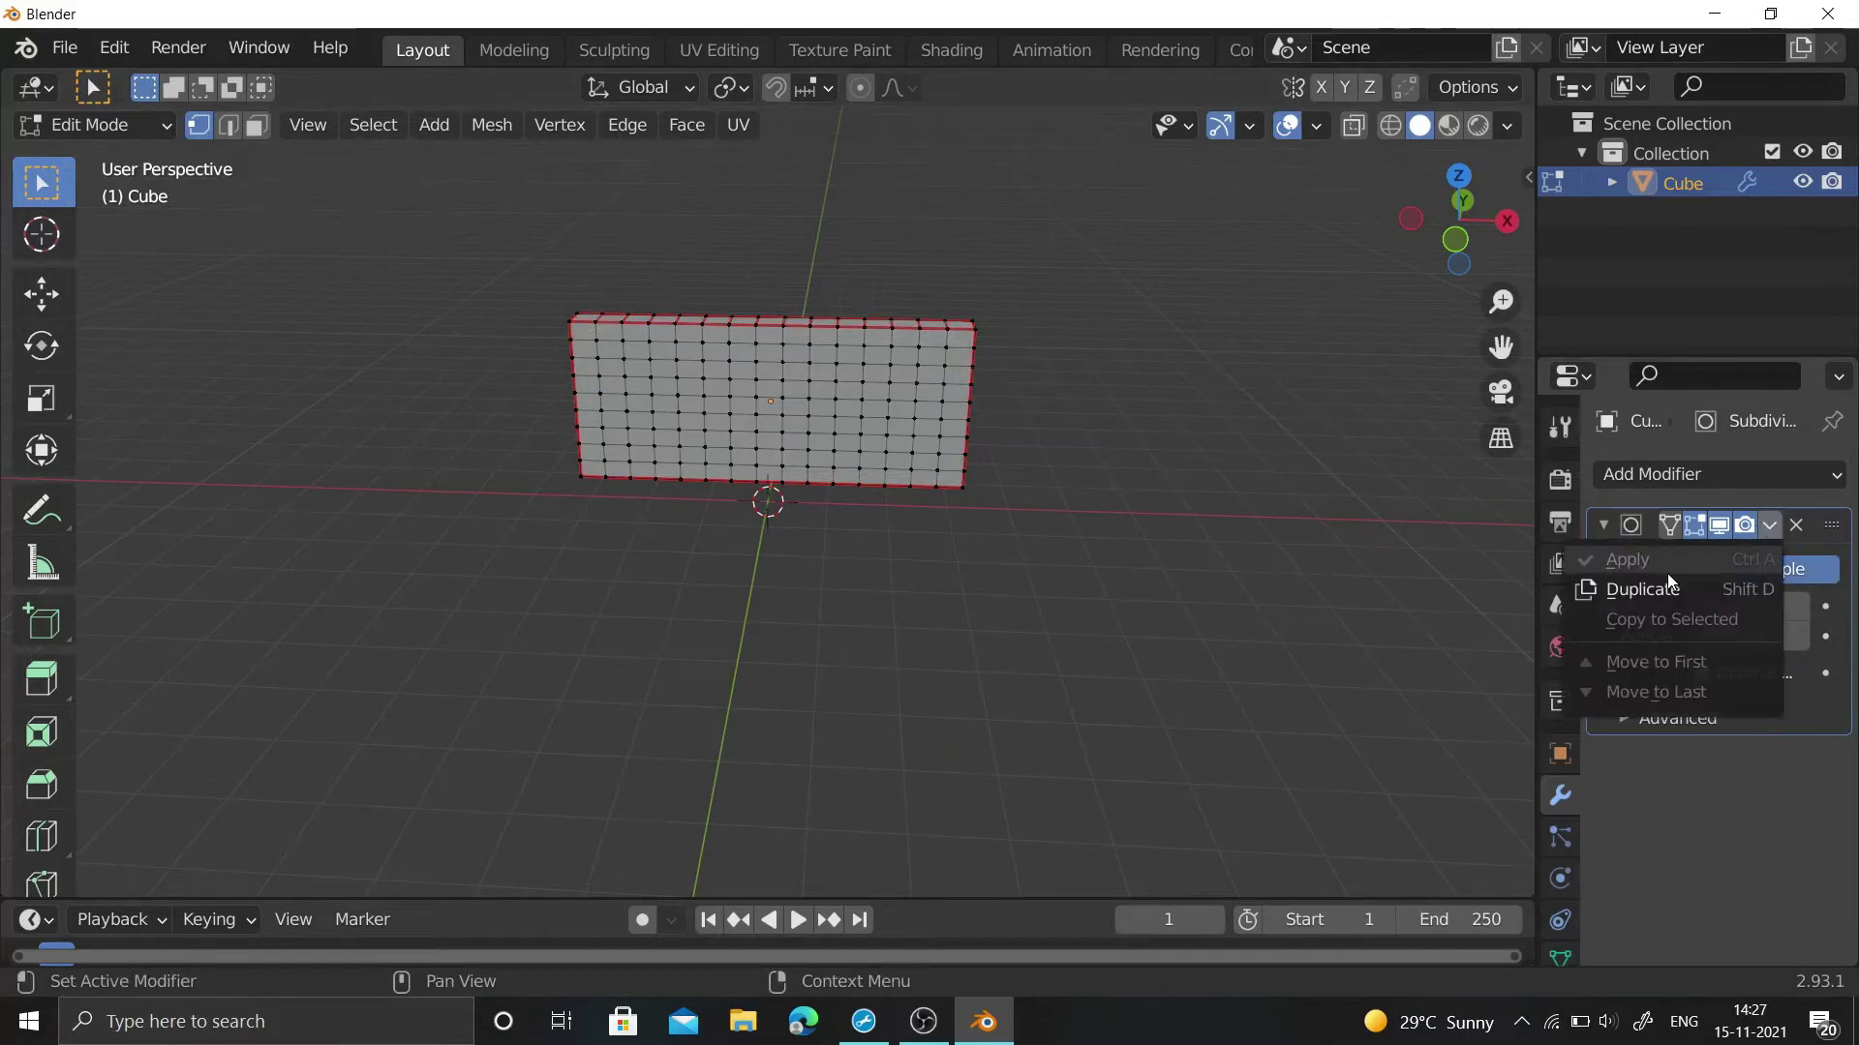
{"action": "key", "text": "Tab"}
{"action": "left_click", "coordinate": [1769, 526]}
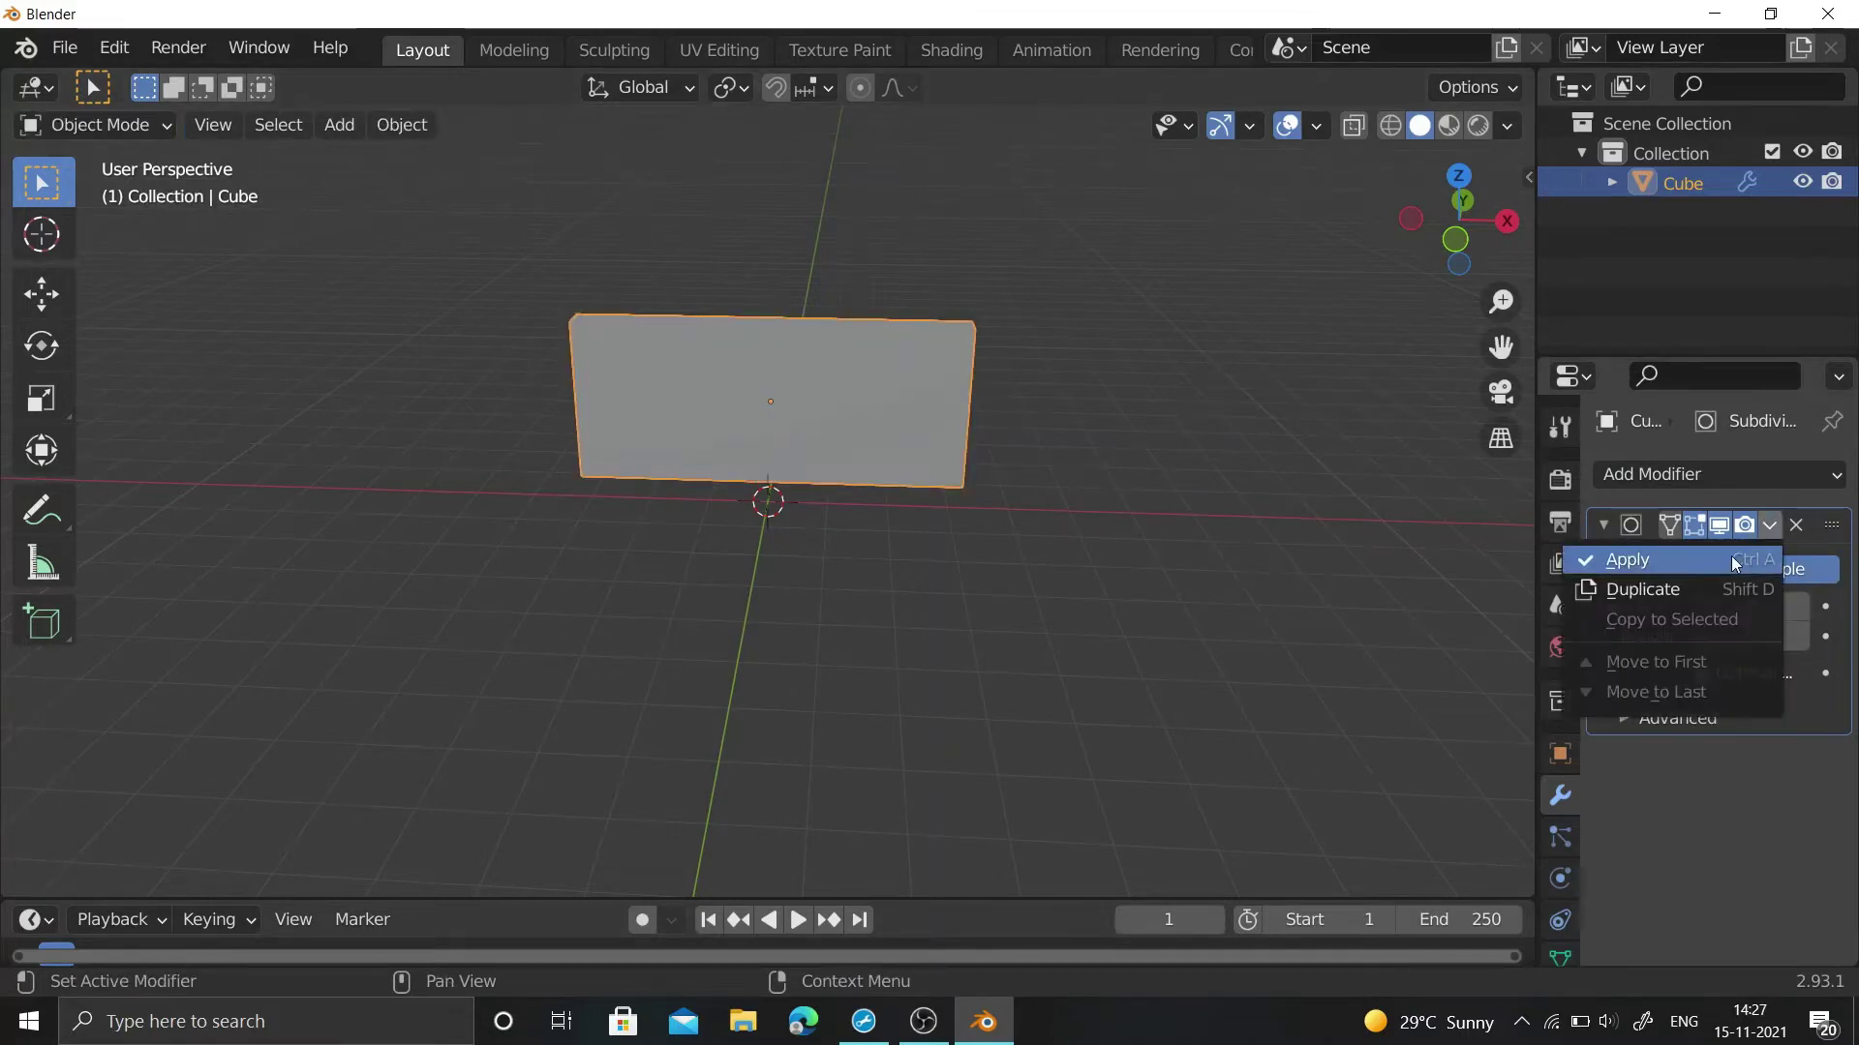
{"action": "left_click", "coordinate": [1621, 550]}
{"action": "left_click", "coordinate": [1278, 416]}
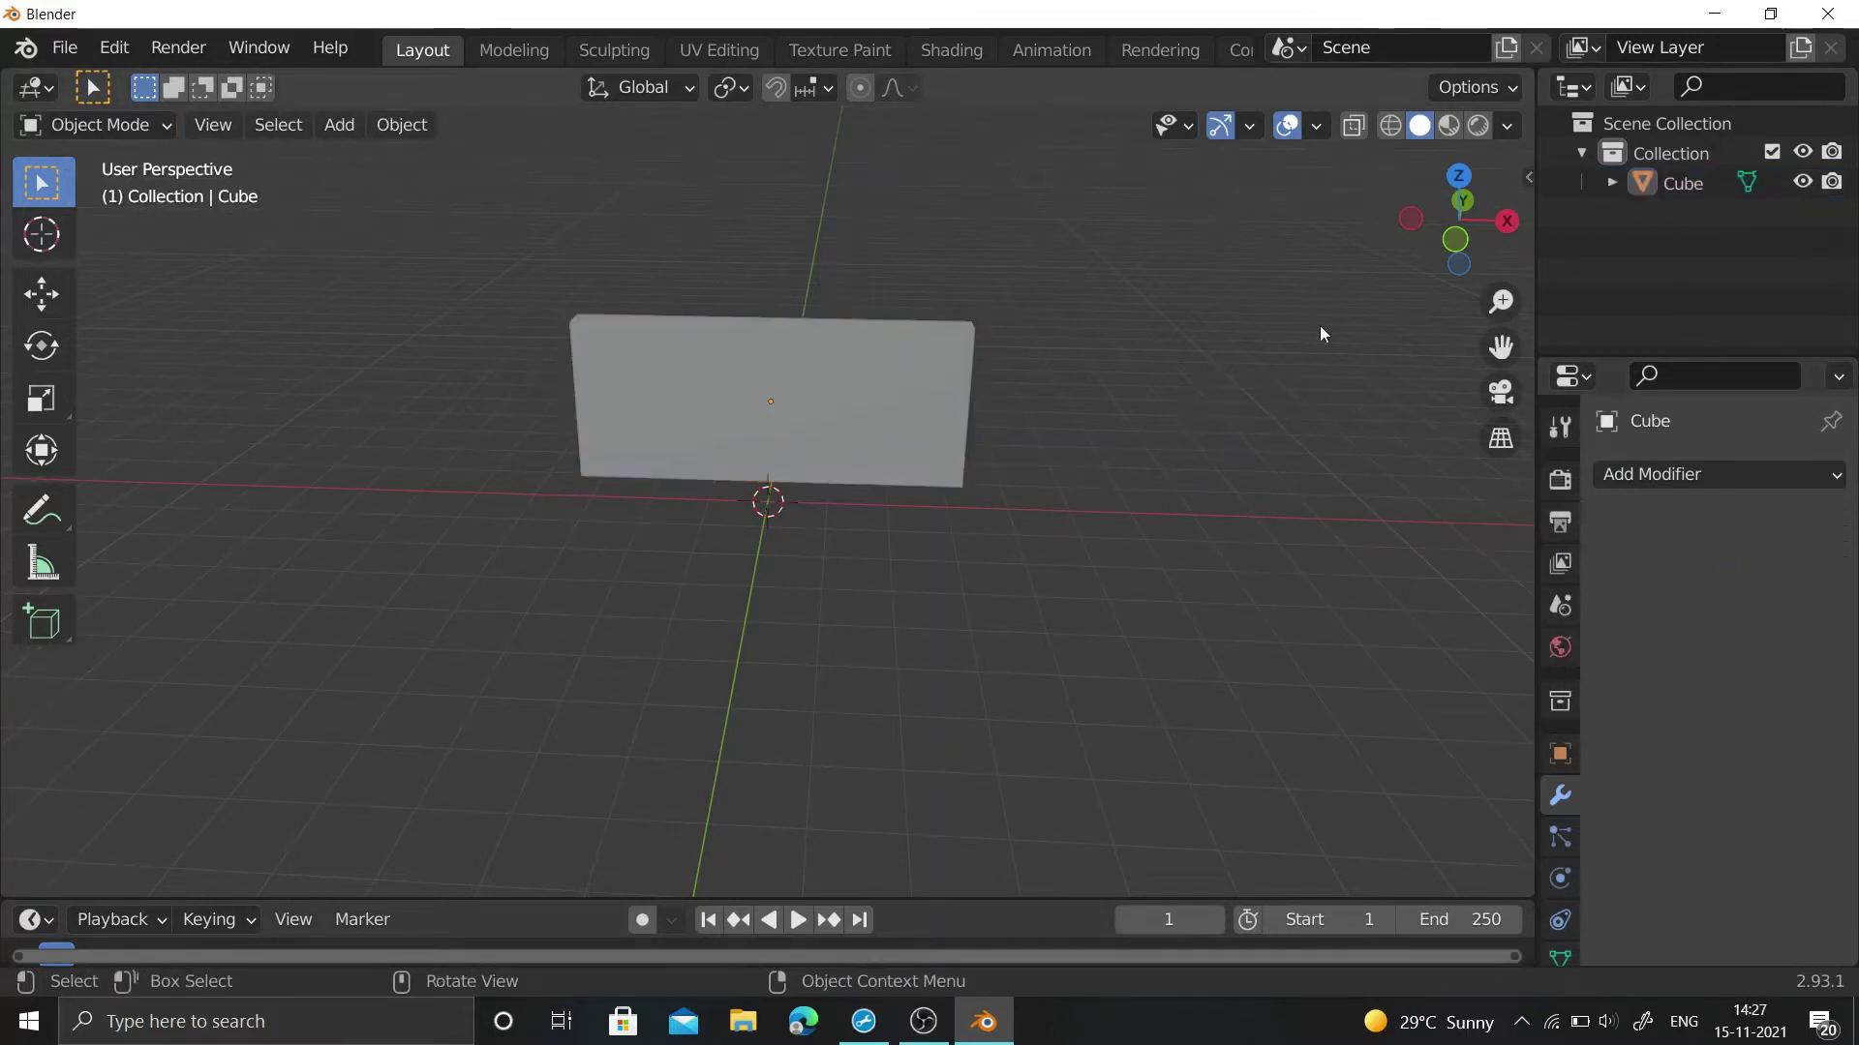
- Select the cube and display all of its UVs in the UV Editing workspace
{"action": "left_click", "coordinate": [739, 345]}
{"action": "left_click", "coordinate": [726, 52]}
{"action": "key", "text": "a"}
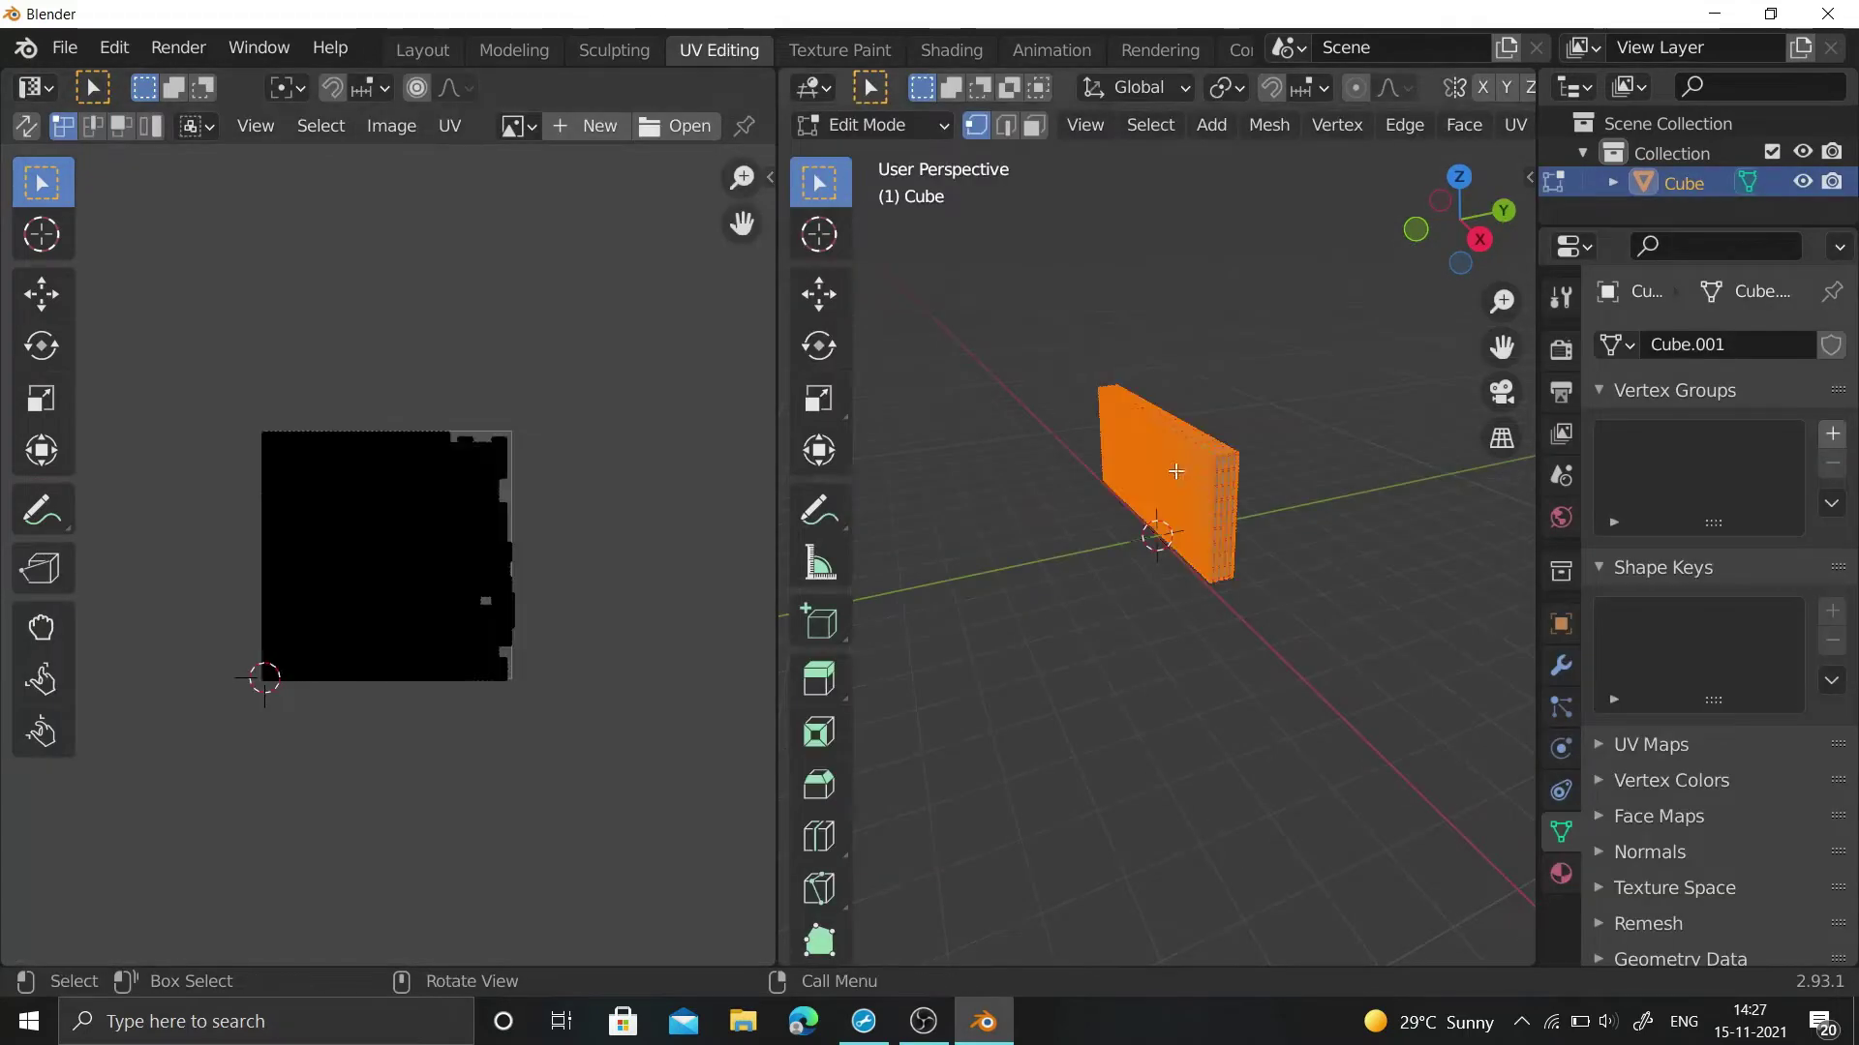
{"action": "key", "text": "s"}
{"action": "key", "text": "Escape"}
- Apply the cube's rotation in Object Mode
{"action": "key", "text": "Tab"}
{"action": "key", "text": "Tab"}
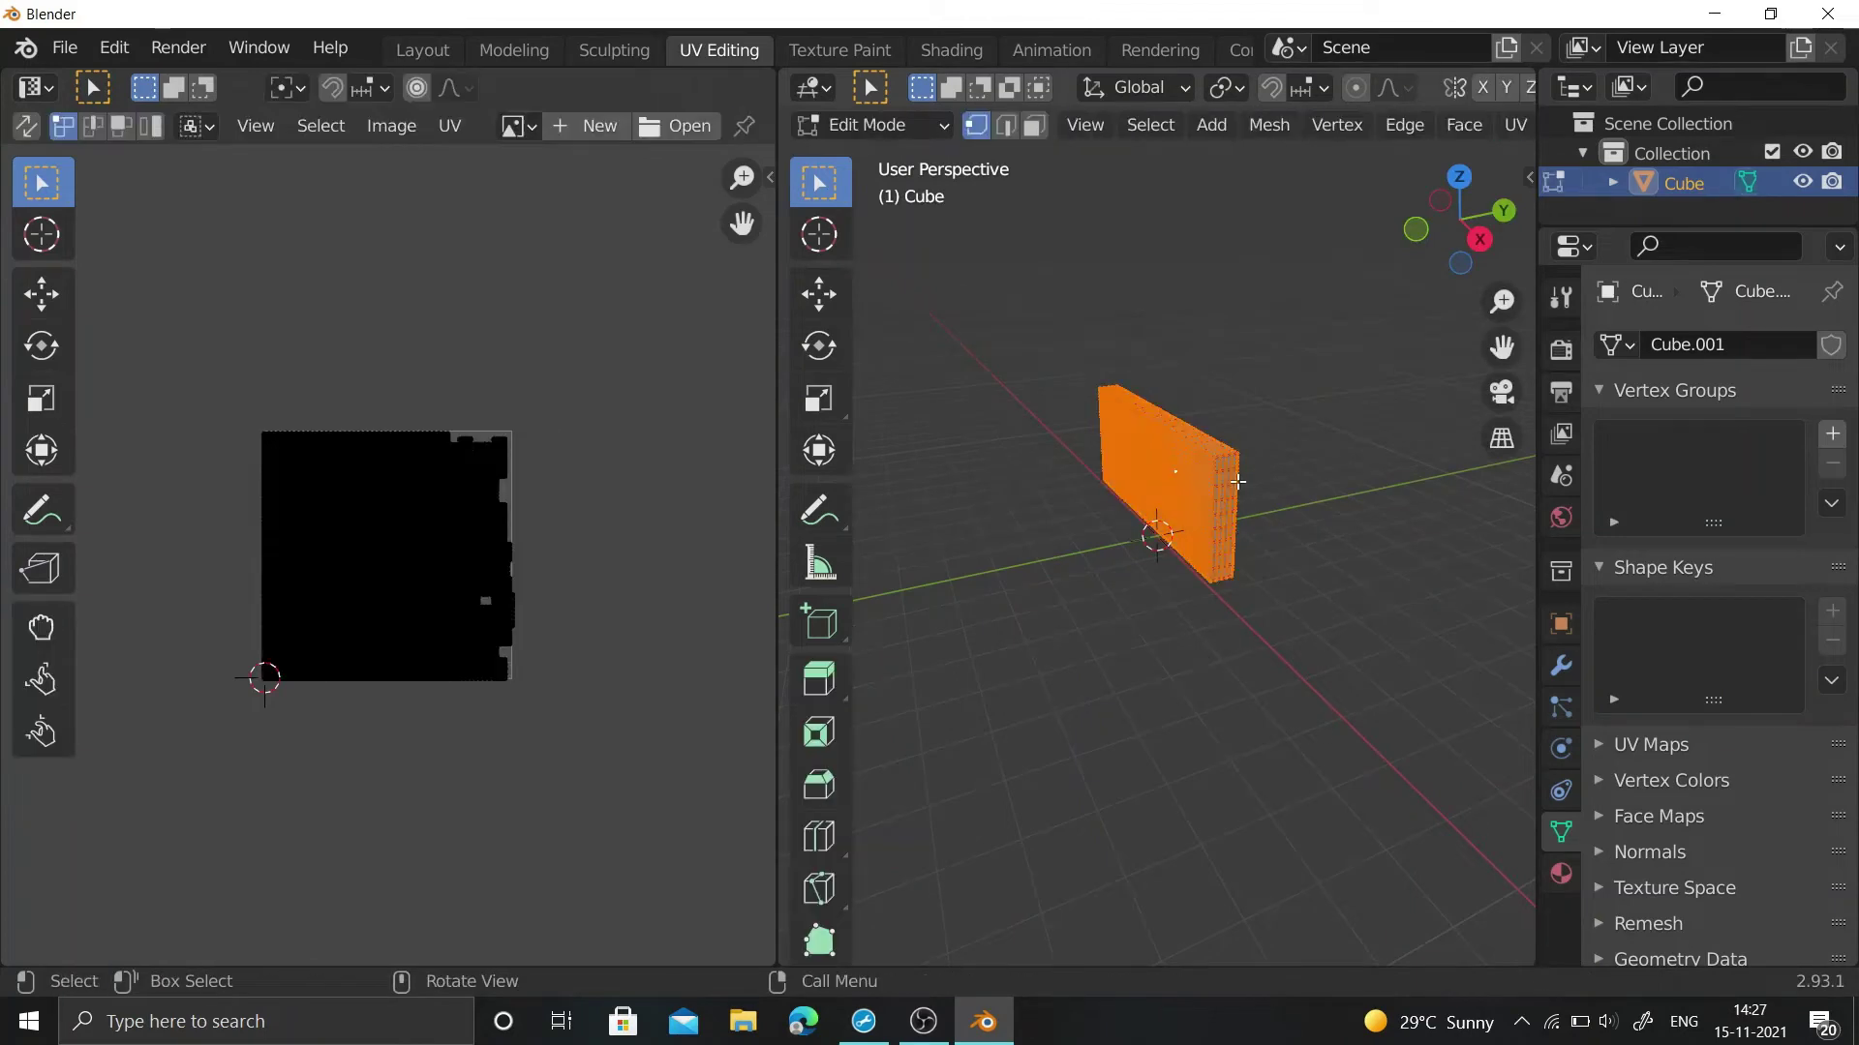
{"action": "key", "text": "Tab"}
{"action": "key", "text": "ctrl+a"}
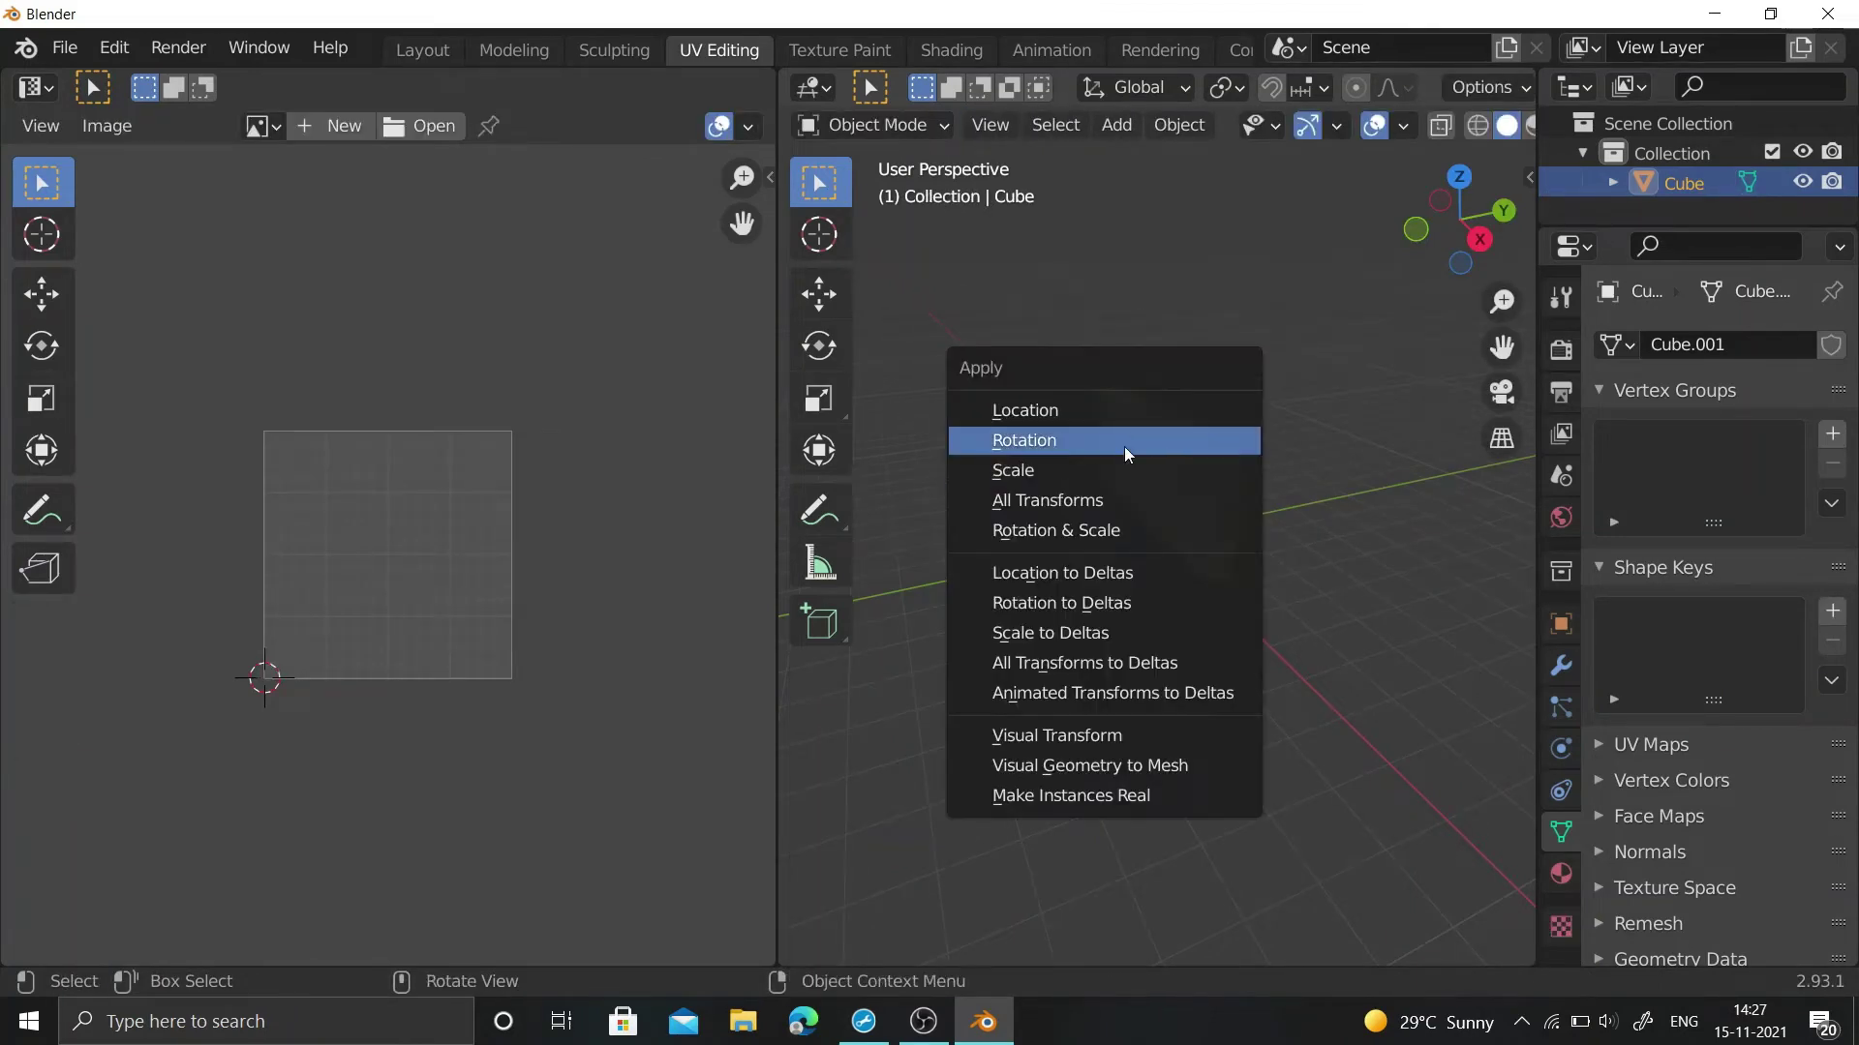
{"action": "left_click", "coordinate": [1083, 469]}
{"action": "middle_click_drag", "start_coordinate": [1158, 441], "coordinate": [1158, 471], "text": "shift"}
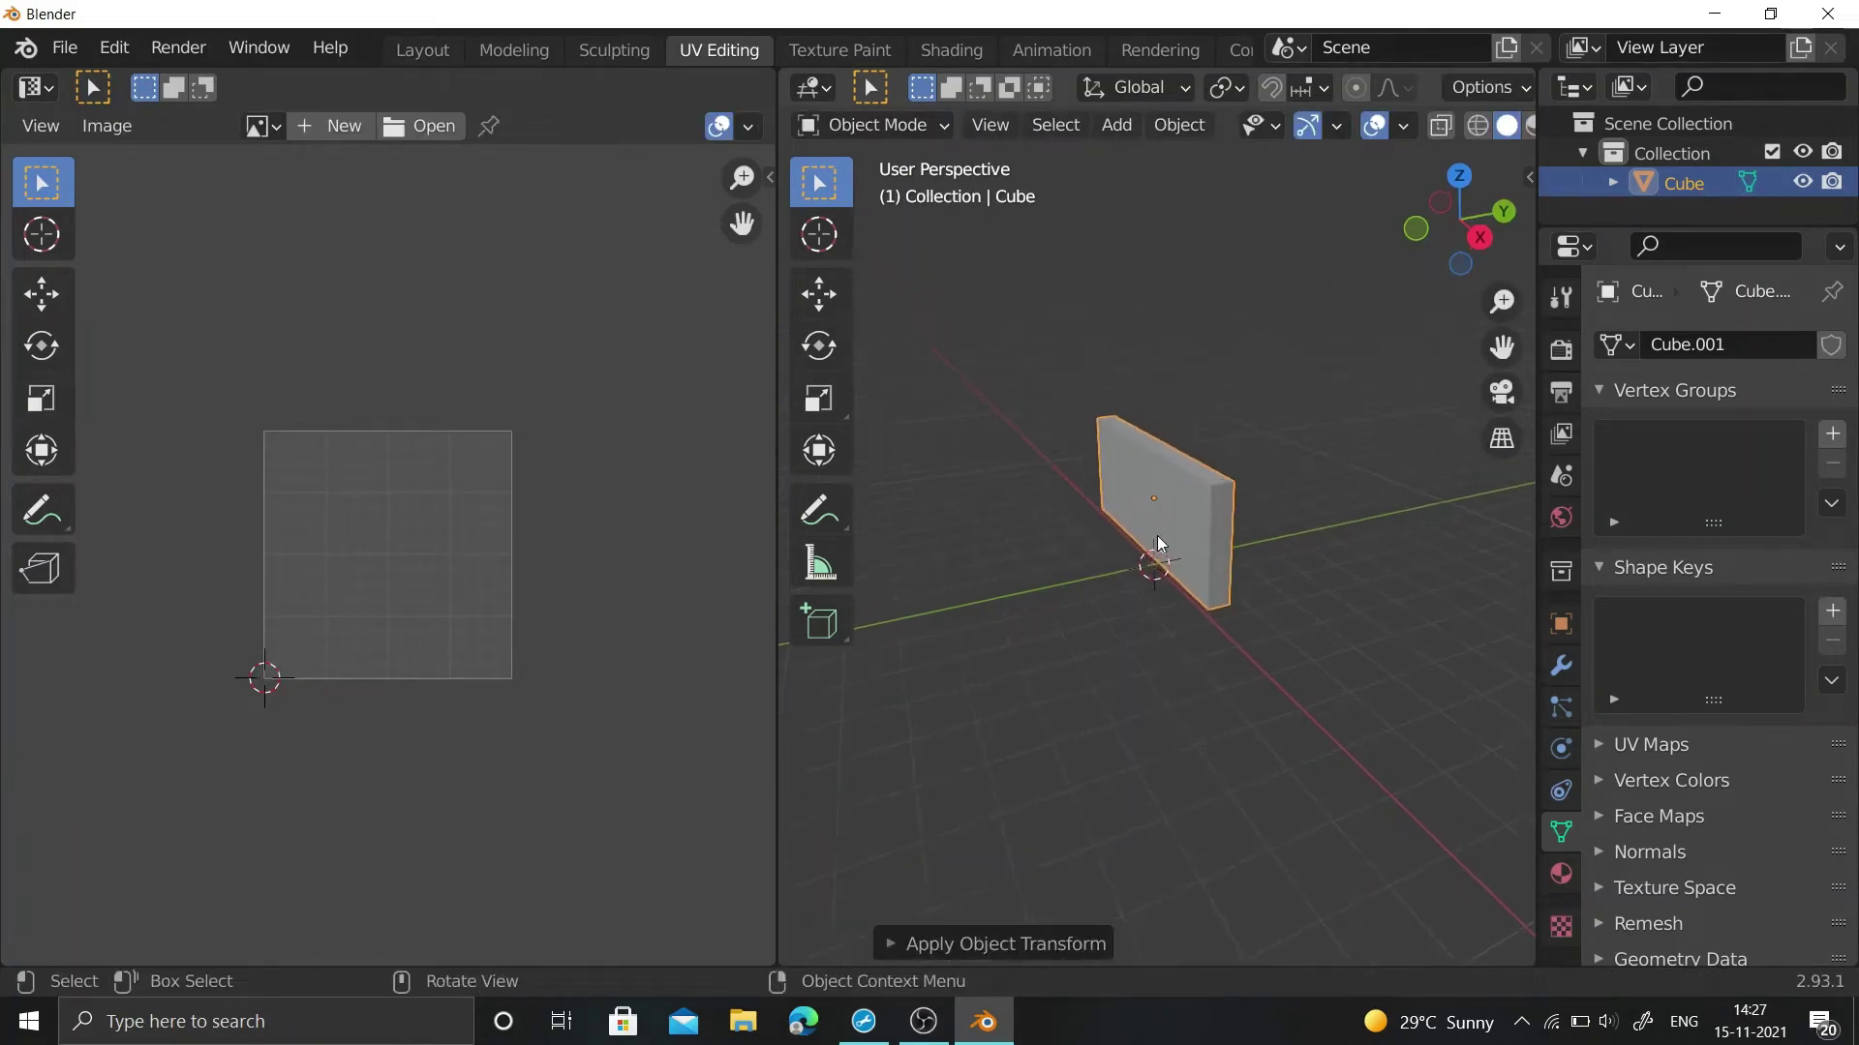
- Back in the Layout workspace, add Cloth physics to the slab
{"action": "left_click", "coordinate": [420, 50]}
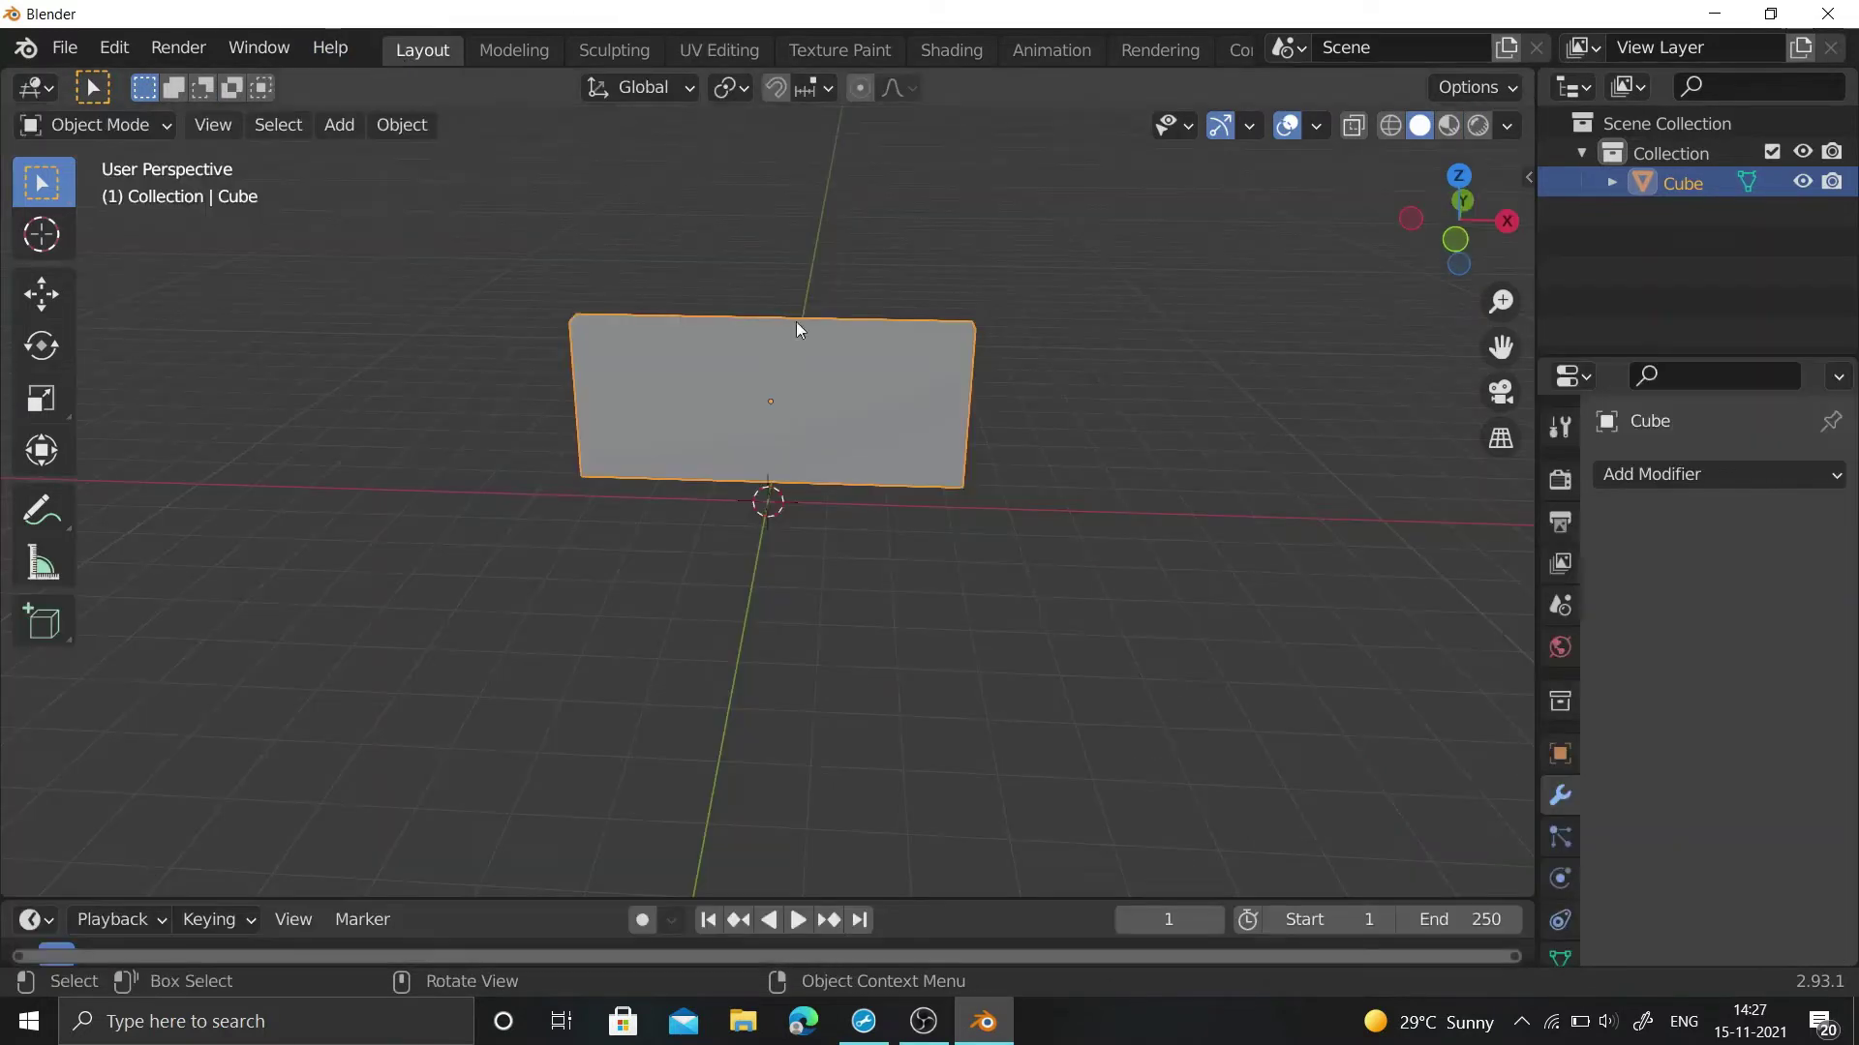
{"action": "left_click", "coordinate": [1556, 842]}
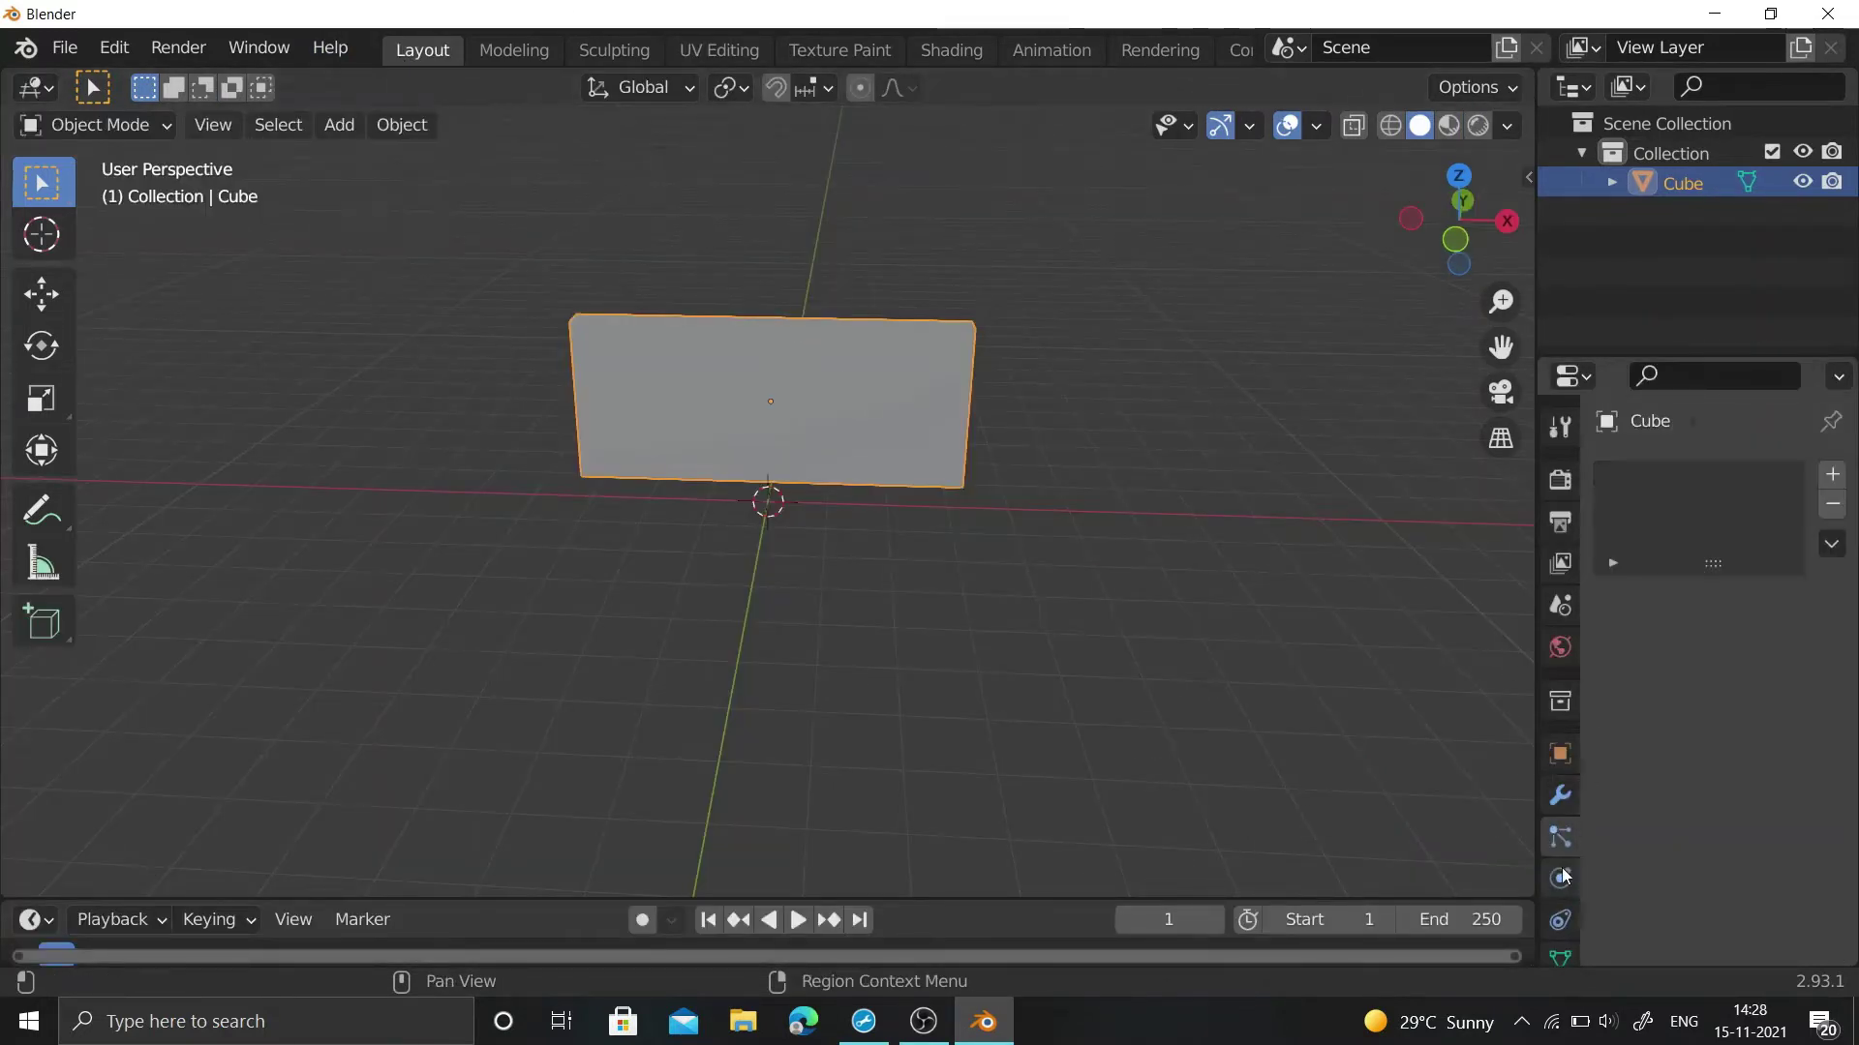
{"action": "left_click", "coordinate": [1560, 877]}
{"action": "left_click", "coordinate": [1715, 551]}
{"action": "scroll", "coordinate": [1673, 804], "scroll_direction": "down", "scroll_amount": 1}
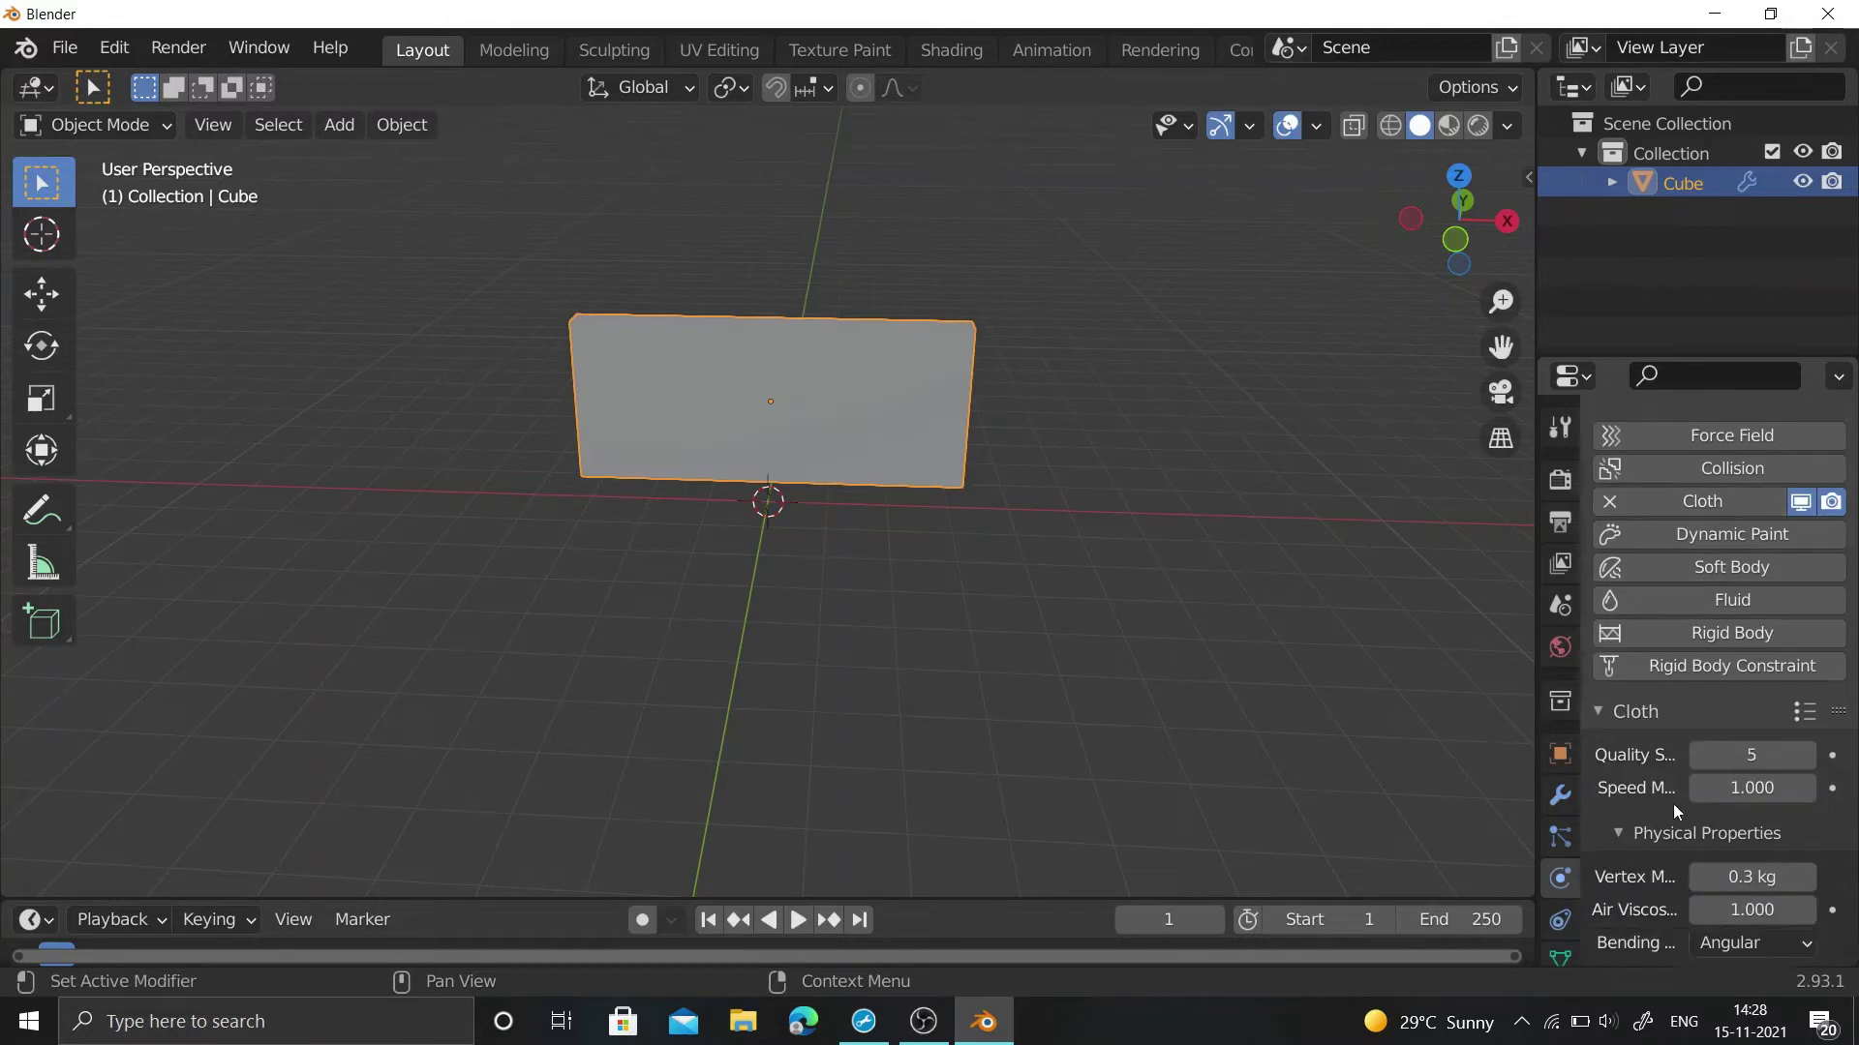
{"action": "scroll", "coordinate": [1673, 804], "scroll_direction": "up", "scroll_amount": 1}
{"action": "scroll", "coordinate": [1657, 779], "scroll_direction": "down", "scroll_amount": 1, "text": "ctrl"}
{"action": "left_click", "coordinate": [1560, 877]}
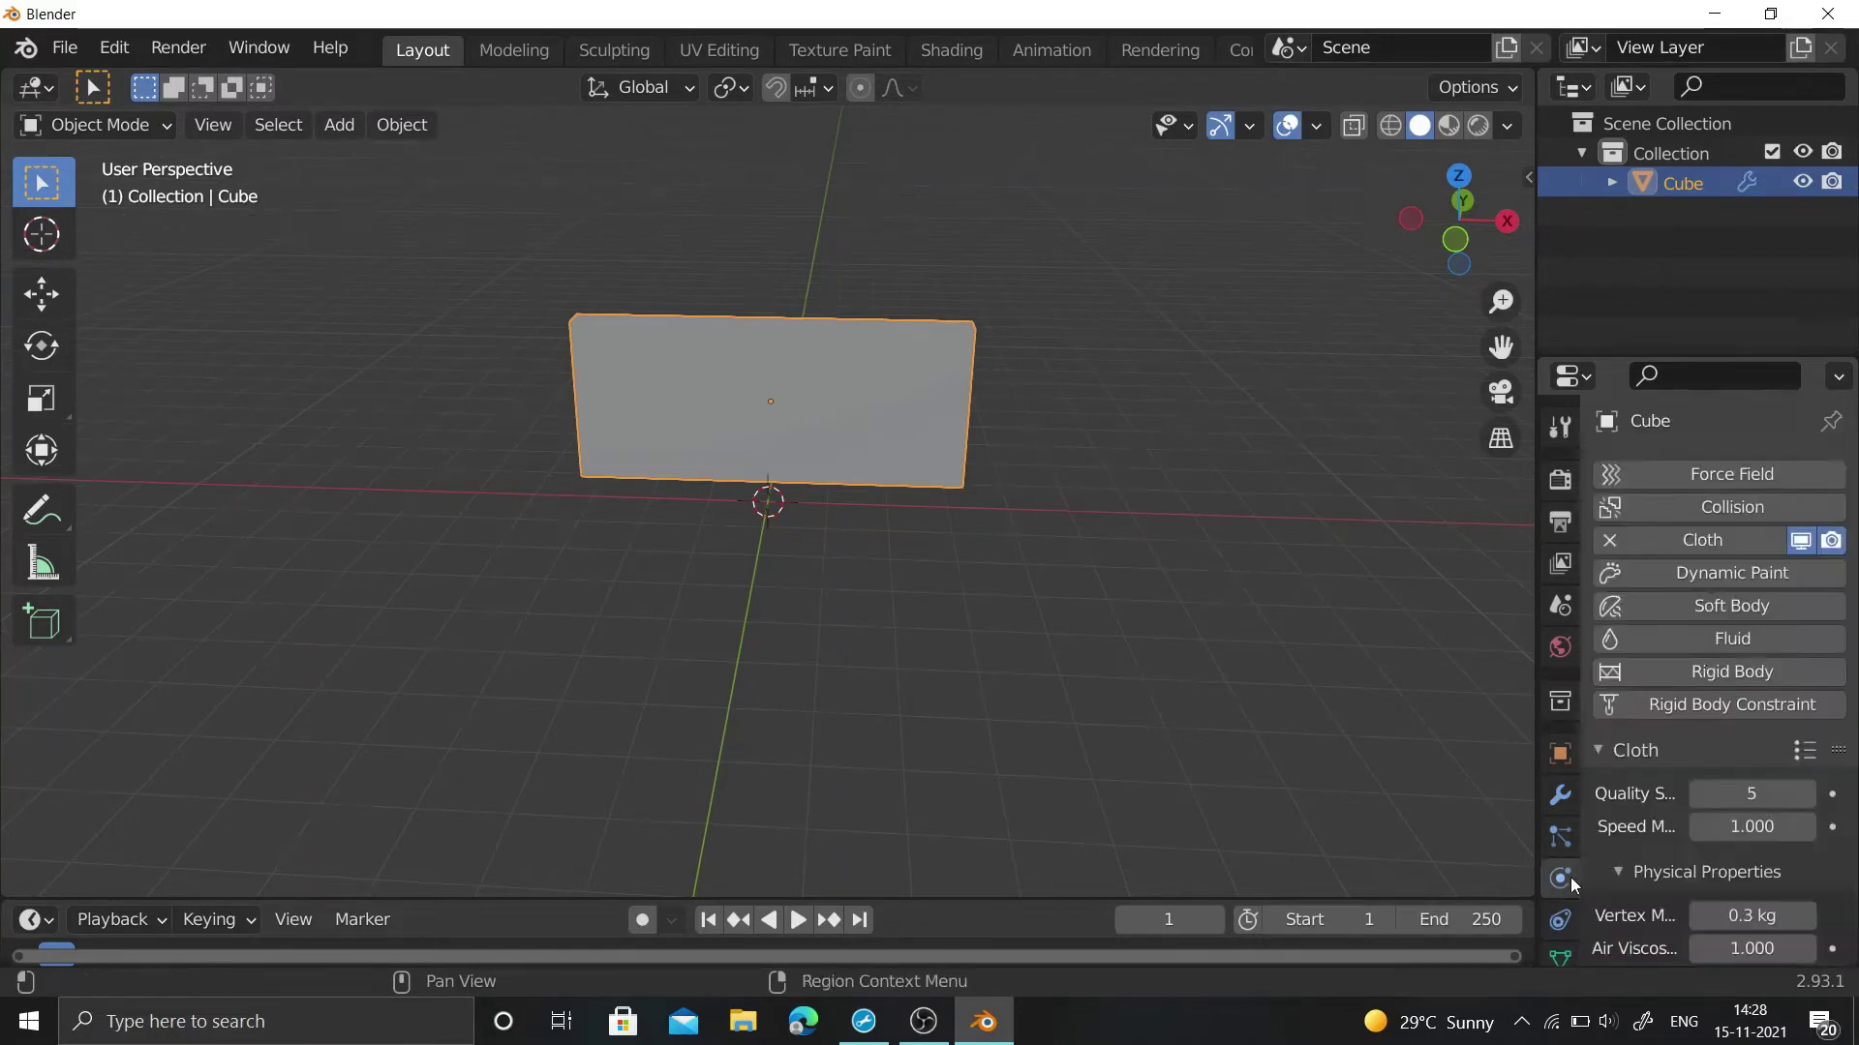
- Enable cloth Pressure at 8.000 and set the gravity field weight to 0
{"action": "scroll", "coordinate": [1607, 774], "scroll_direction": "down", "scroll_amount": 5}
{"action": "scroll", "coordinate": [1627, 677], "scroll_direction": "down", "scroll_amount": 3}
{"action": "scroll", "coordinate": [1635, 644], "scroll_direction": "down", "scroll_amount": 2}
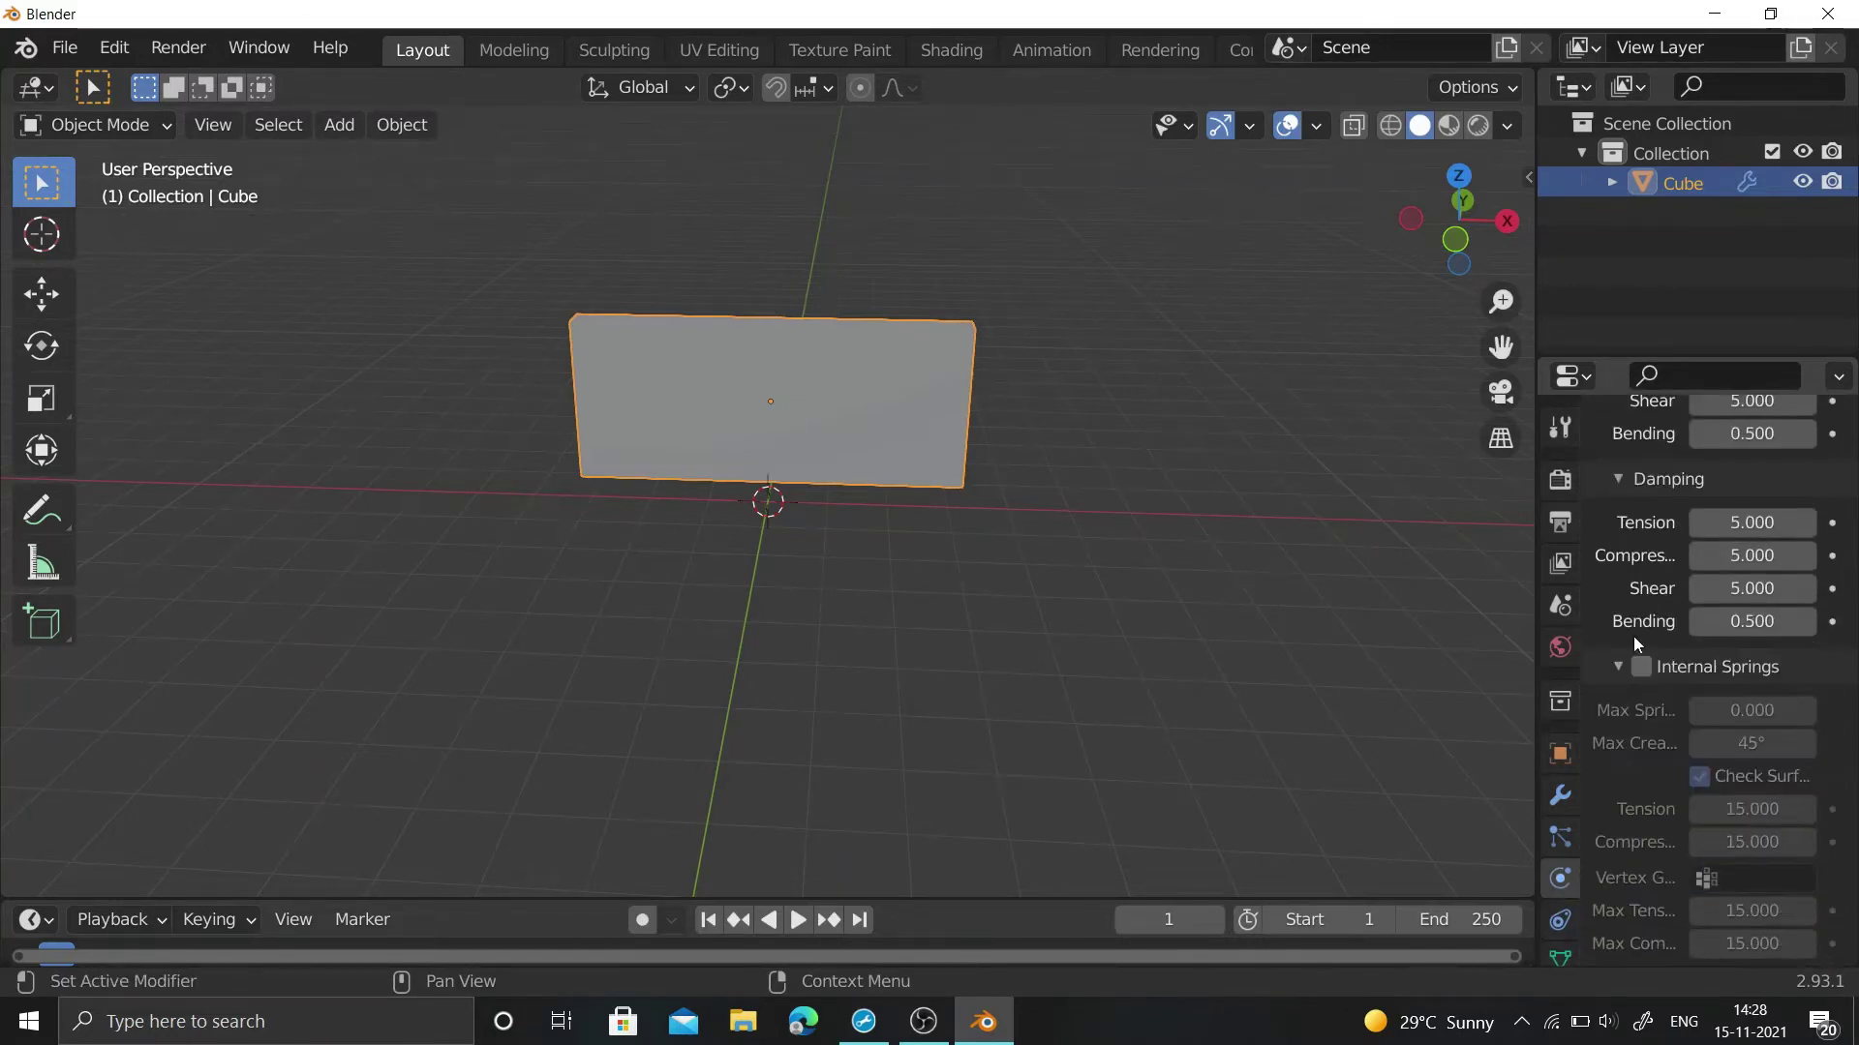
{"action": "scroll", "coordinate": [1635, 644], "scroll_direction": "down", "scroll_amount": 6}
{"action": "left_click", "coordinate": [1694, 759]}
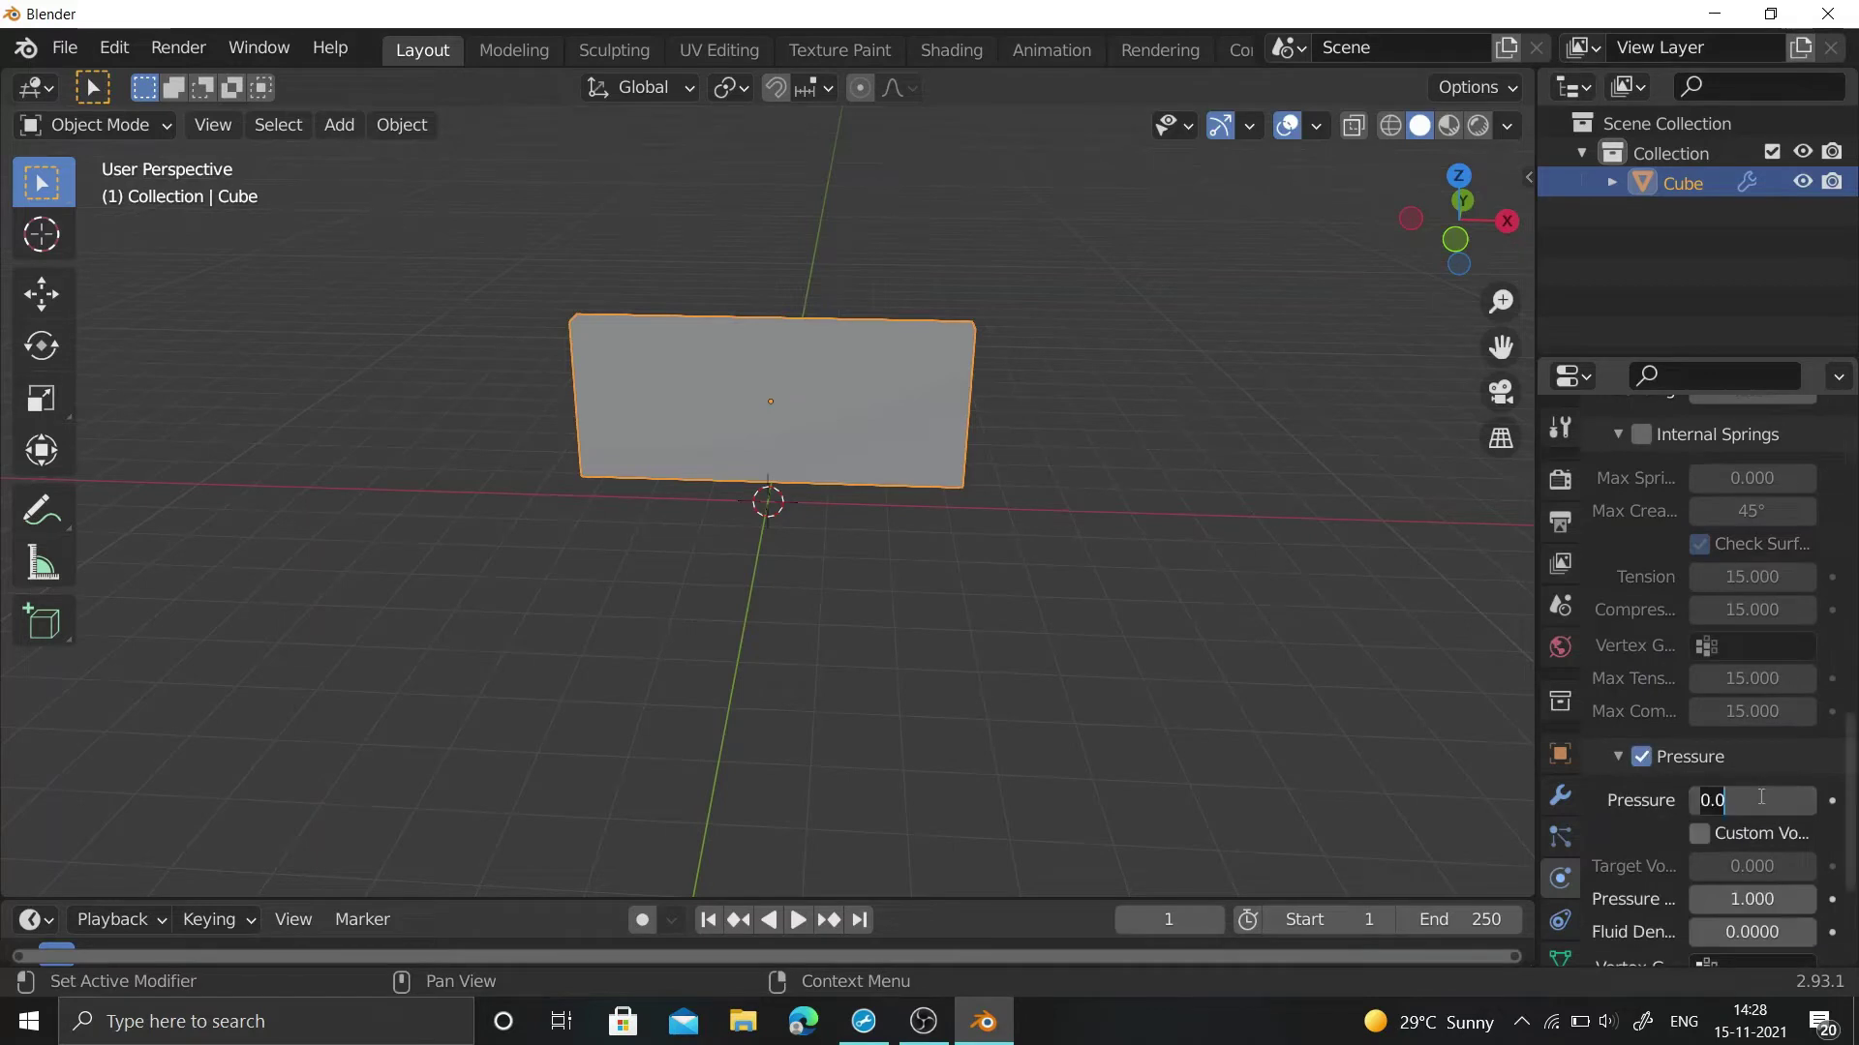
{"action": "key", "text": "Return"}
{"action": "scroll", "coordinate": [1710, 893], "scroll_direction": "down", "scroll_amount": 5}
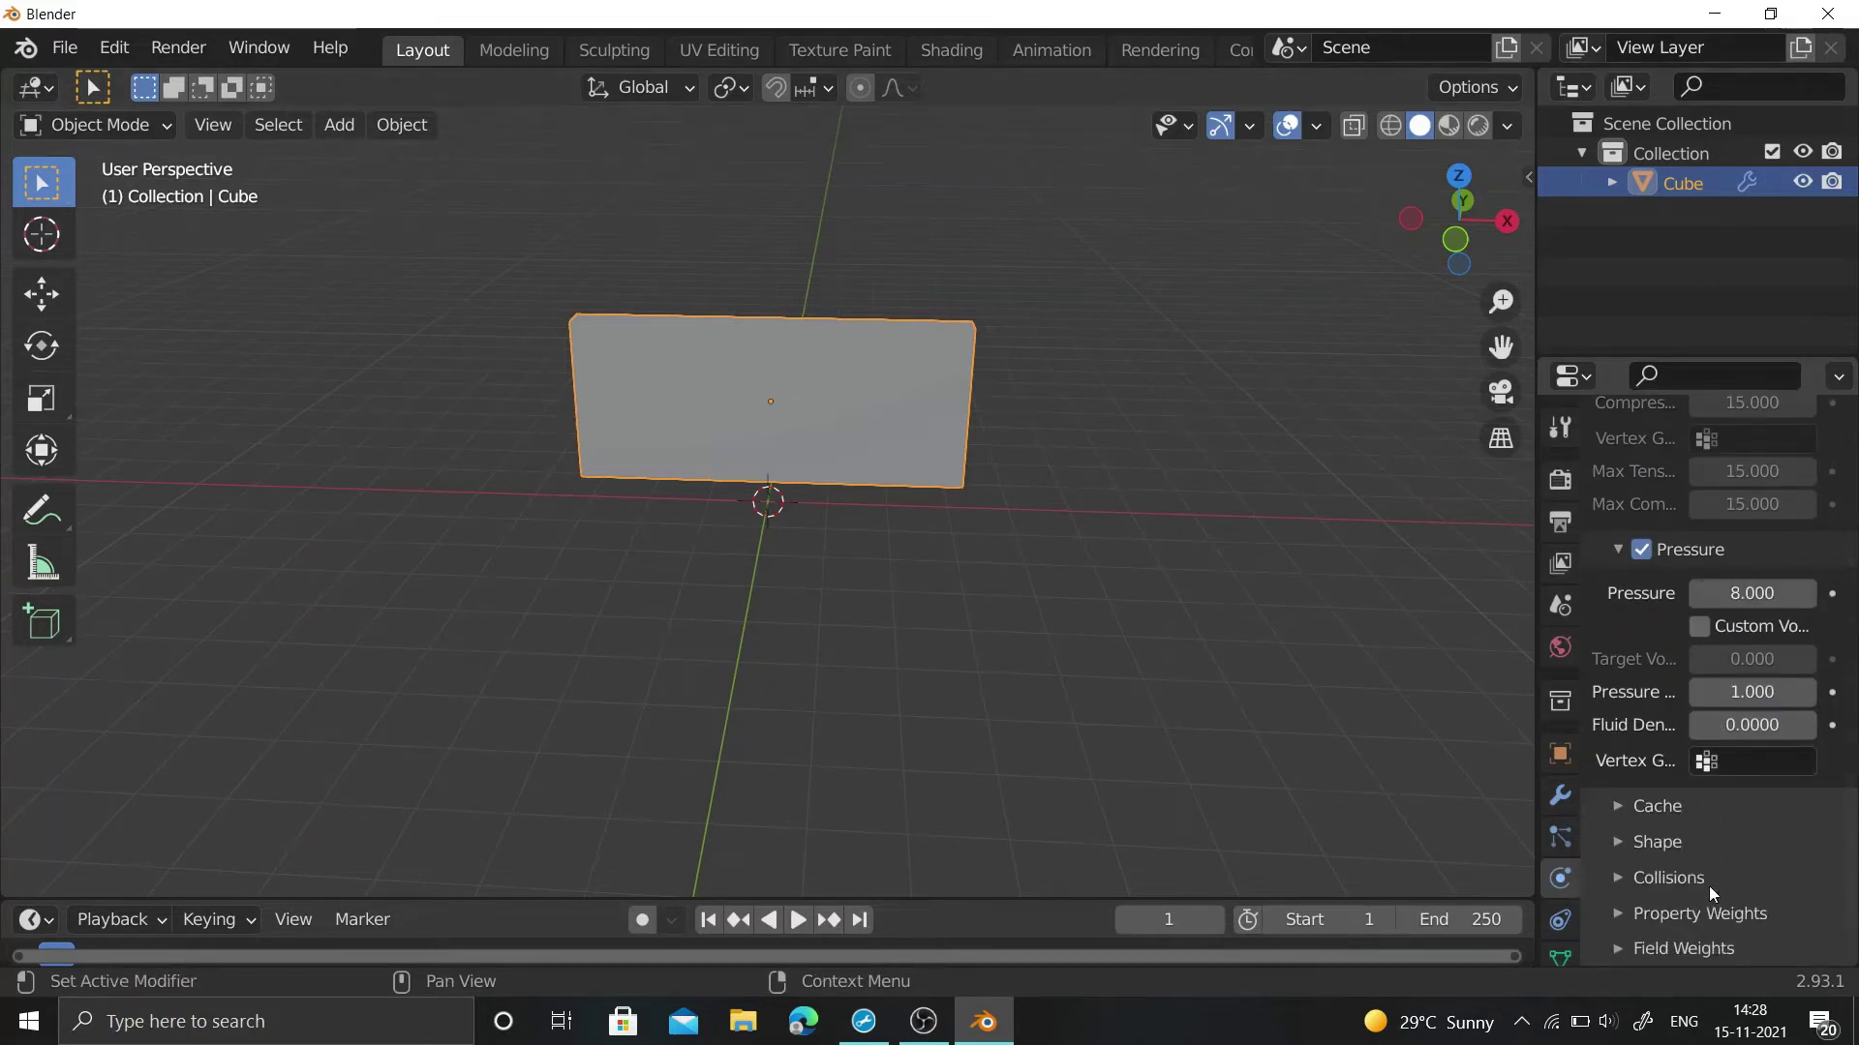
{"action": "scroll", "coordinate": [1657, 948], "scroll_direction": "down", "scroll_amount": 3}
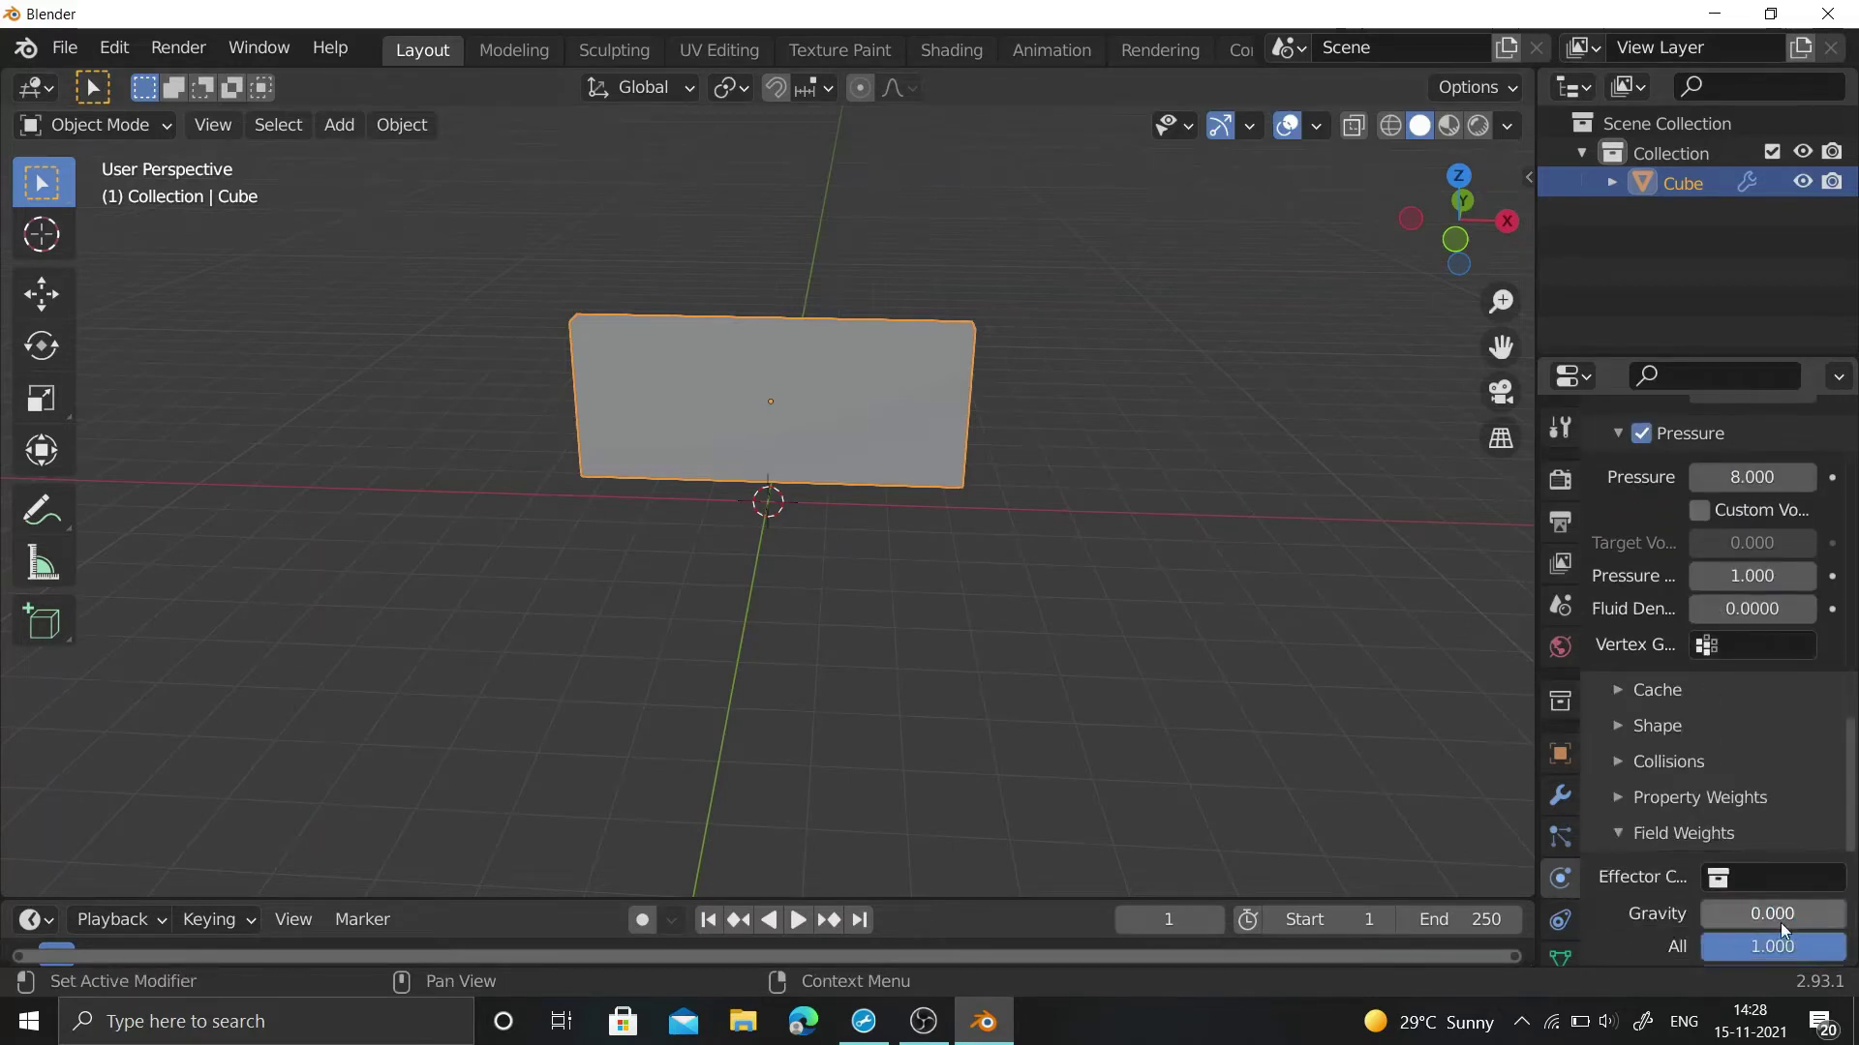
{"action": "left_click", "coordinate": [1316, 126]}
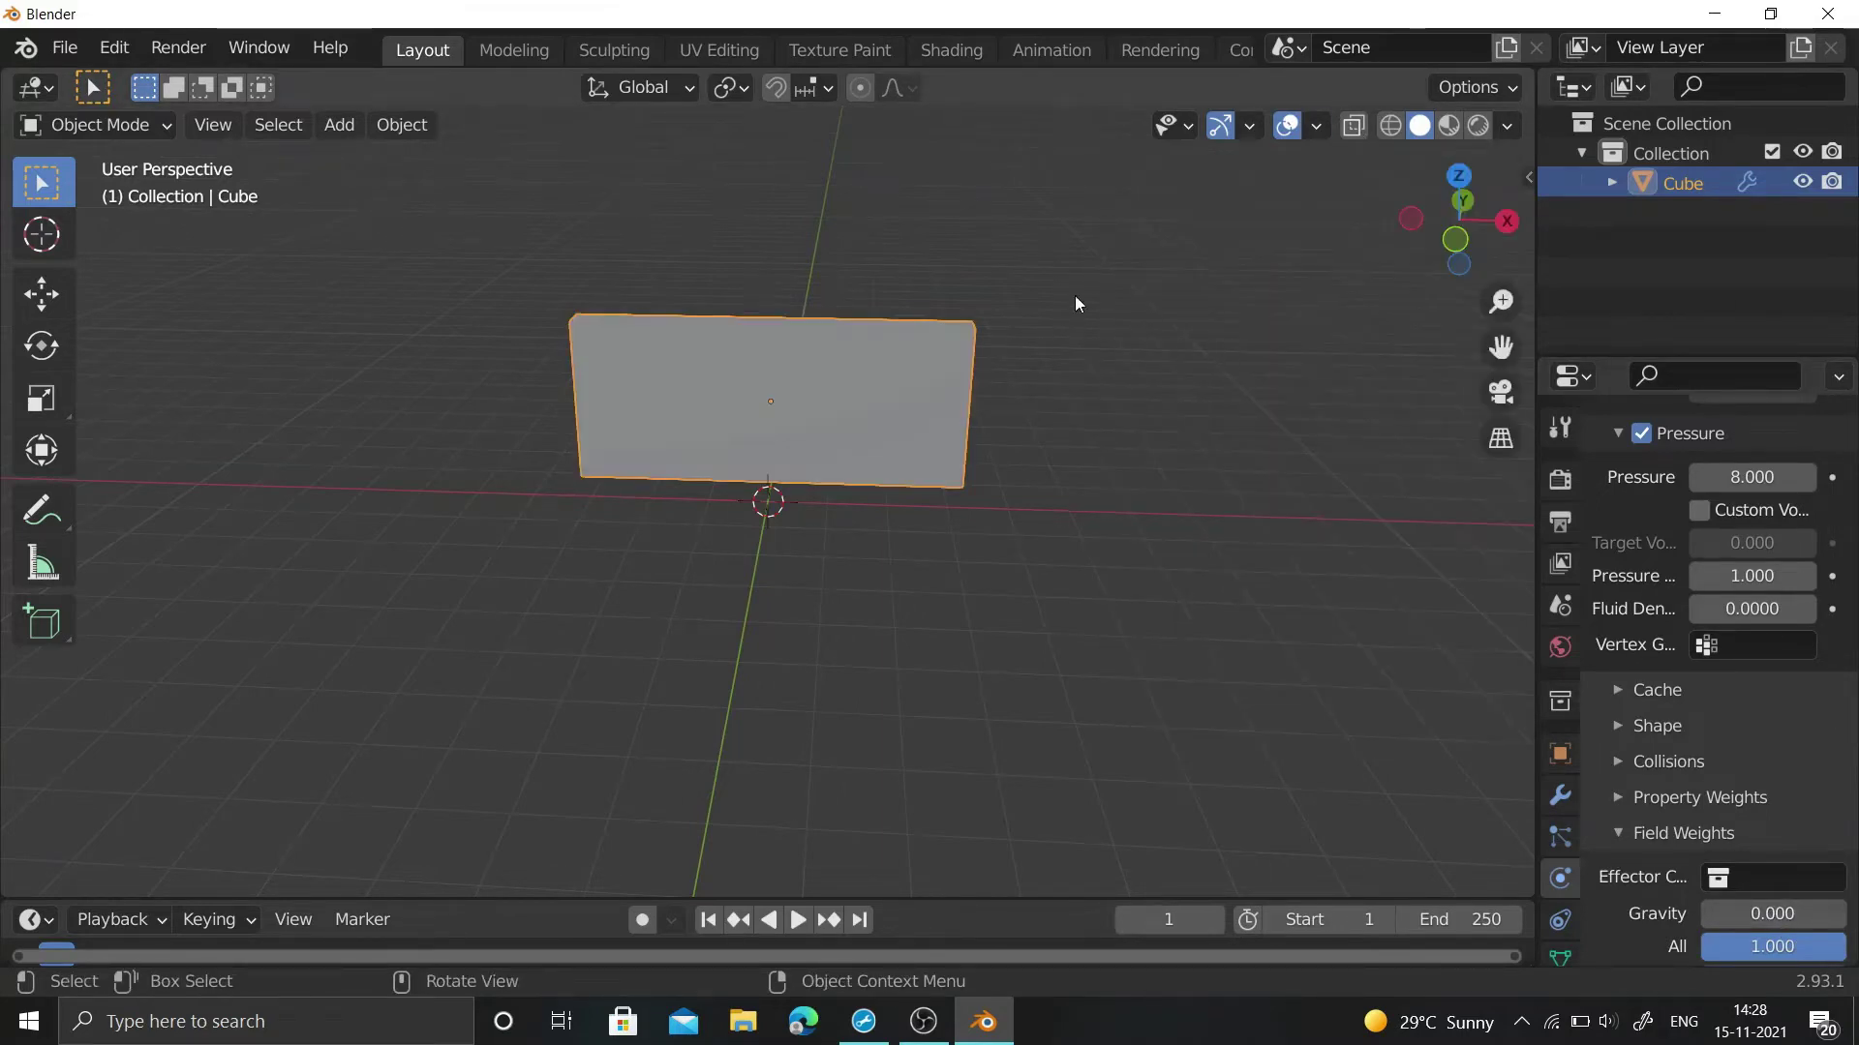
- Add a Simple Subdivision Surface modifier at level 2 to the slab and apply it
{"action": "left_click", "coordinate": [1286, 900]}
{"action": "left_click", "coordinate": [1800, 608]}
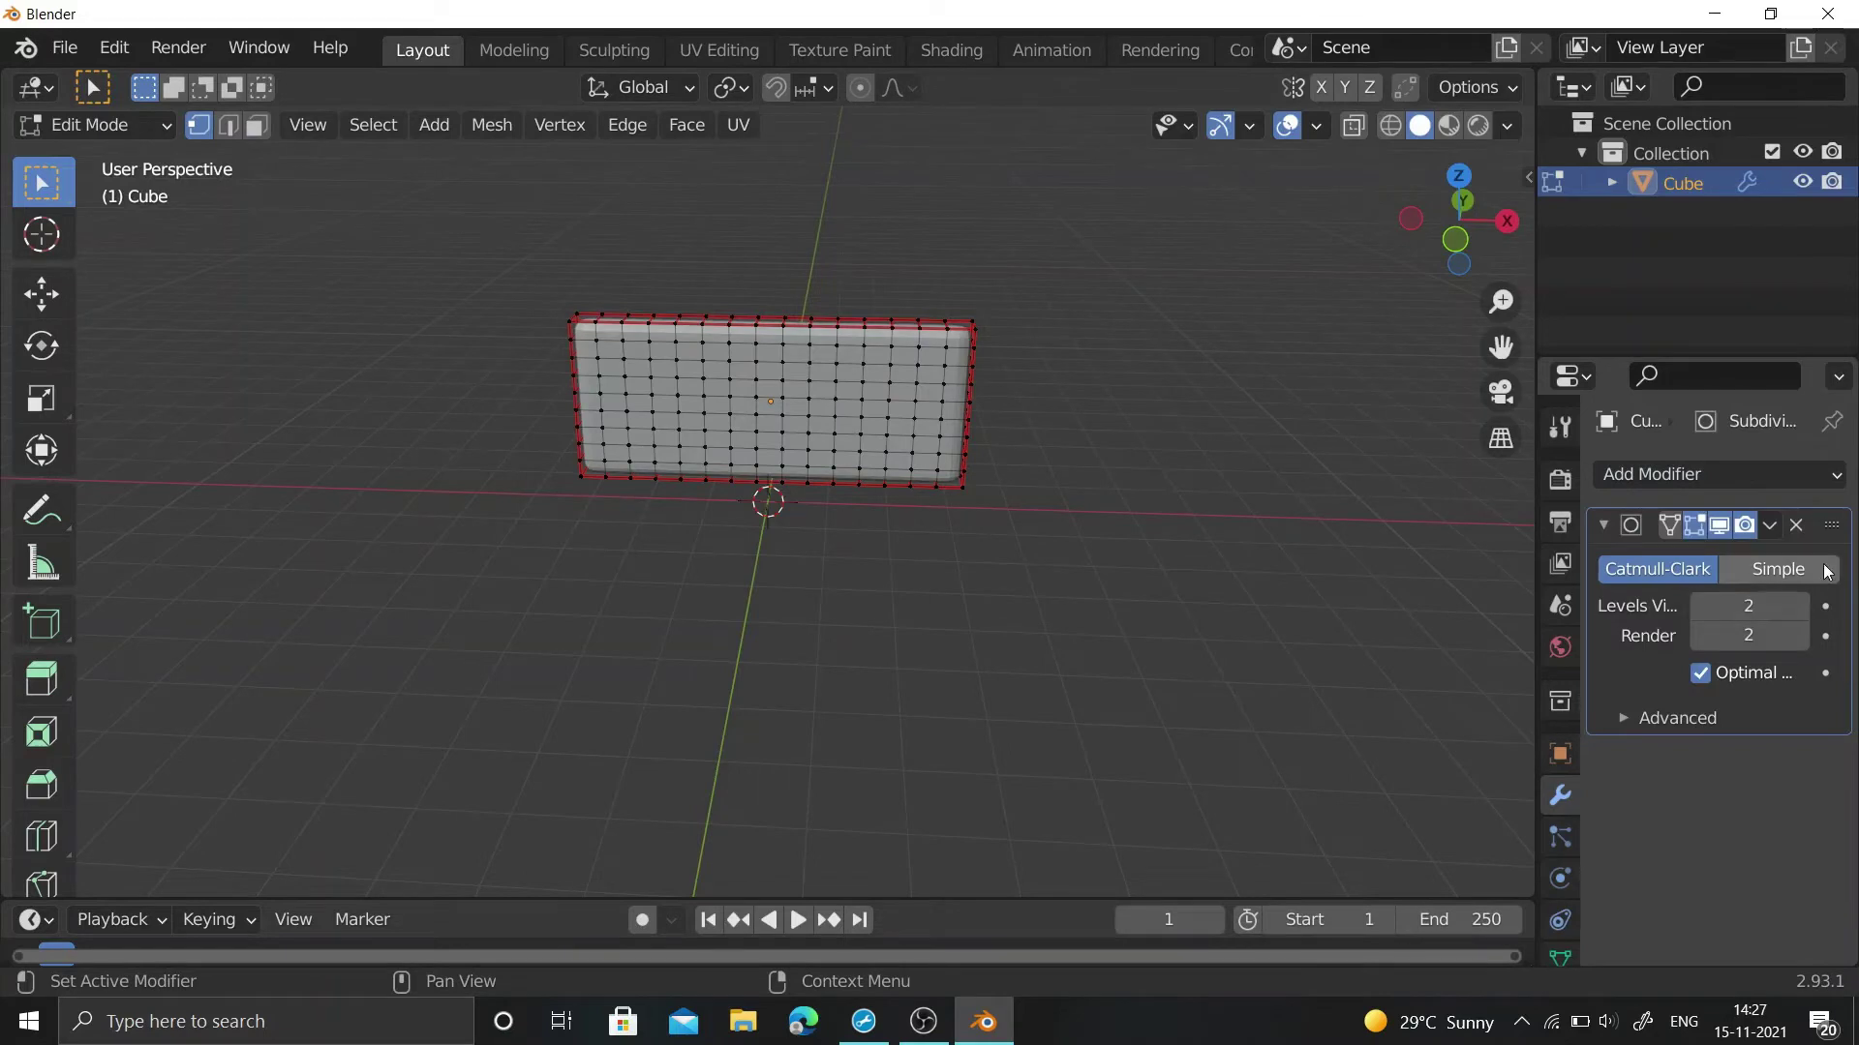
{"action": "left_click", "coordinate": [1778, 569]}
{"action": "left_click", "coordinate": [1766, 528]}
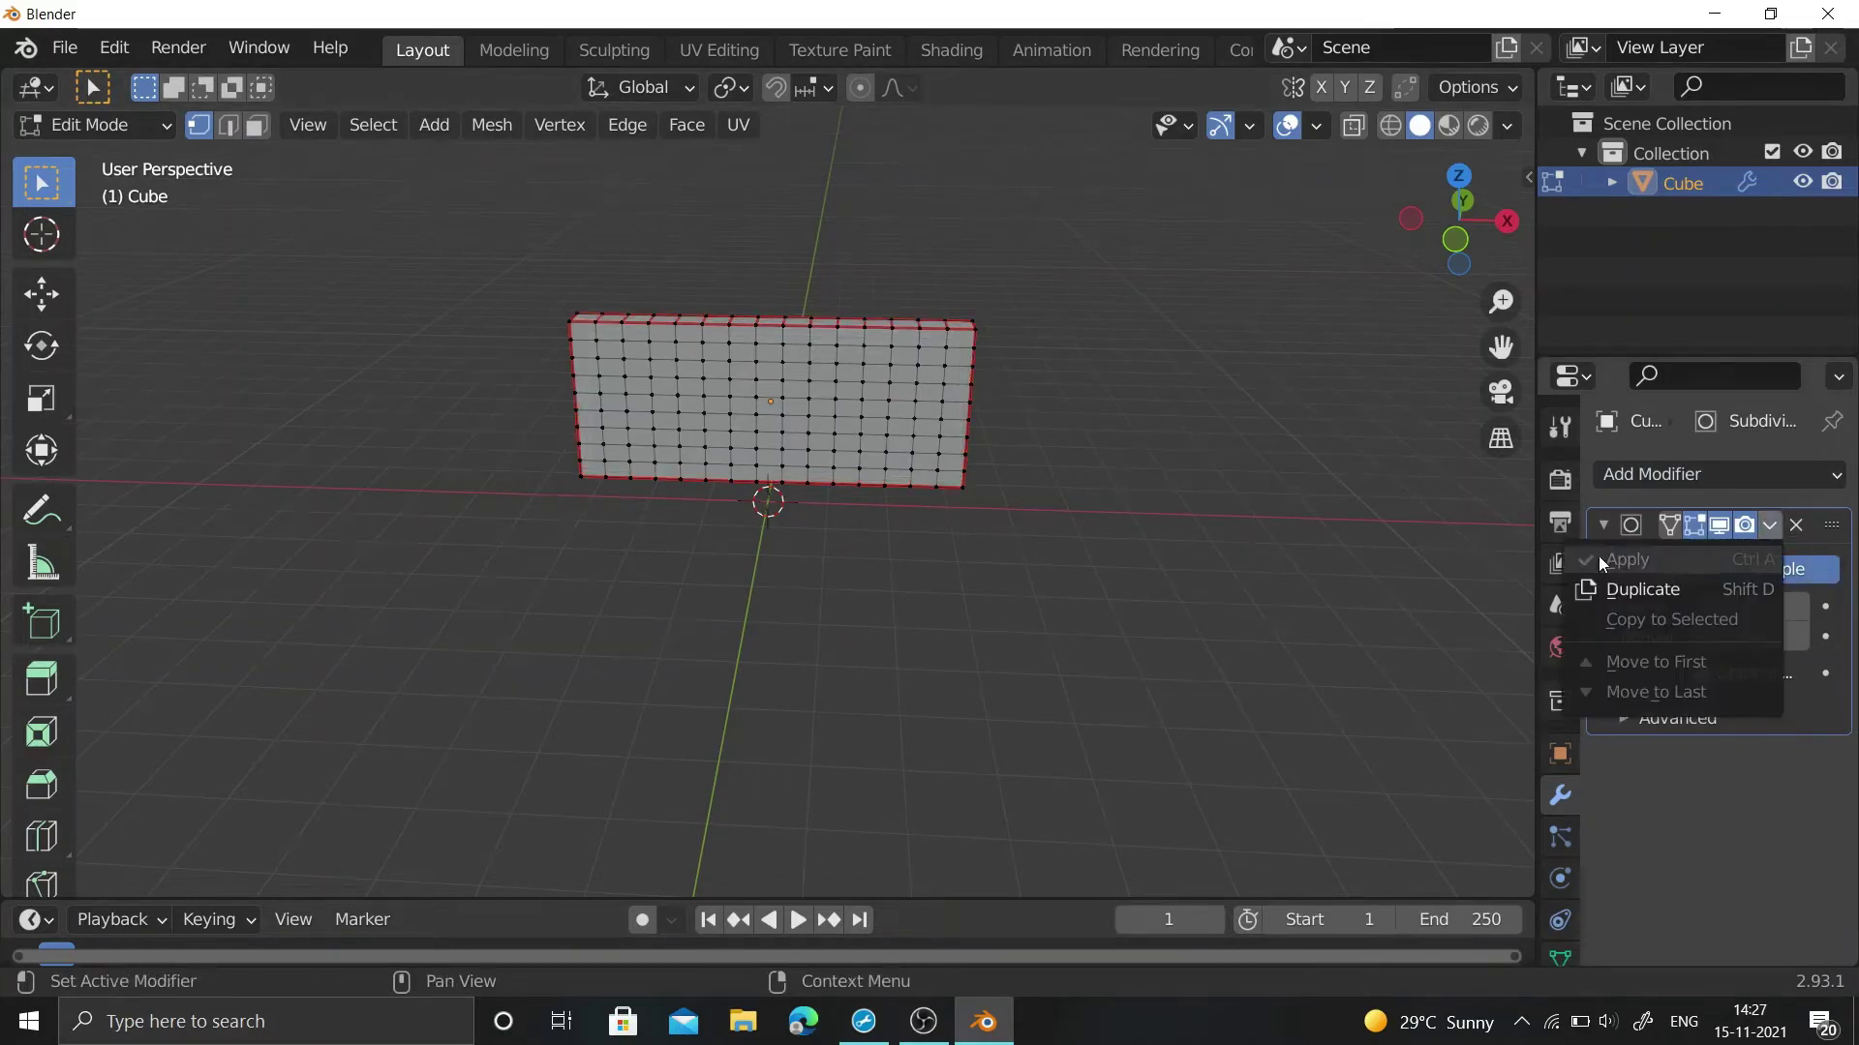
{"action": "key", "text": "Tab"}
{"action": "left_click", "coordinate": [1770, 527]}
{"action": "left_click", "coordinate": [1645, 560]}
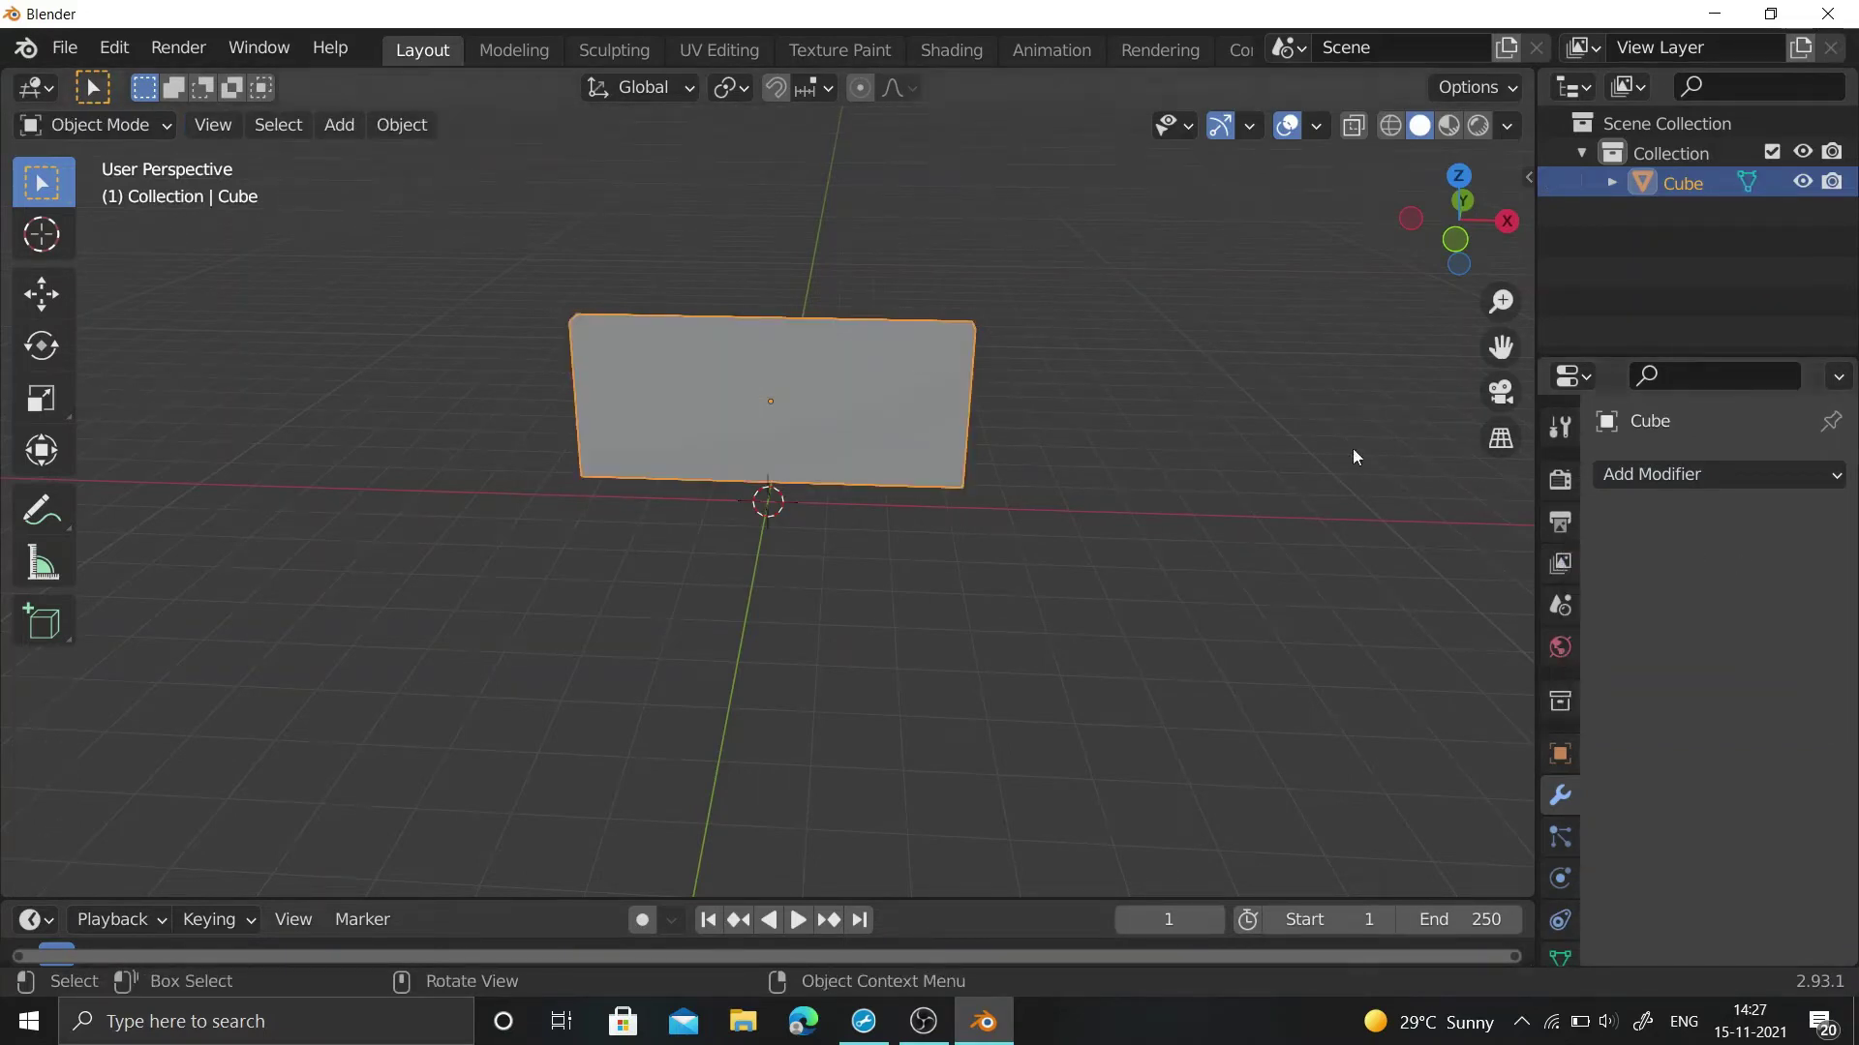
- Reselect the slab and apply its object transform in the UV Editing workspace
{"action": "left_click", "coordinate": [1321, 334]}
{"action": "left_click", "coordinate": [739, 344]}
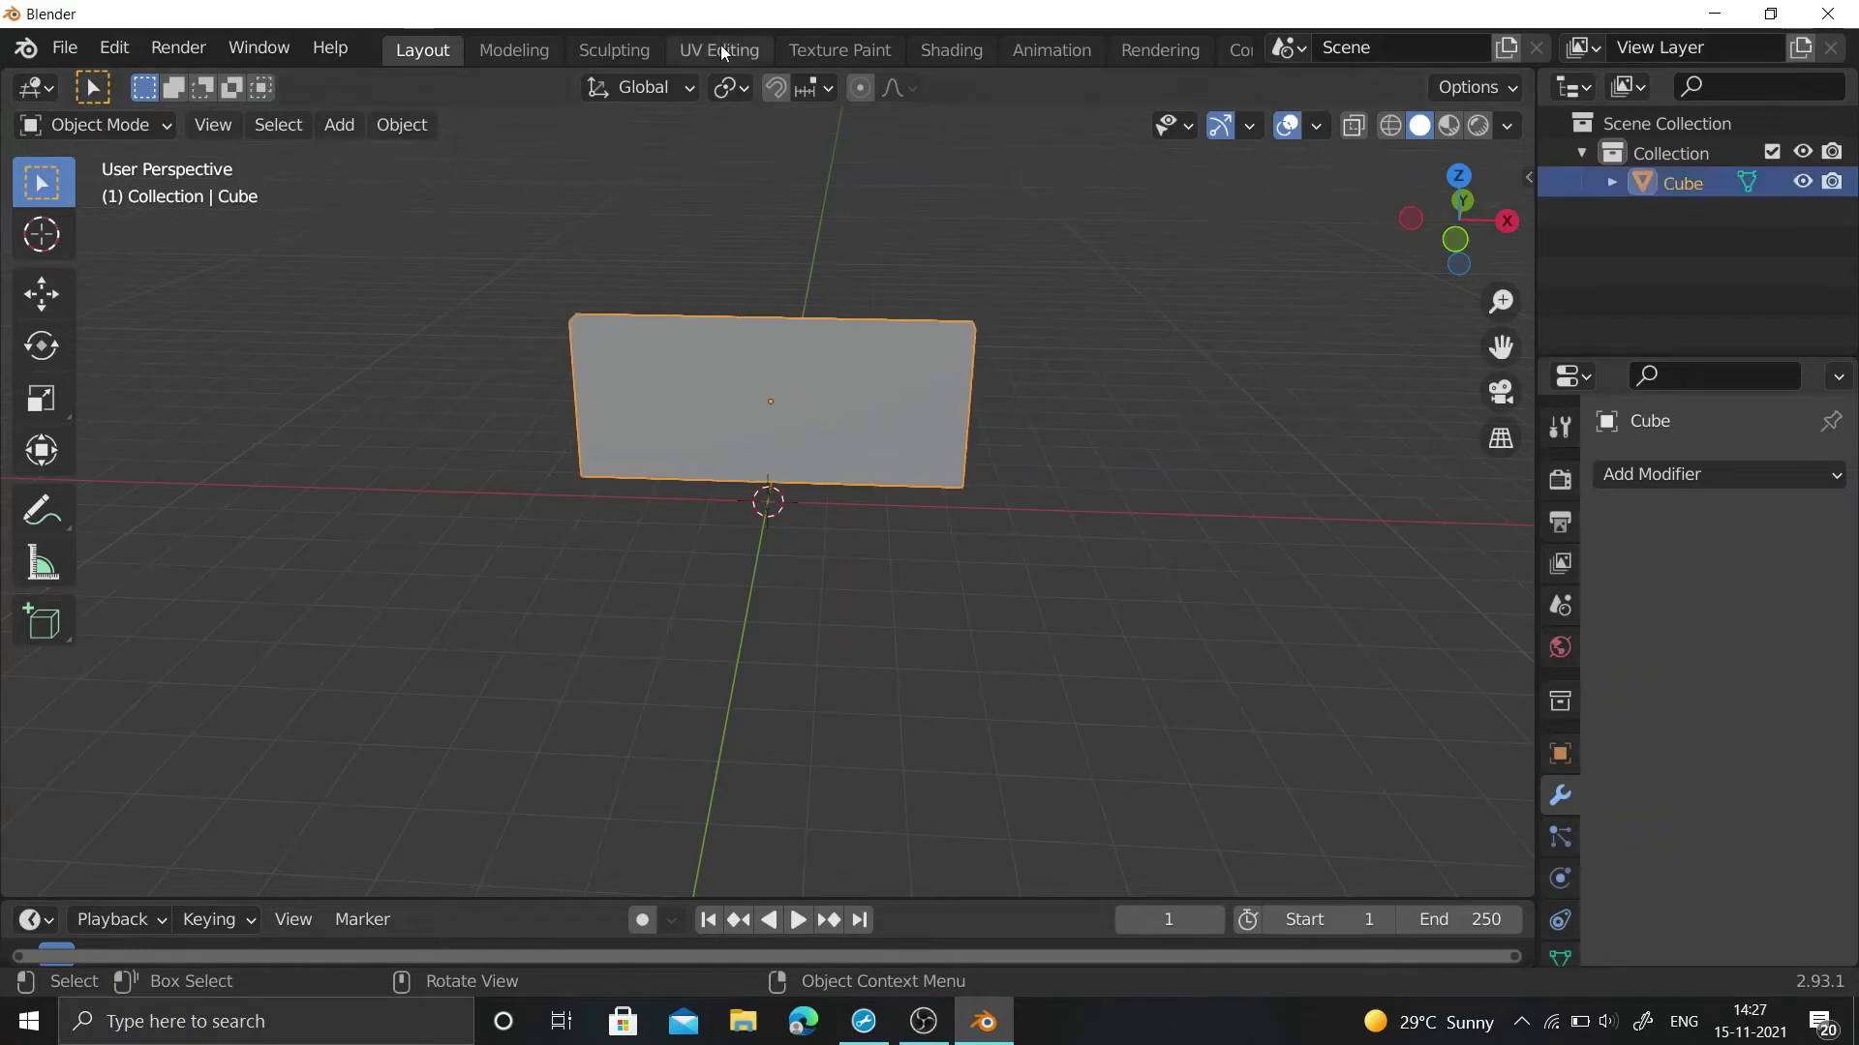
{"action": "left_click", "coordinate": [719, 49]}
{"action": "key", "text": "a"}
{"action": "key", "text": "s"}
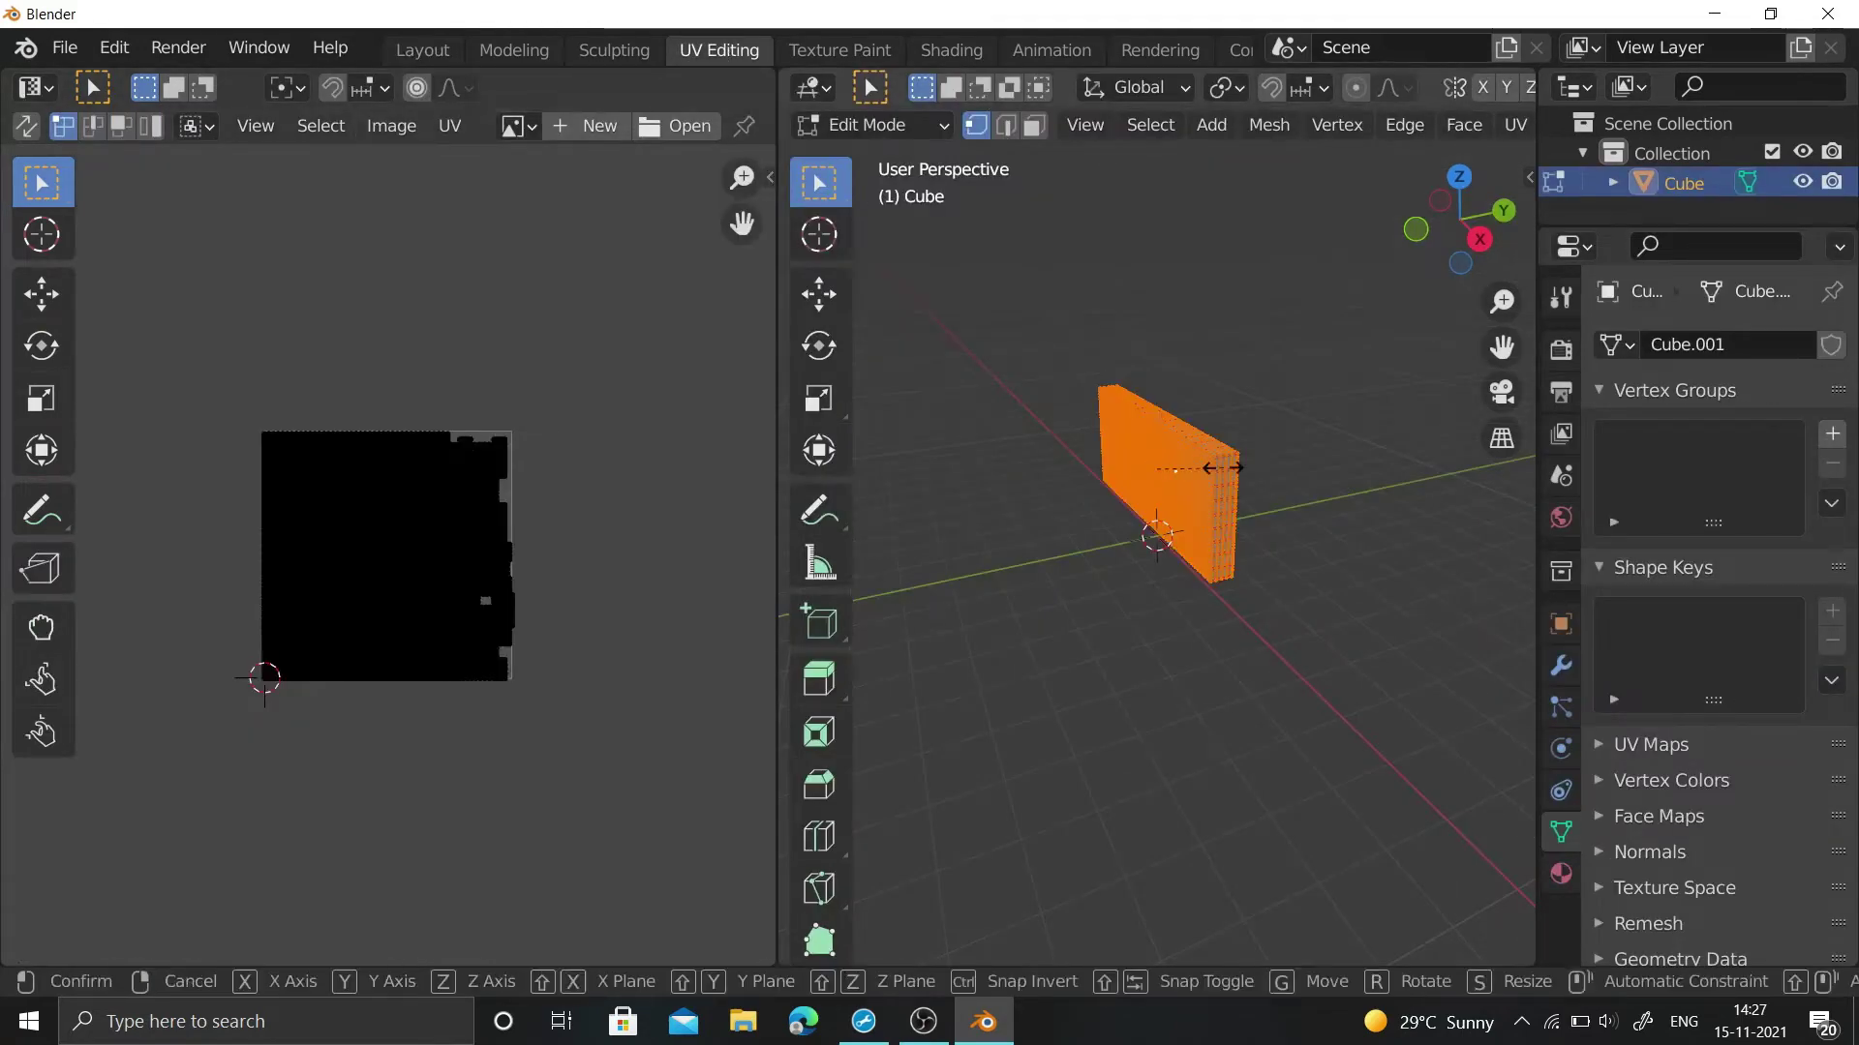
{"action": "right_click", "coordinate": [1280, 501]}
{"action": "key", "text": "Tab"}
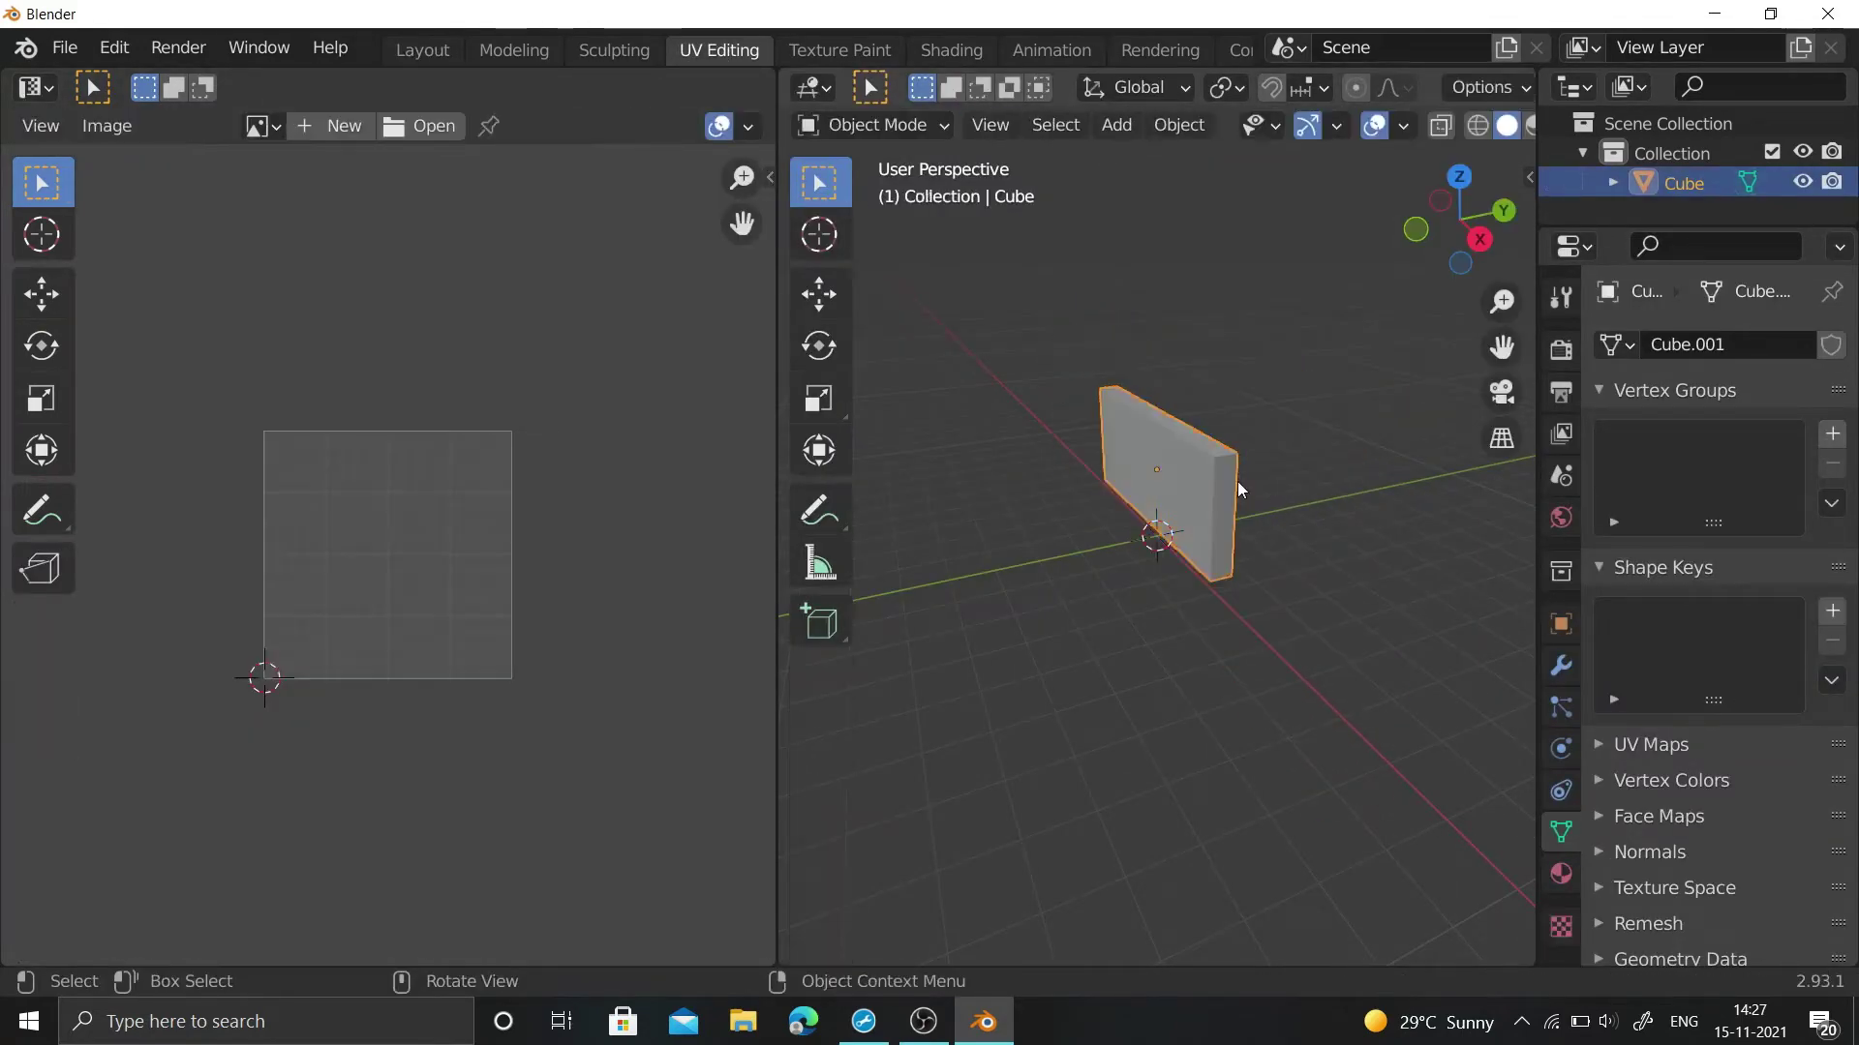
{"action": "key", "text": "Tab"}
{"action": "key", "text": "Tab"}
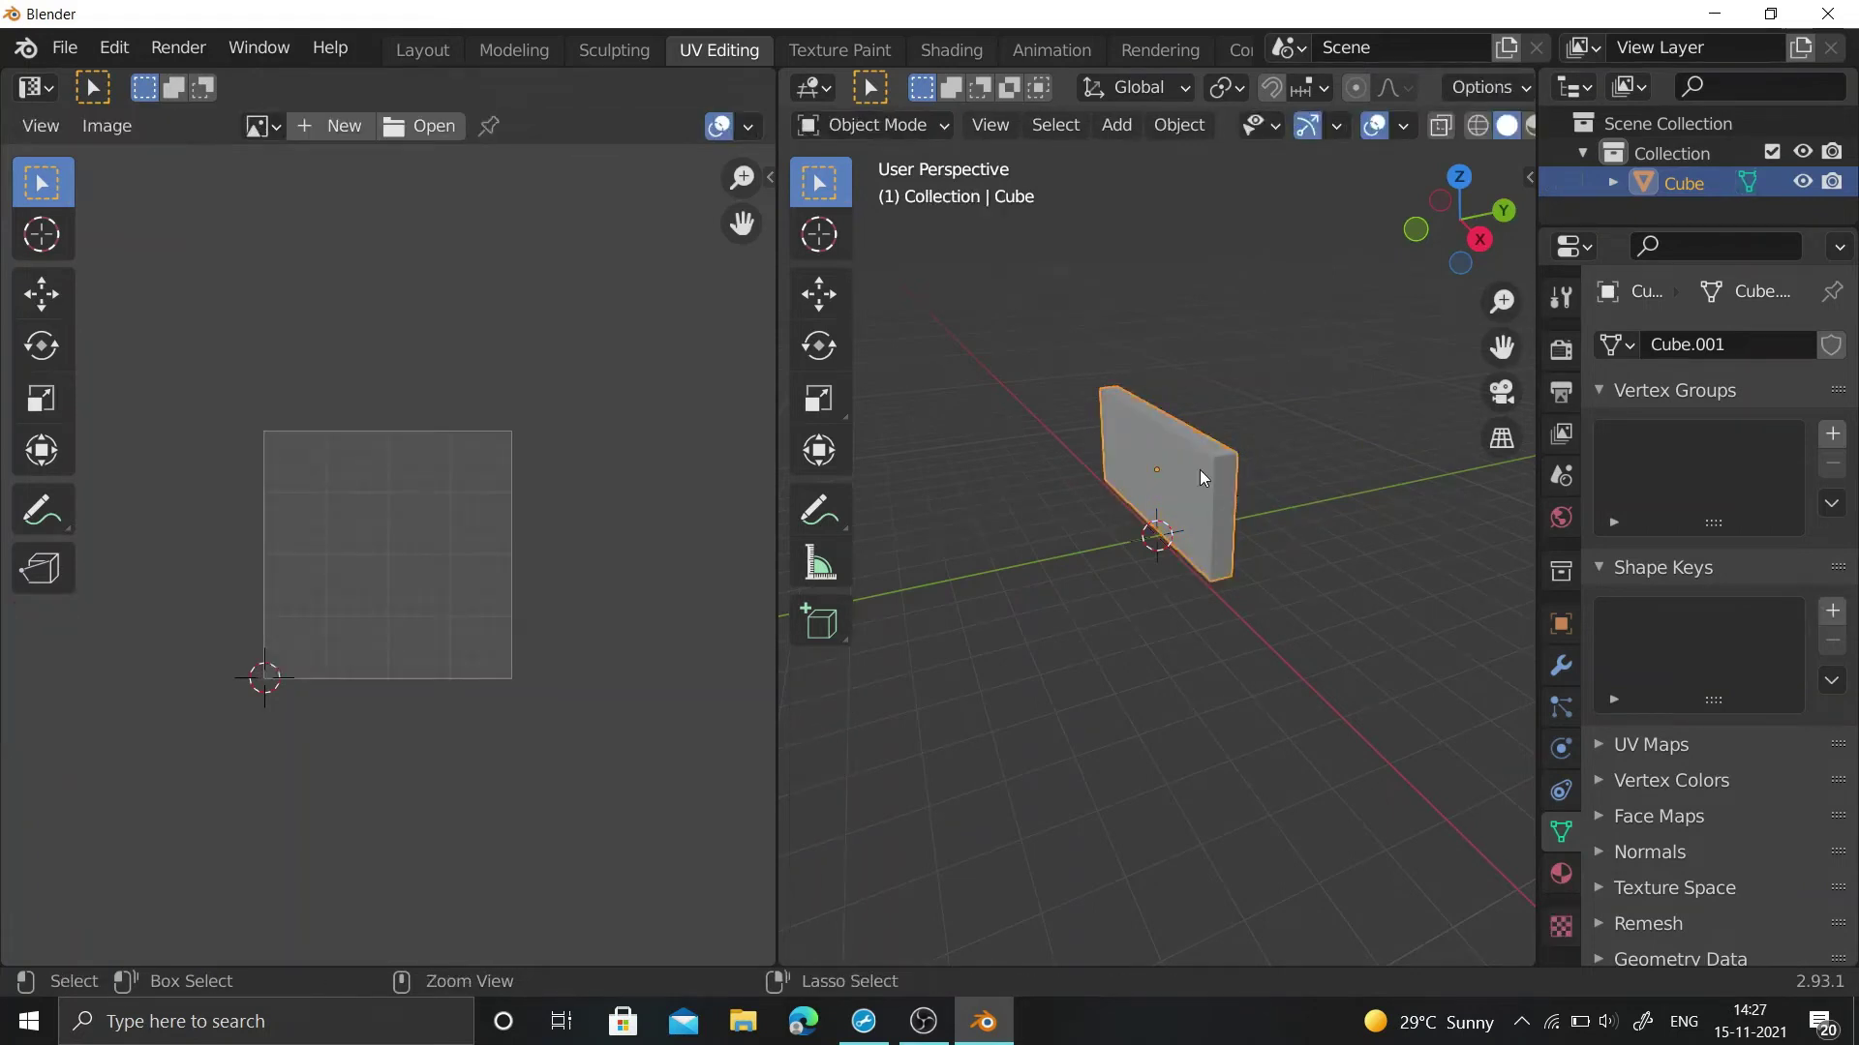
{"action": "key", "text": "ctrl+a"}
{"action": "left_click", "coordinate": [1081, 468]}
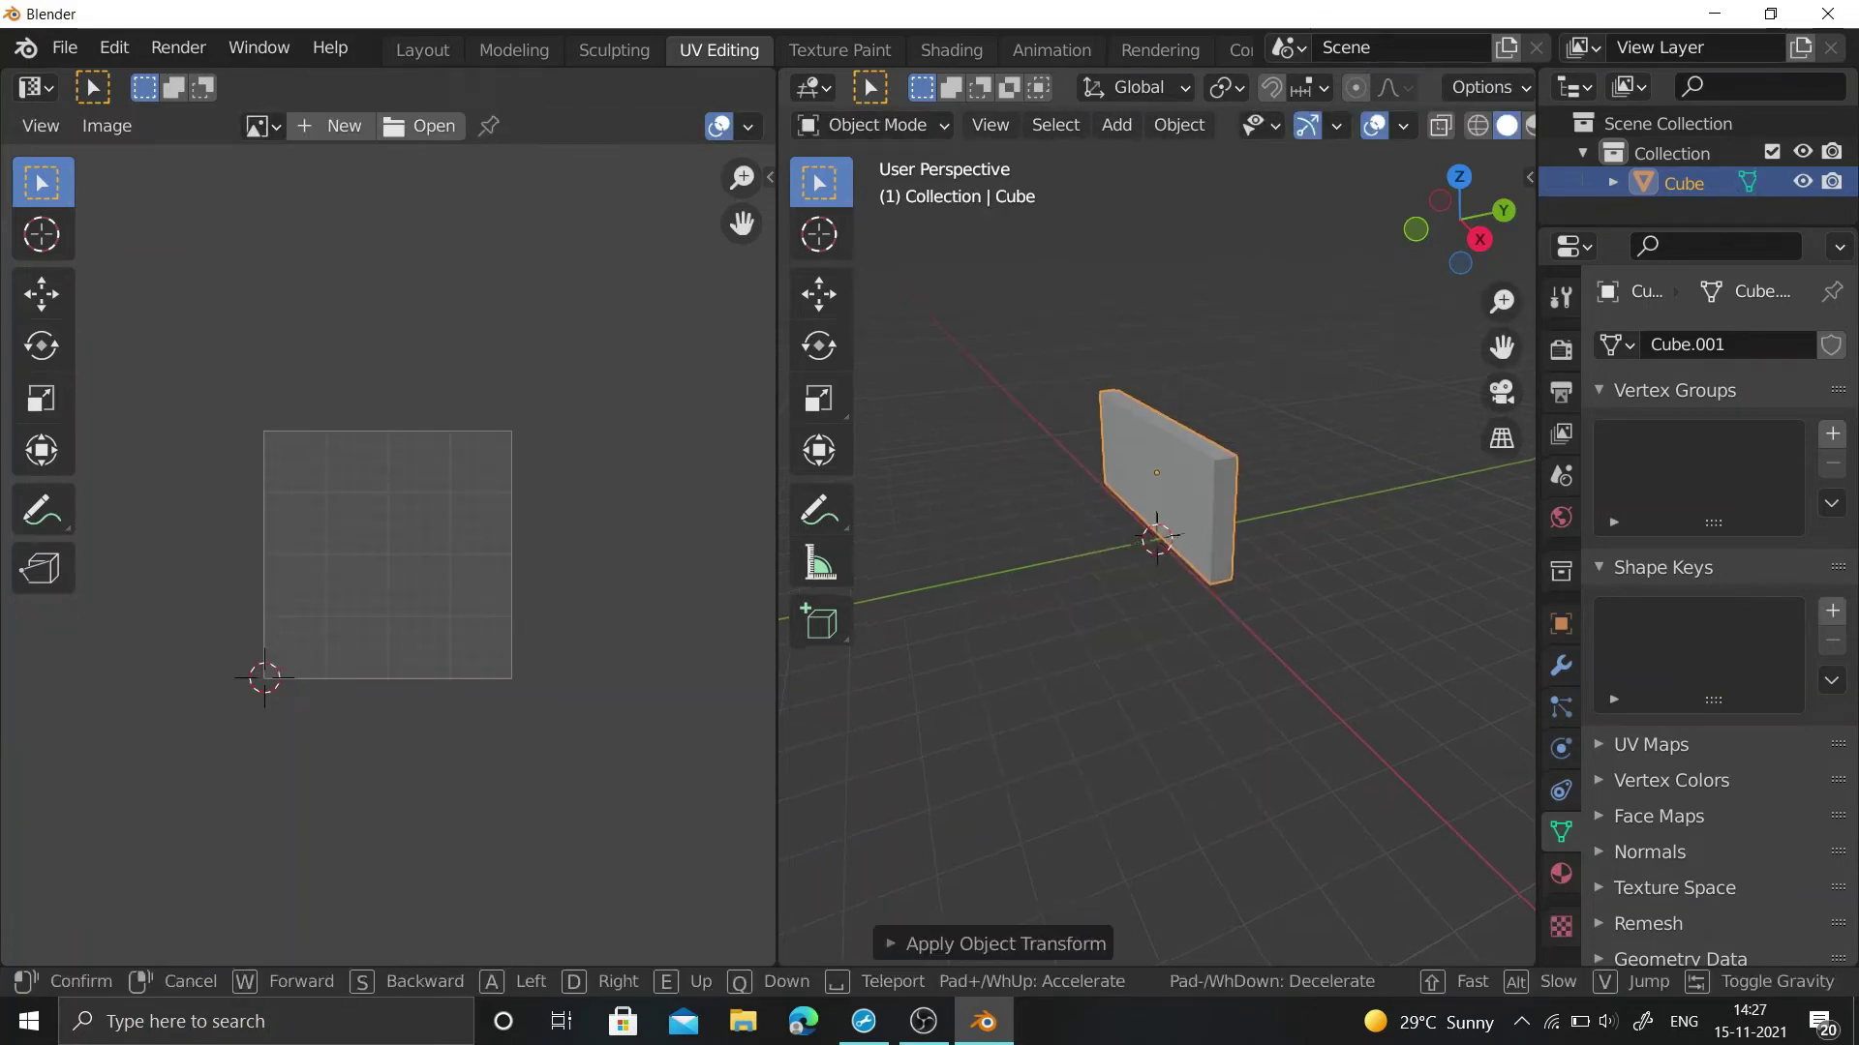
{"action": "middle_click_drag", "start_coordinate": [1158, 441], "coordinate": [1190, 514], "text": "shift"}
- Back in Layout, add Cloth physics to the slab
{"action": "left_click", "coordinate": [411, 54]}
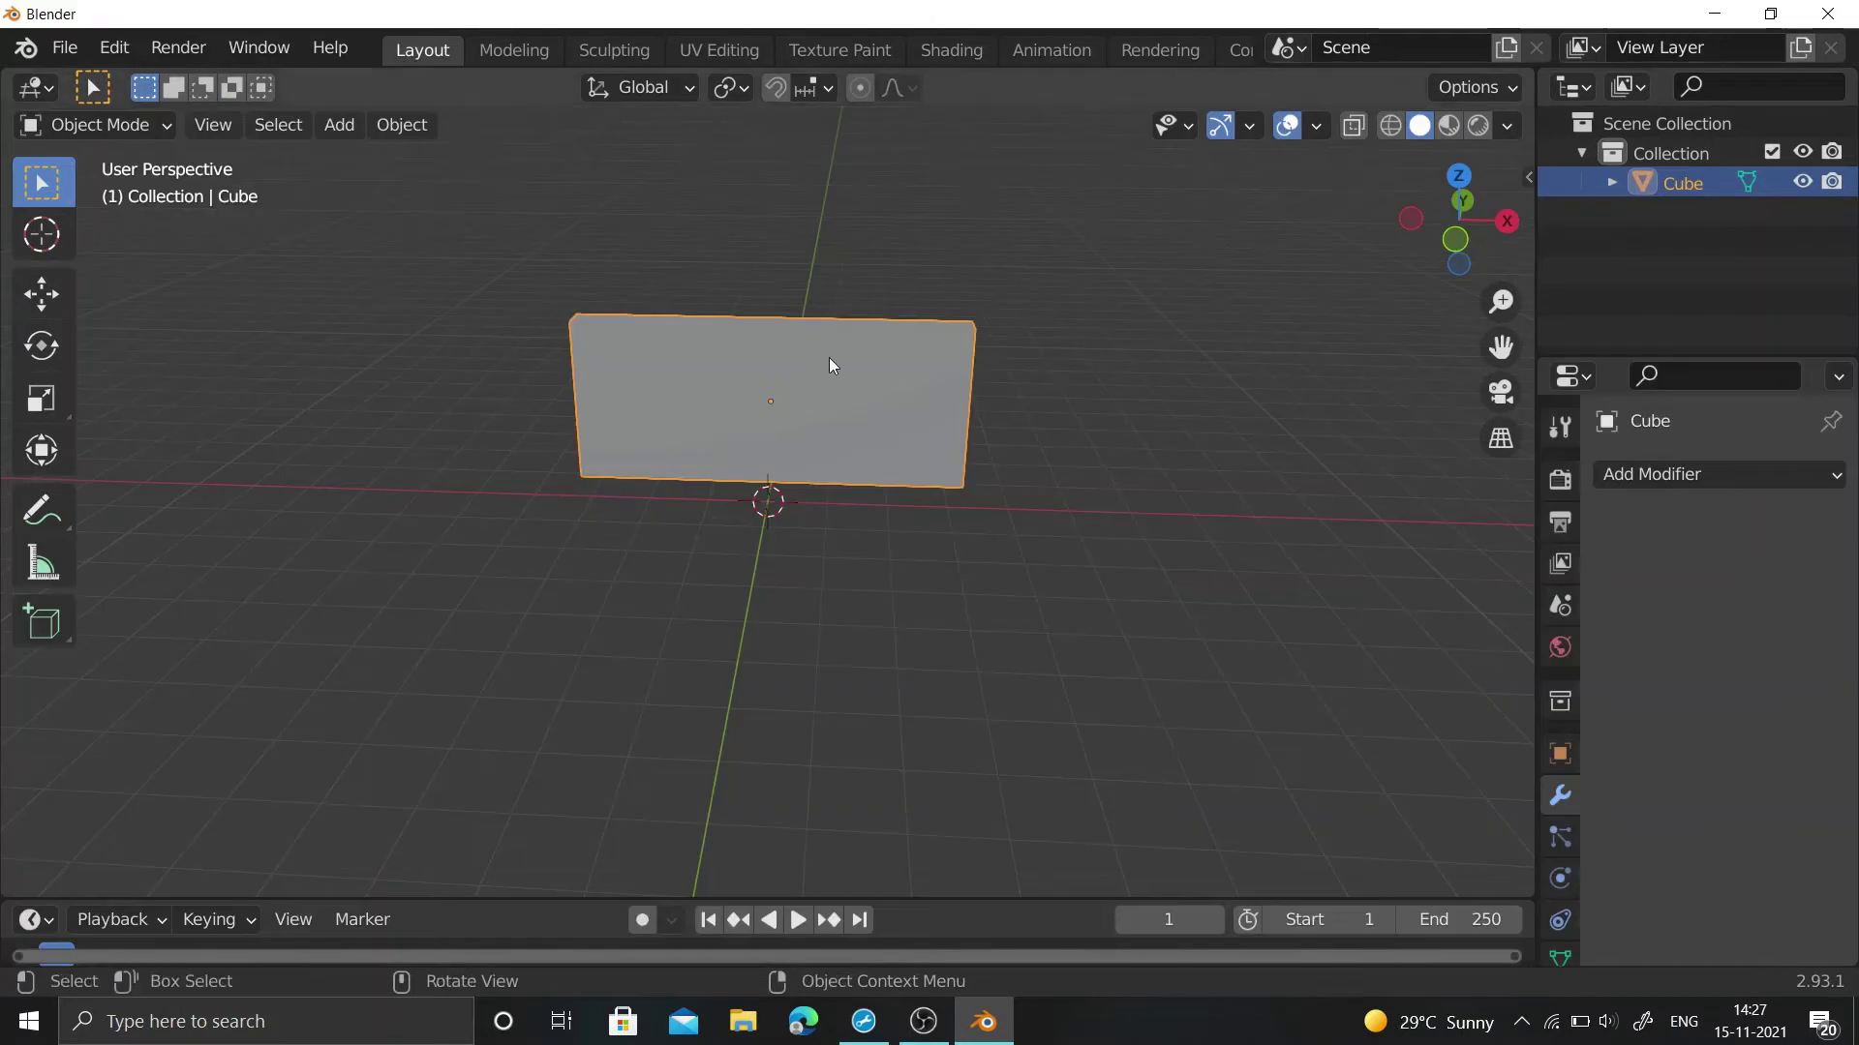
{"action": "left_click", "coordinate": [1559, 878]}
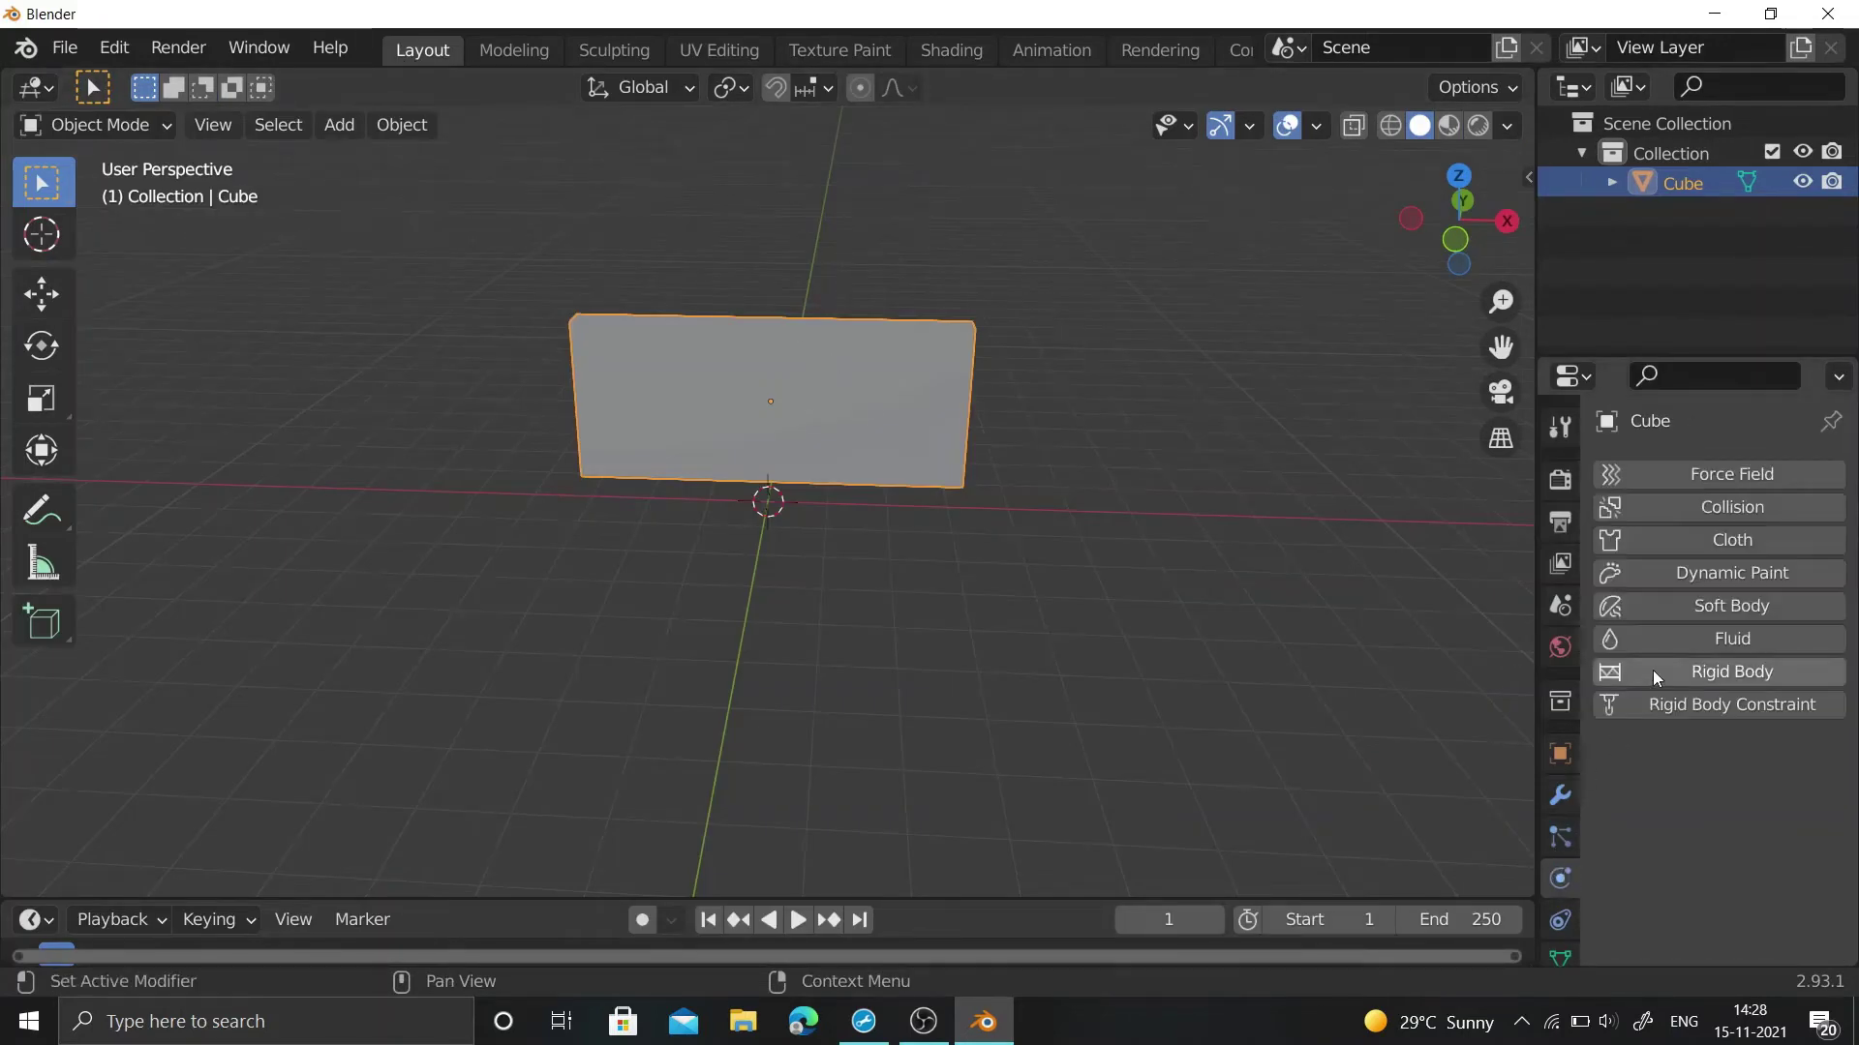
{"action": "left_click", "coordinate": [1715, 540]}
{"action": "scroll", "coordinate": [1673, 805], "scroll_direction": "down", "scroll_amount": 3}
{"action": "scroll", "coordinate": [1658, 778], "scroll_direction": "down", "scroll_amount": 1, "text": "ctrl"}
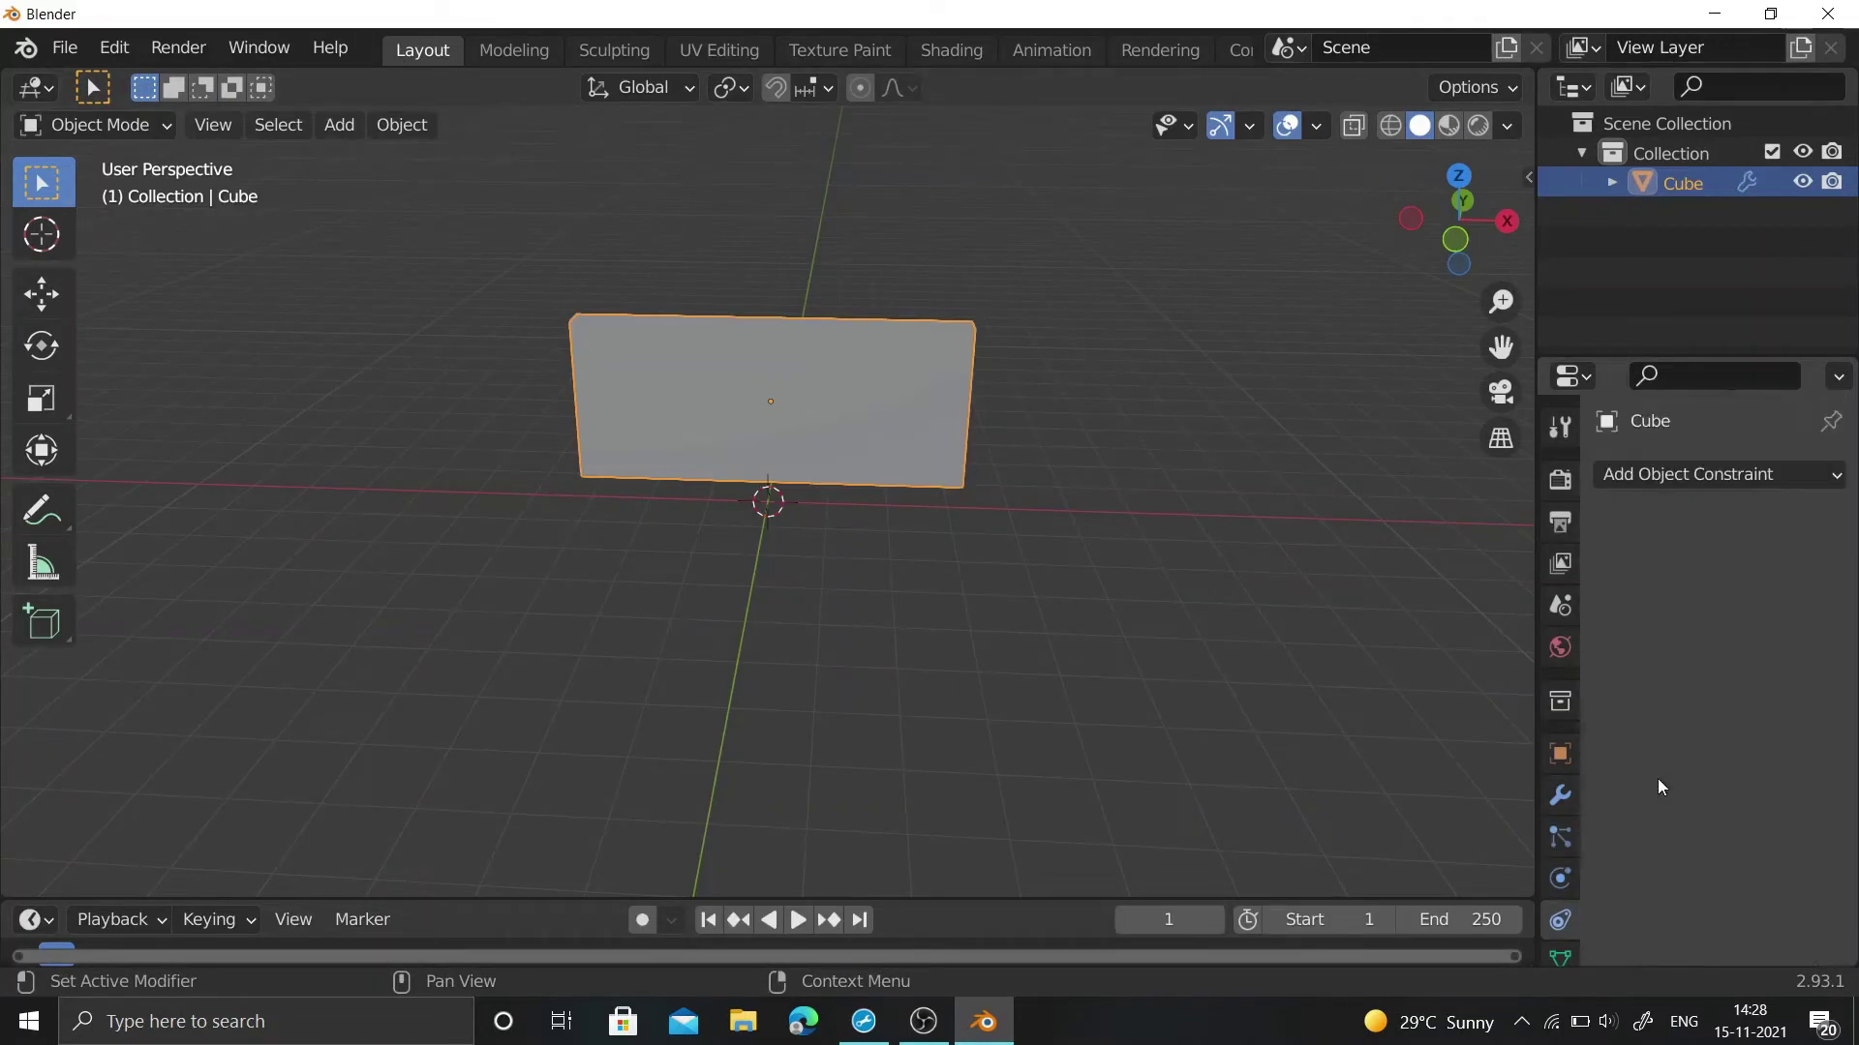
{"action": "left_click", "coordinate": [1574, 877]}
{"action": "scroll", "coordinate": [1655, 678], "scroll_direction": "down", "scroll_amount": 5}
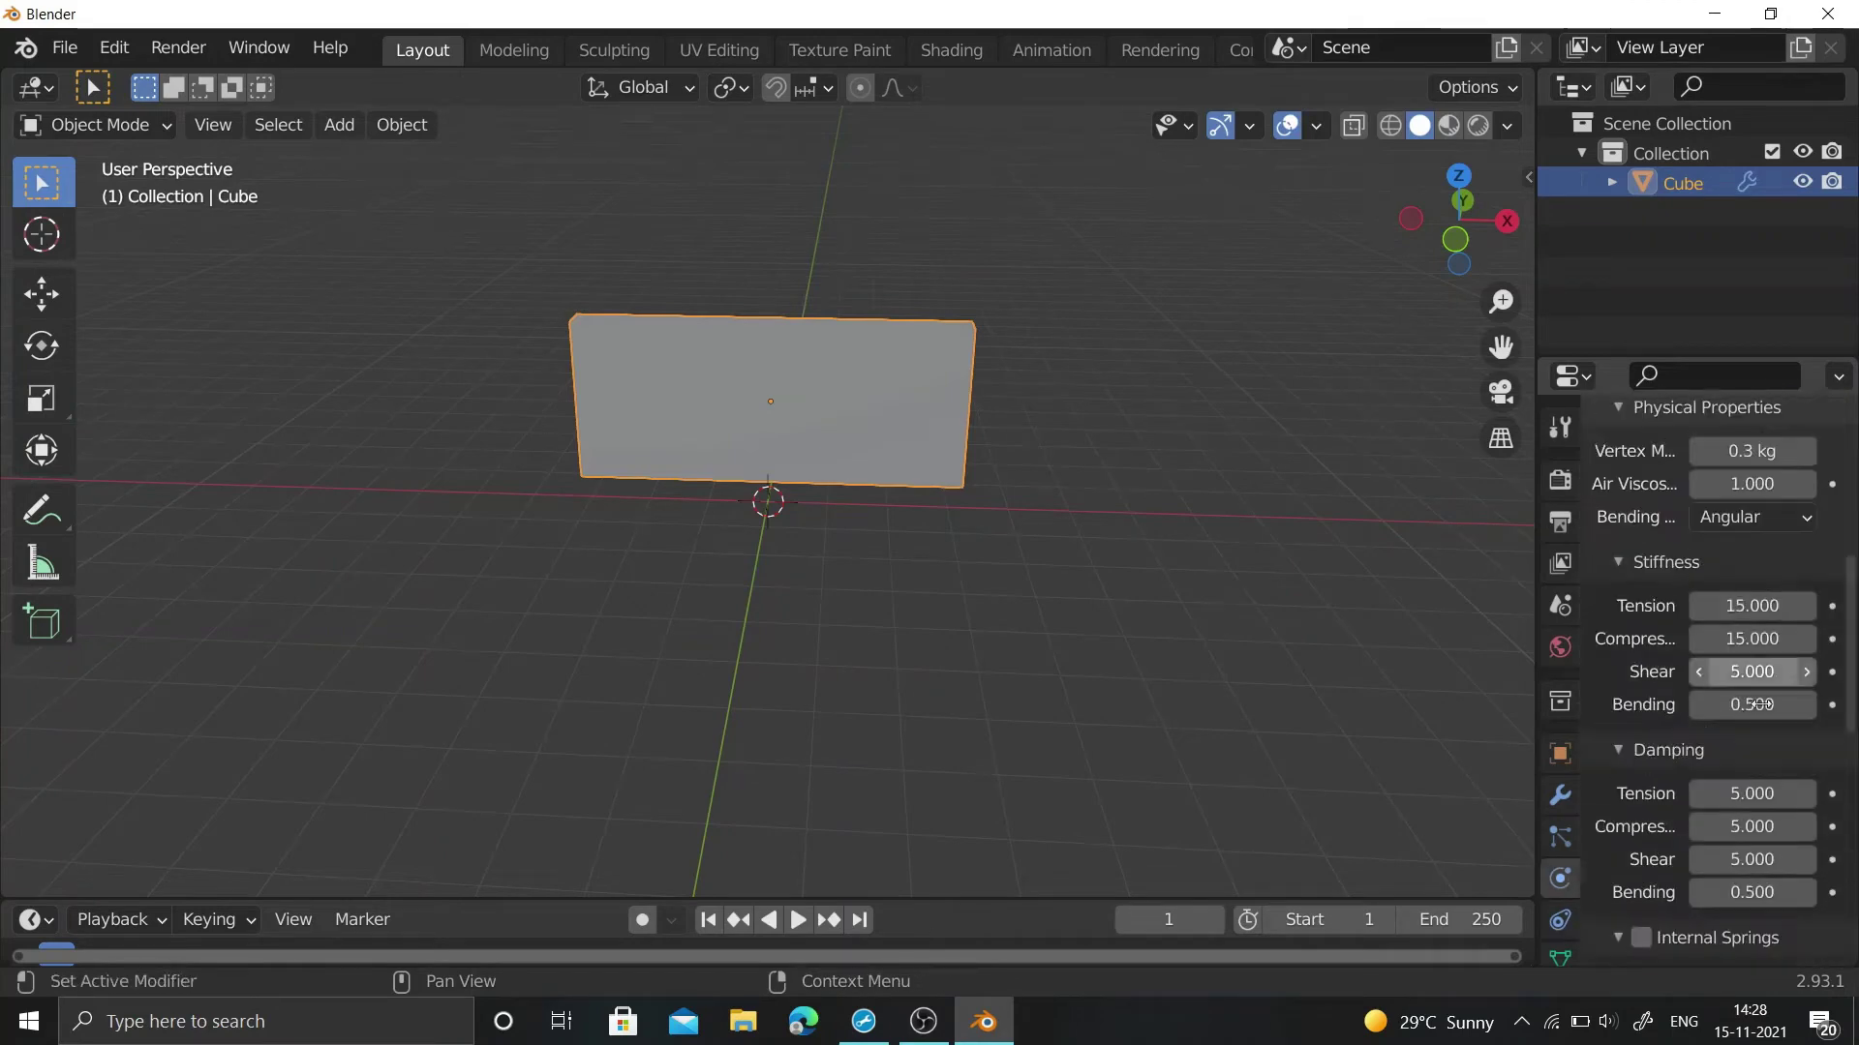
{"action": "scroll", "coordinate": [1655, 648], "scroll_direction": "down", "scroll_amount": 2}
{"action": "scroll", "coordinate": [1651, 636], "scroll_direction": "down", "scroll_amount": 2}
{"action": "scroll", "coordinate": [1651, 636], "scroll_direction": "down", "scroll_amount": 5}
- Enable cloth pressure at 8 and set the Gravity field weight to 0
{"action": "left_click", "coordinate": [1641, 756]}
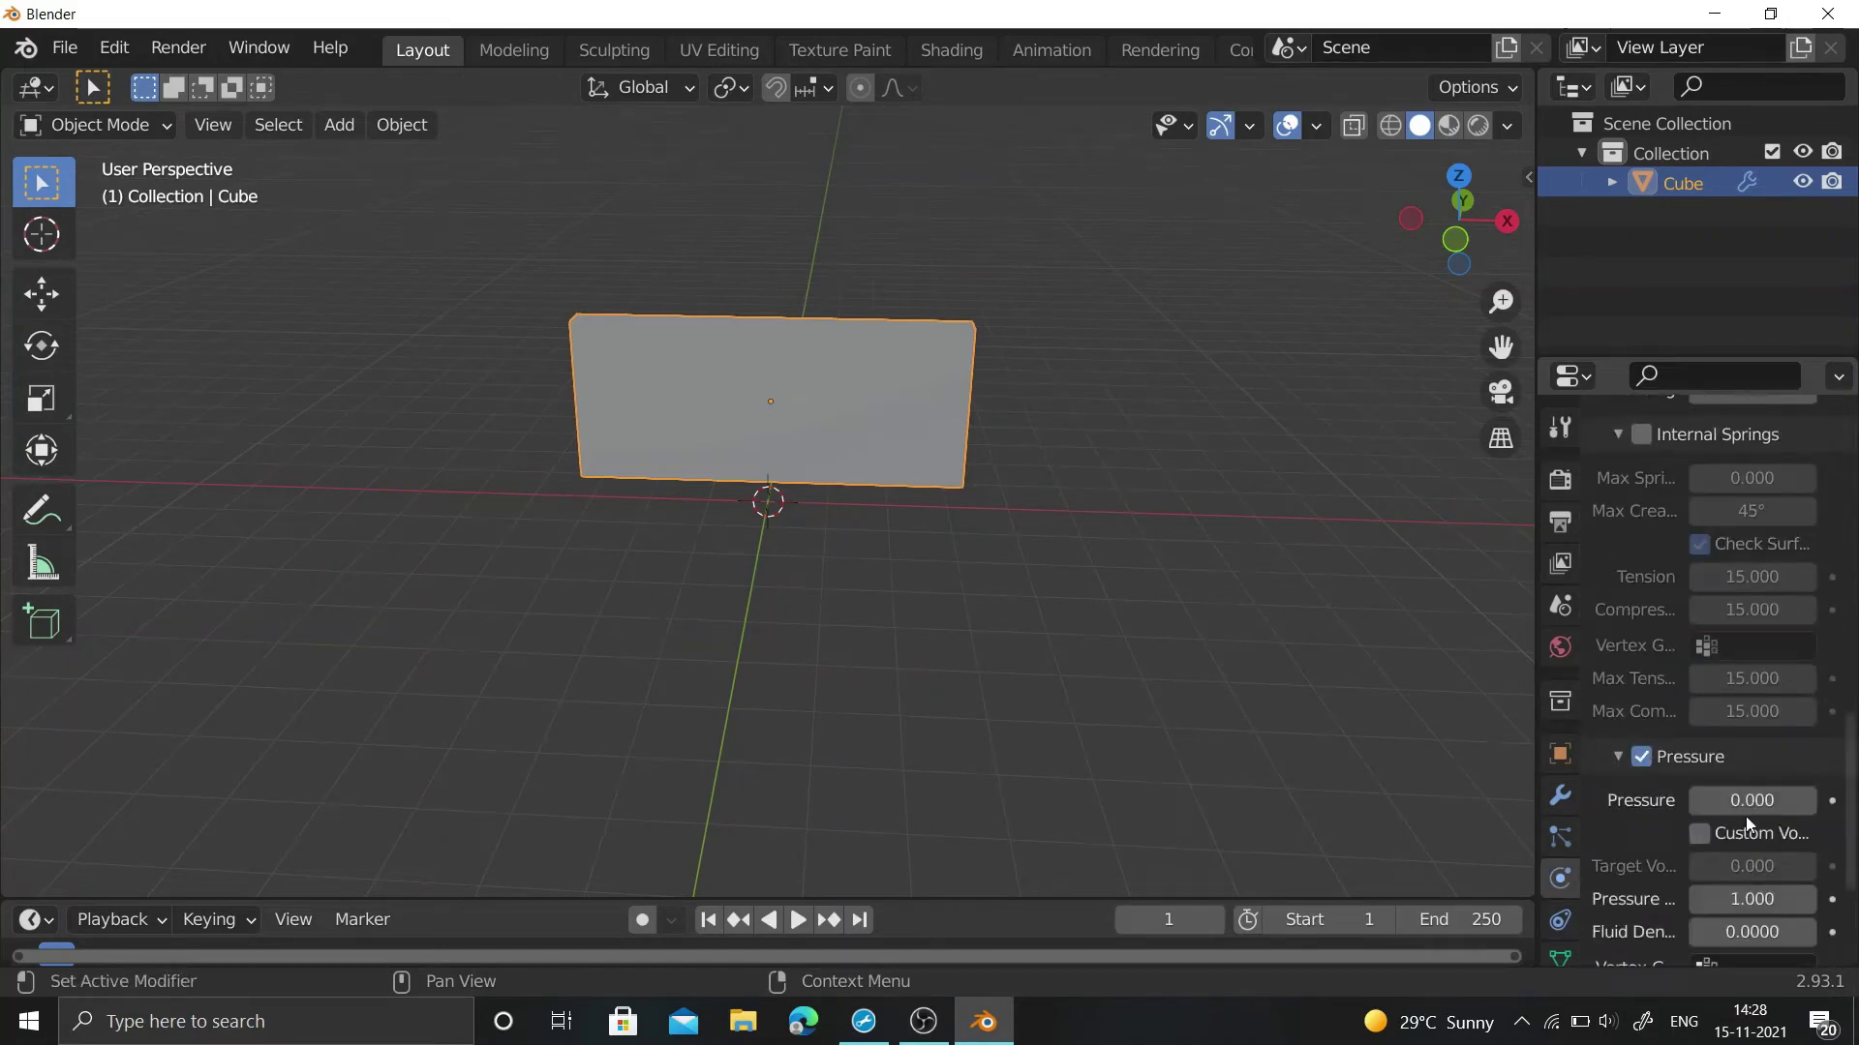
{"action": "type", "text": "8.000"}
{"action": "key", "text": "Return"}
{"action": "scroll", "coordinate": [1665, 871], "scroll_direction": "down", "scroll_amount": 2}
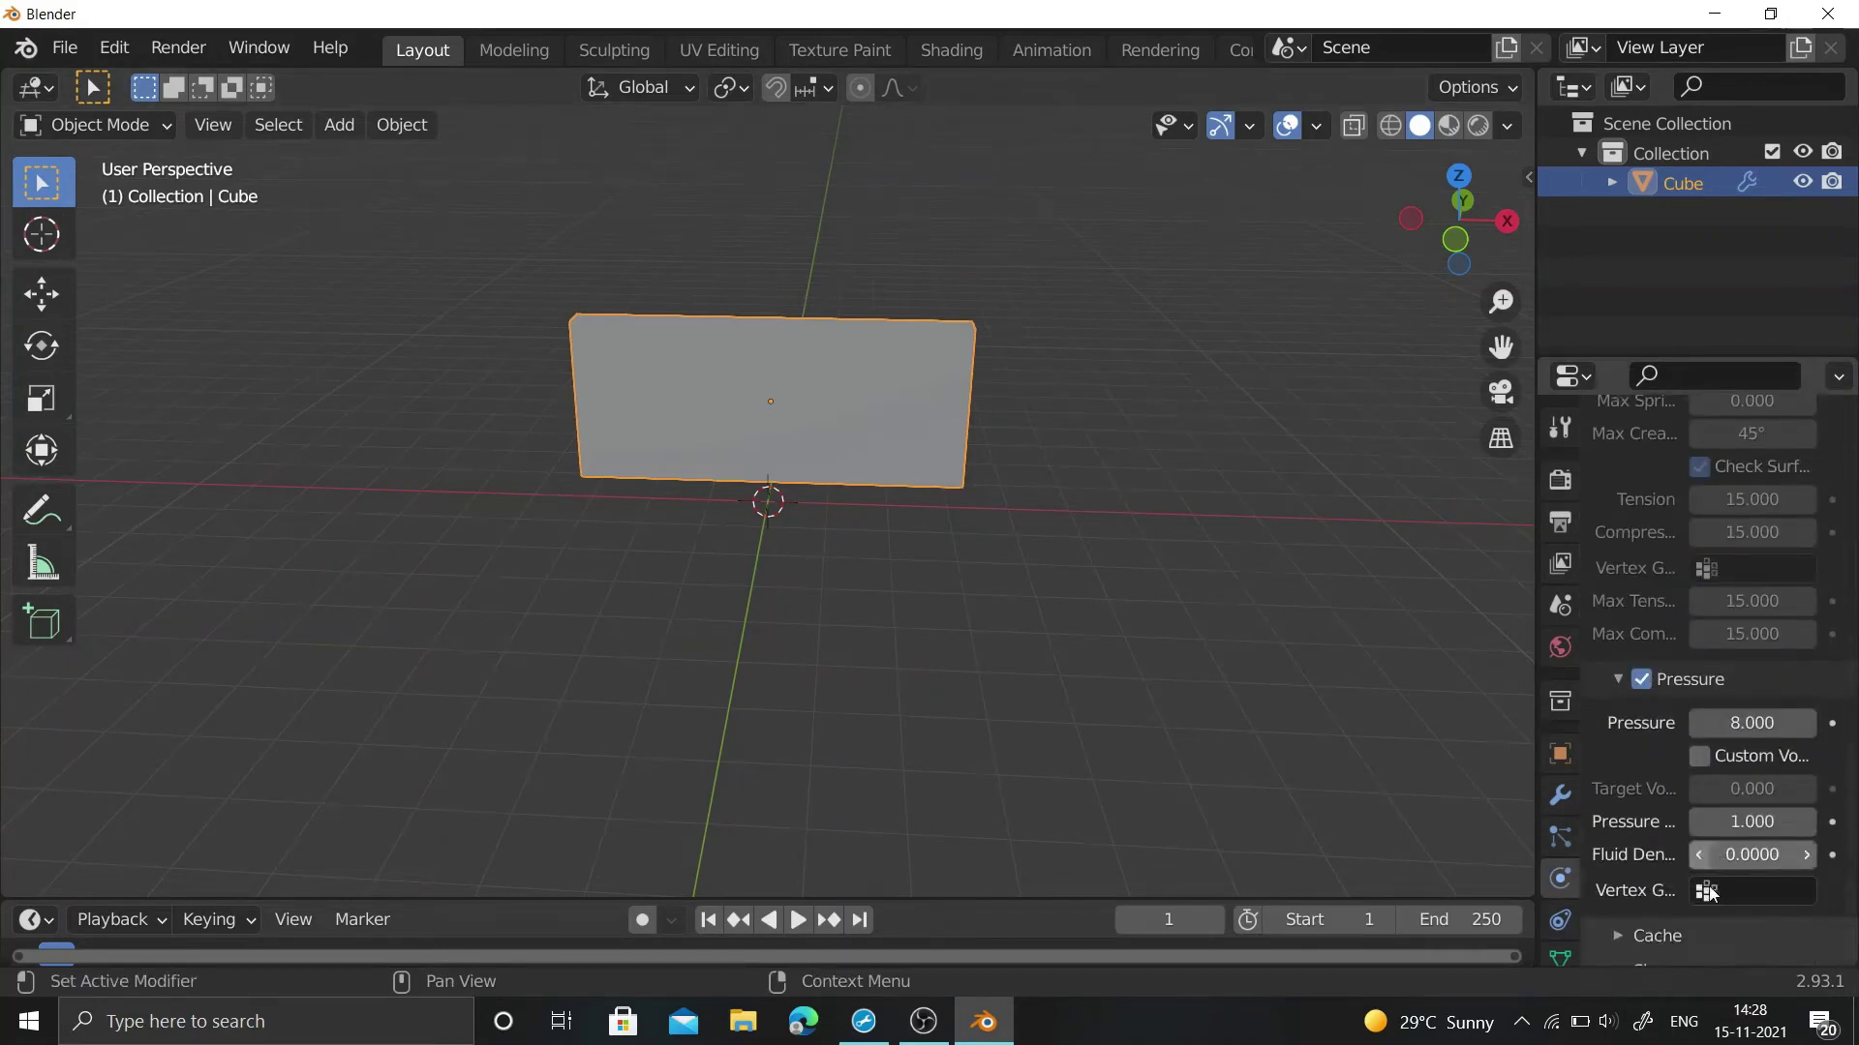
{"action": "scroll", "coordinate": [1665, 891], "scroll_direction": "down", "scroll_amount": 3}
{"action": "scroll", "coordinate": [1651, 945], "scroll_direction": "down", "scroll_amount": 2}
{"action": "scroll", "coordinate": [1652, 946], "scroll_direction": "down", "scroll_amount": 1}
{"action": "double_click", "coordinate": [1772, 913]}
{"action": "type", "text": "0"}
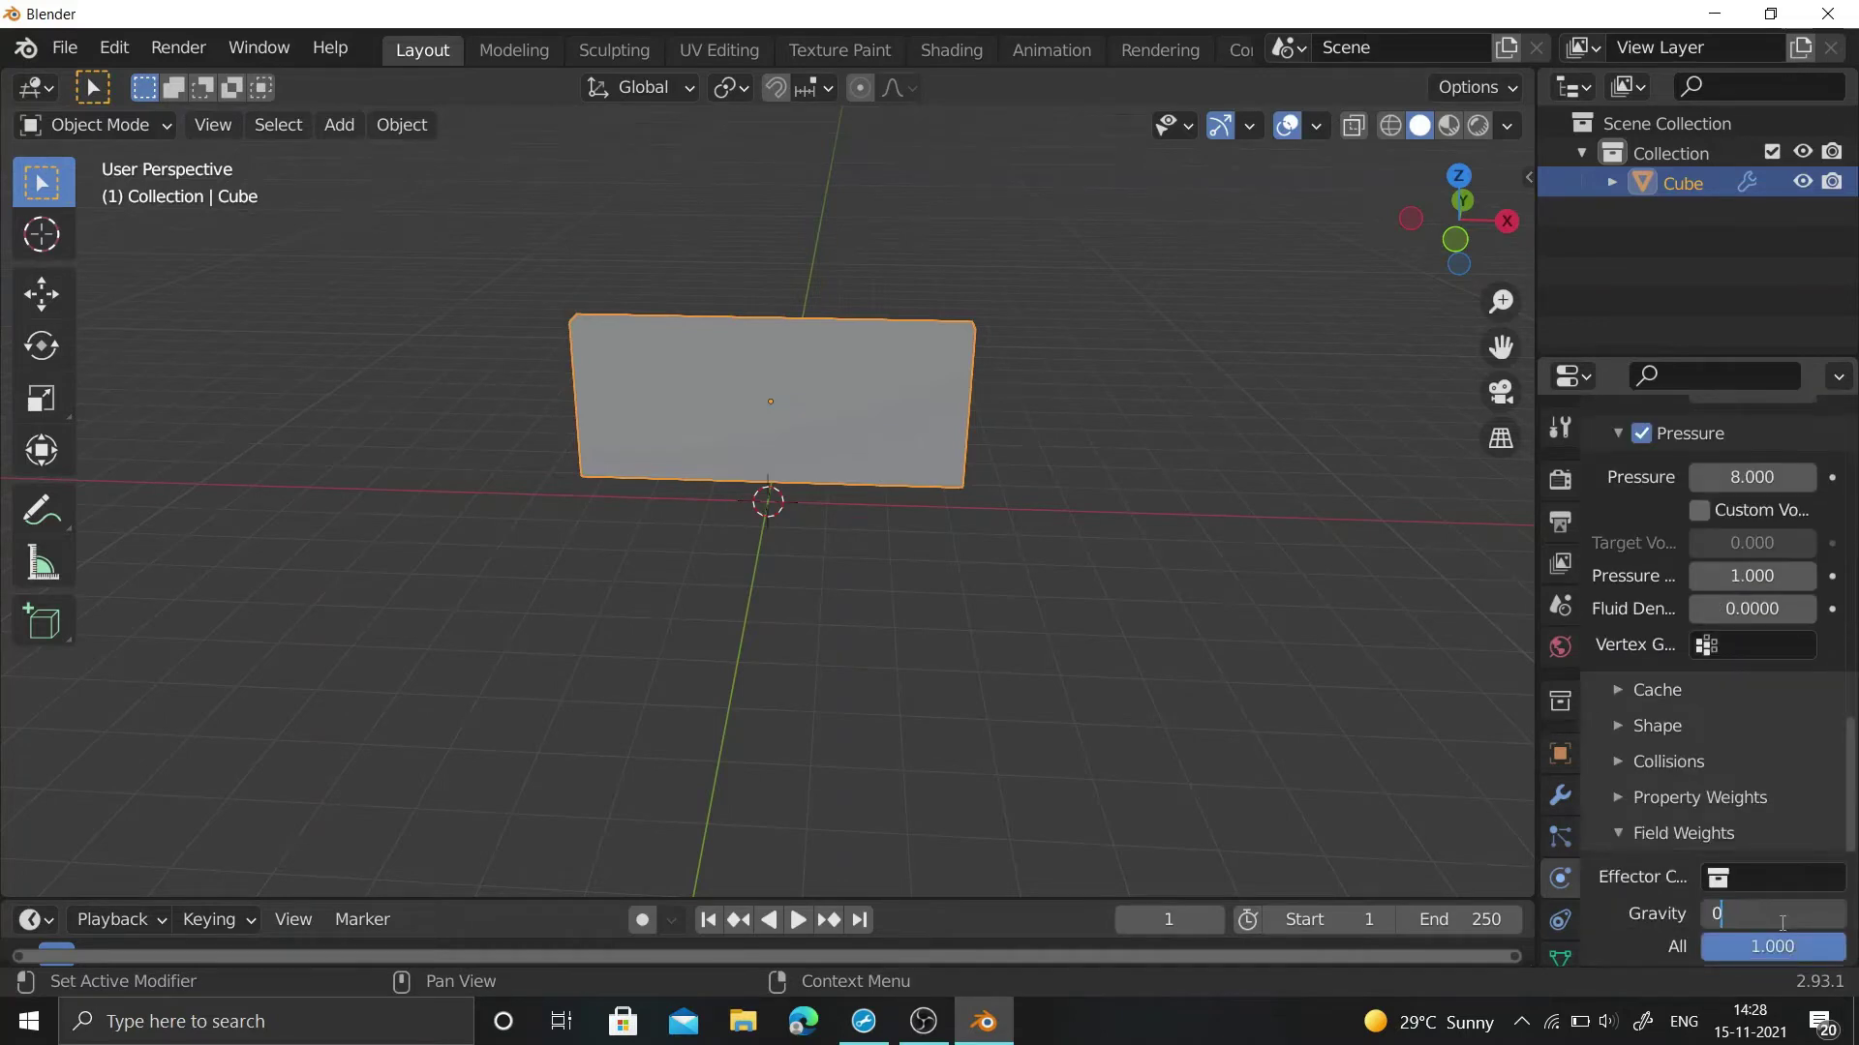
{"action": "key", "text": "Return"}
{"action": "left_click", "coordinate": [1316, 126]}
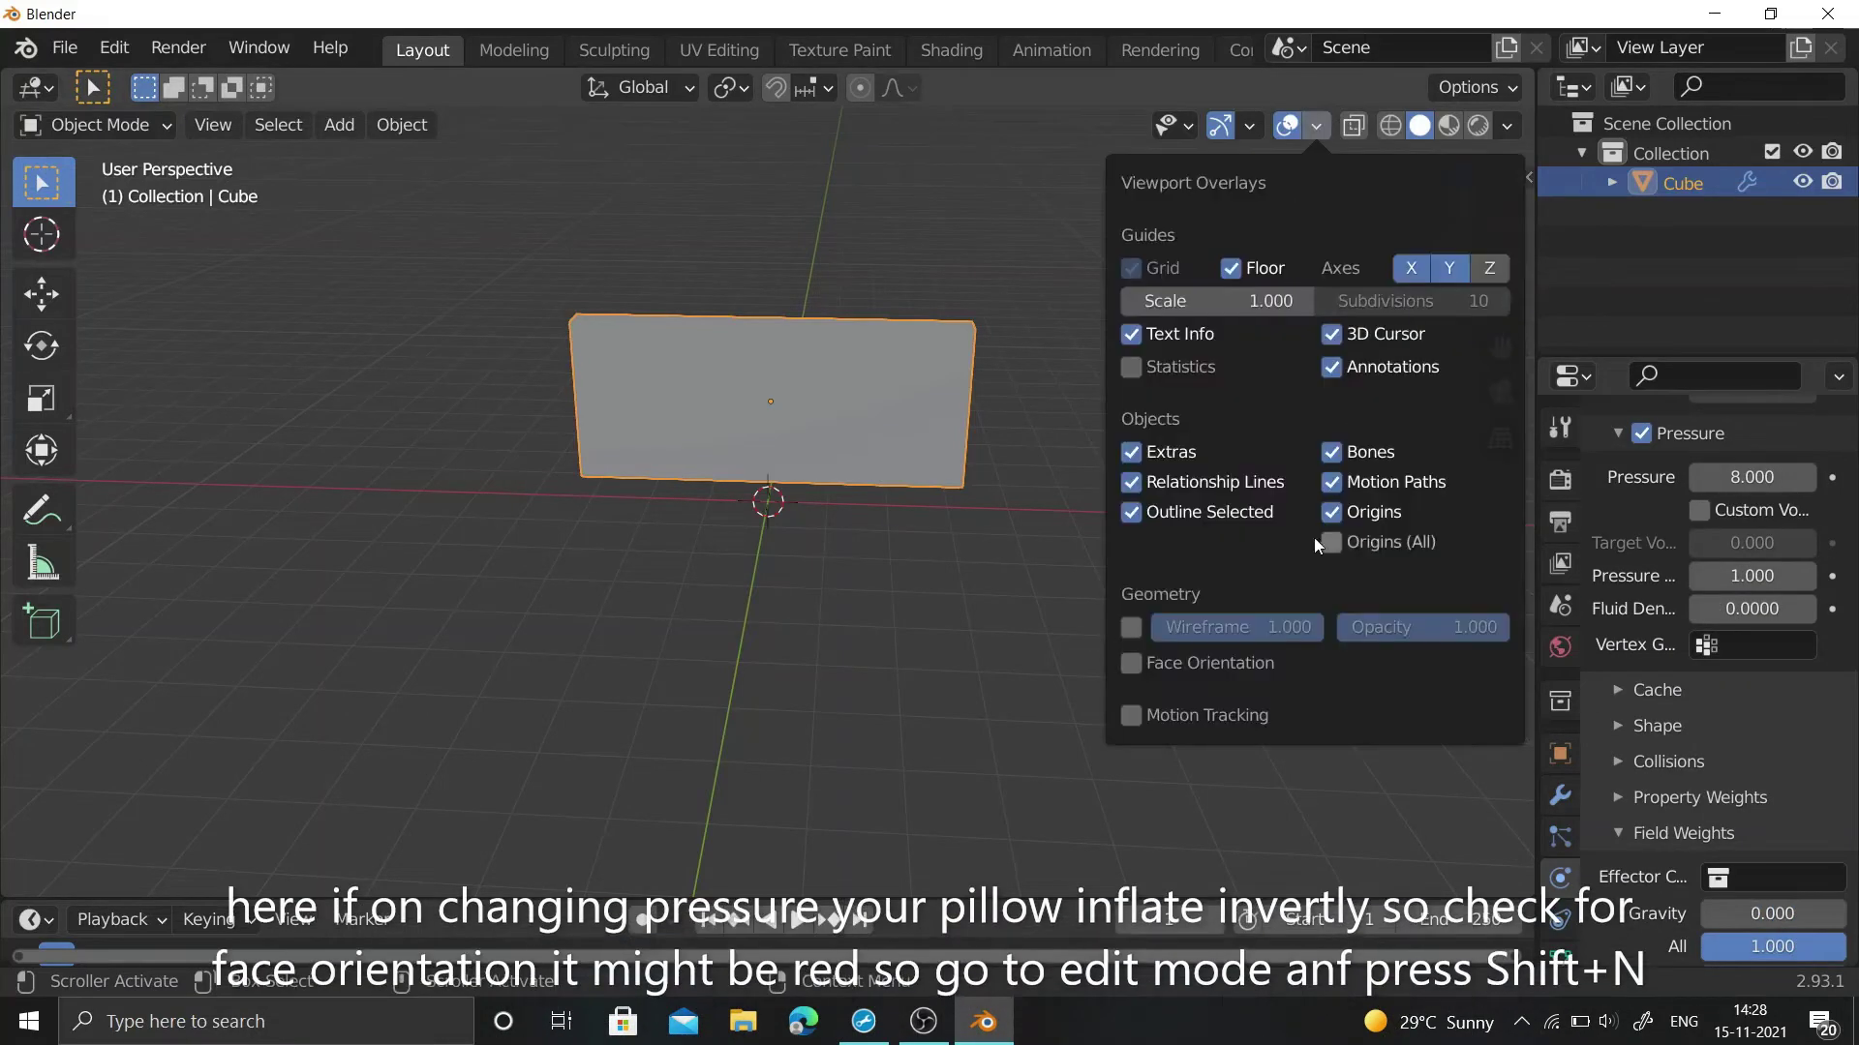
- Check face orientation, play the inflation simulation, then rewind to frame 1
{"action": "left_click", "coordinate": [1131, 663]}
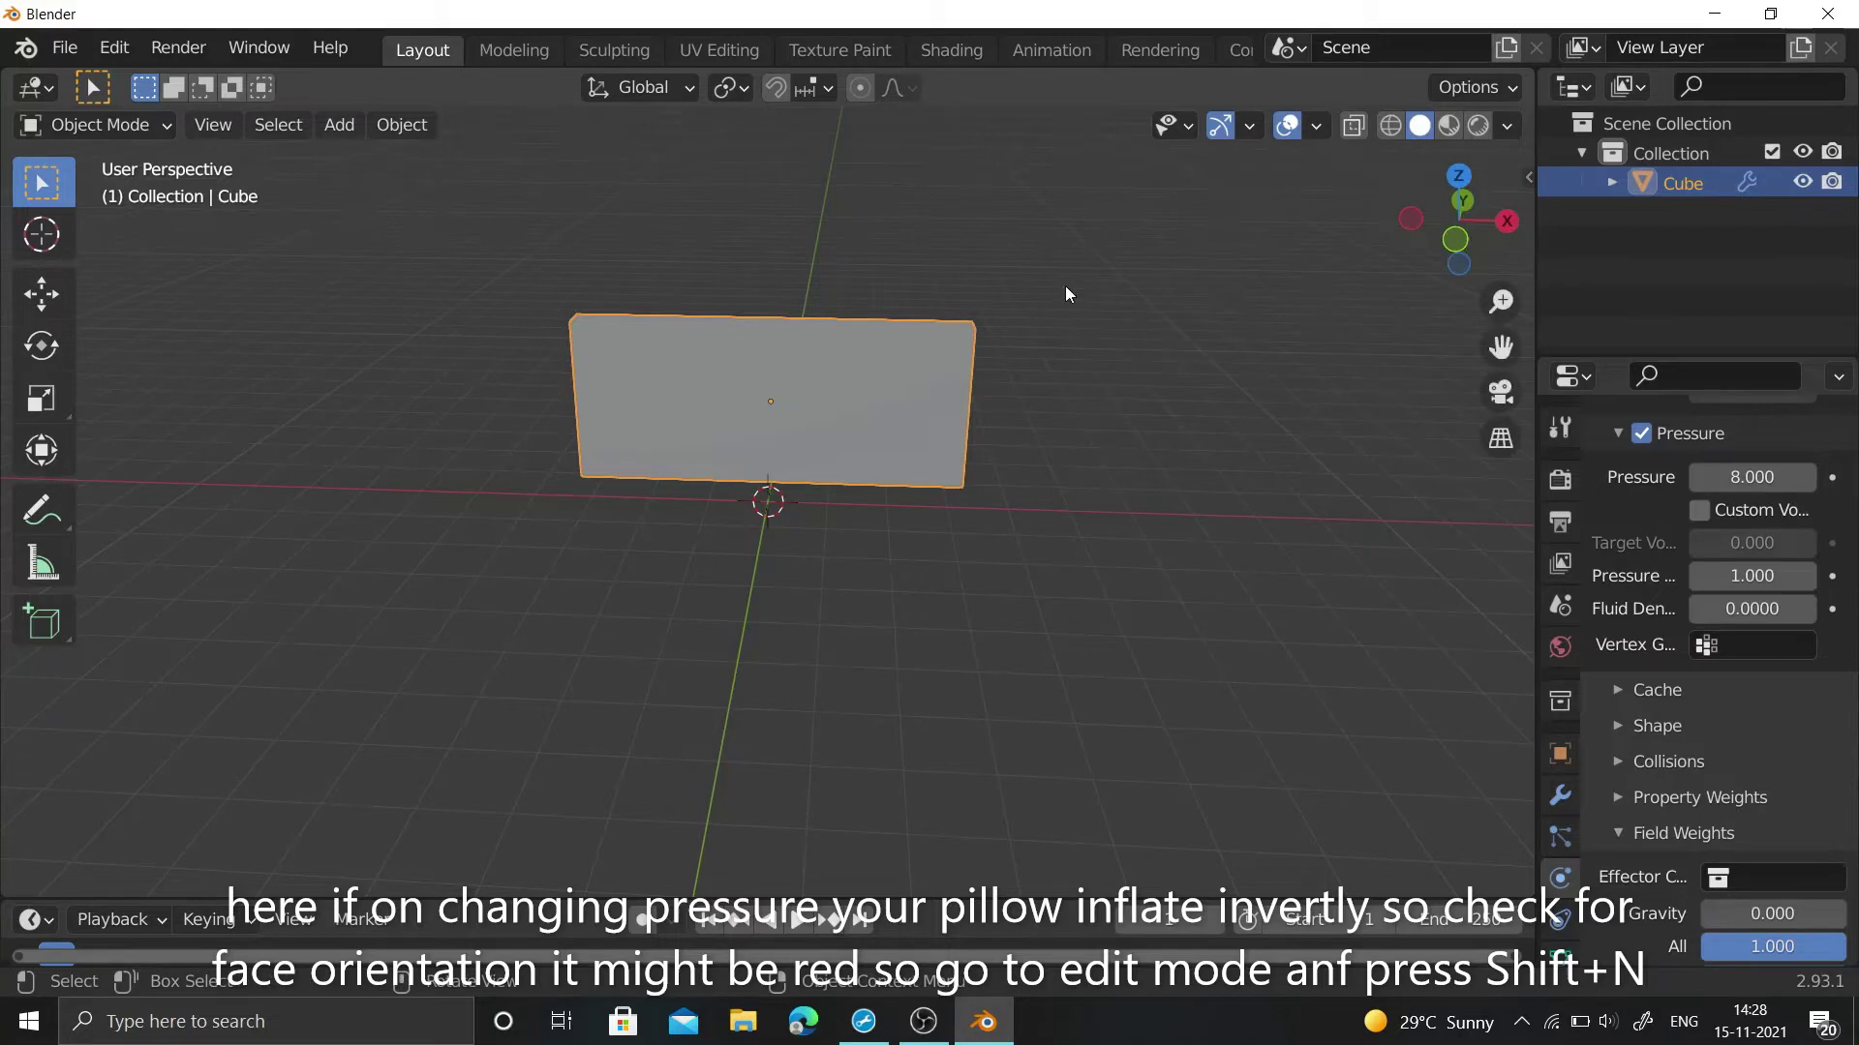
{"action": "key", "text": "space"}
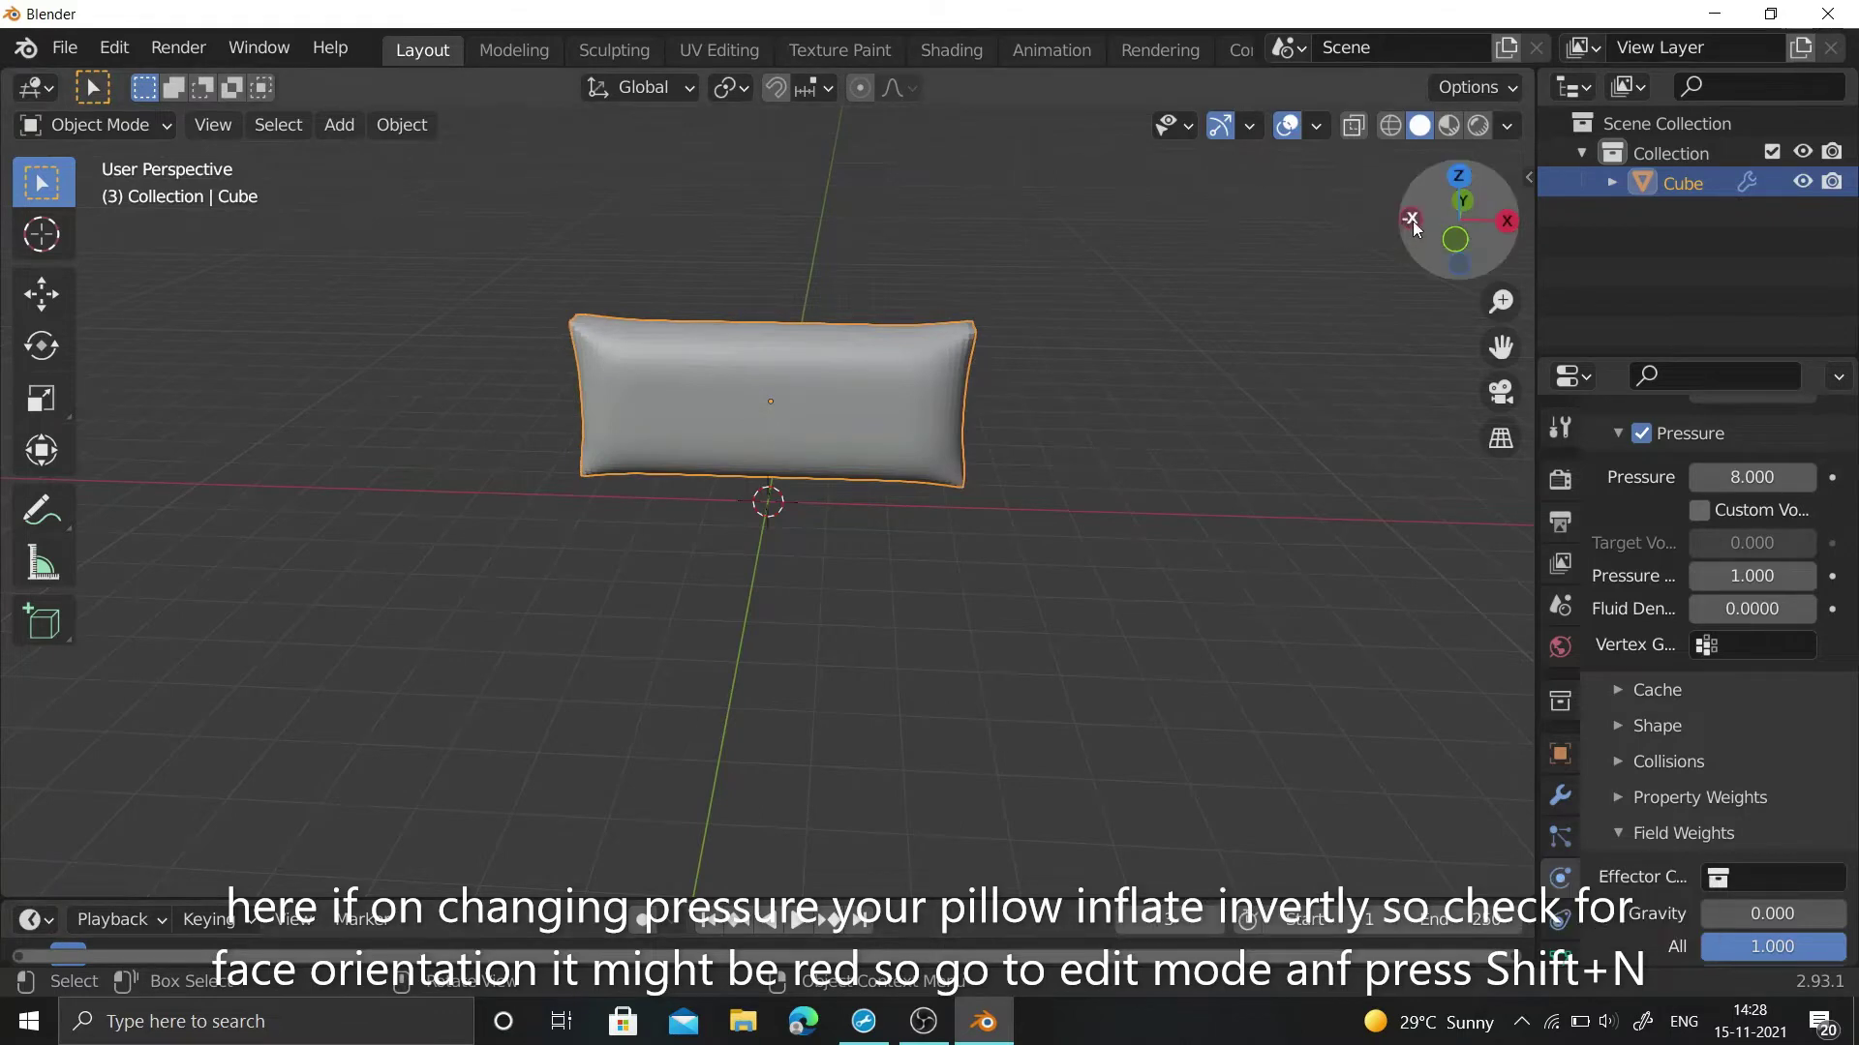
{"action": "mouse_move", "coordinate": [1459, 220]}
{"action": "left_mouse_down"}
{"action": "mouse_move", "coordinate": [1394, 228]}
{"action": "mouse_move", "coordinate": [1452, 232]}
{"action": "left_mouse_up"}
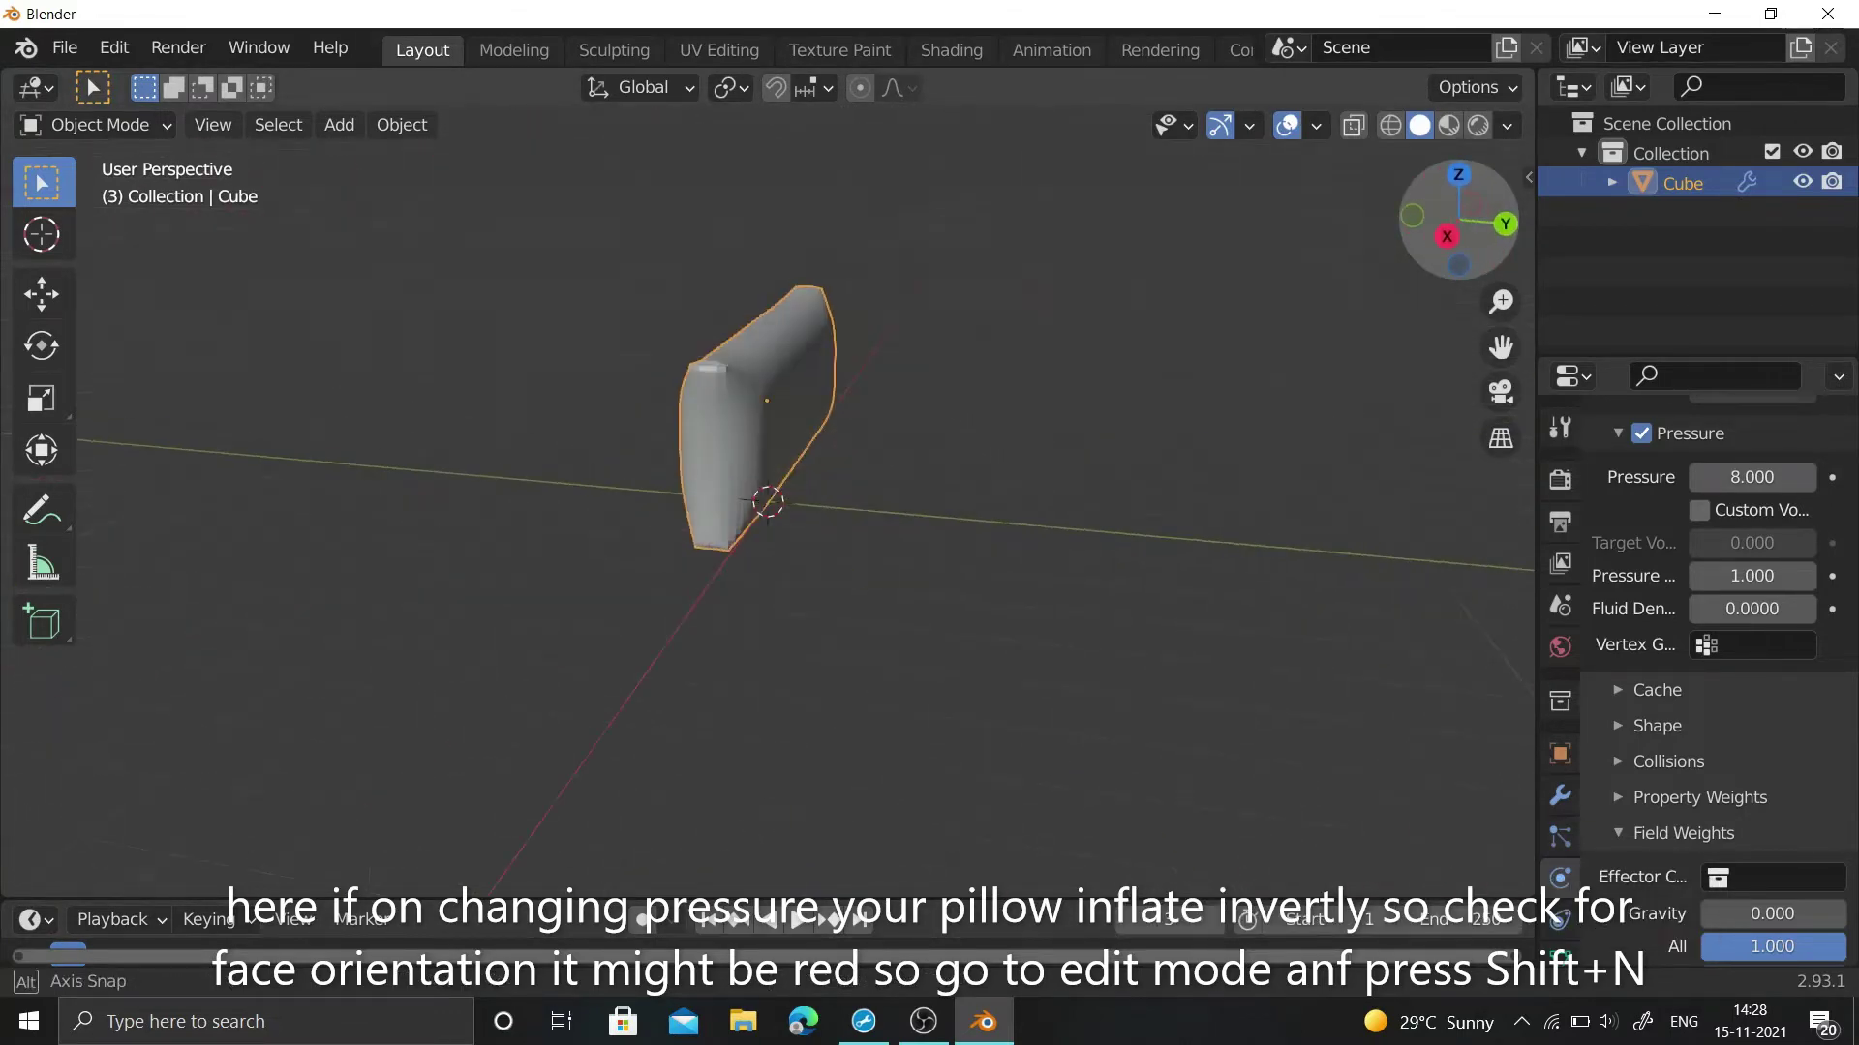
{"action": "scroll", "coordinate": [1752, 765], "scroll_direction": "down", "scroll_amount": 8}
{"action": "key", "text": "shift+Left"}
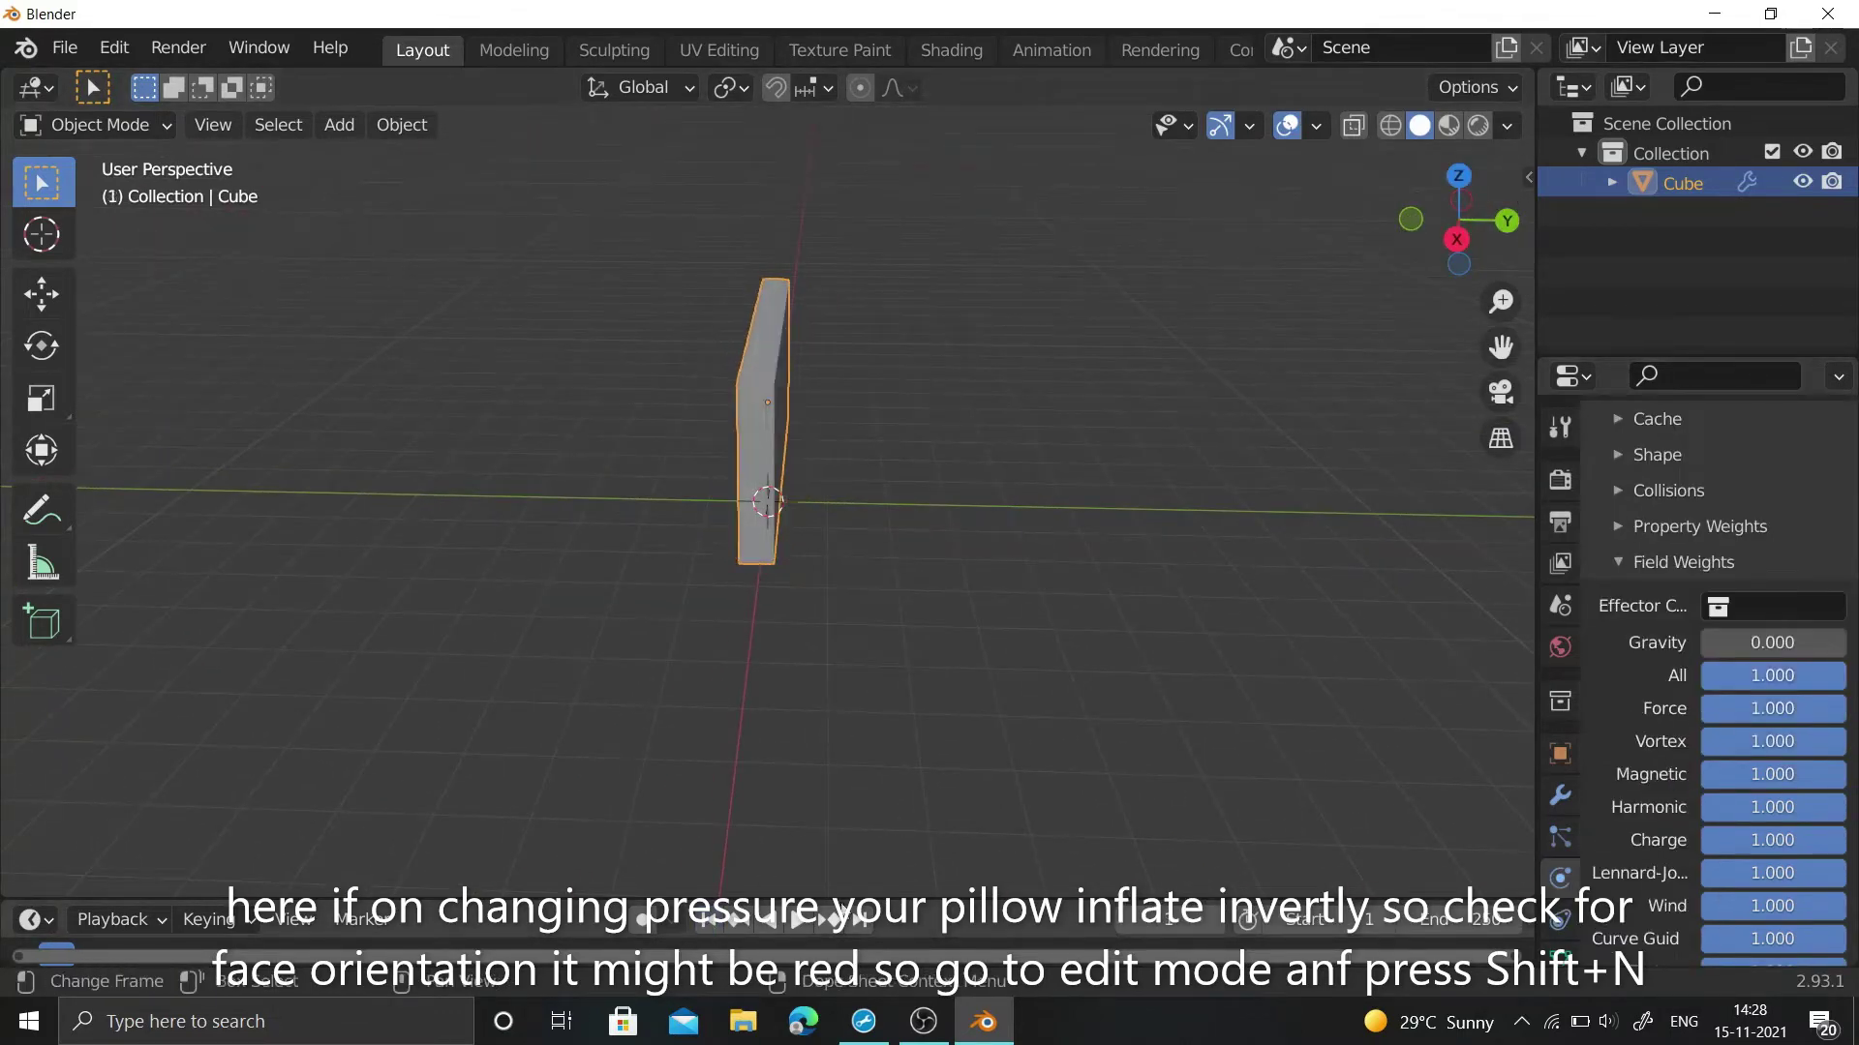
{"action": "scroll", "coordinate": [1733, 714], "scroll_direction": "up", "scroll_amount": 6}
- Try cloth pressure at 8 and then 5, replaying the inflation after each change
{"action": "left_click", "coordinate": [1758, 631]}
{"action": "type", "text": "8.0"}
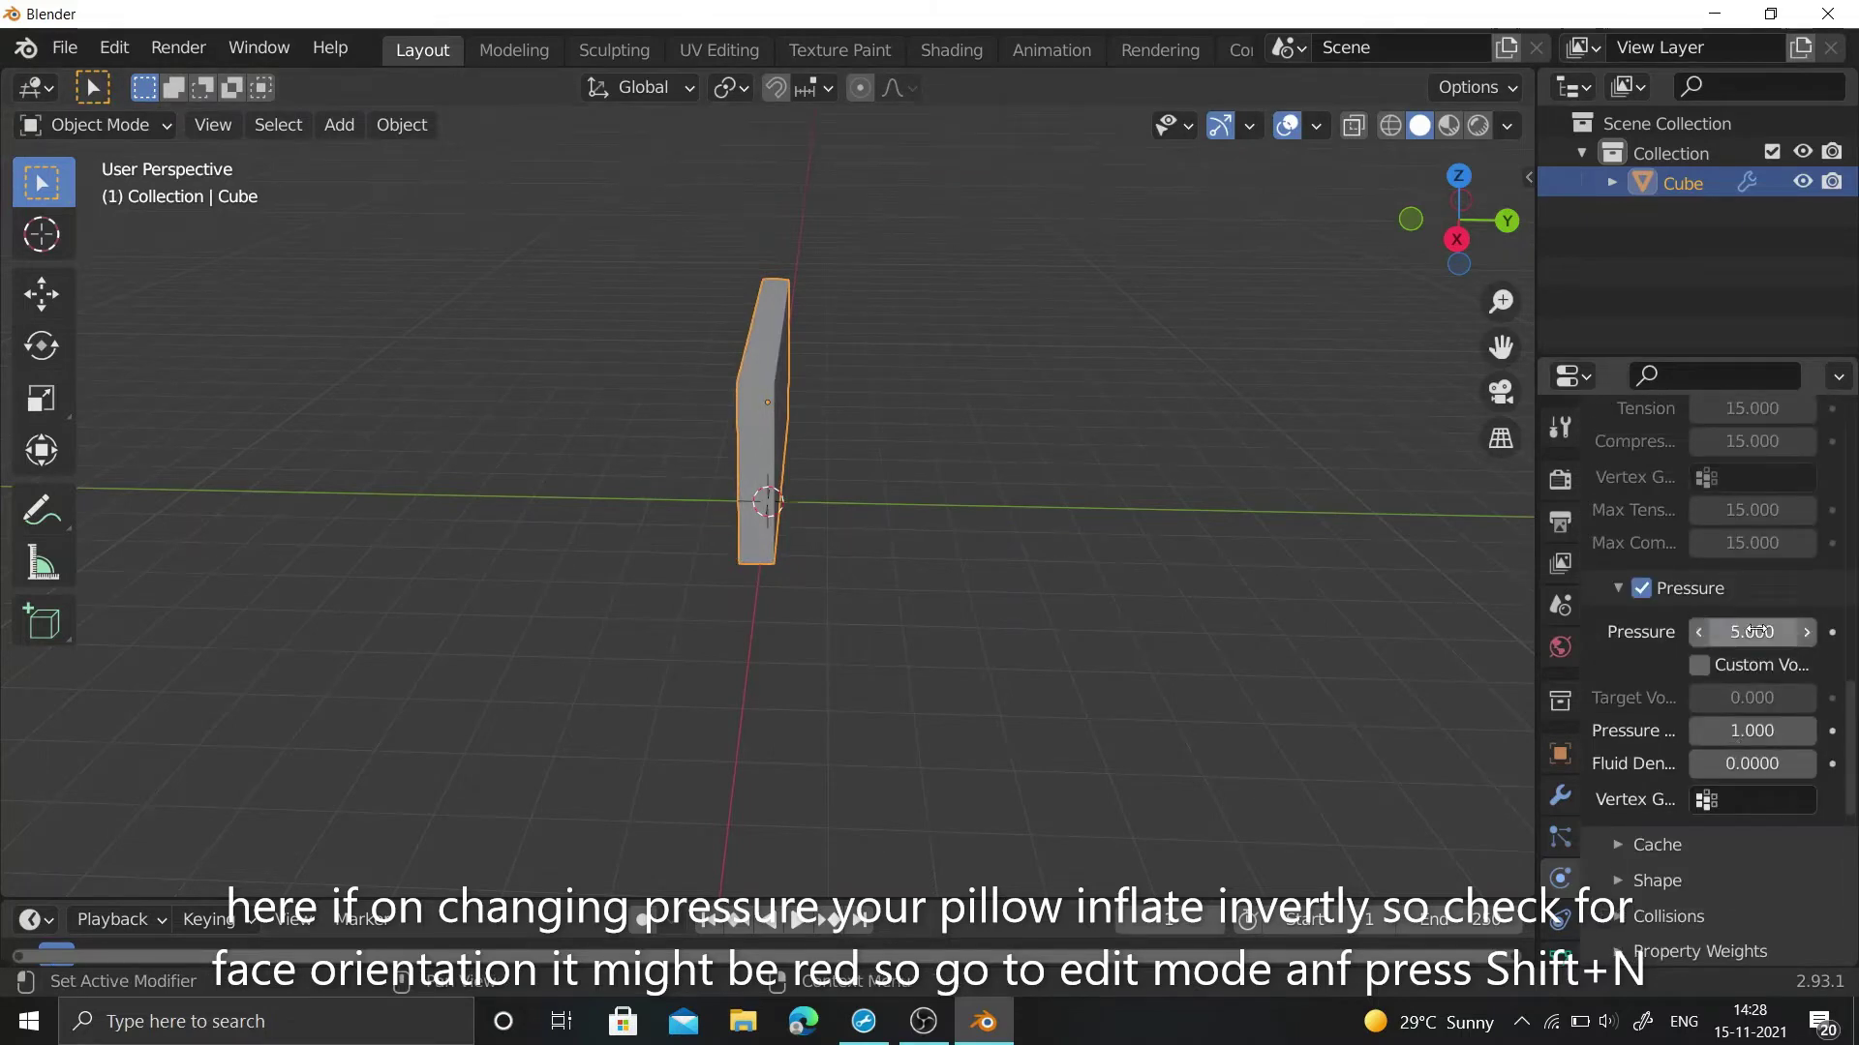
{"action": "key", "text": "space"}
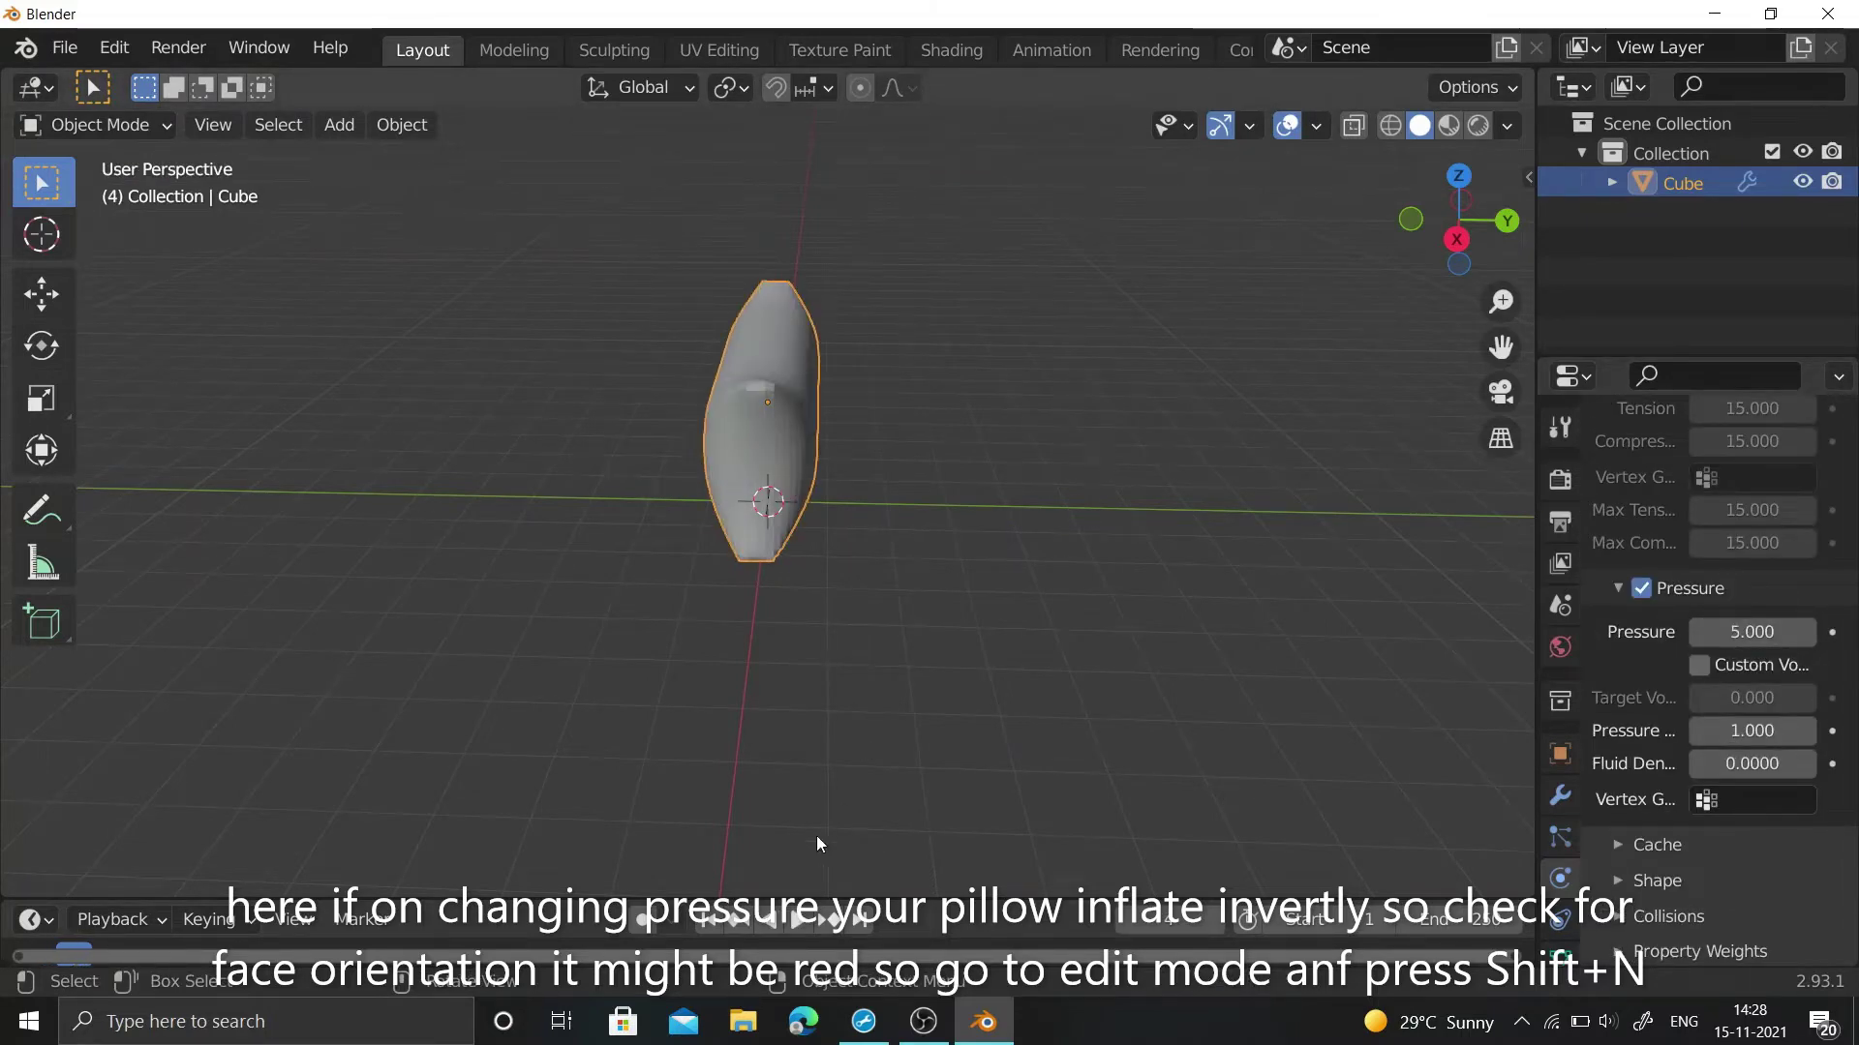
{"action": "left_click", "coordinate": [707, 919]}
{"action": "left_click", "coordinate": [1699, 665]}
{"action": "left_click", "coordinate": [1752, 631]}
{"action": "type", "text": "5.0"}
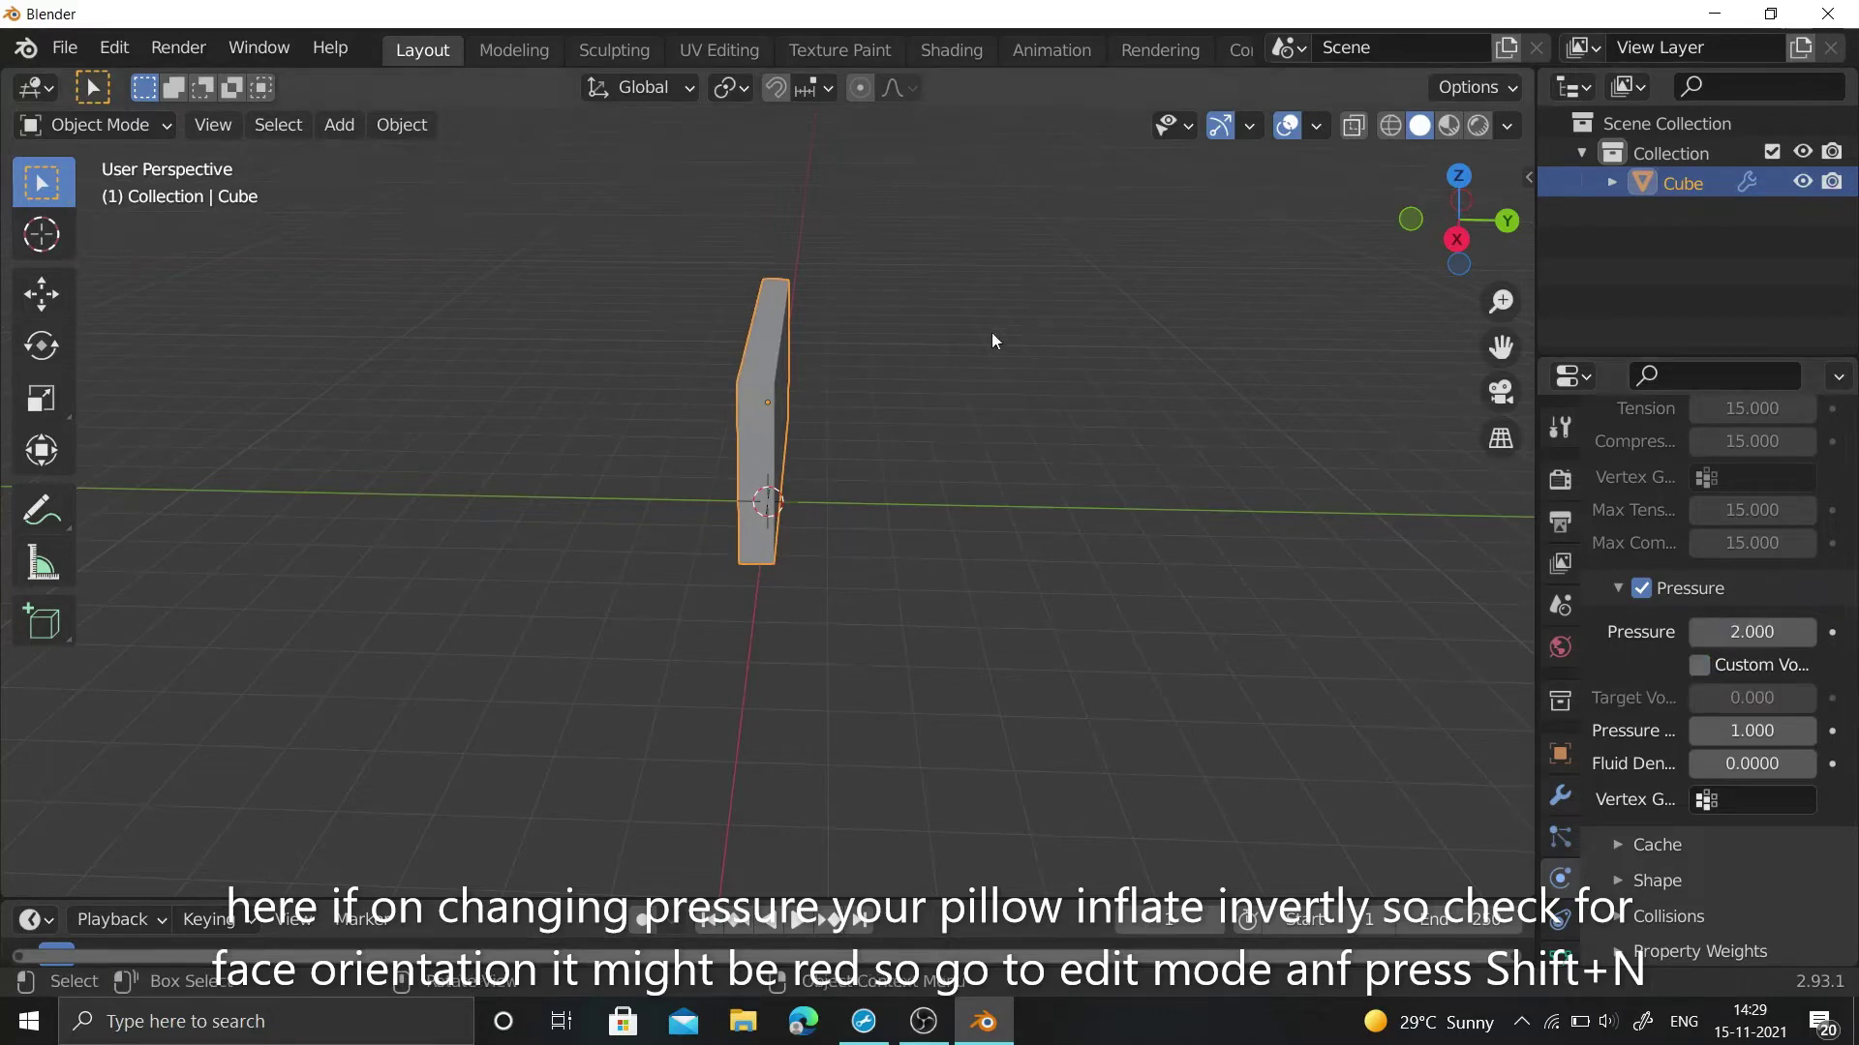
{"action": "key", "text": "space"}
{"action": "left_click_drag", "start_coordinate": [1458, 221], "coordinate": [1404, 228]}
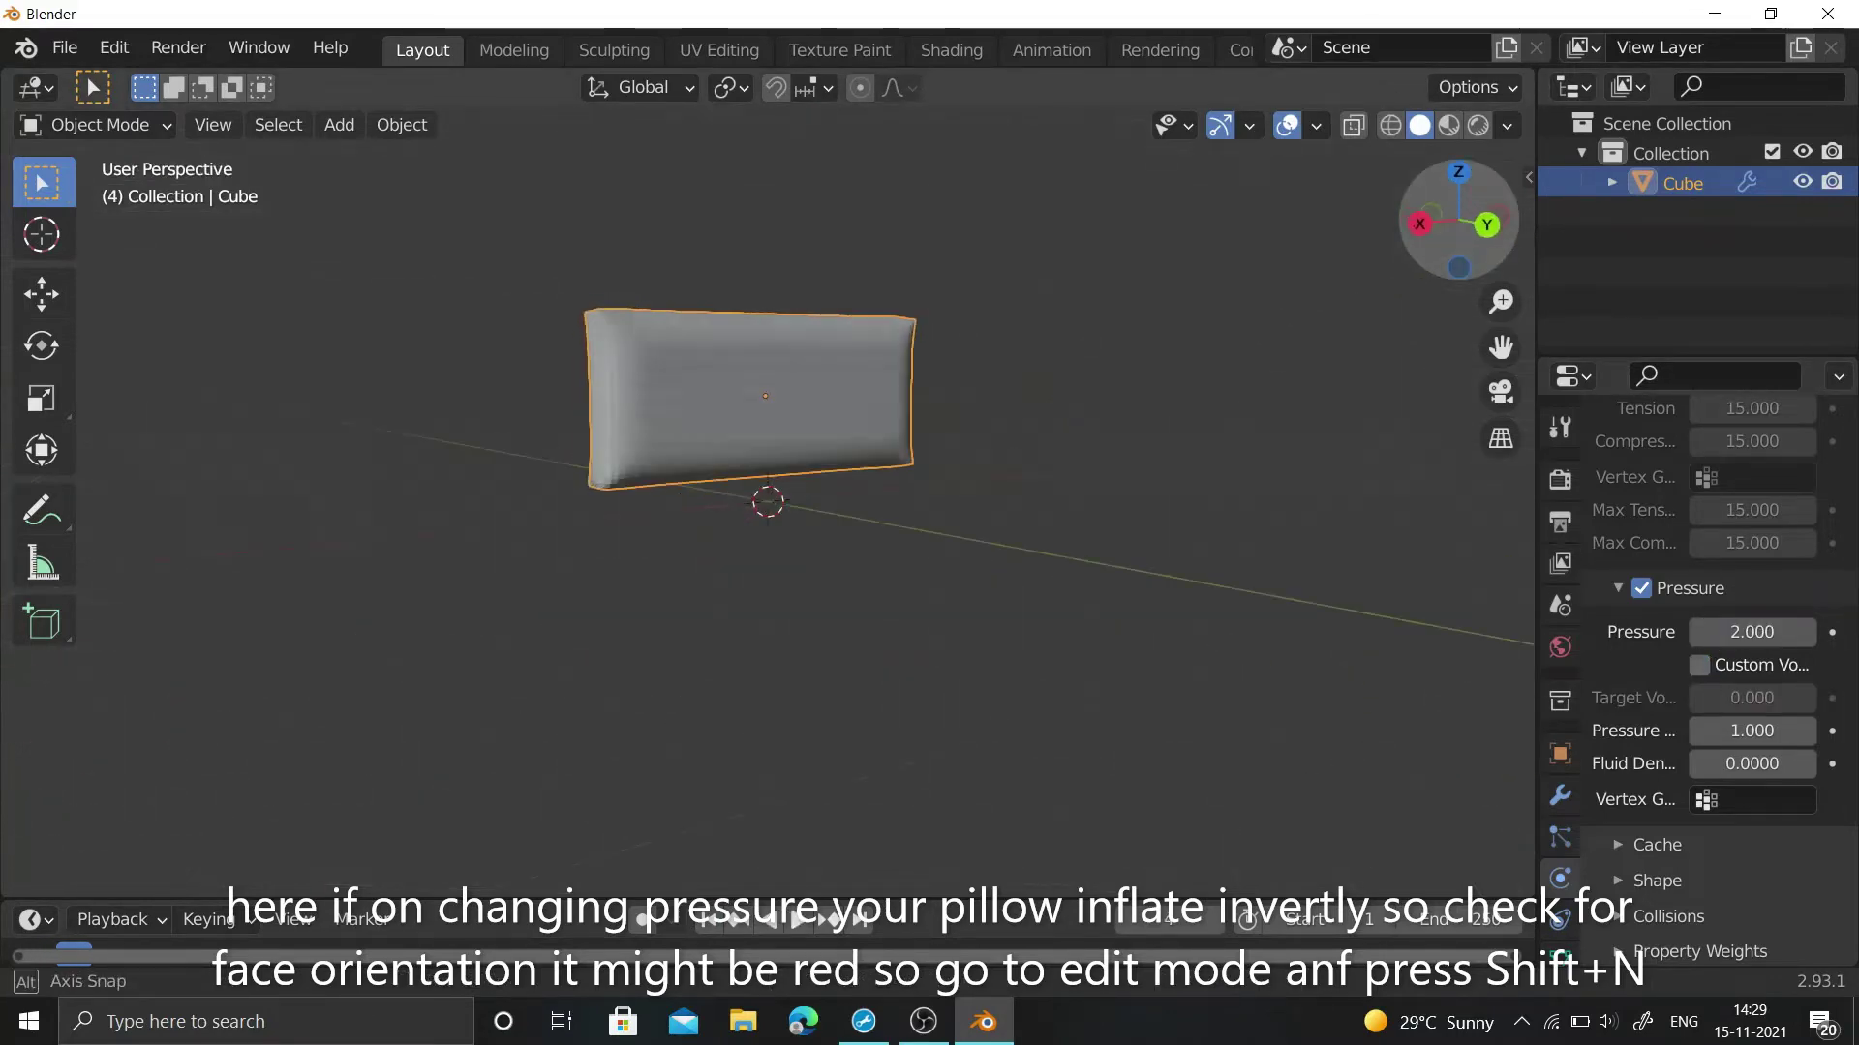
- Stop playback and test applying the Cloth modifier, undoing it twice
{"action": "key", "text": "space"}
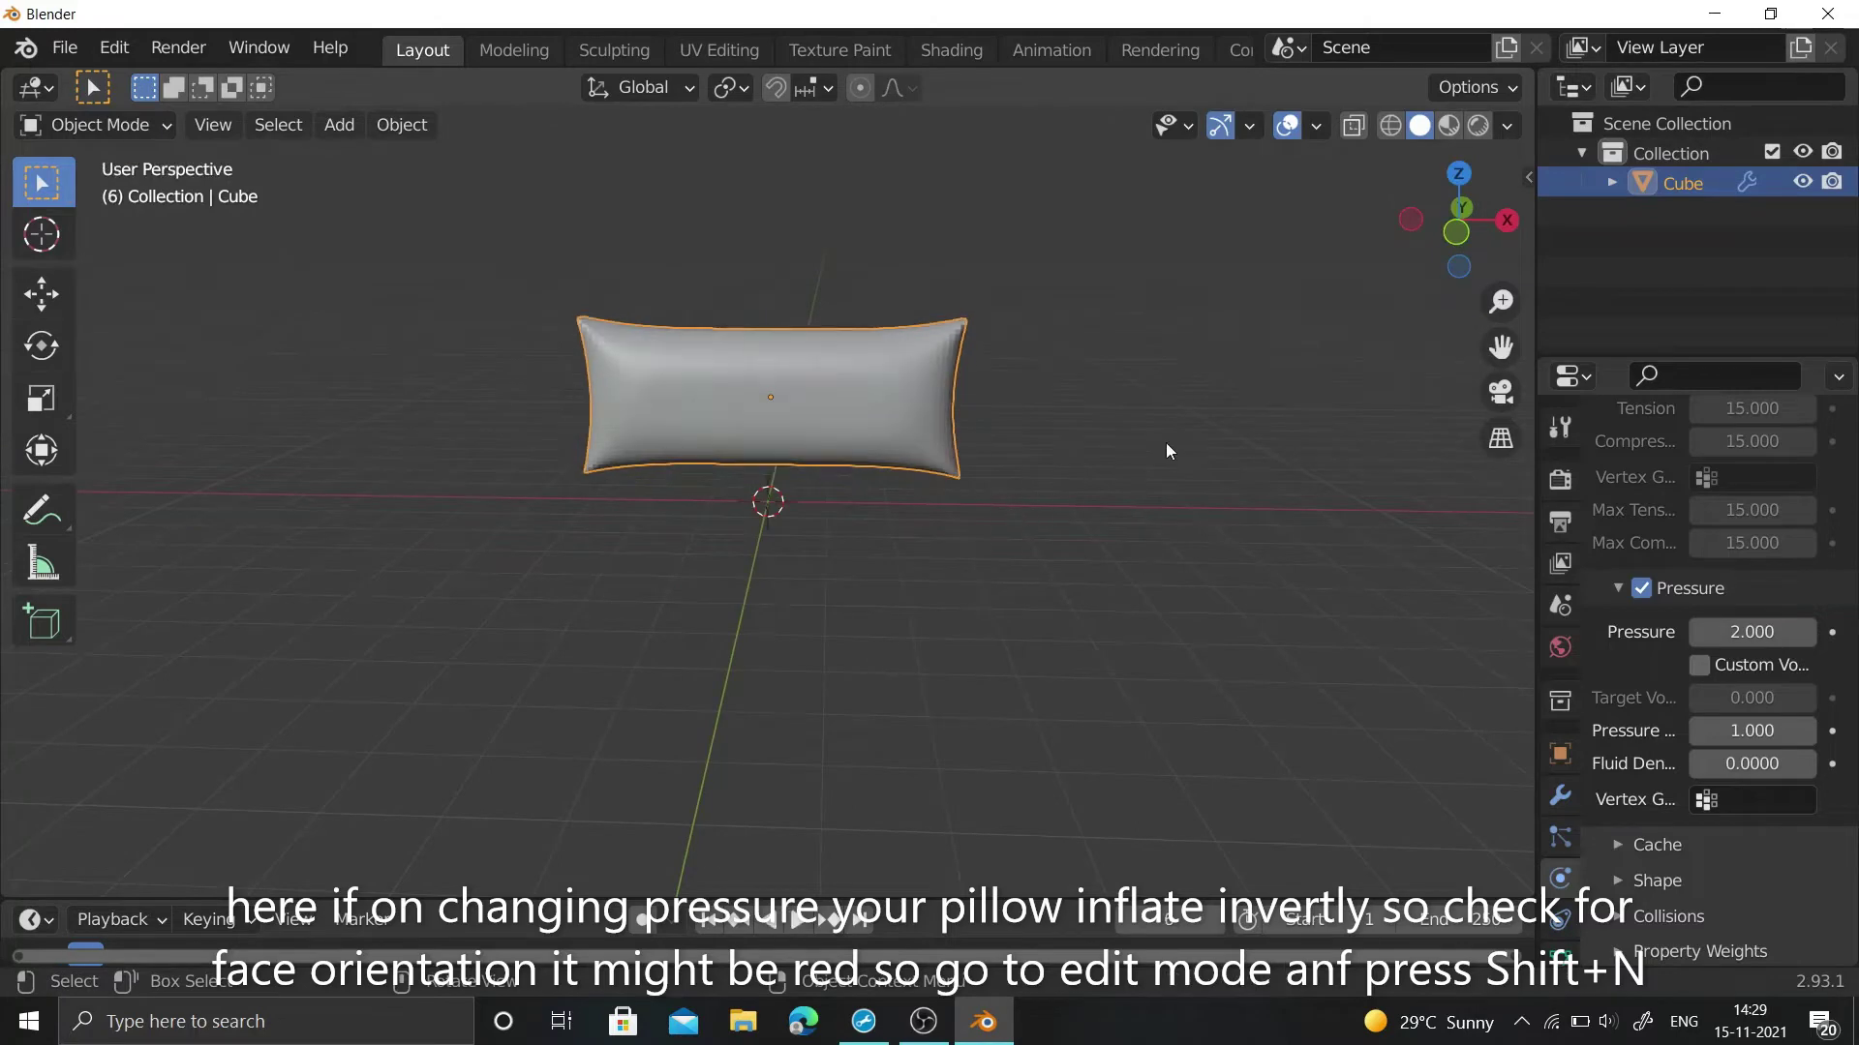
{"action": "scroll", "coordinate": [1634, 543], "scroll_direction": "up", "scroll_amount": 5}
{"action": "left_click", "coordinate": [1559, 796]}
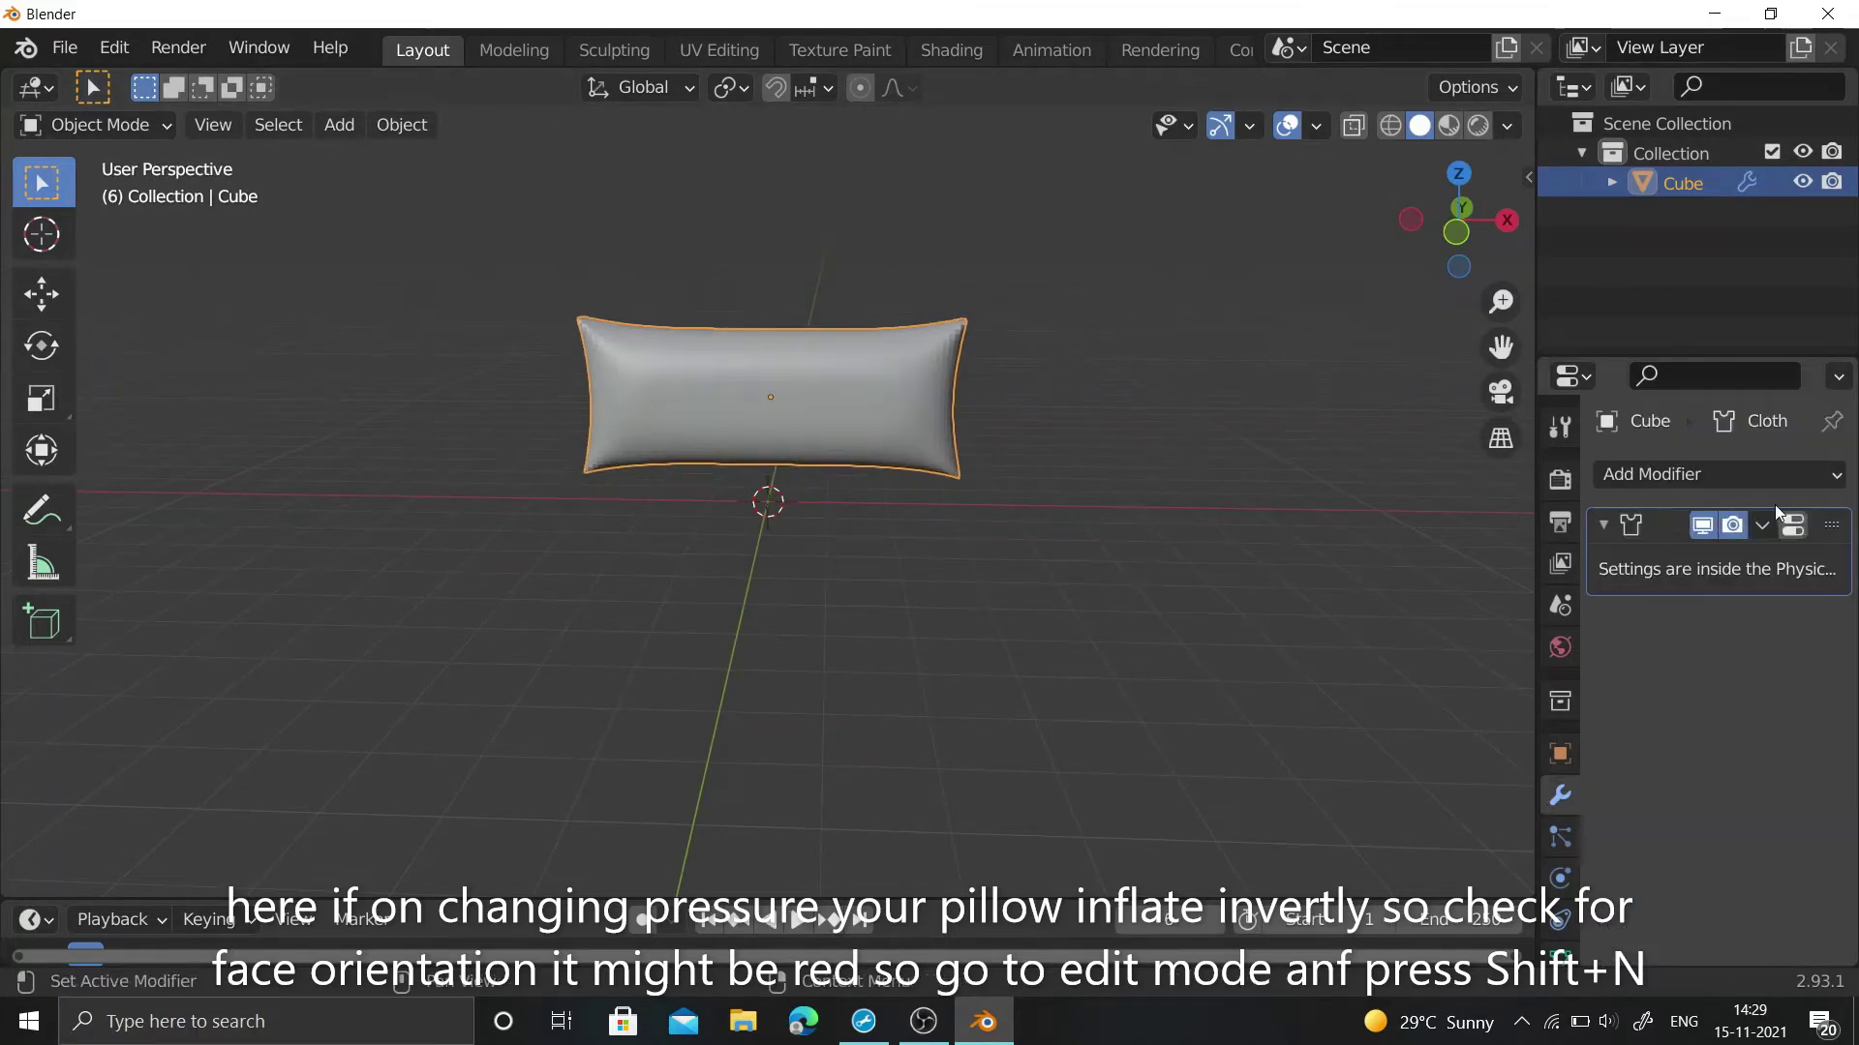
{"action": "left_click", "coordinate": [1761, 525]}
{"action": "left_click", "coordinate": [1659, 591]}
{"action": "key", "text": "ctrl+z"}
{"action": "left_click", "coordinate": [1762, 525]}
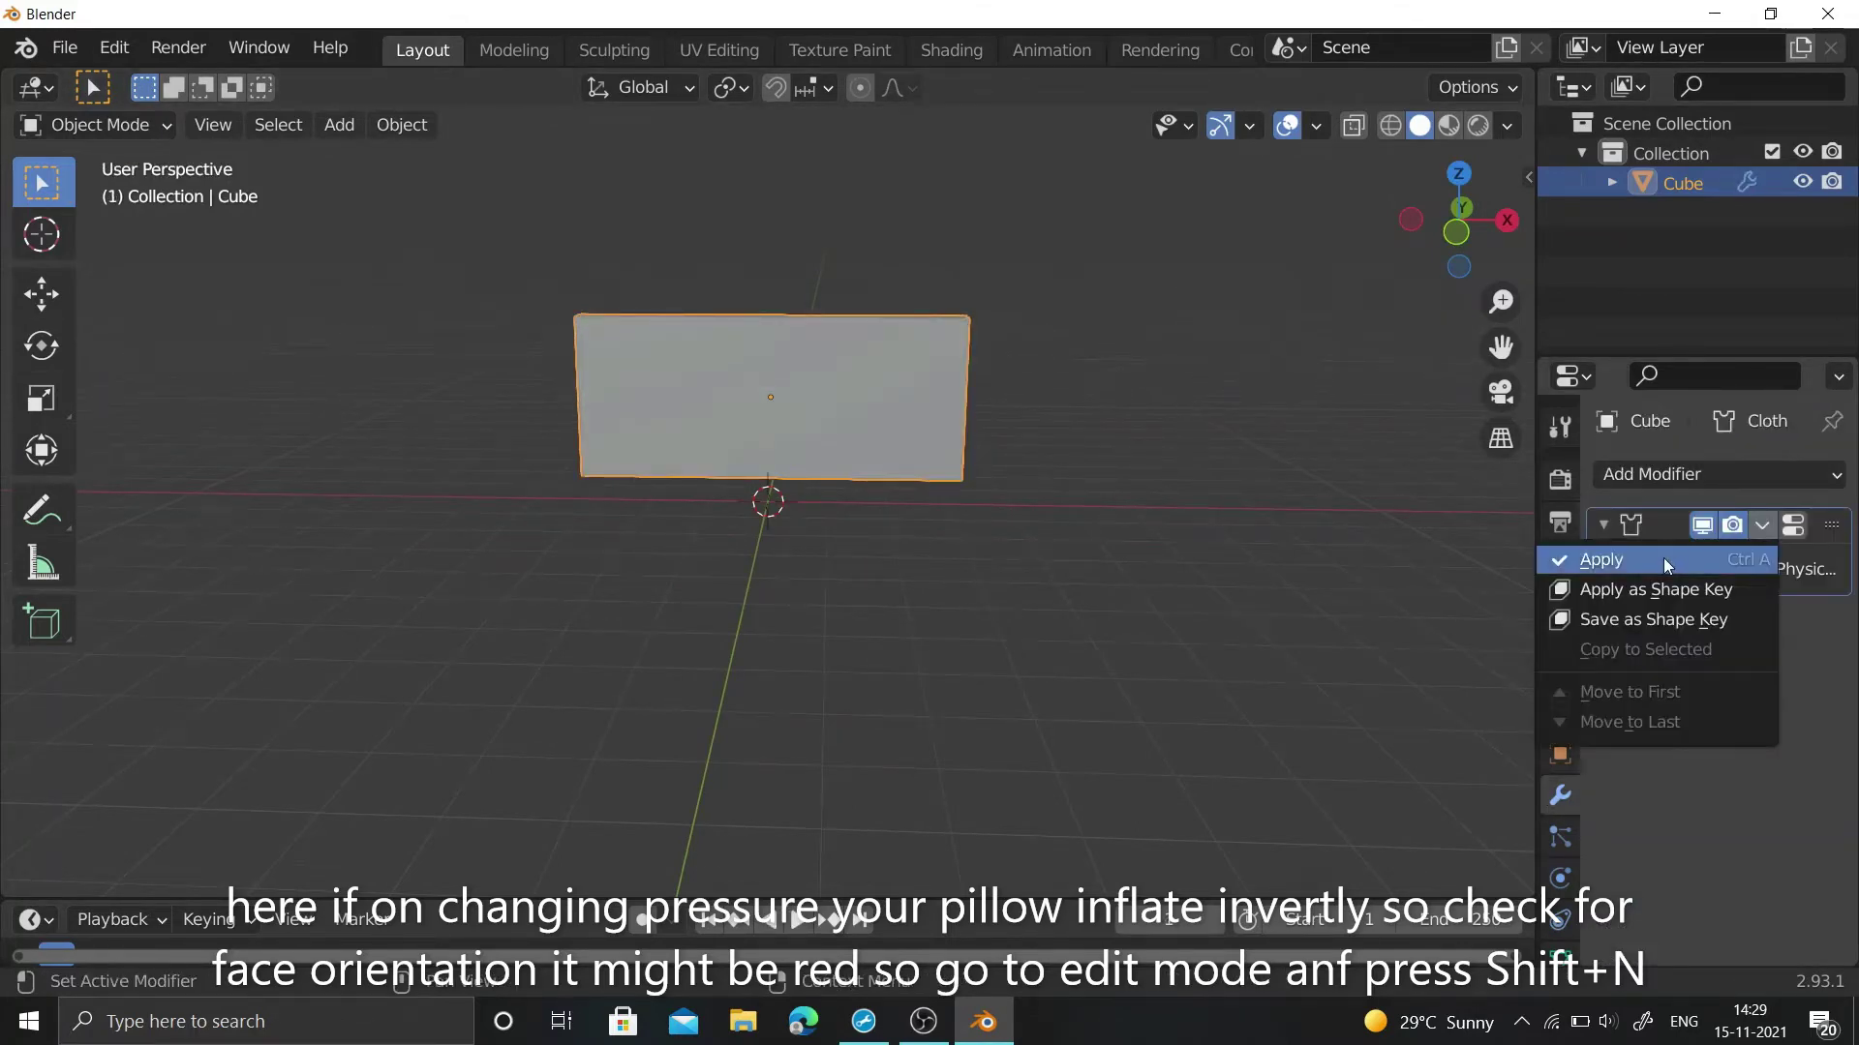
{"action": "left_click", "coordinate": [1601, 559]}
{"action": "key", "text": "ctrl+z"}
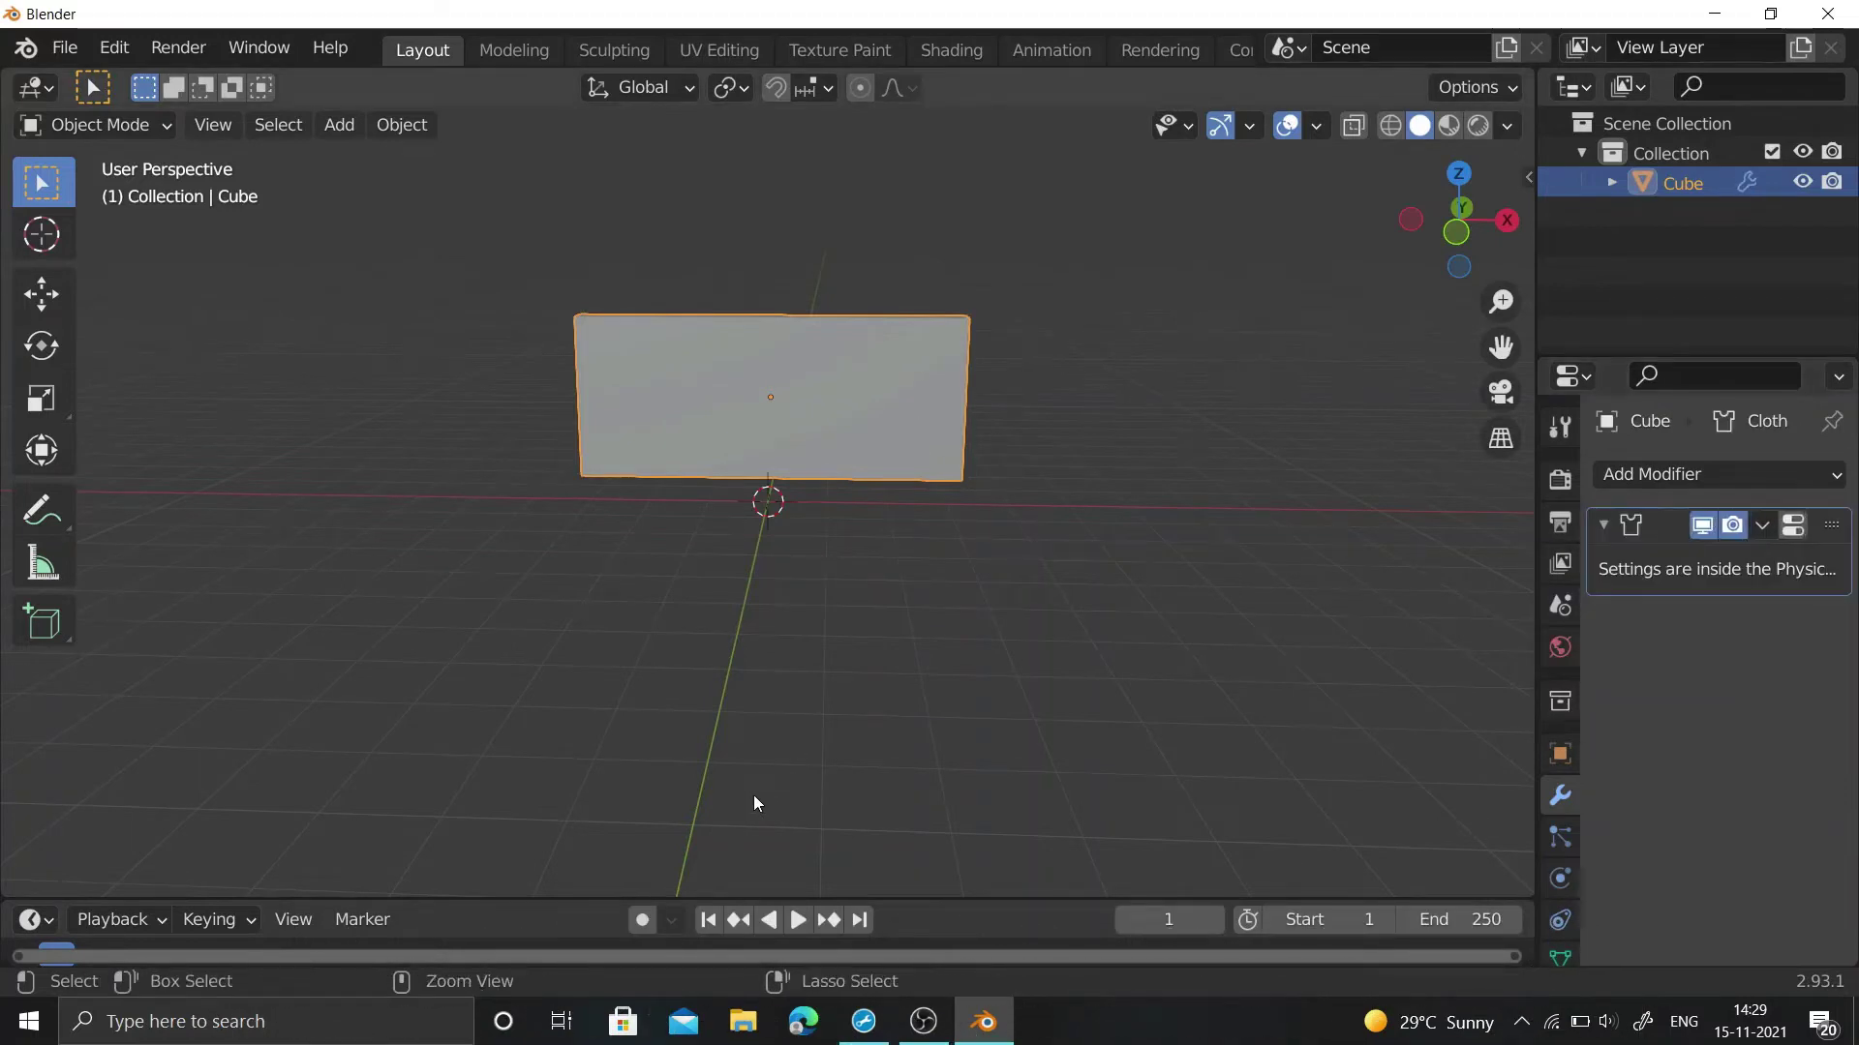
{"action": "left_click", "coordinate": [792, 920]}
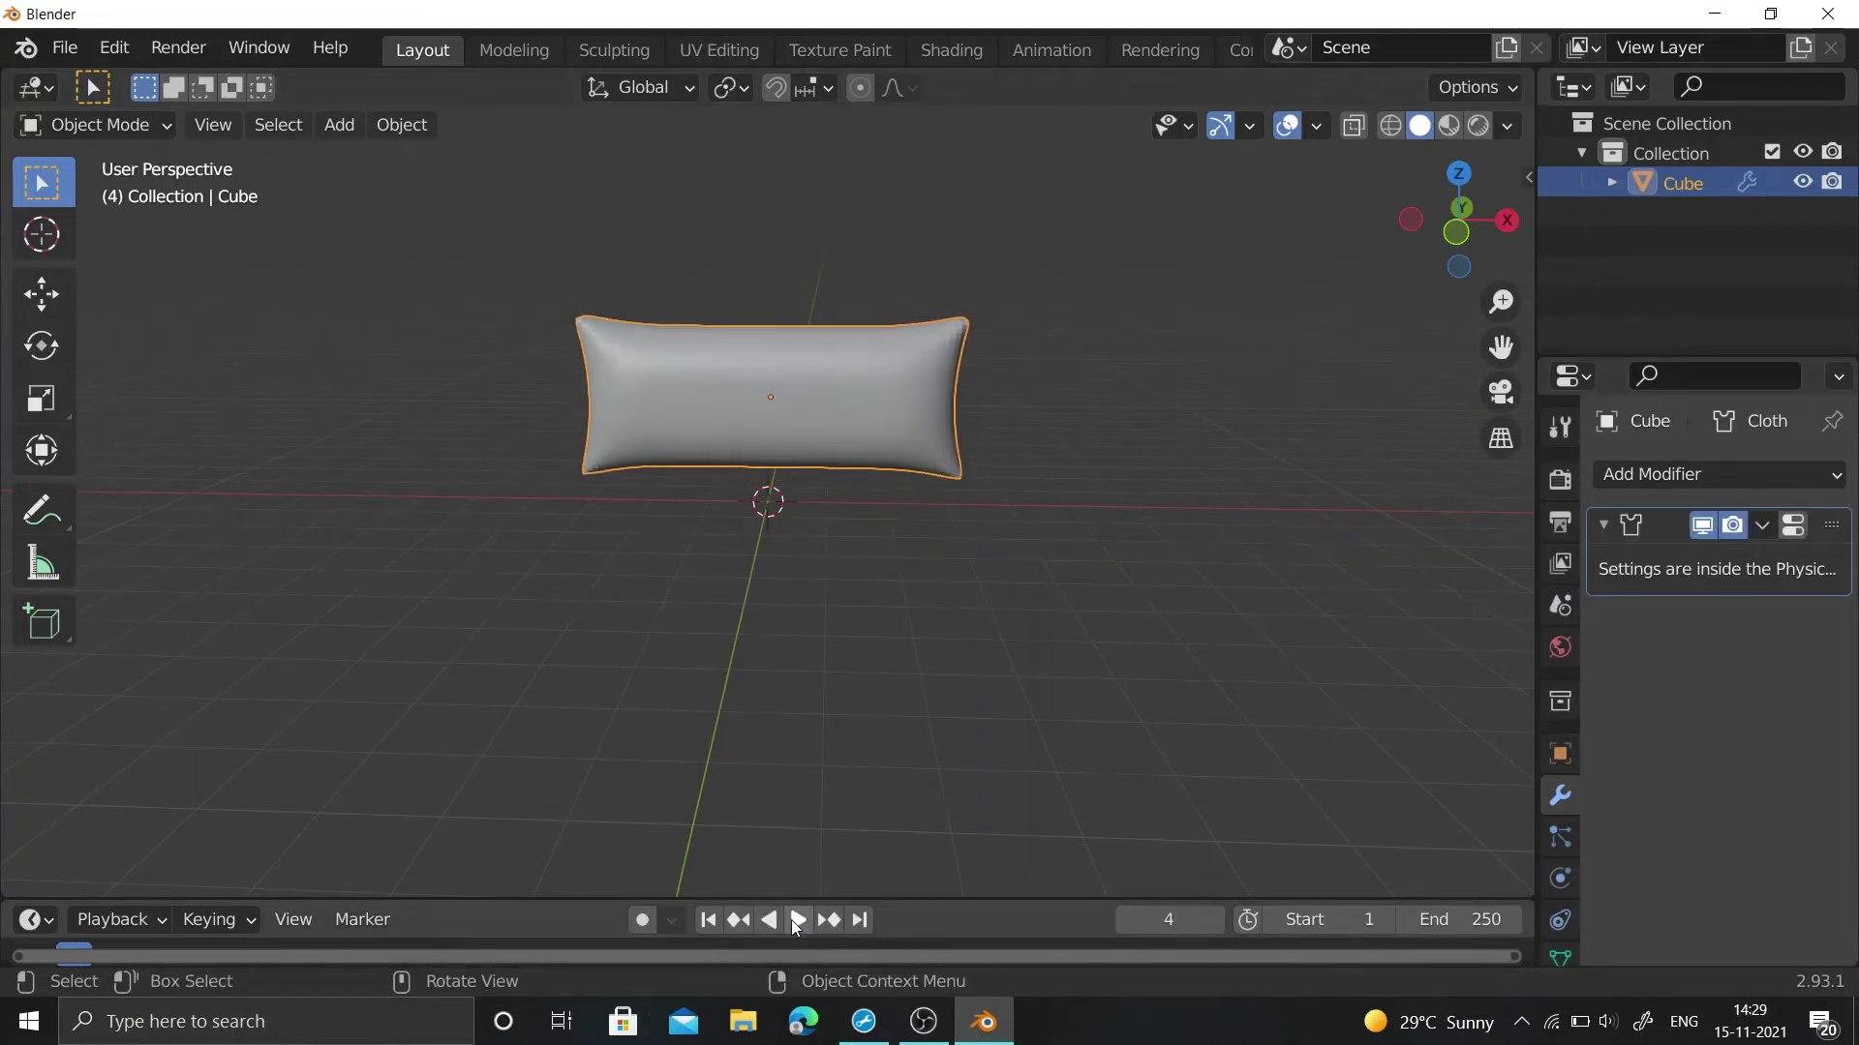
{"action": "left_click", "coordinate": [792, 919]}
- Set cloth pressure to 5, replay the inflation and stop at frame 5
{"action": "left_click", "coordinate": [1562, 864]}
{"action": "scroll", "coordinate": [1693, 697], "scroll_direction": "down", "scroll_amount": 8}
{"action": "scroll", "coordinate": [1693, 697], "scroll_direction": "down", "scroll_amount": 6}
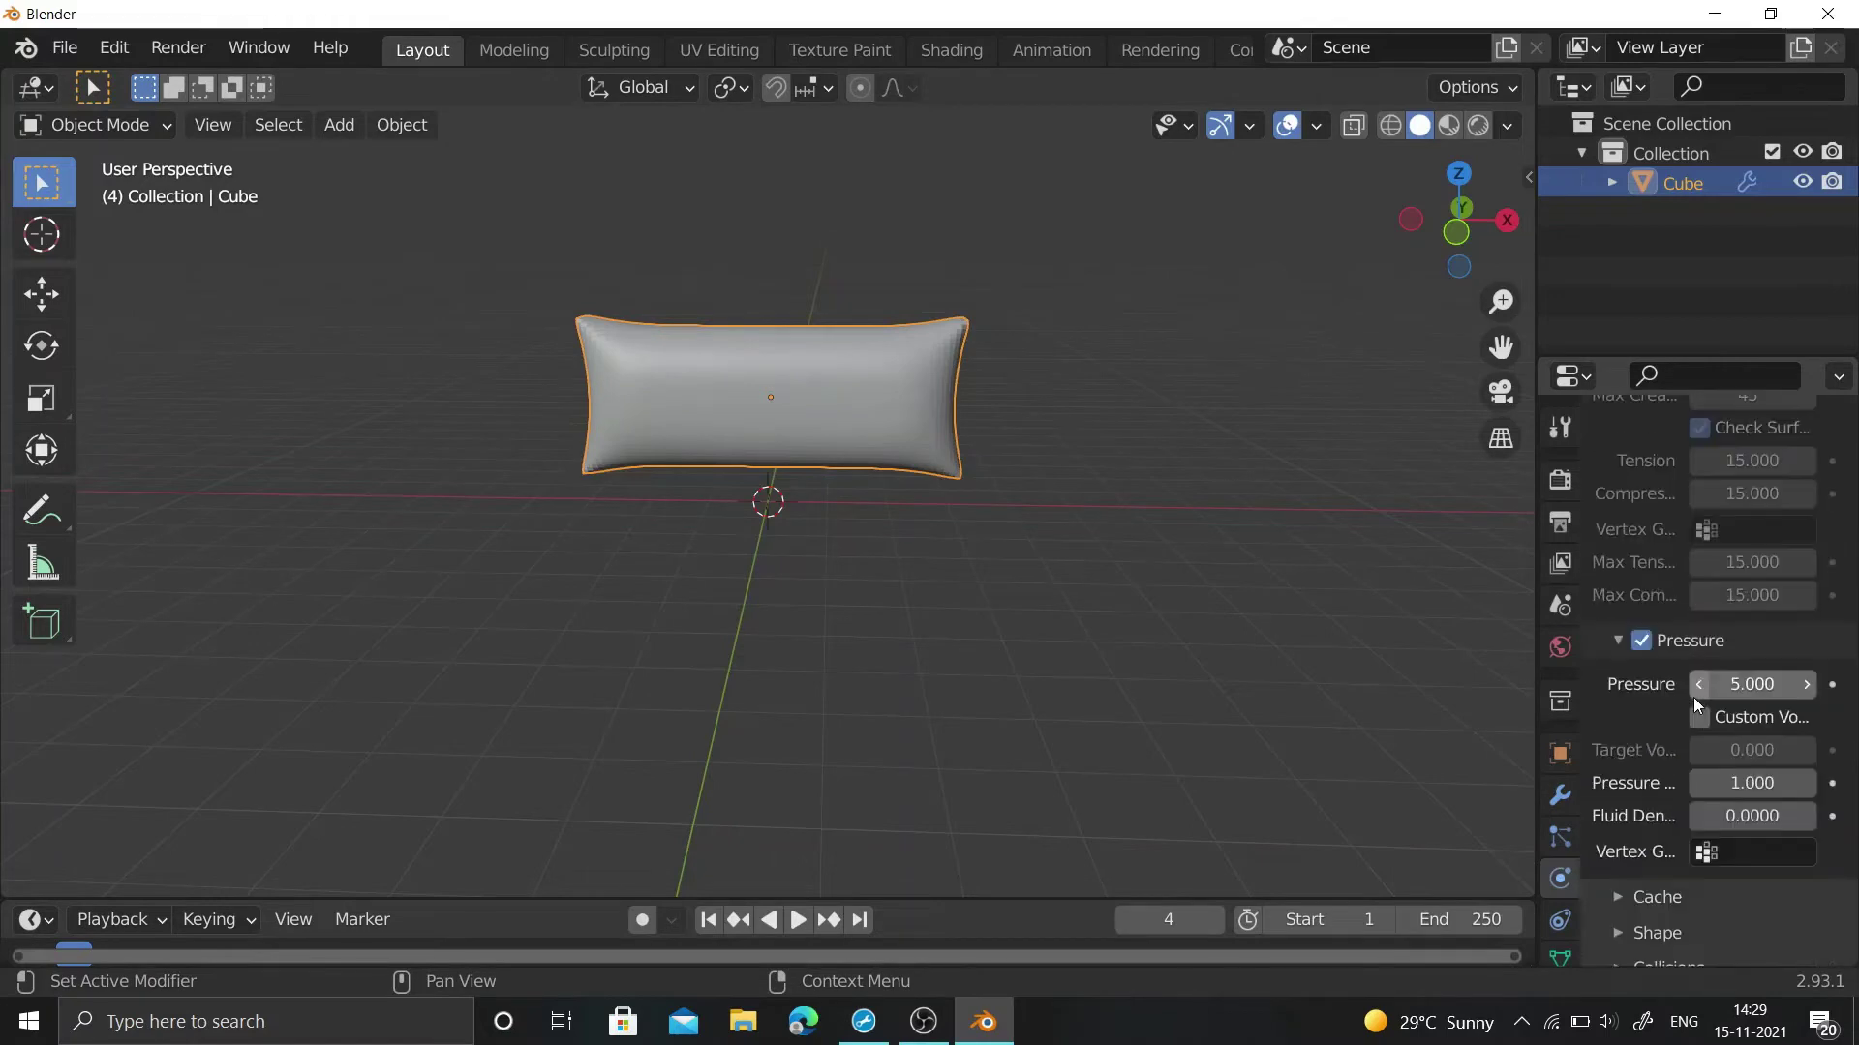
{"action": "left_click", "coordinate": [1764, 683]}
{"action": "type", "text": "5.0"}
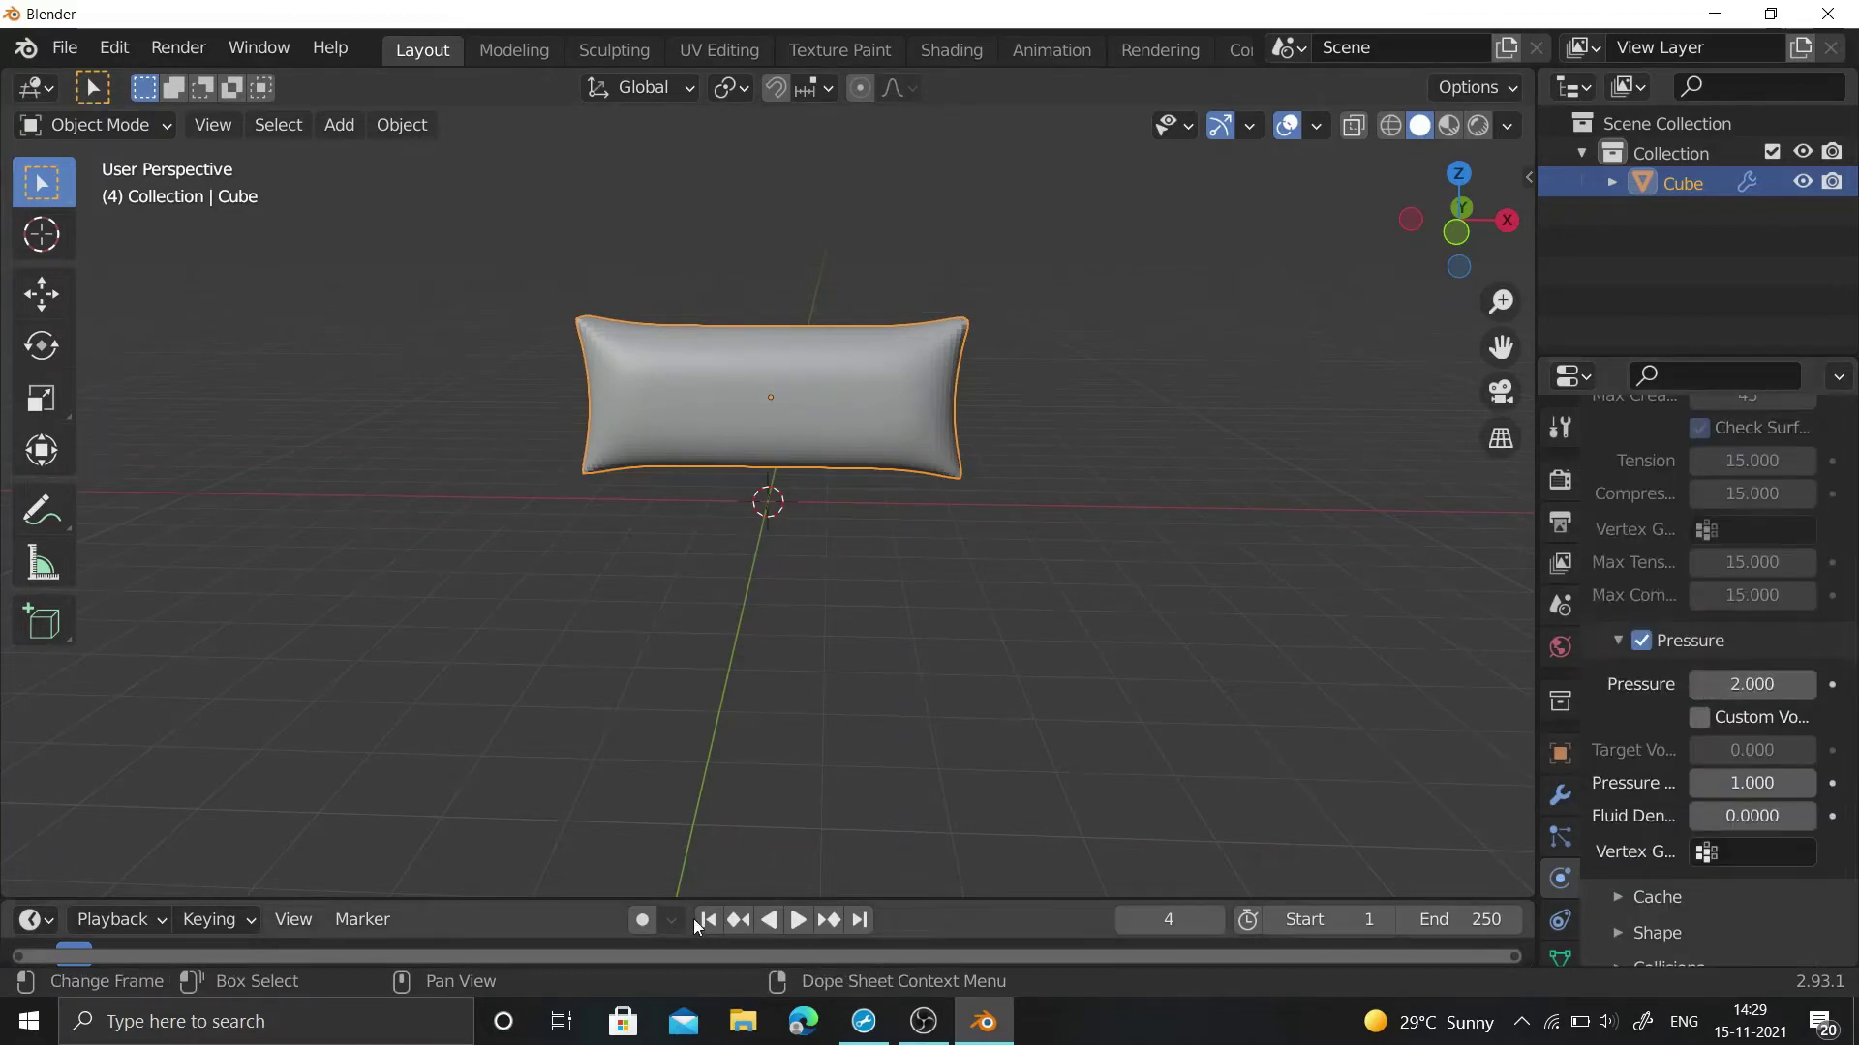
{"action": "left_click", "coordinate": [697, 919]}
{"action": "key", "text": "space"}
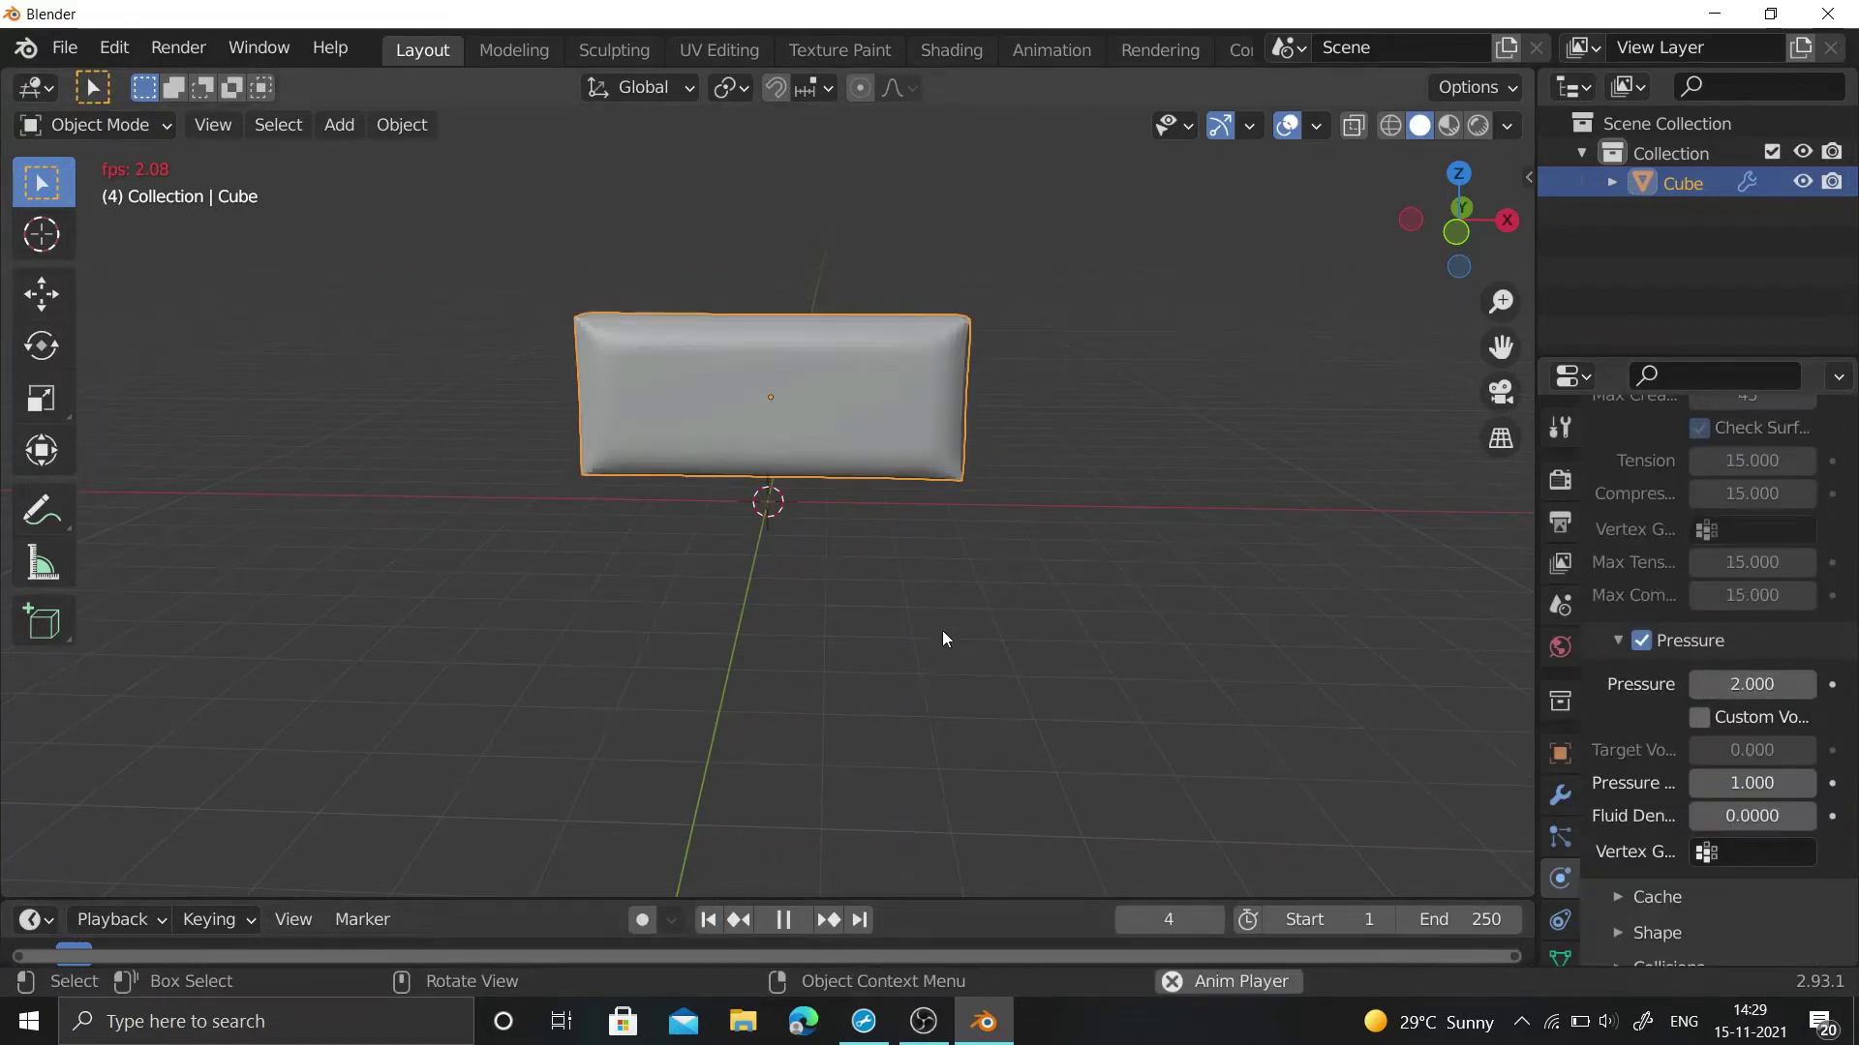
{"action": "key", "text": "space"}
{"action": "left_click", "coordinate": [1125, 919]}
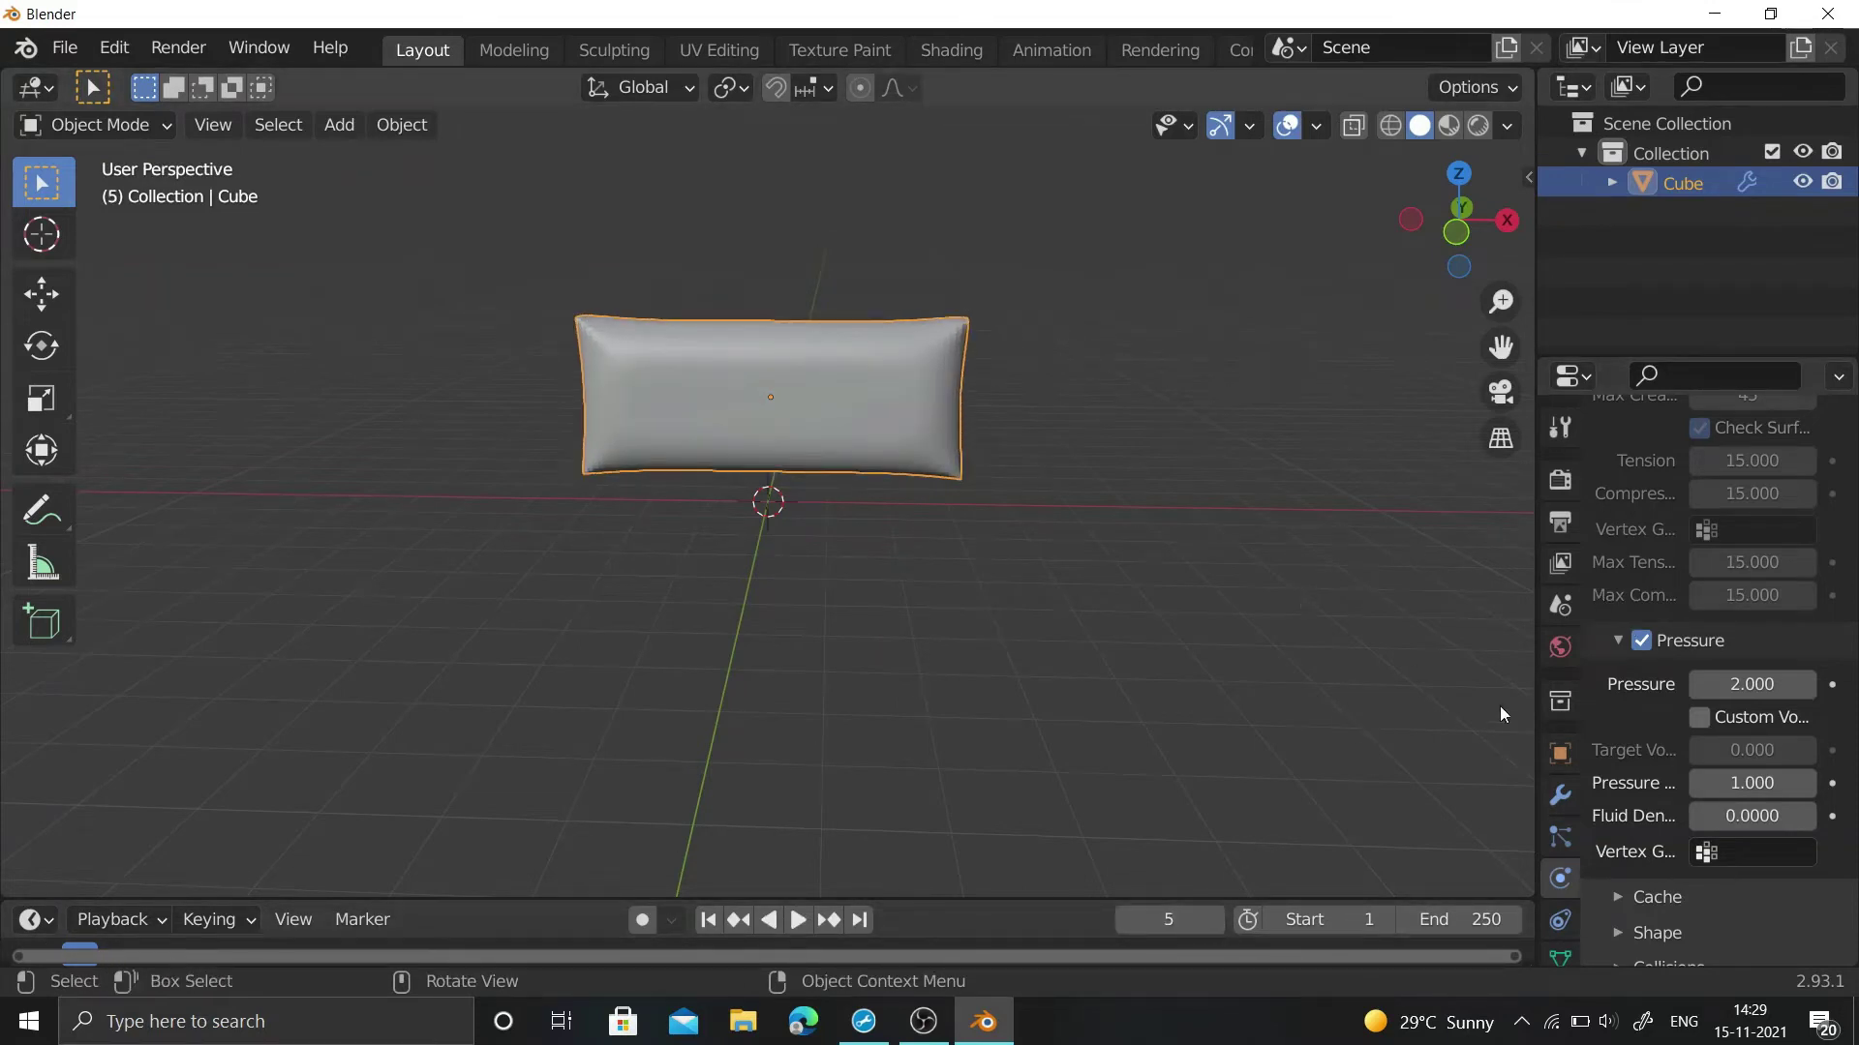
- Apply the Cloth modifier at frame 5 to freeze the puffed pillow shape
{"action": "left_click", "coordinate": [1559, 795]}
{"action": "left_click", "coordinate": [1762, 526]}
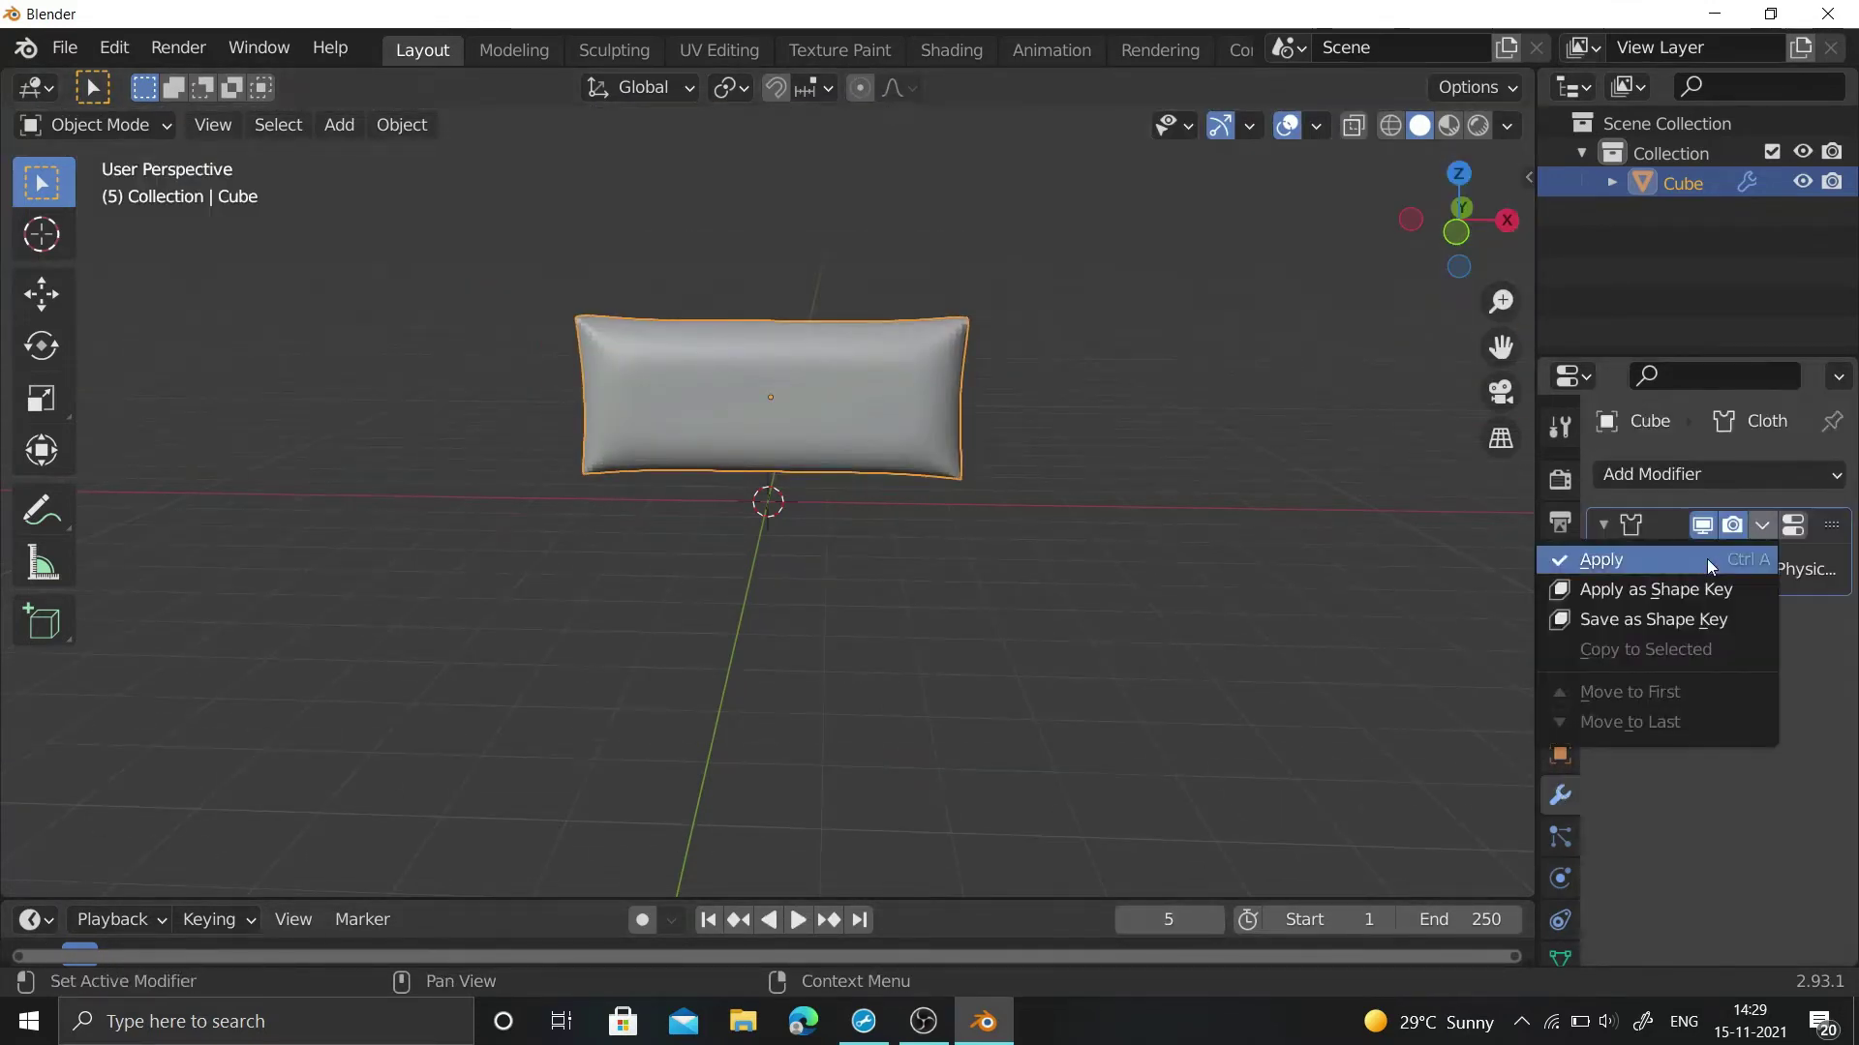
{"action": "left_click", "coordinate": [1706, 557]}
{"action": "mouse_move", "coordinate": [1189, 410]}
{"action": "middle_mouse_down"}
{"action": "mouse_move", "coordinate": [1026, 426]}
{"action": "mouse_move", "coordinate": [914, 147]}
{"action": "middle_mouse_up"}
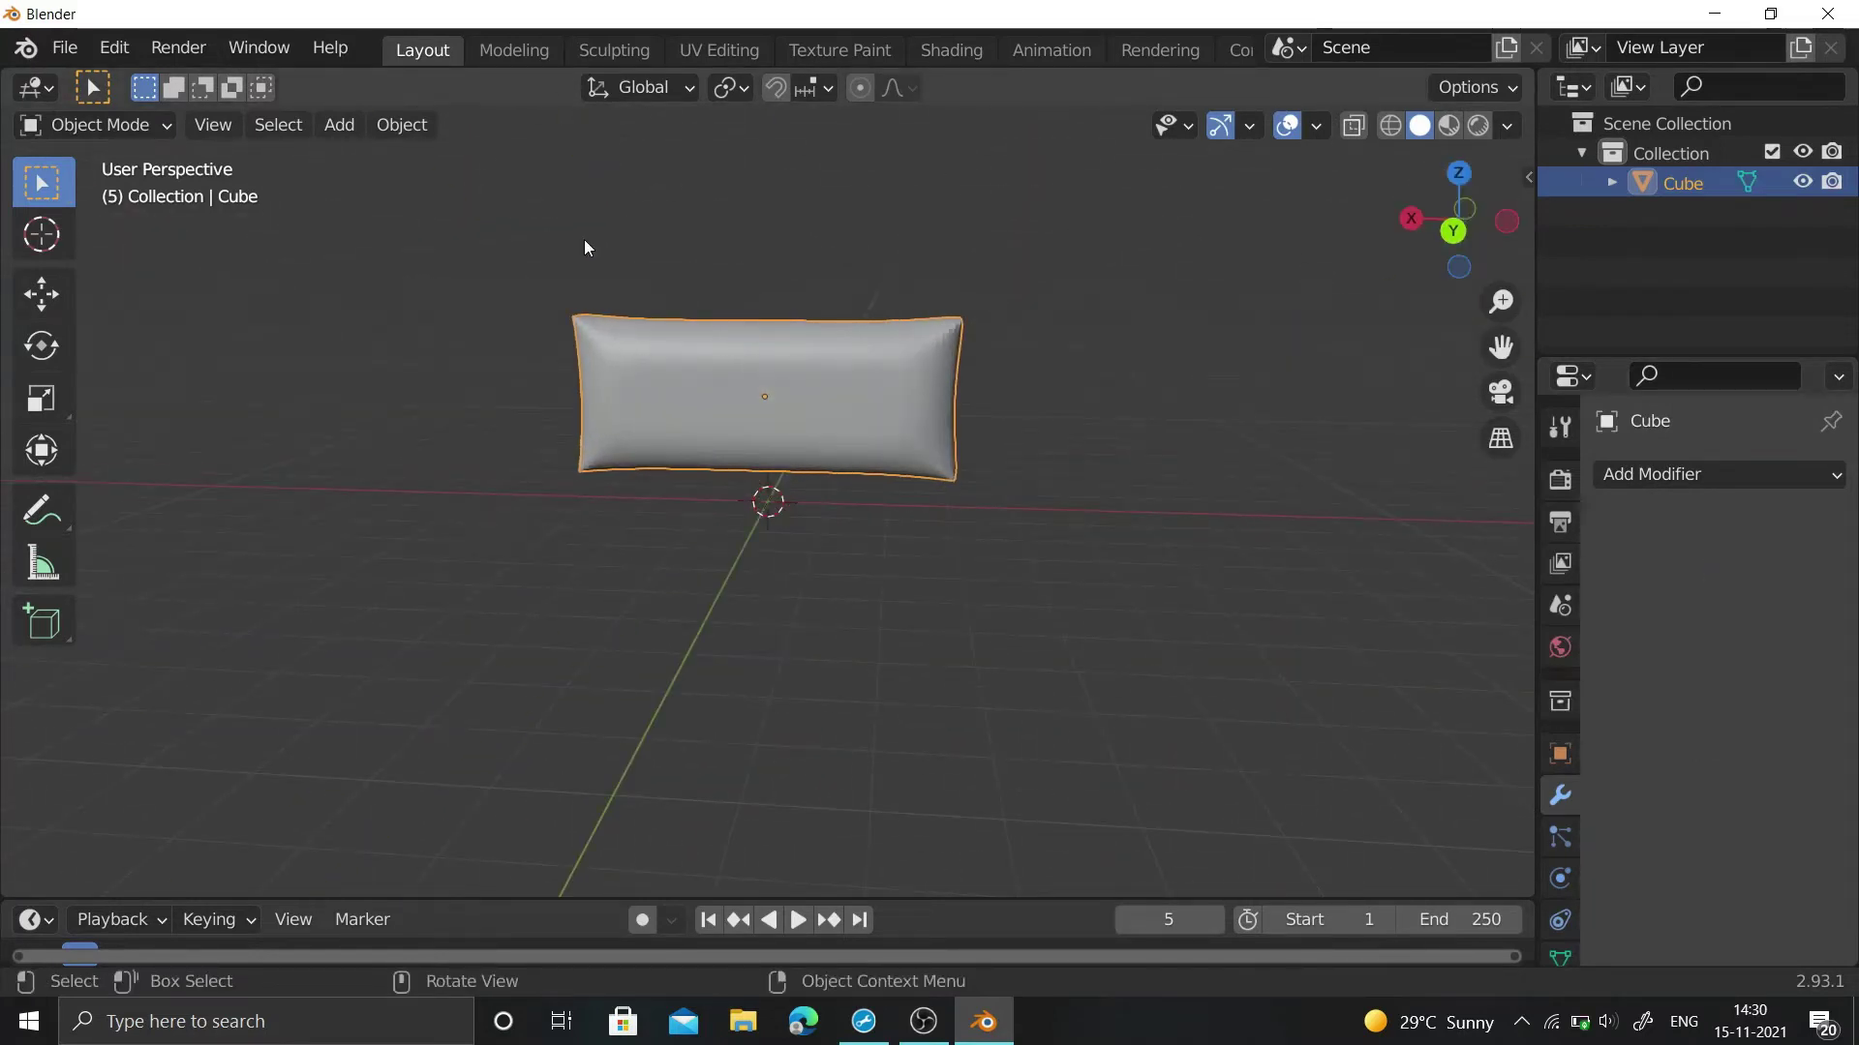
{"action": "left_click", "coordinate": [616, 47]}
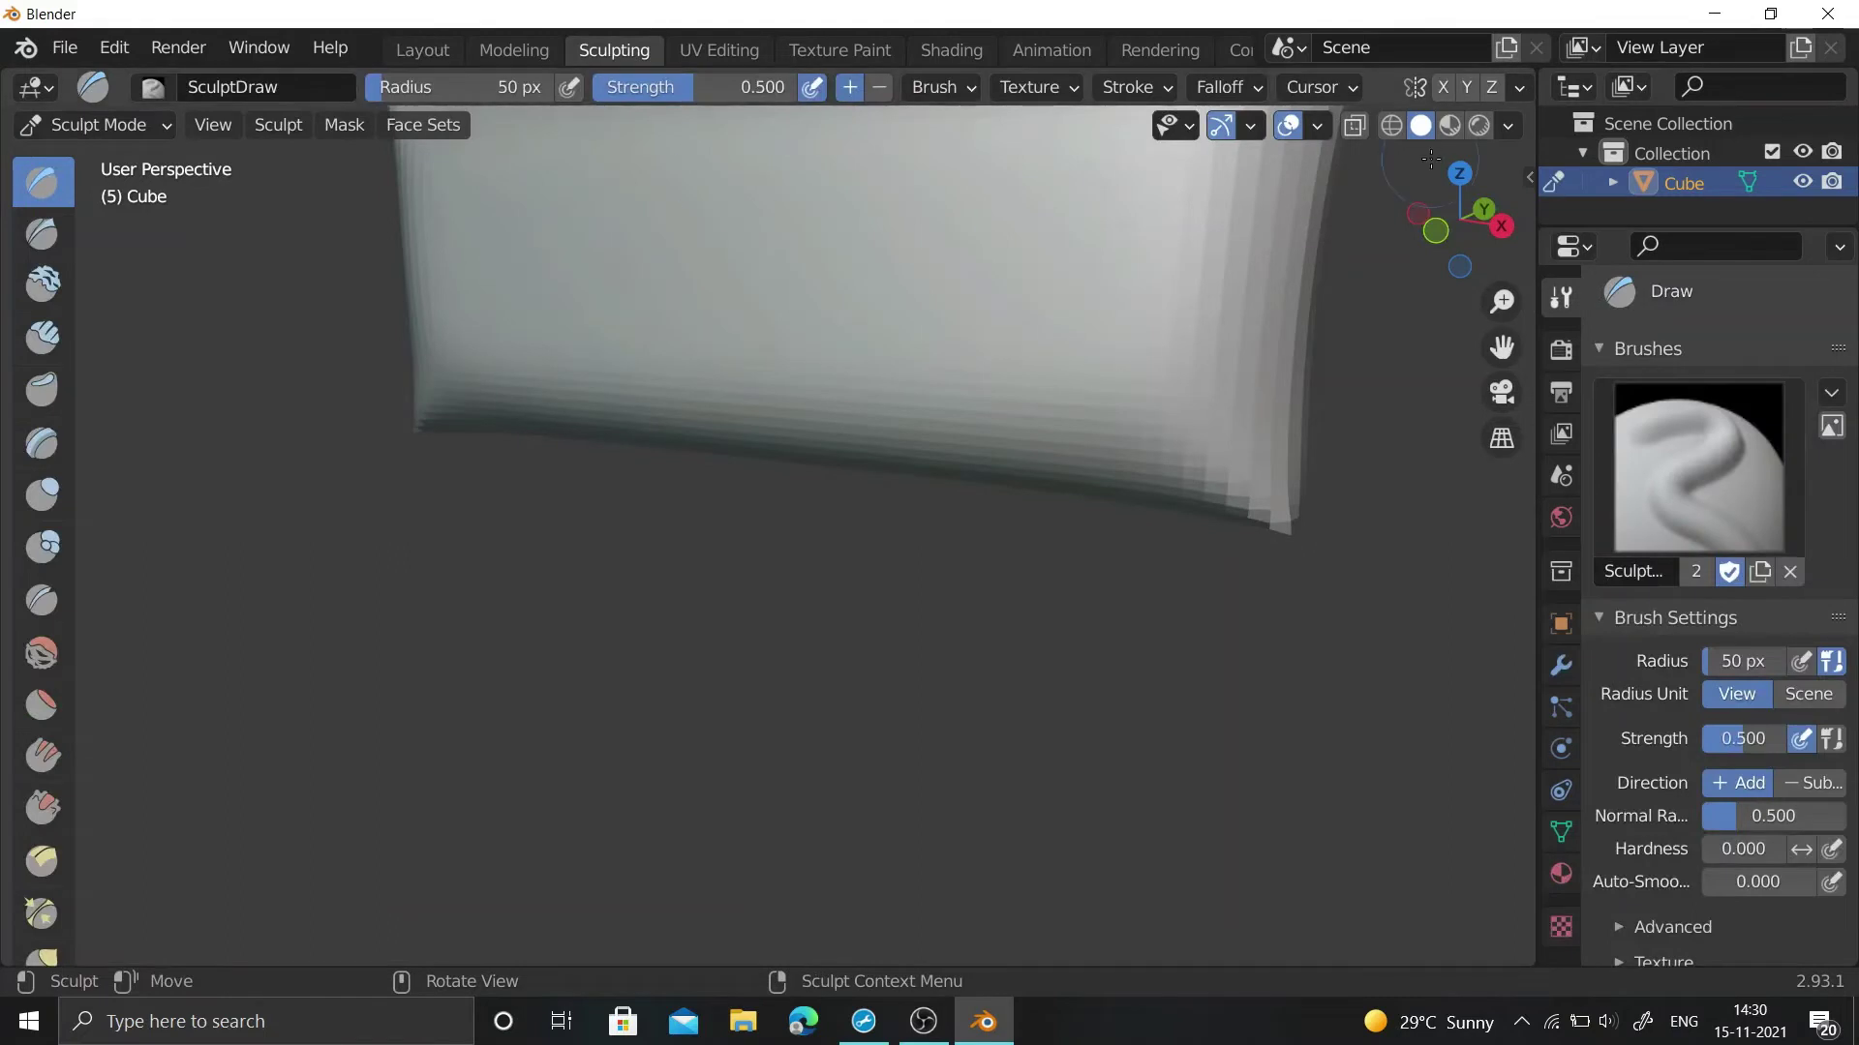
- Sculpt wrinkles across the pillow front with the Cloth brush at 147 px radius
{"action": "scroll", "coordinate": [1430, 160], "scroll_direction": "down", "scroll_amount": 3}
{"action": "middle_click_drag", "start_coordinate": [1501, 348], "coordinate": [739, 294]}
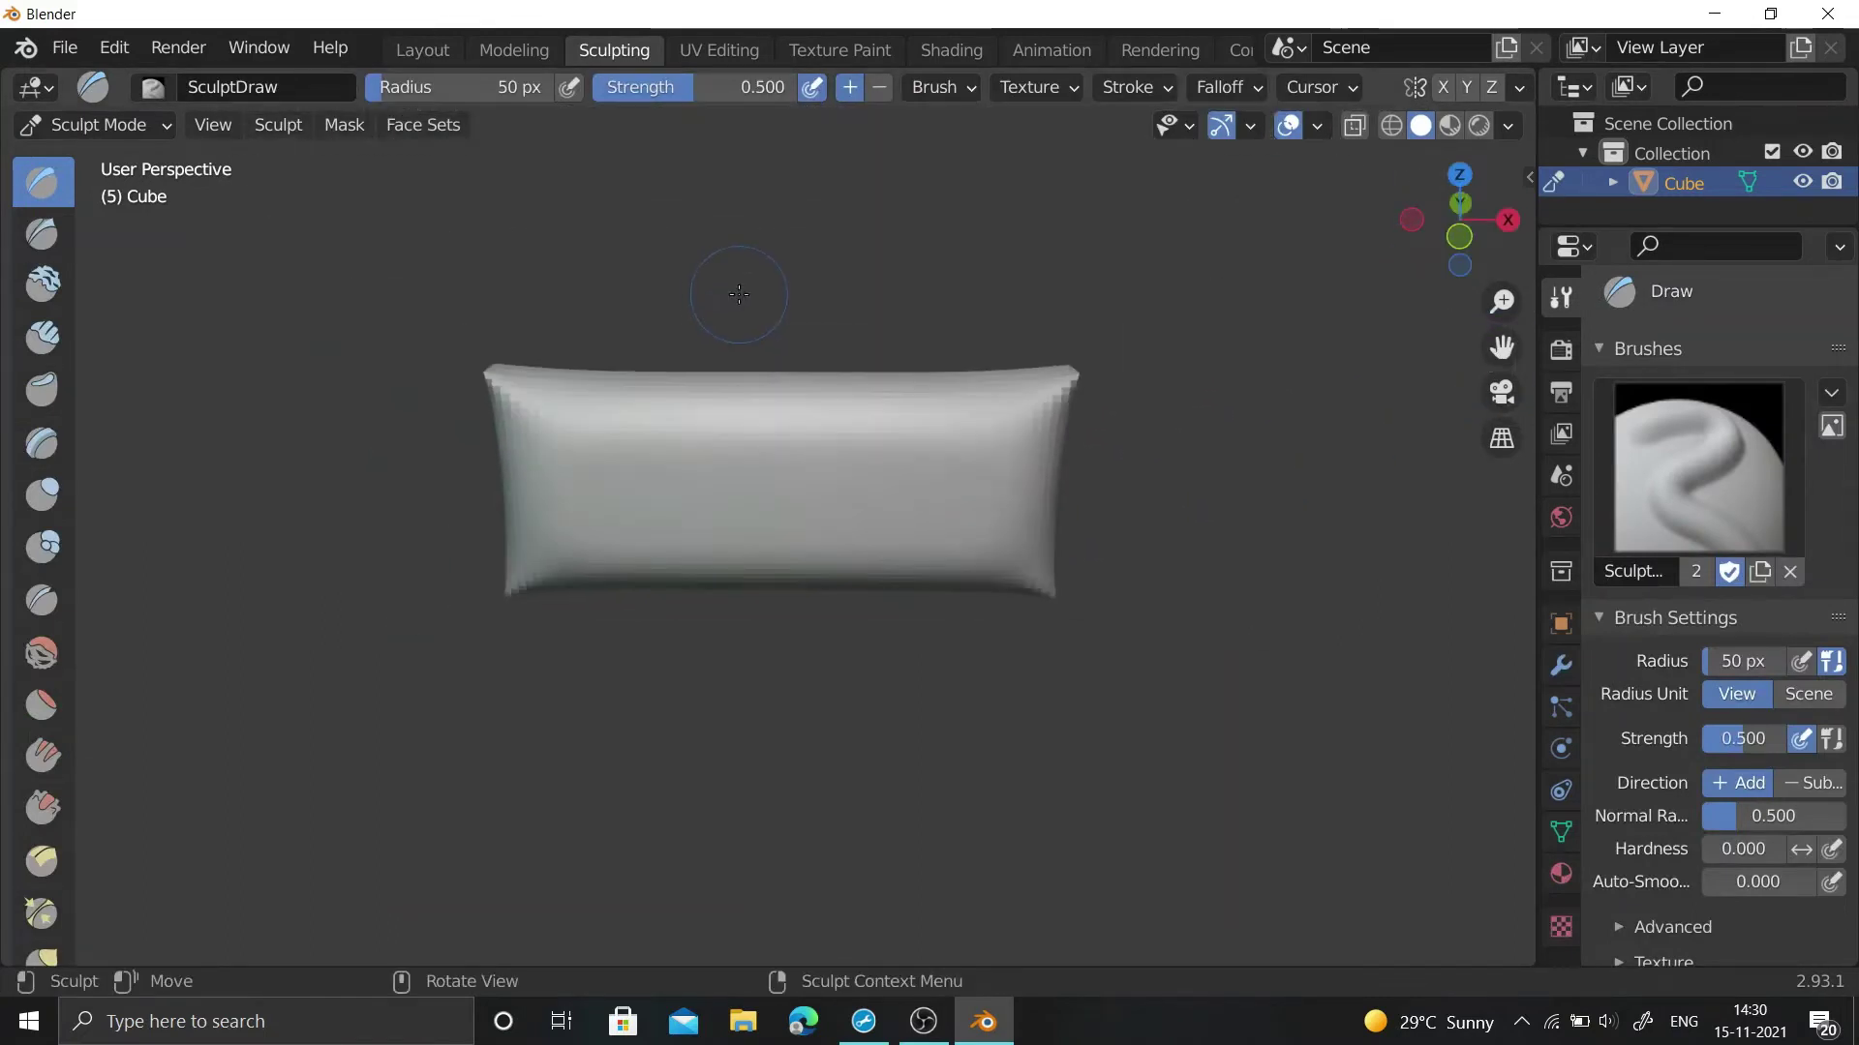
{"action": "scroll", "coordinate": [45, 754], "scroll_direction": "down", "scroll_amount": 5}
{"action": "scroll", "coordinate": [46, 754], "scroll_direction": "down", "scroll_amount": 5}
{"action": "left_click", "coordinate": [43, 777]}
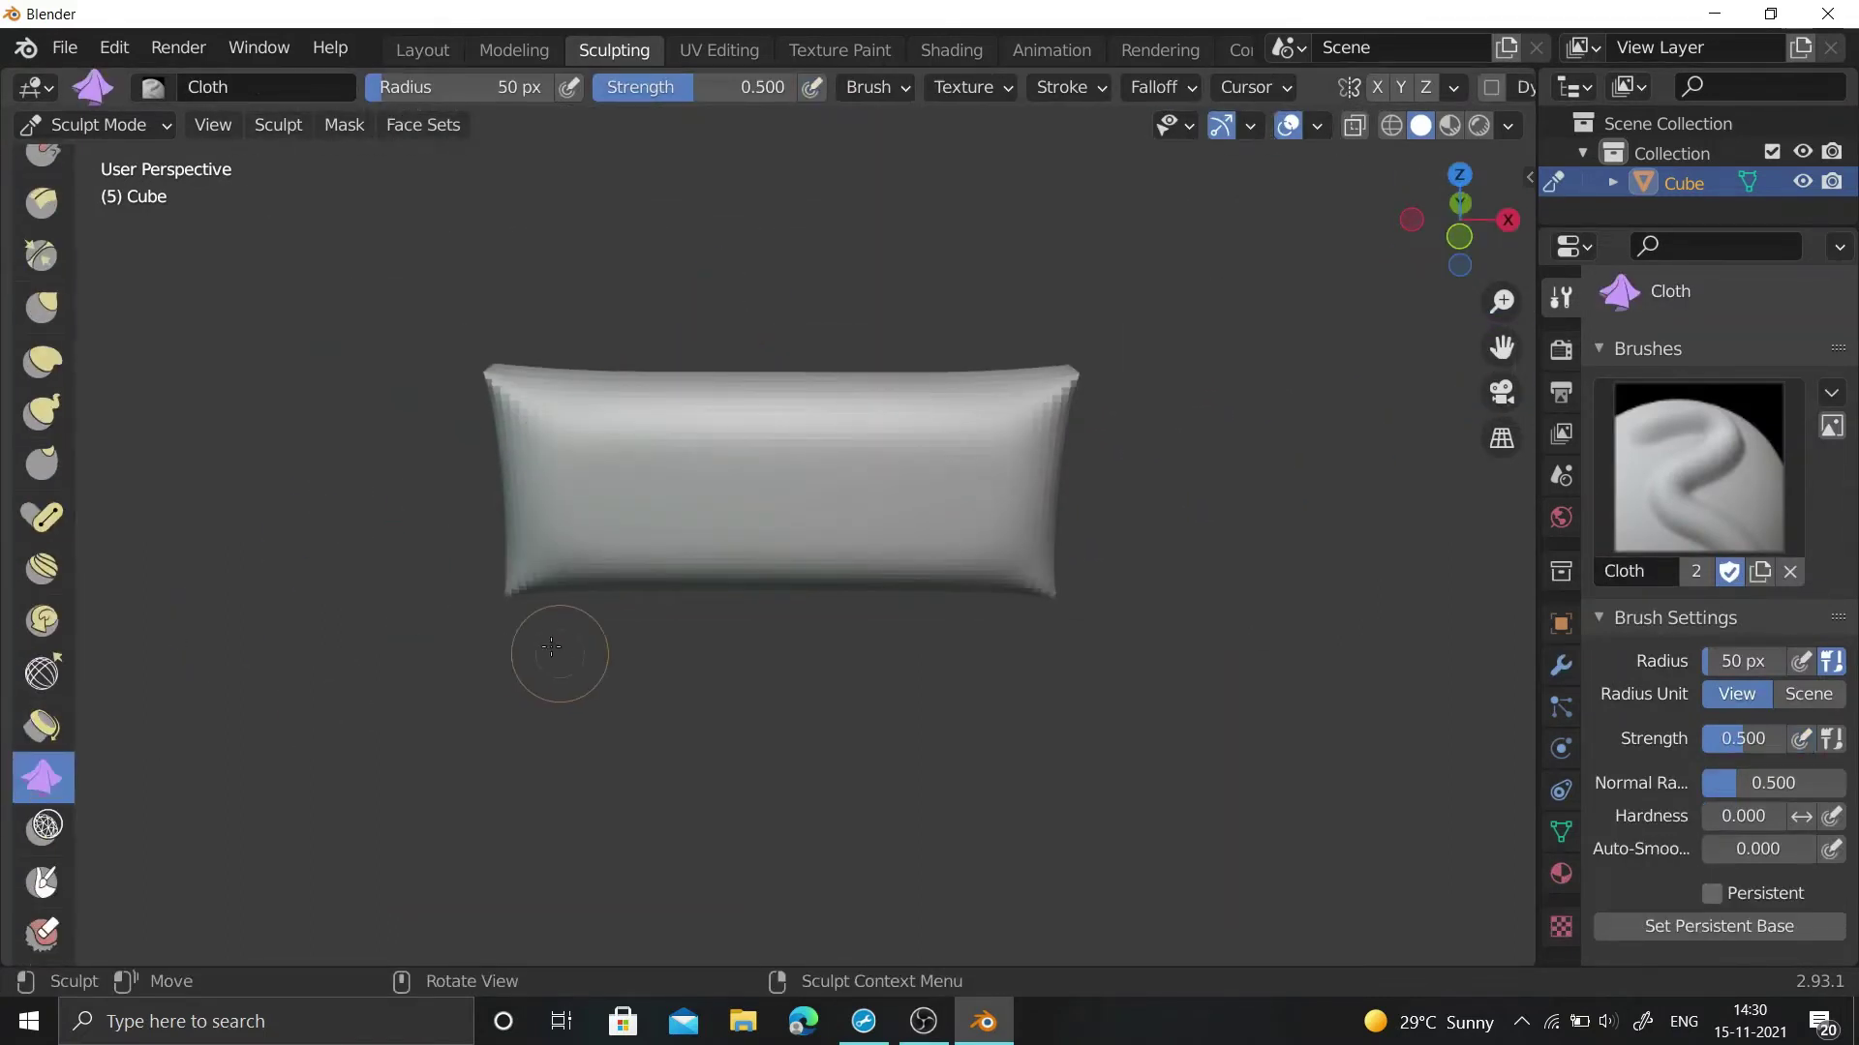
{"action": "key", "text": "f"}
{"action": "left_click", "coordinate": [663, 481]}
{"action": "left_click_drag", "start_coordinate": [663, 482], "coordinate": [632, 458]}
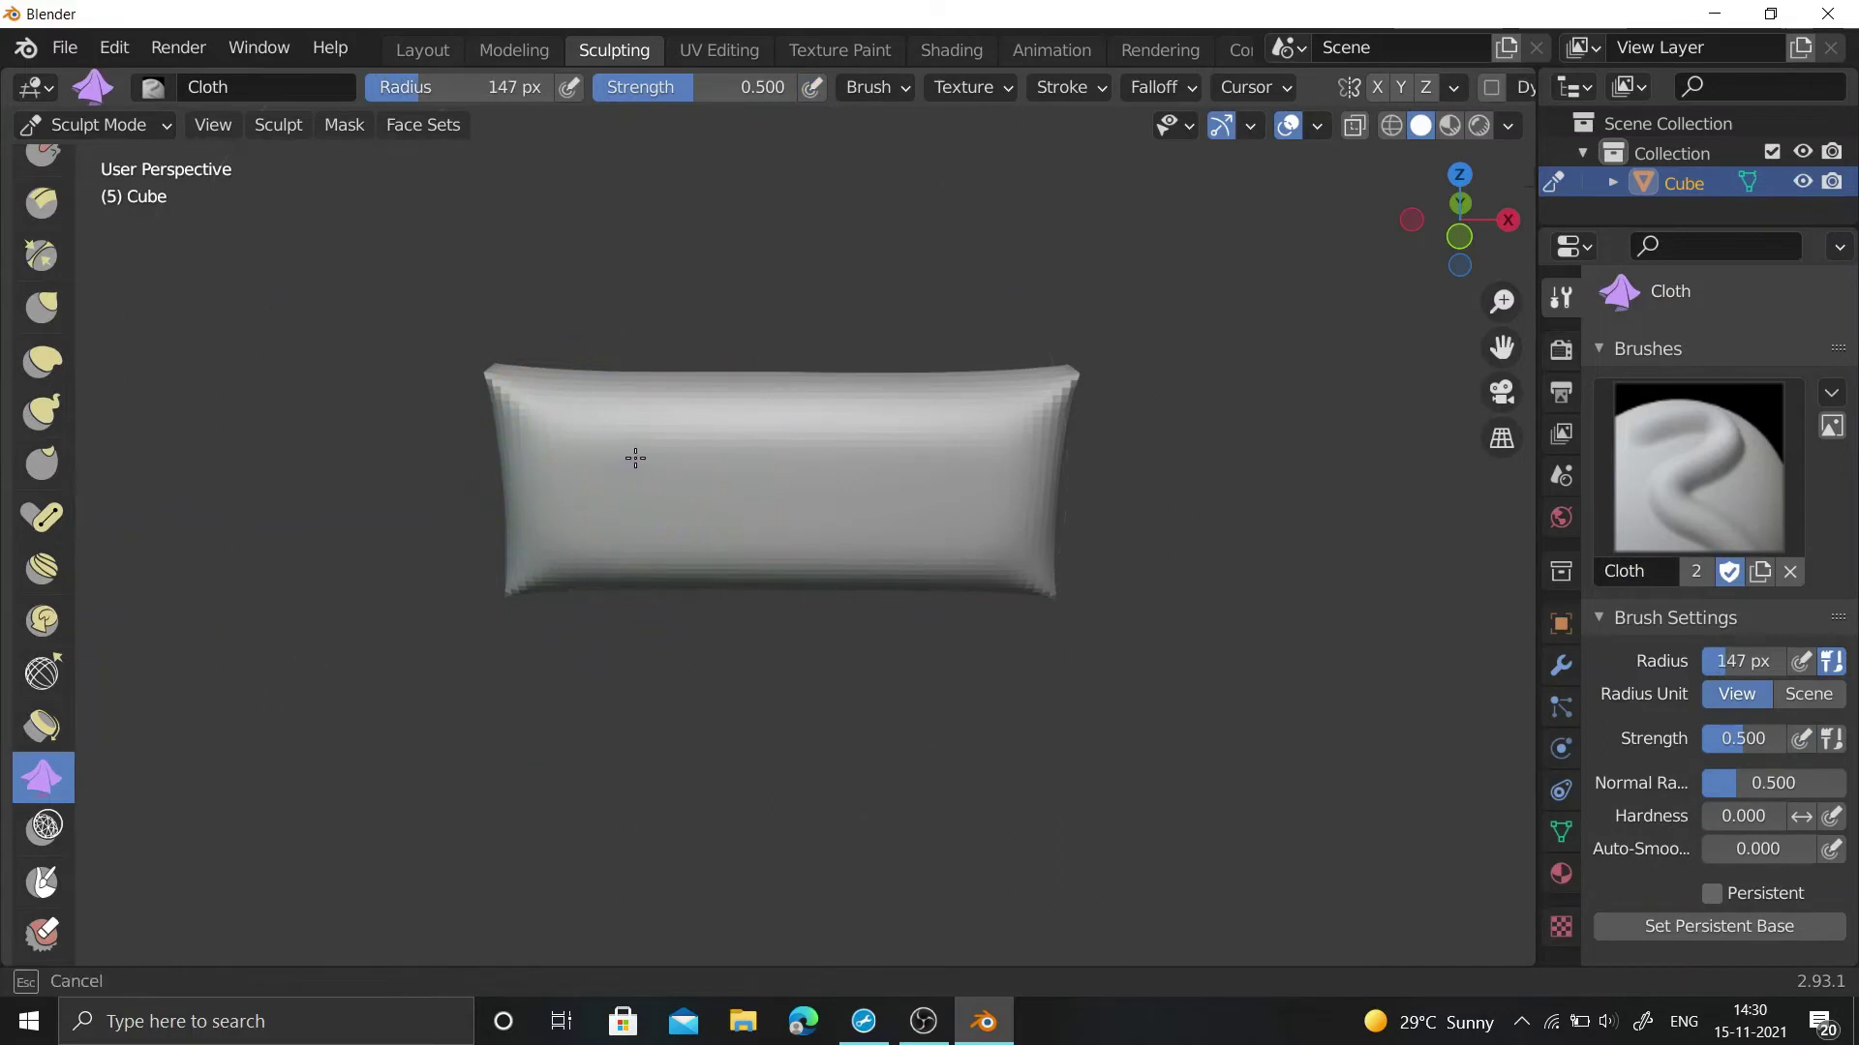
{"action": "left_click", "coordinate": [511, 408]}
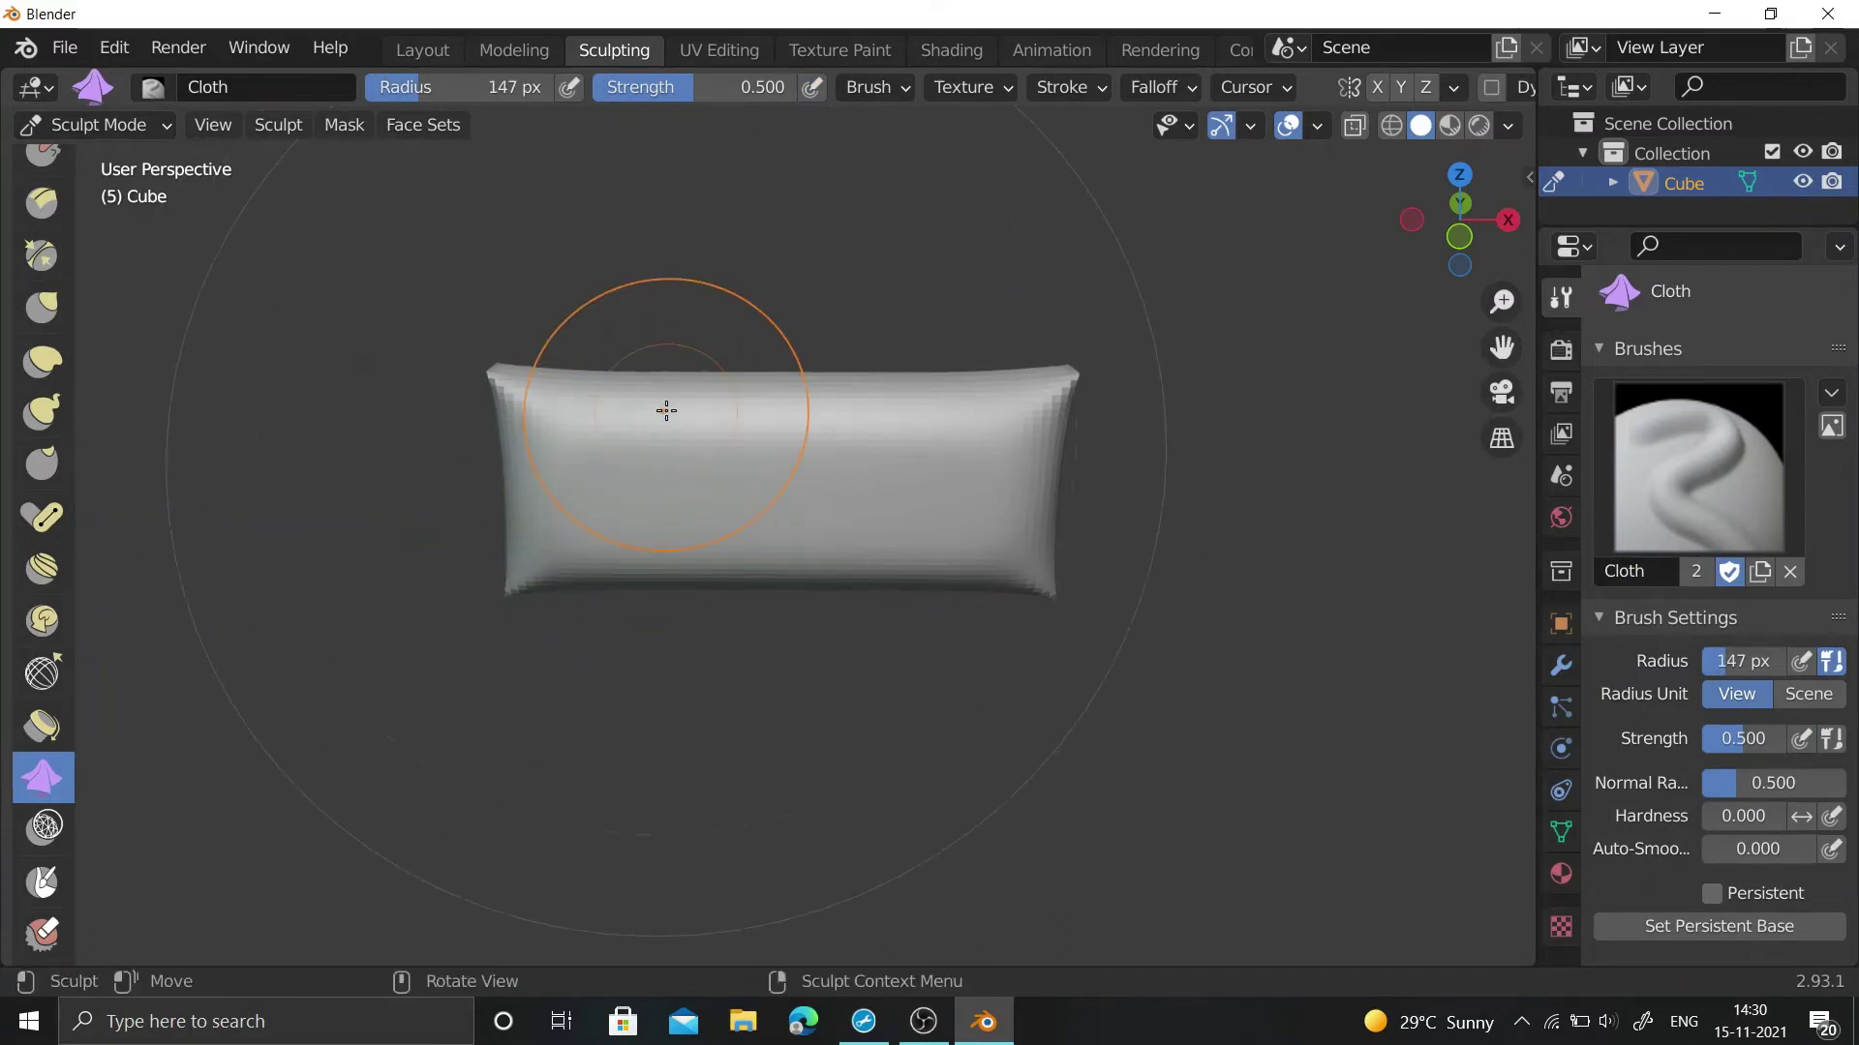
{"action": "mouse_move", "coordinate": [666, 410]}
{"action": "left_mouse_down"}
{"action": "mouse_move", "coordinate": [809, 469]}
{"action": "mouse_move", "coordinate": [886, 466]}
{"action": "left_mouse_up"}
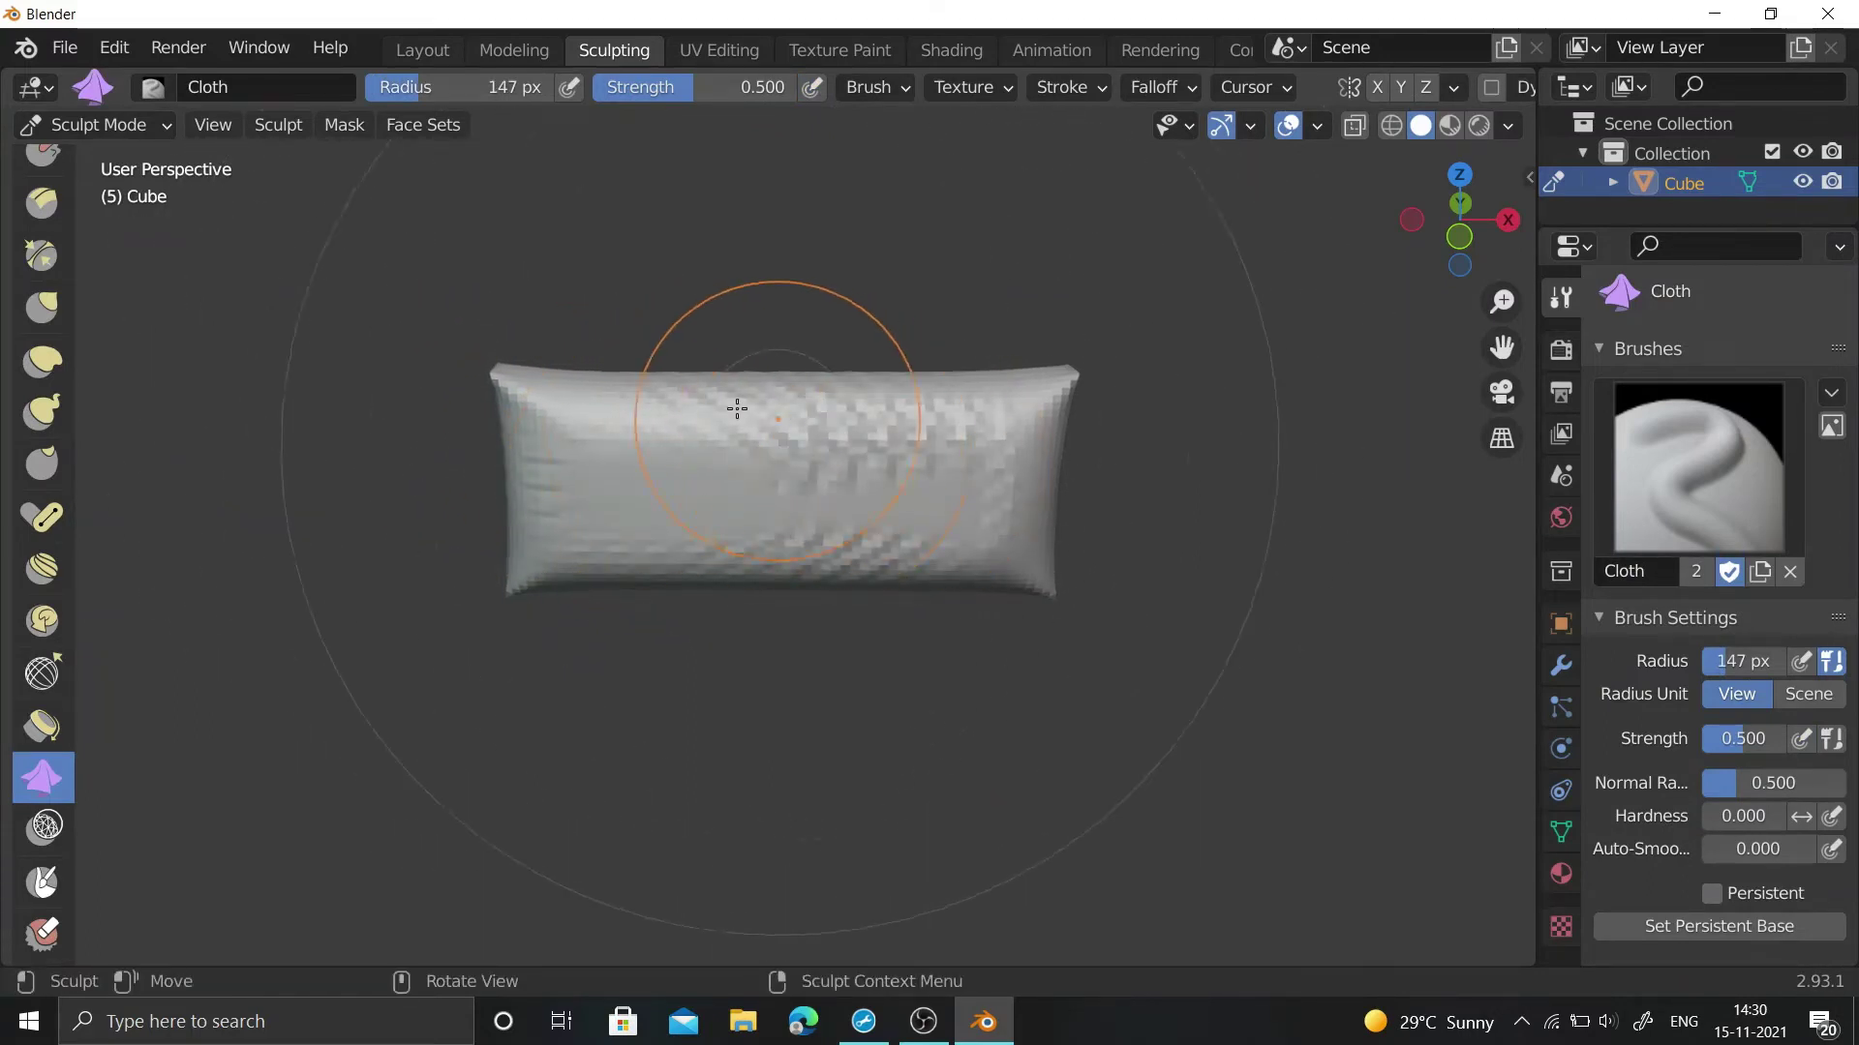
{"action": "left_click_drag", "start_coordinate": [1460, 227], "coordinate": [1374, 242]}
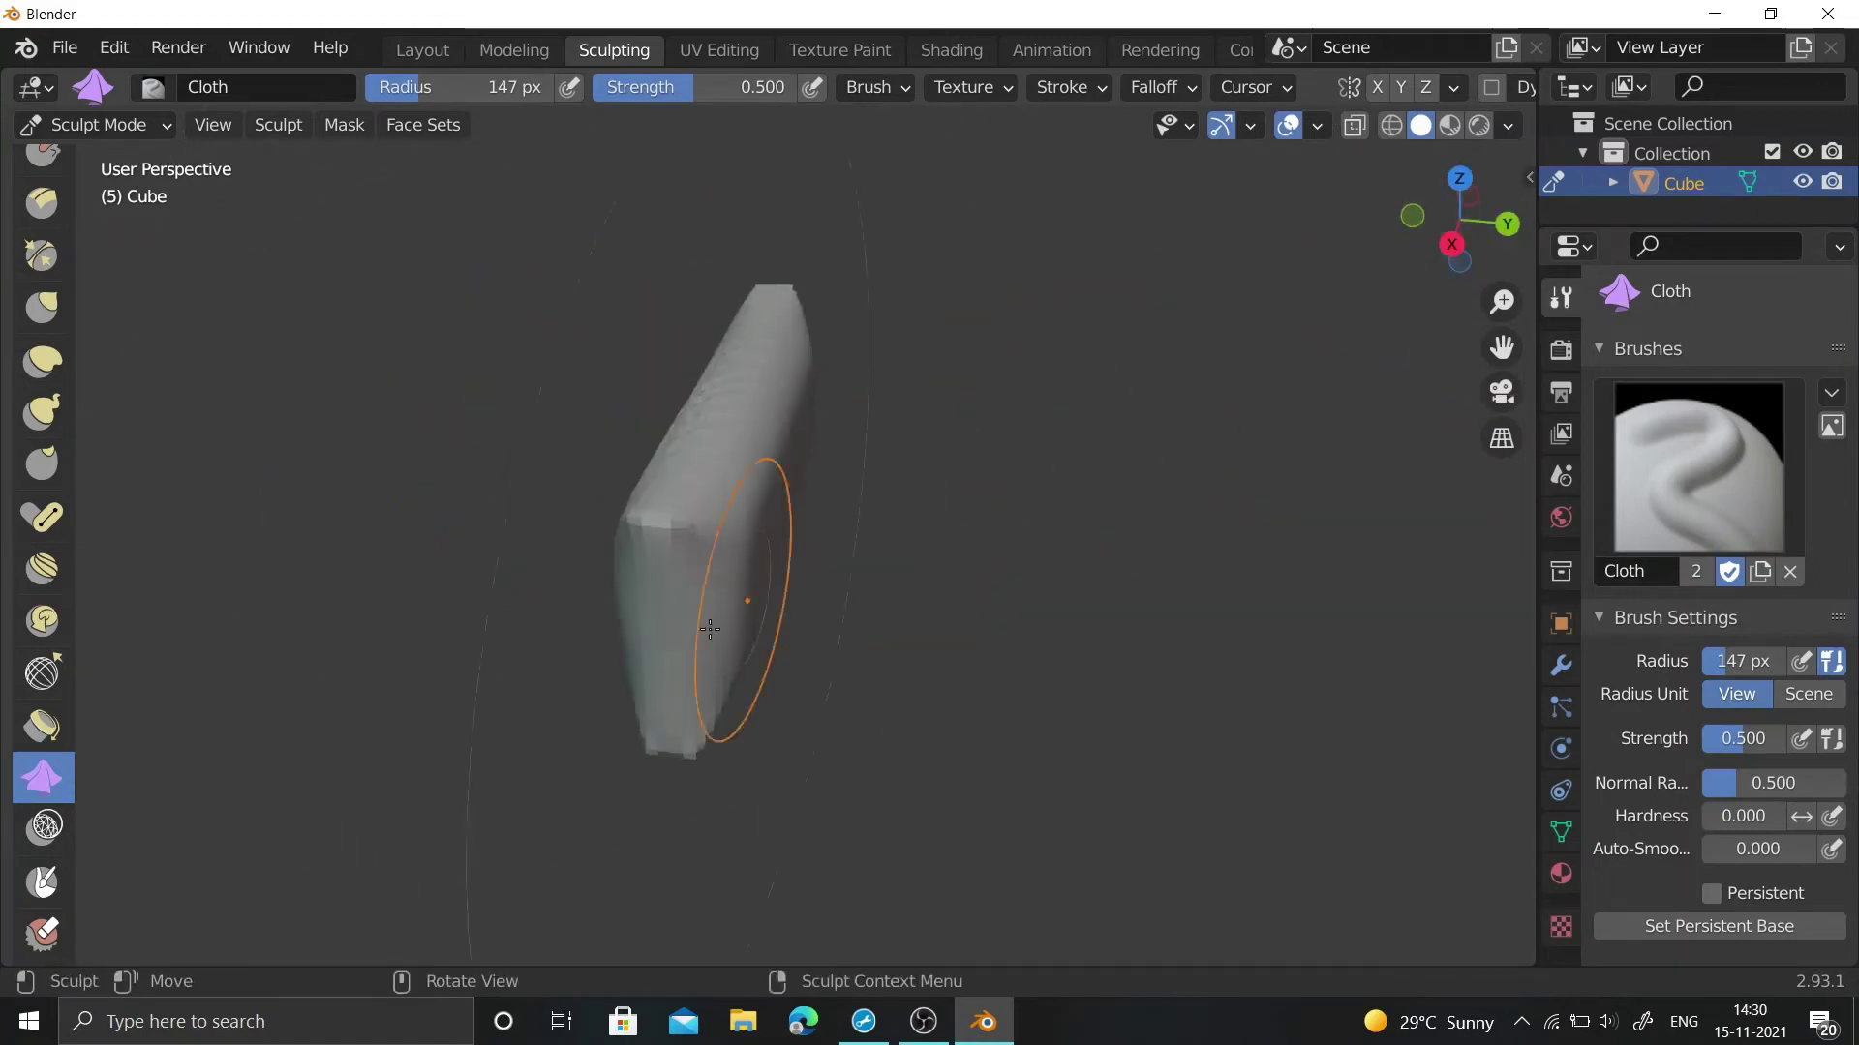
- Set the Smooth brush strength to 0.357, then return to Layout's Object Mode
{"action": "key", "text": "shift+s"}
{"action": "key", "text": "shift+f"}
{"action": "left_click", "coordinate": [677, 522]}
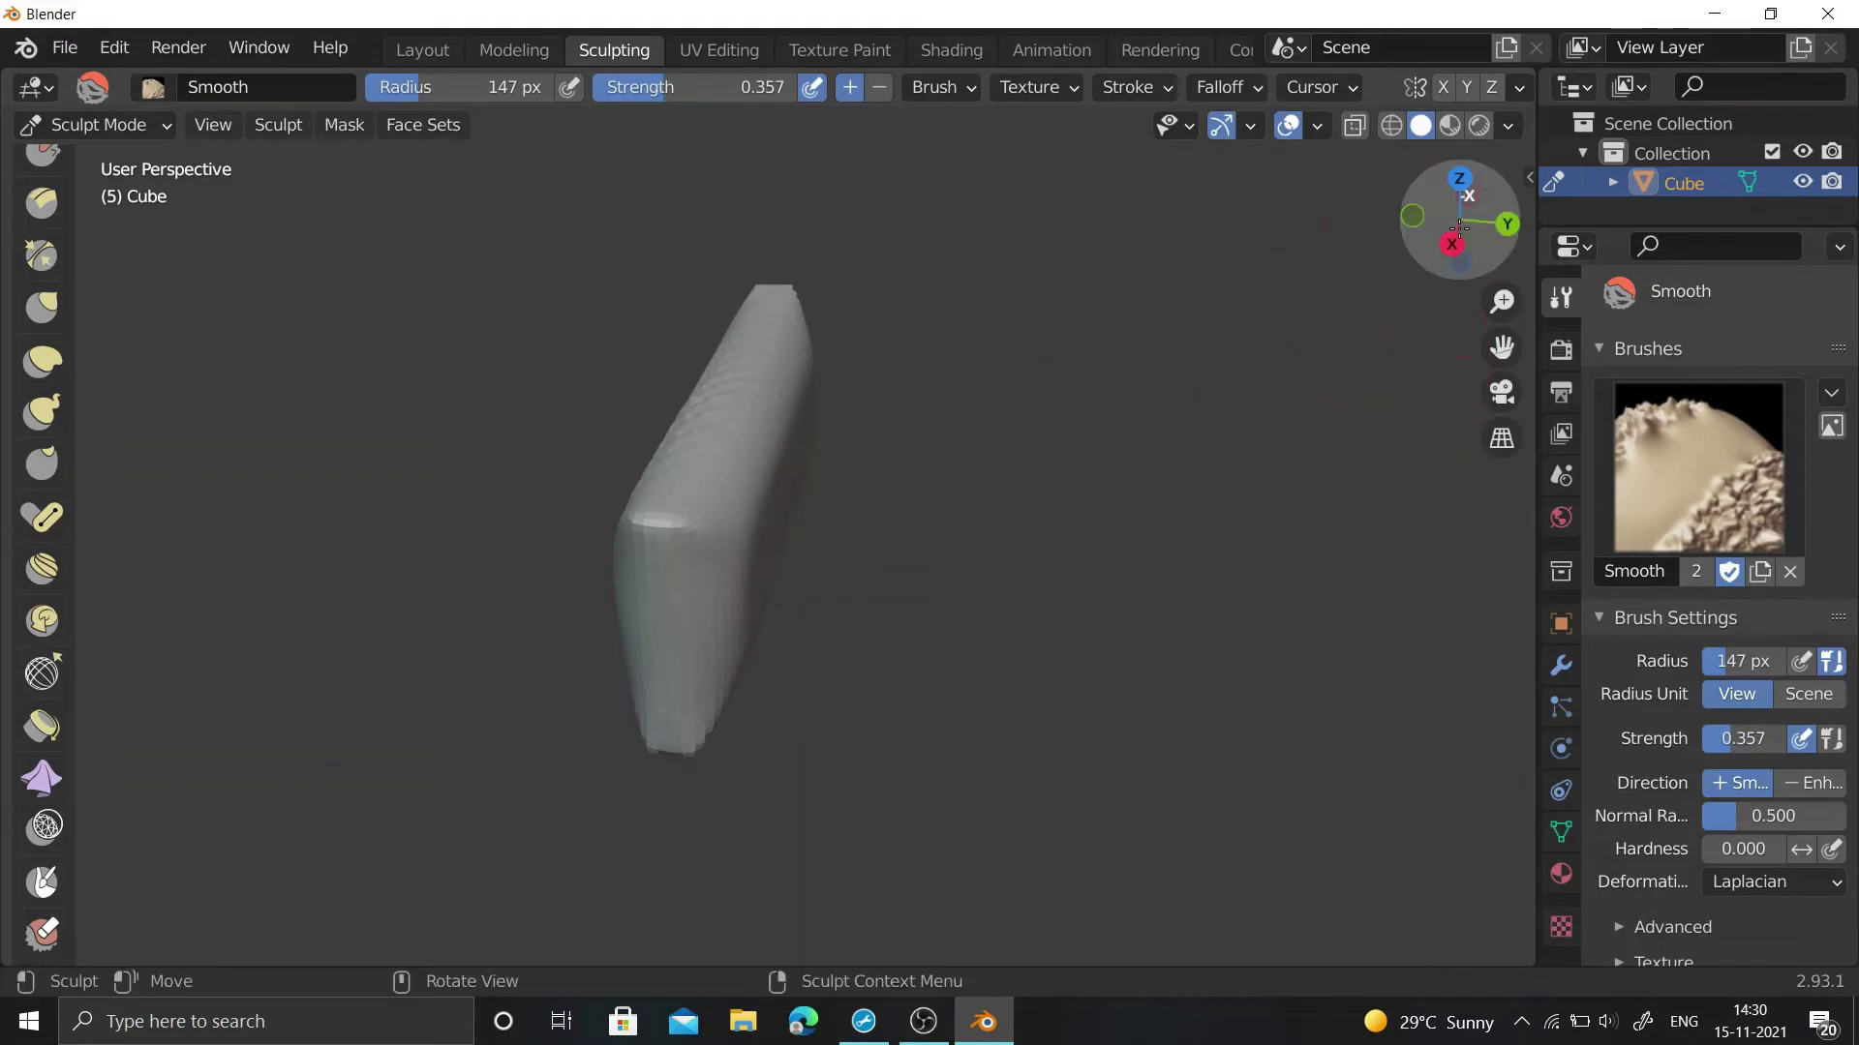
{"action": "left_click_drag", "start_coordinate": [1460, 224], "coordinate": [757, 470]}
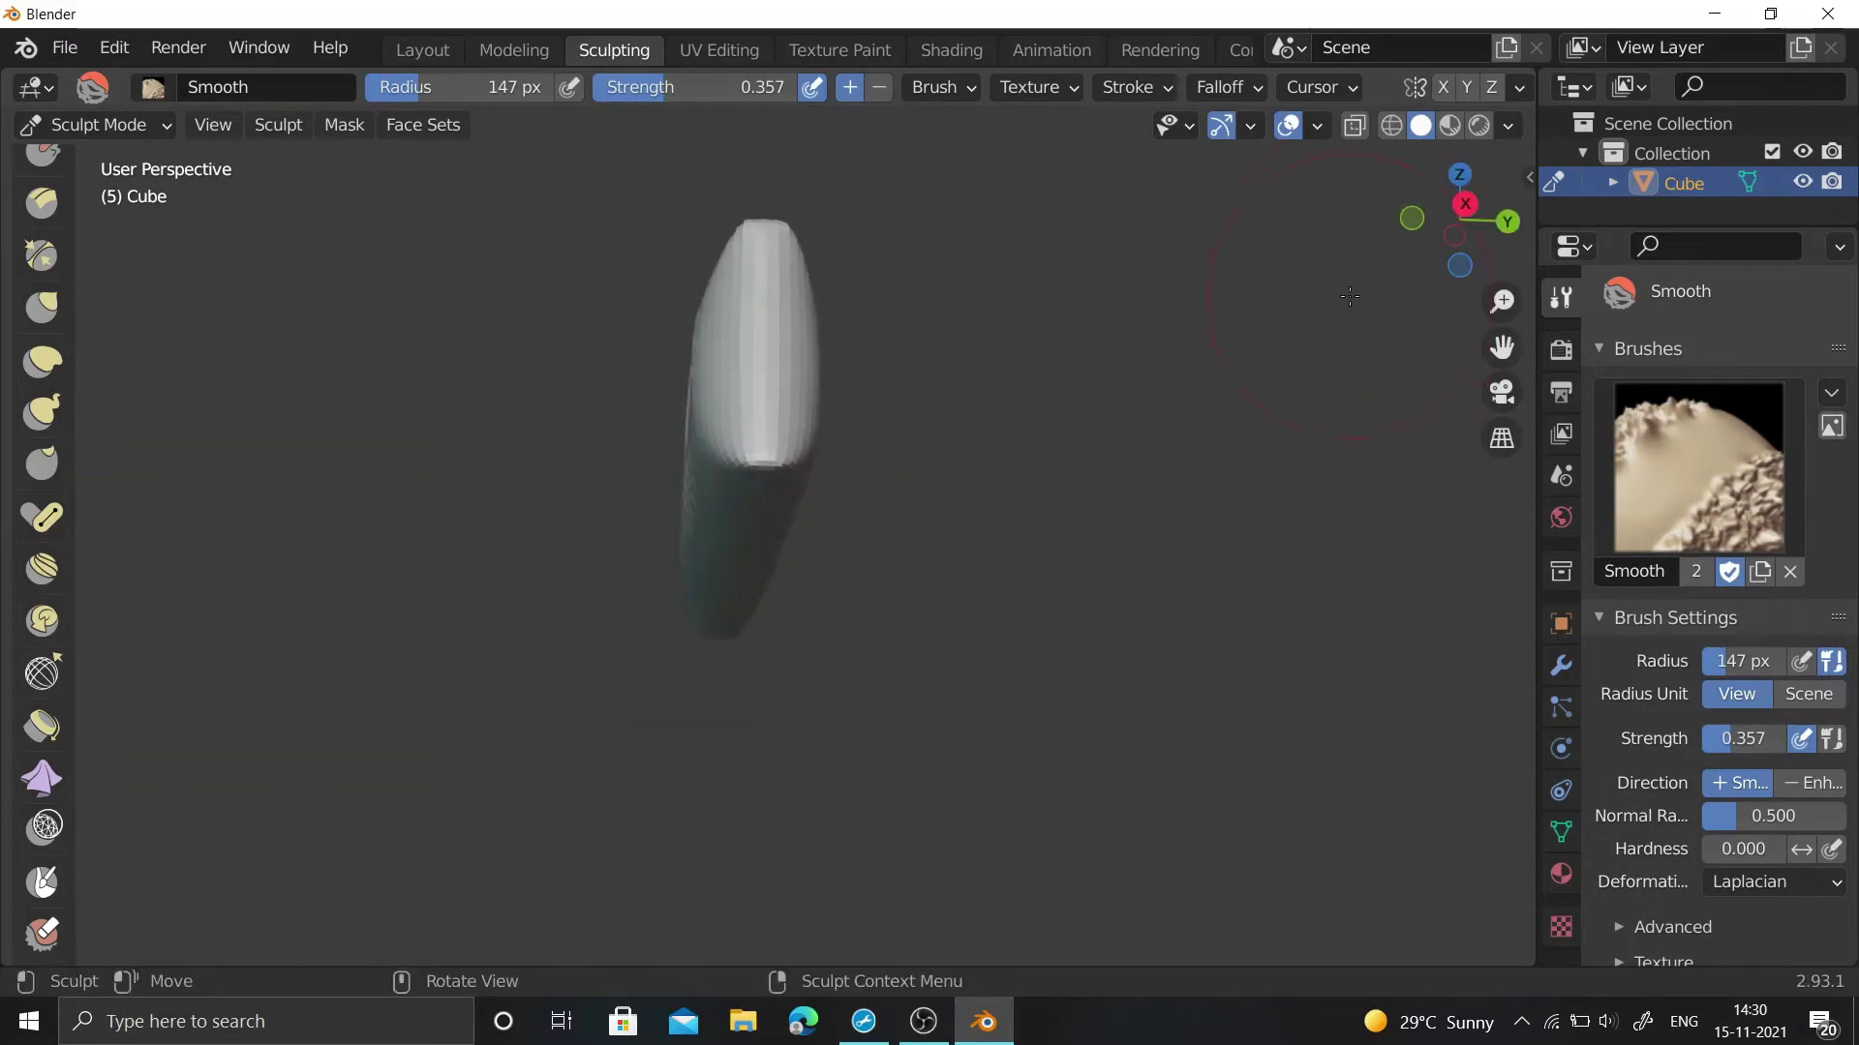
{"action": "middle_click_drag", "start_coordinate": [1349, 296], "coordinate": [420, 364]}
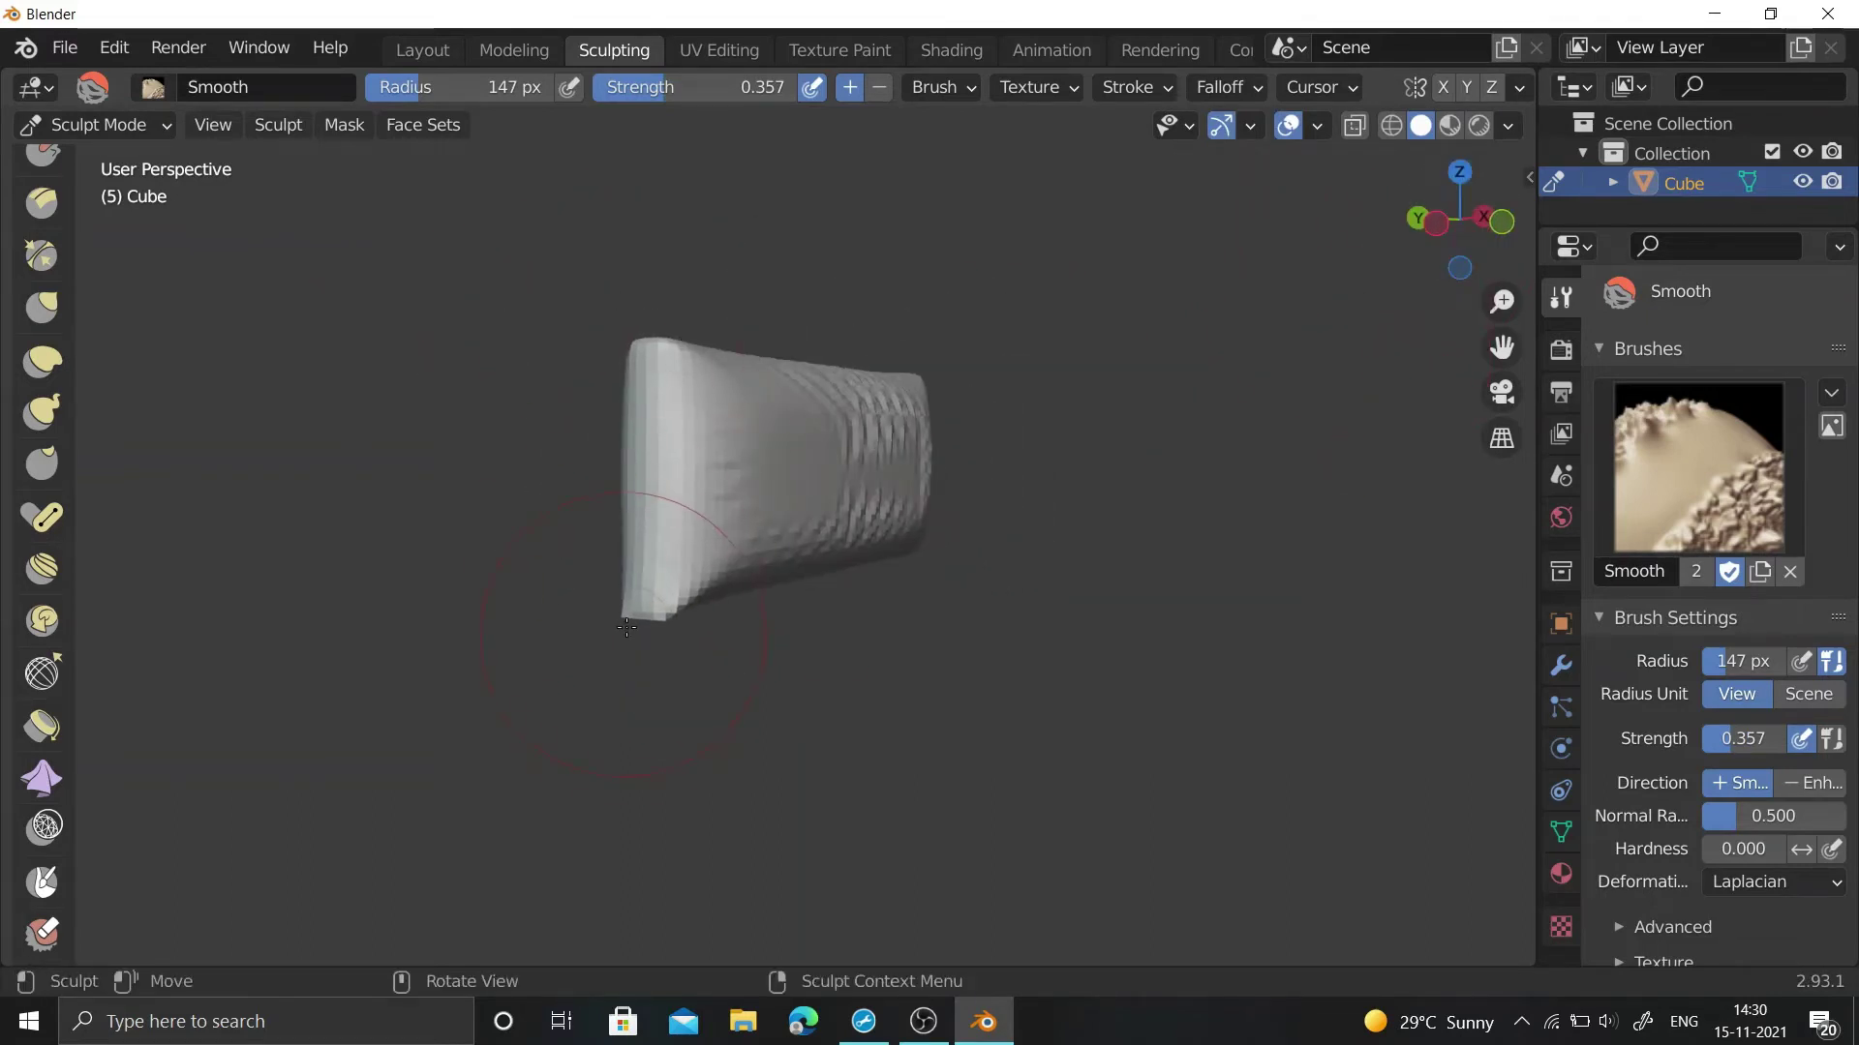
{"action": "mouse_move", "coordinate": [1152, 367]}
{"action": "middle_mouse_down"}
{"action": "mouse_move", "coordinate": [549, 306]}
{"action": "mouse_move", "coordinate": [970, 352]}
{"action": "middle_mouse_up"}
{"action": "key", "text": "ctrl+Page_Up"}
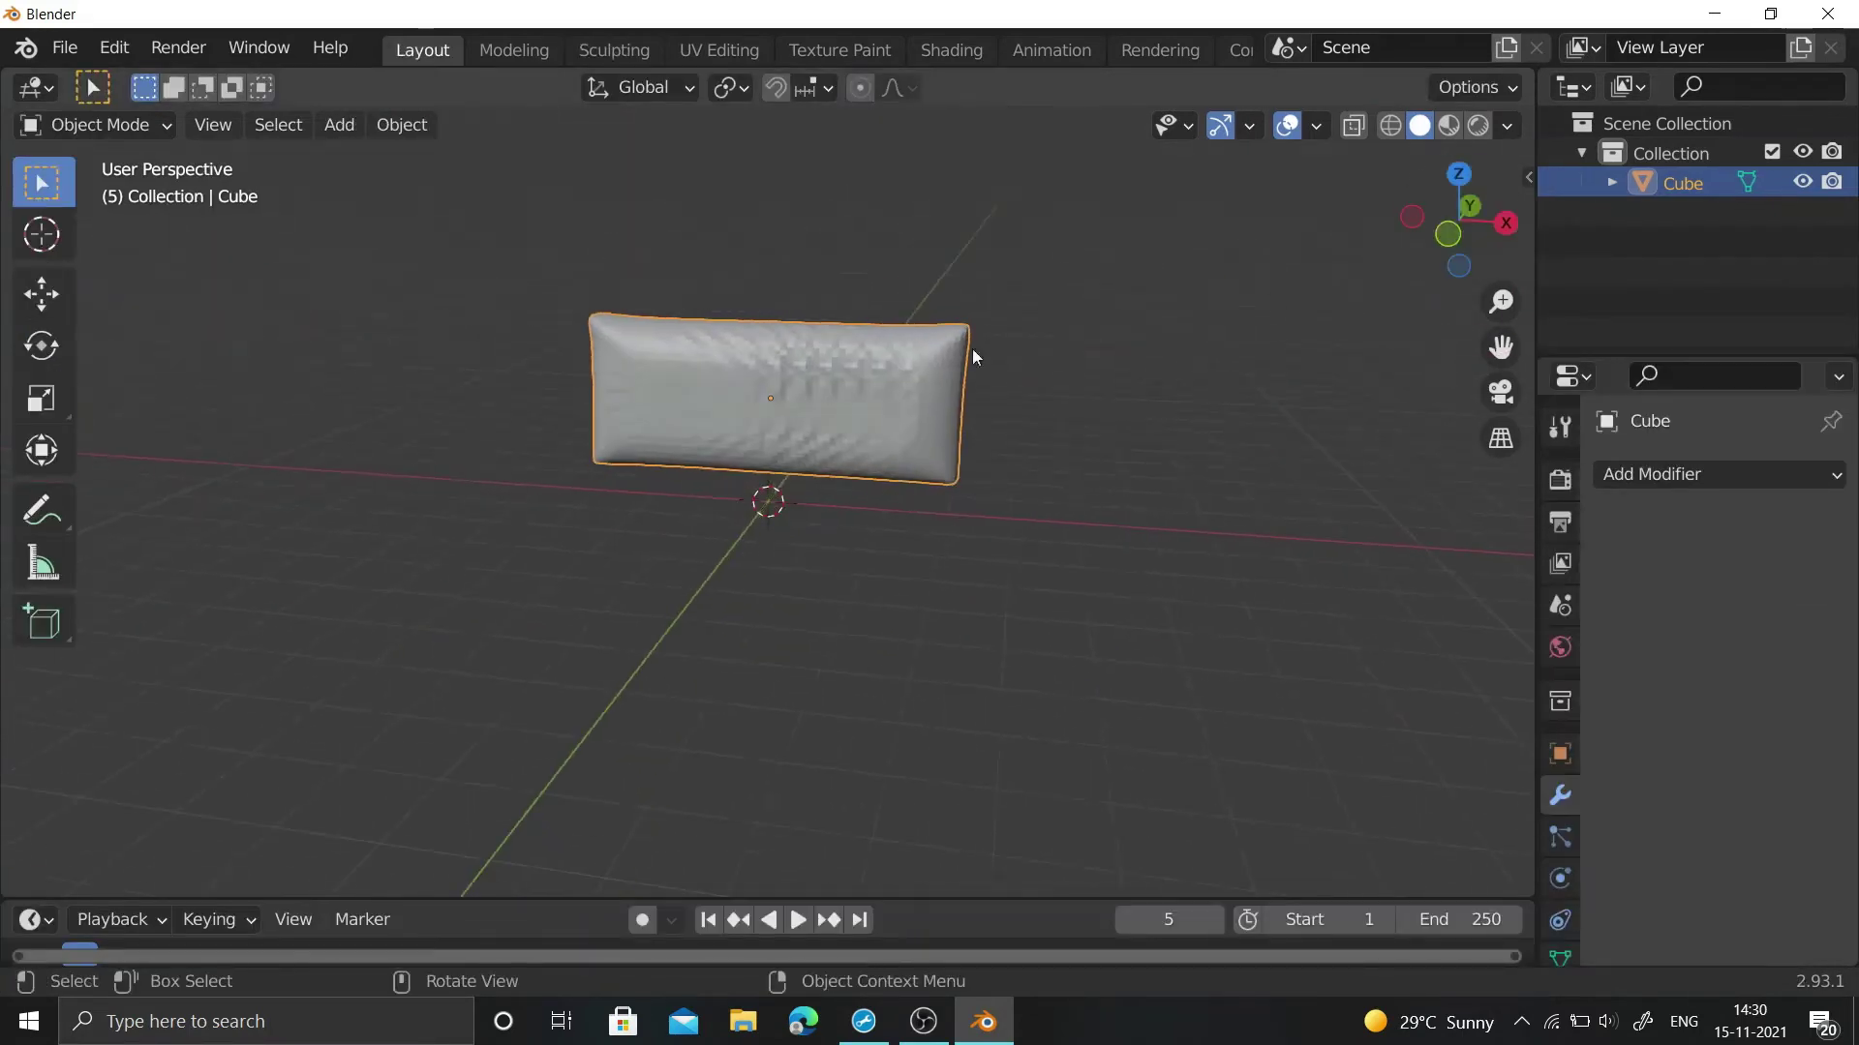
- Shade the pillow smooth
{"action": "right_click", "coordinate": [734, 398]}
{"action": "left_click", "coordinate": [734, 398]}
{"action": "scroll", "coordinate": [1019, 426], "scroll_direction": "up", "scroll_amount": 3}
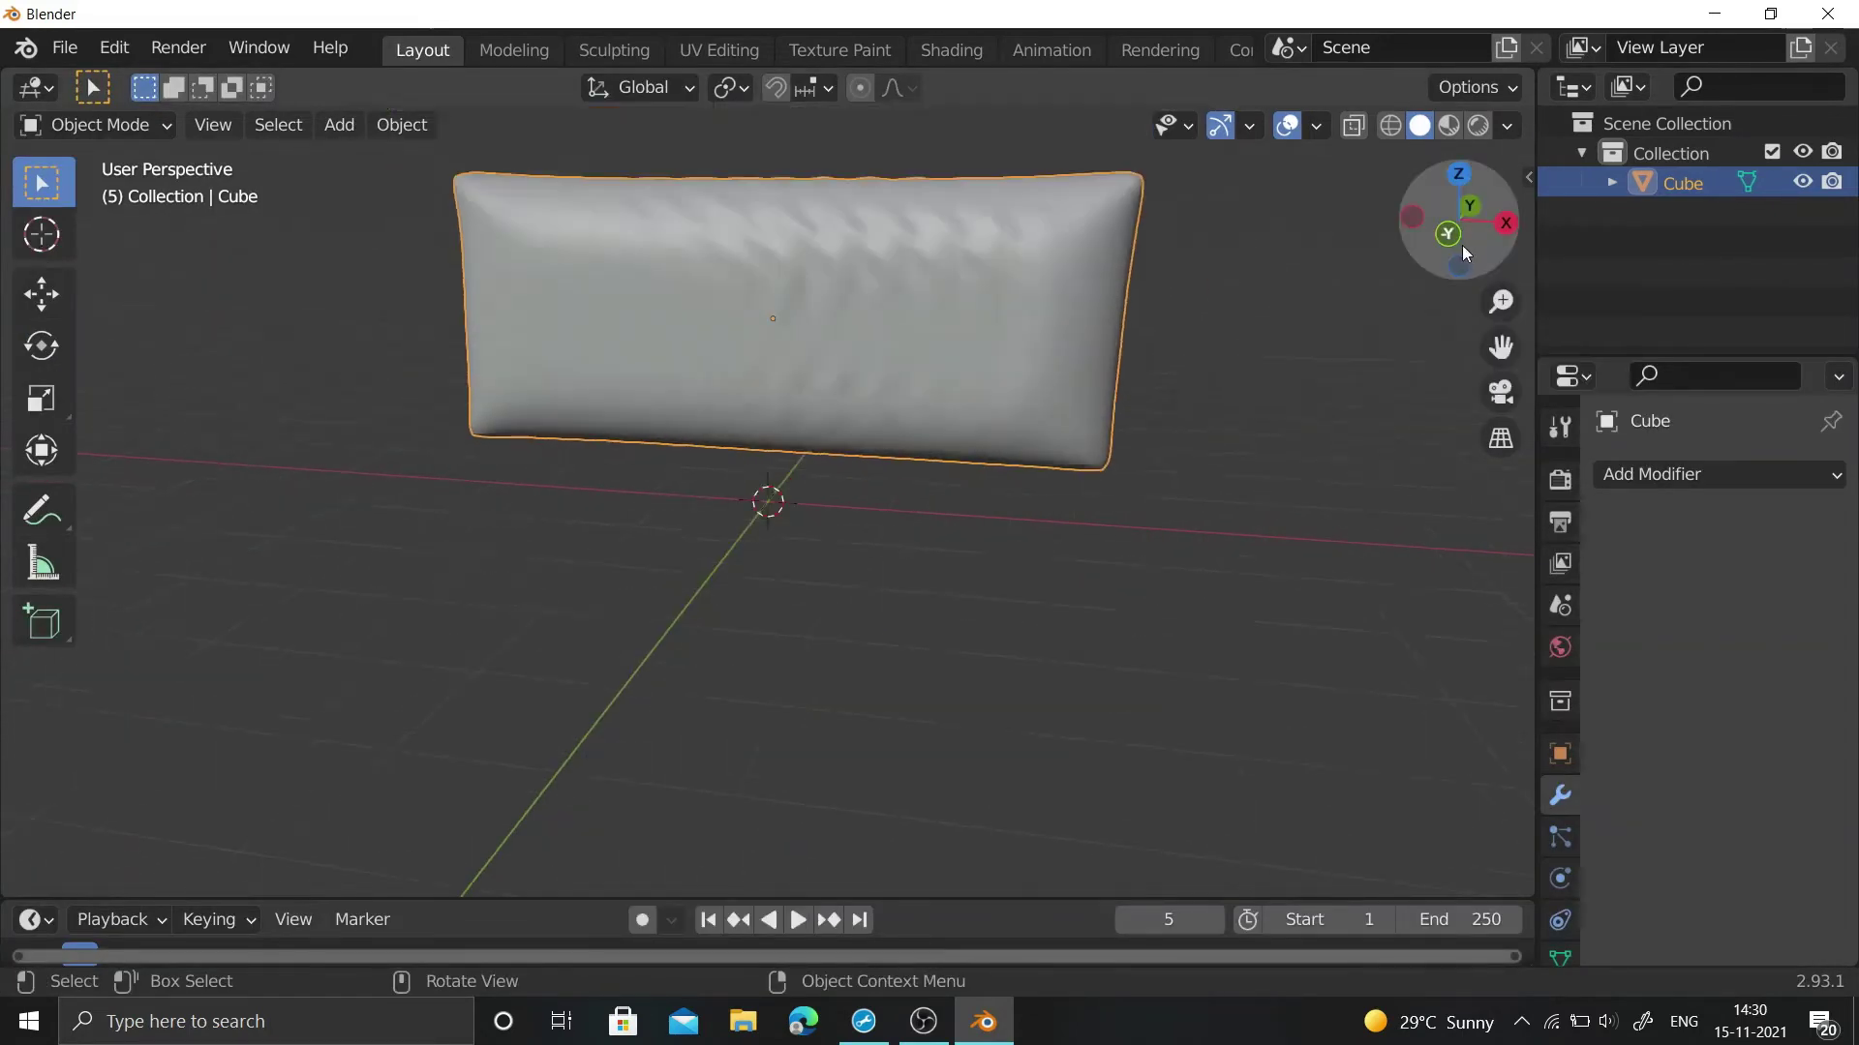
{"action": "middle_click_drag", "start_coordinate": [1462, 246], "coordinate": [573, 138]}
- Redo Cloth brush wrinkles across the pillow front, undoing one bad stroke
{"action": "left_click", "coordinate": [614, 49]}
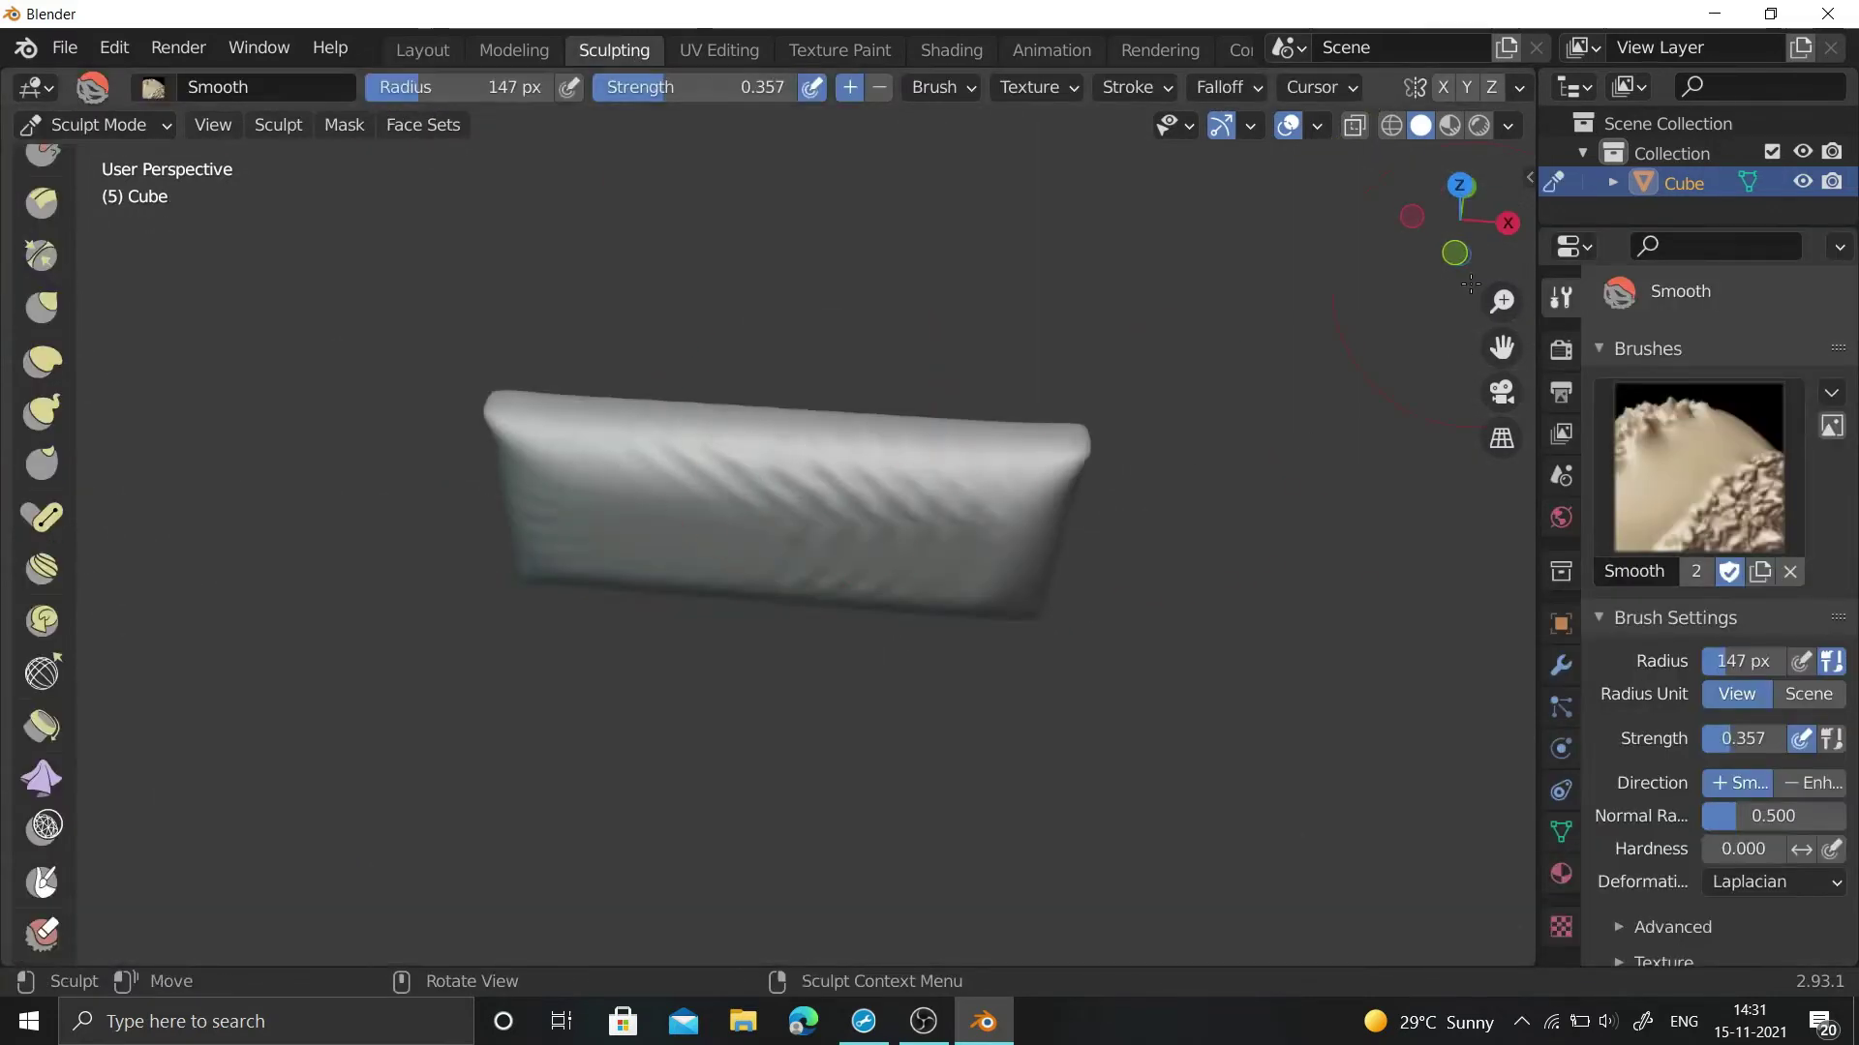
{"action": "left_click", "coordinate": [42, 781]}
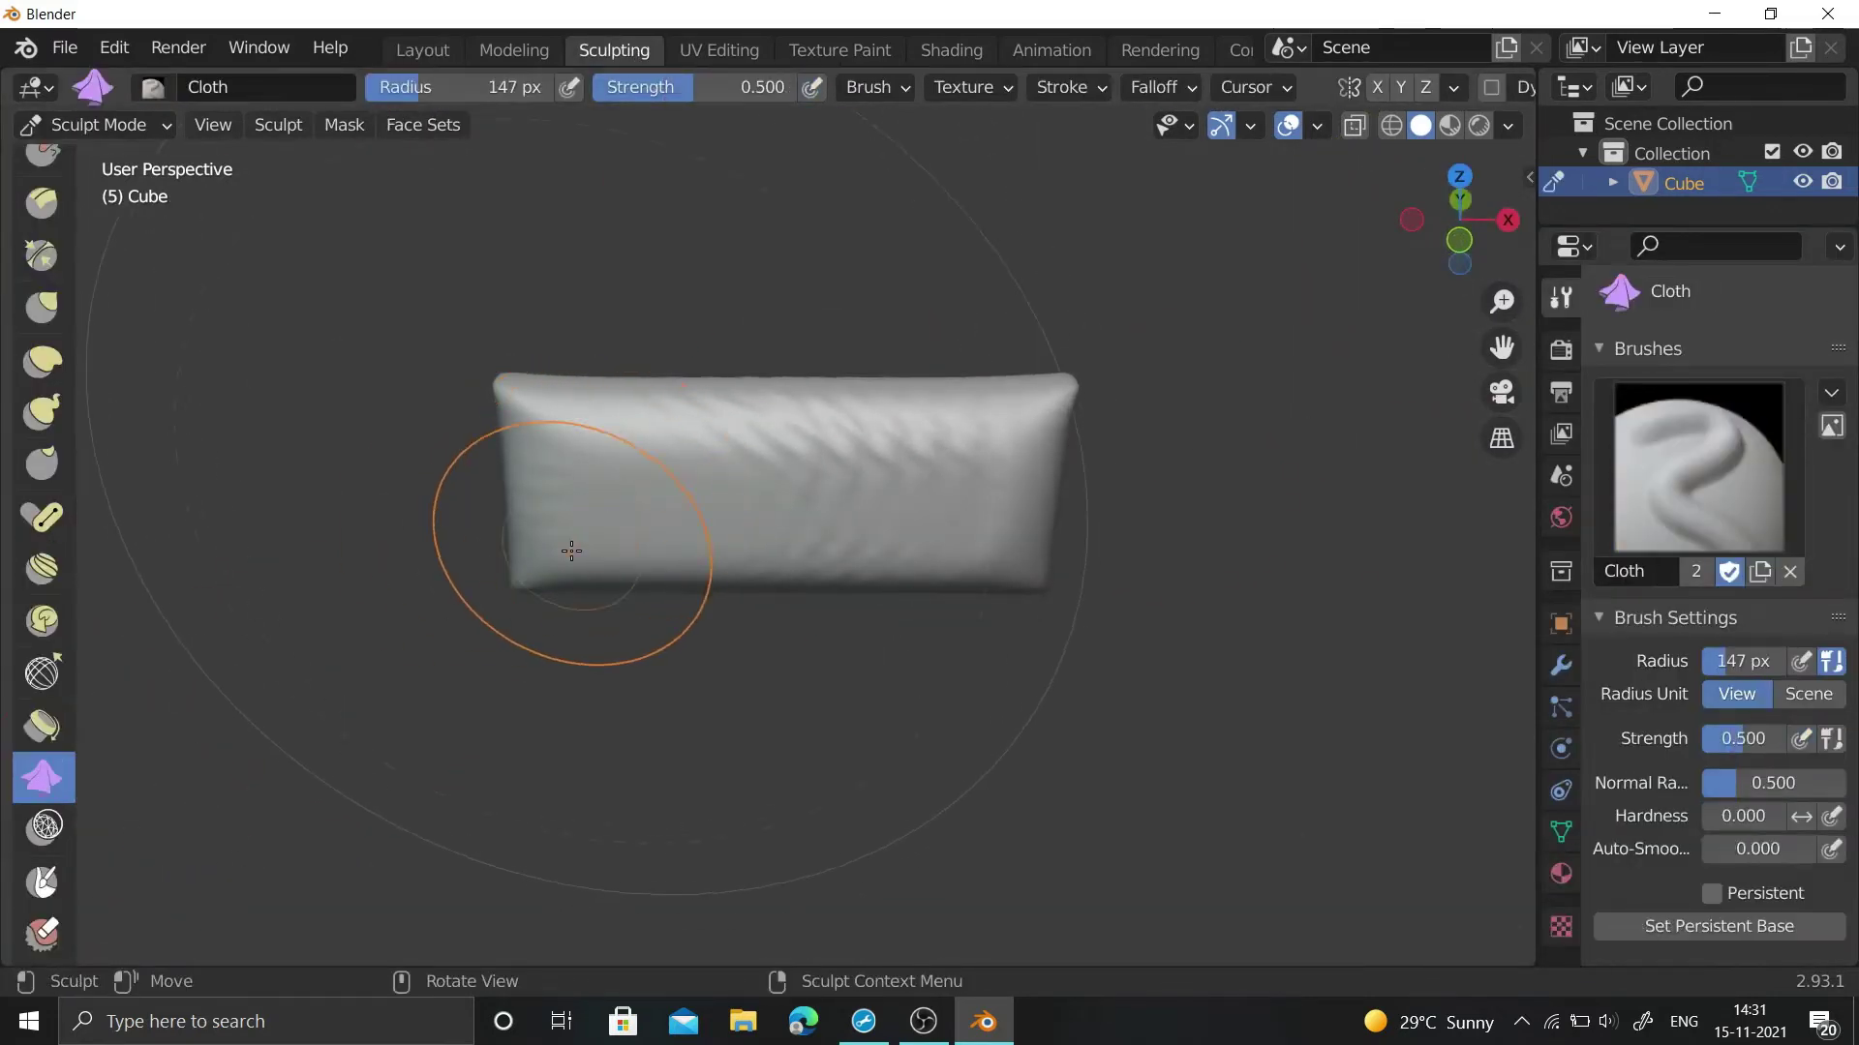
{"action": "left_click_drag", "start_coordinate": [627, 550], "coordinate": [836, 490]}
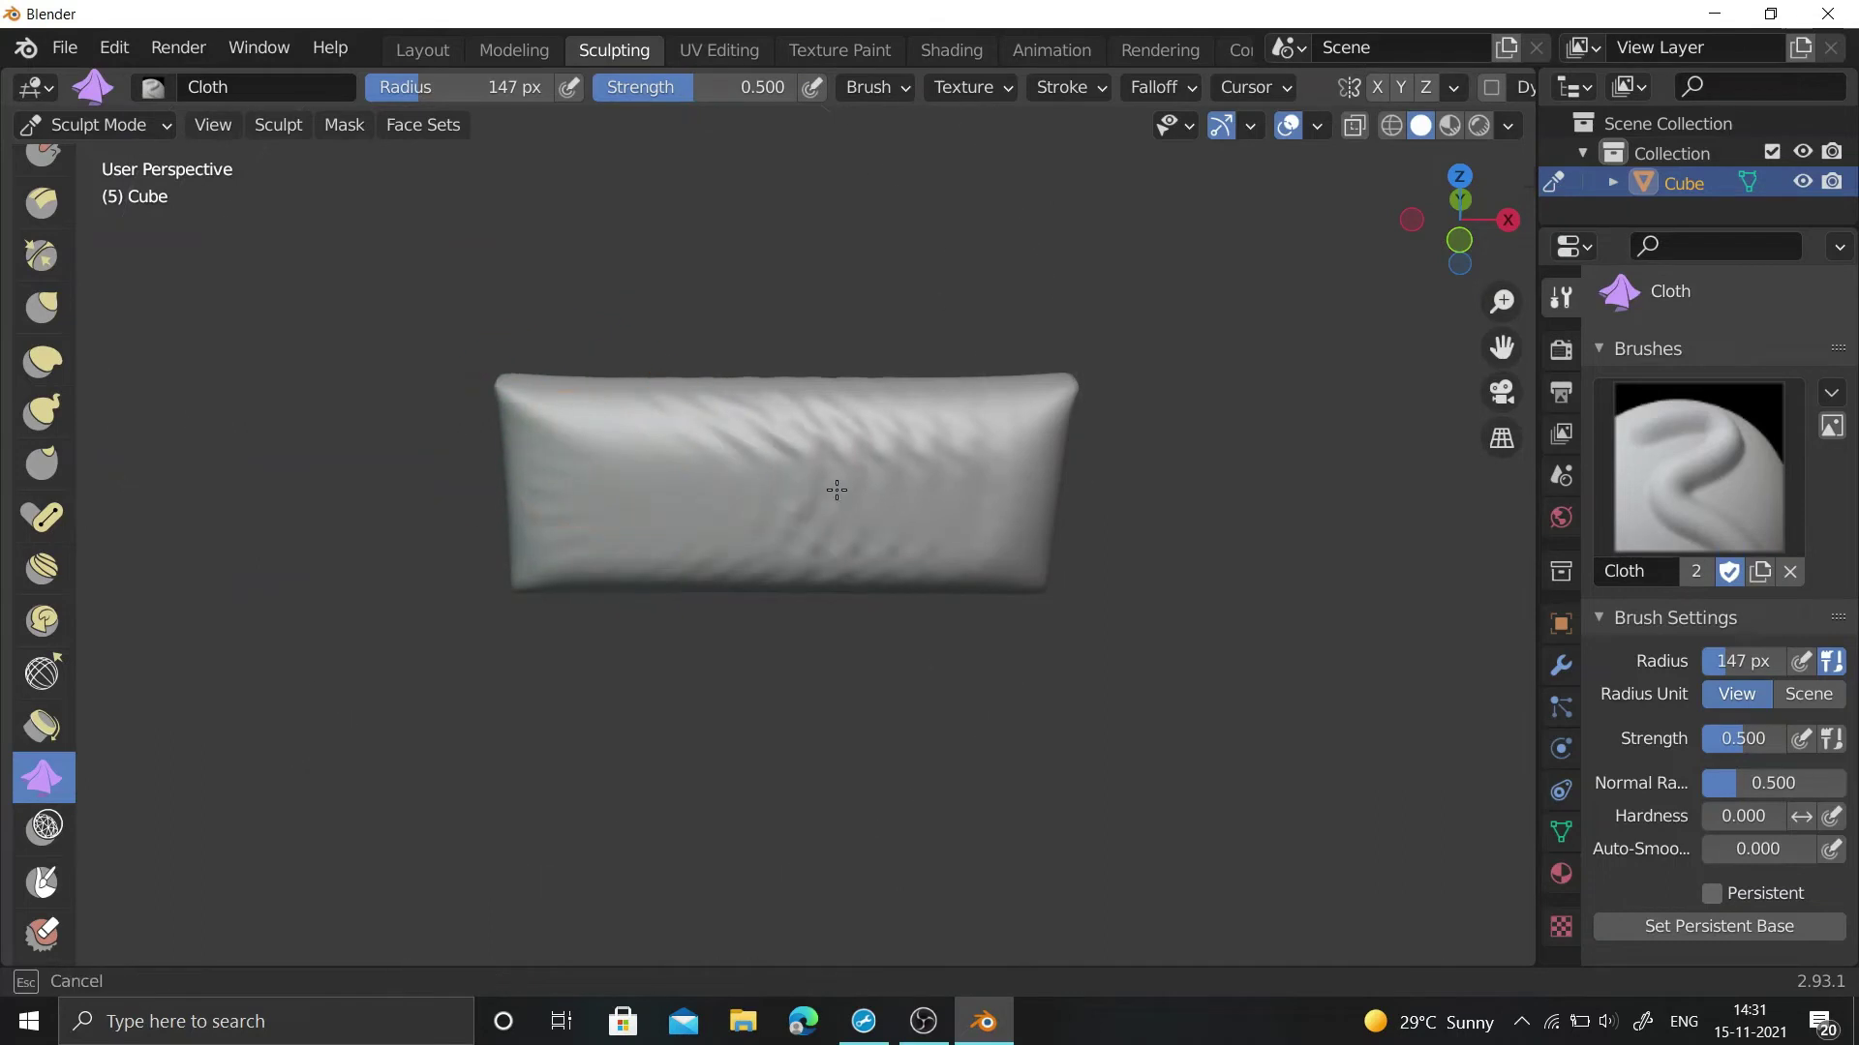
{"action": "middle_click_drag", "start_coordinate": [1256, 324], "coordinate": [888, 510]}
{"action": "key", "text": "ctrl+z"}
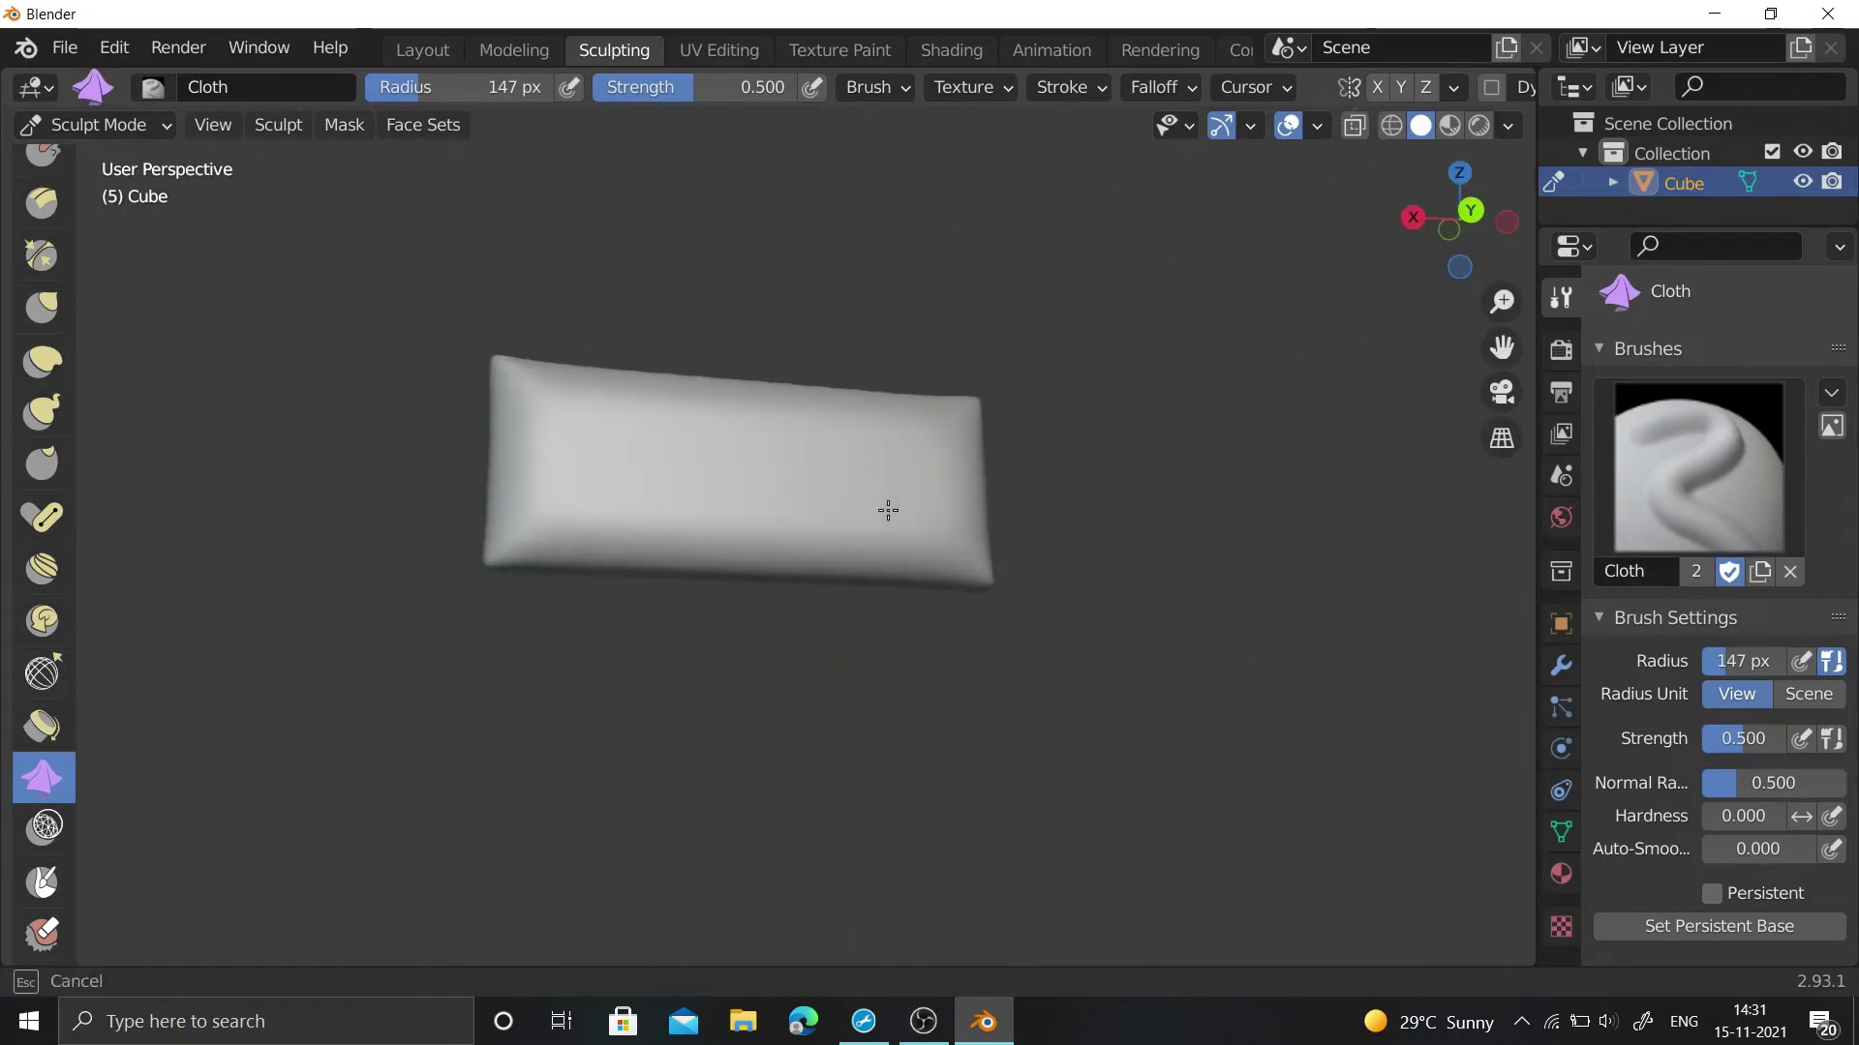
{"action": "left_click_drag", "start_coordinate": [1009, 540], "coordinate": [1326, 264]}
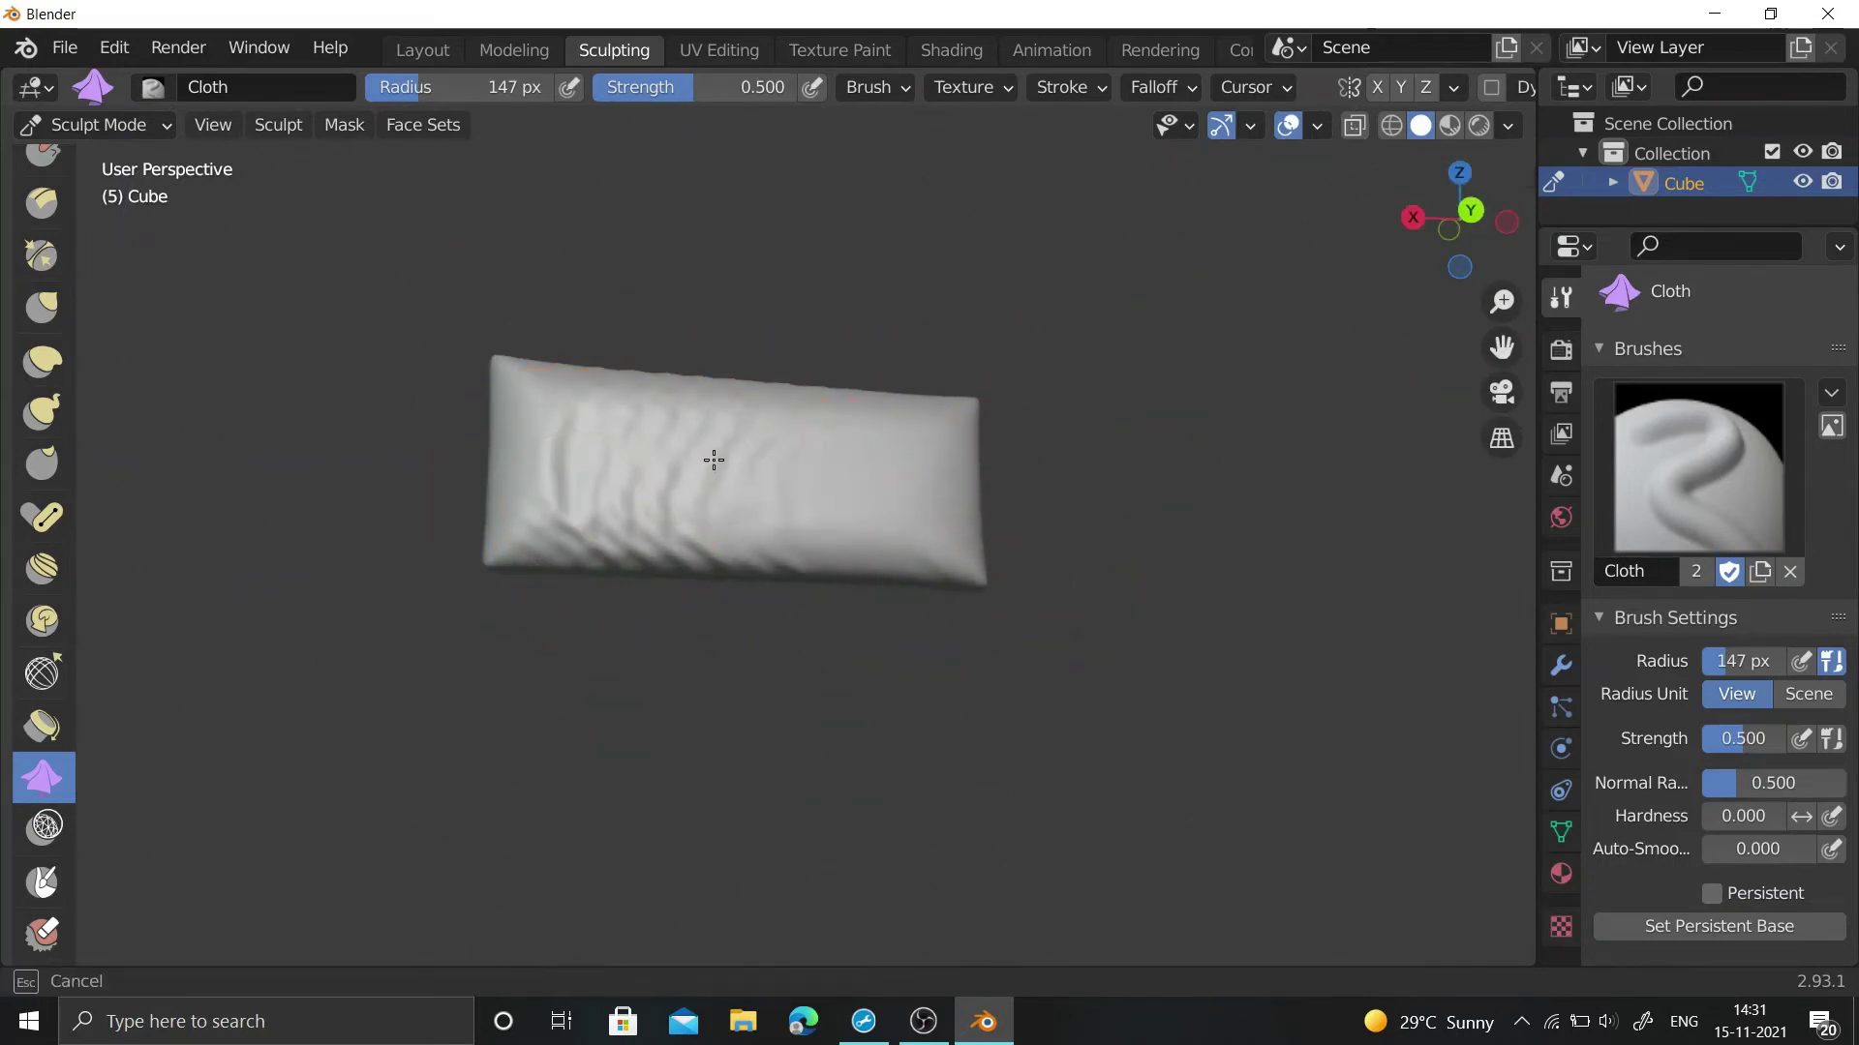
{"action": "middle_click_drag", "start_coordinate": [1326, 264], "coordinate": [1283, 298]}
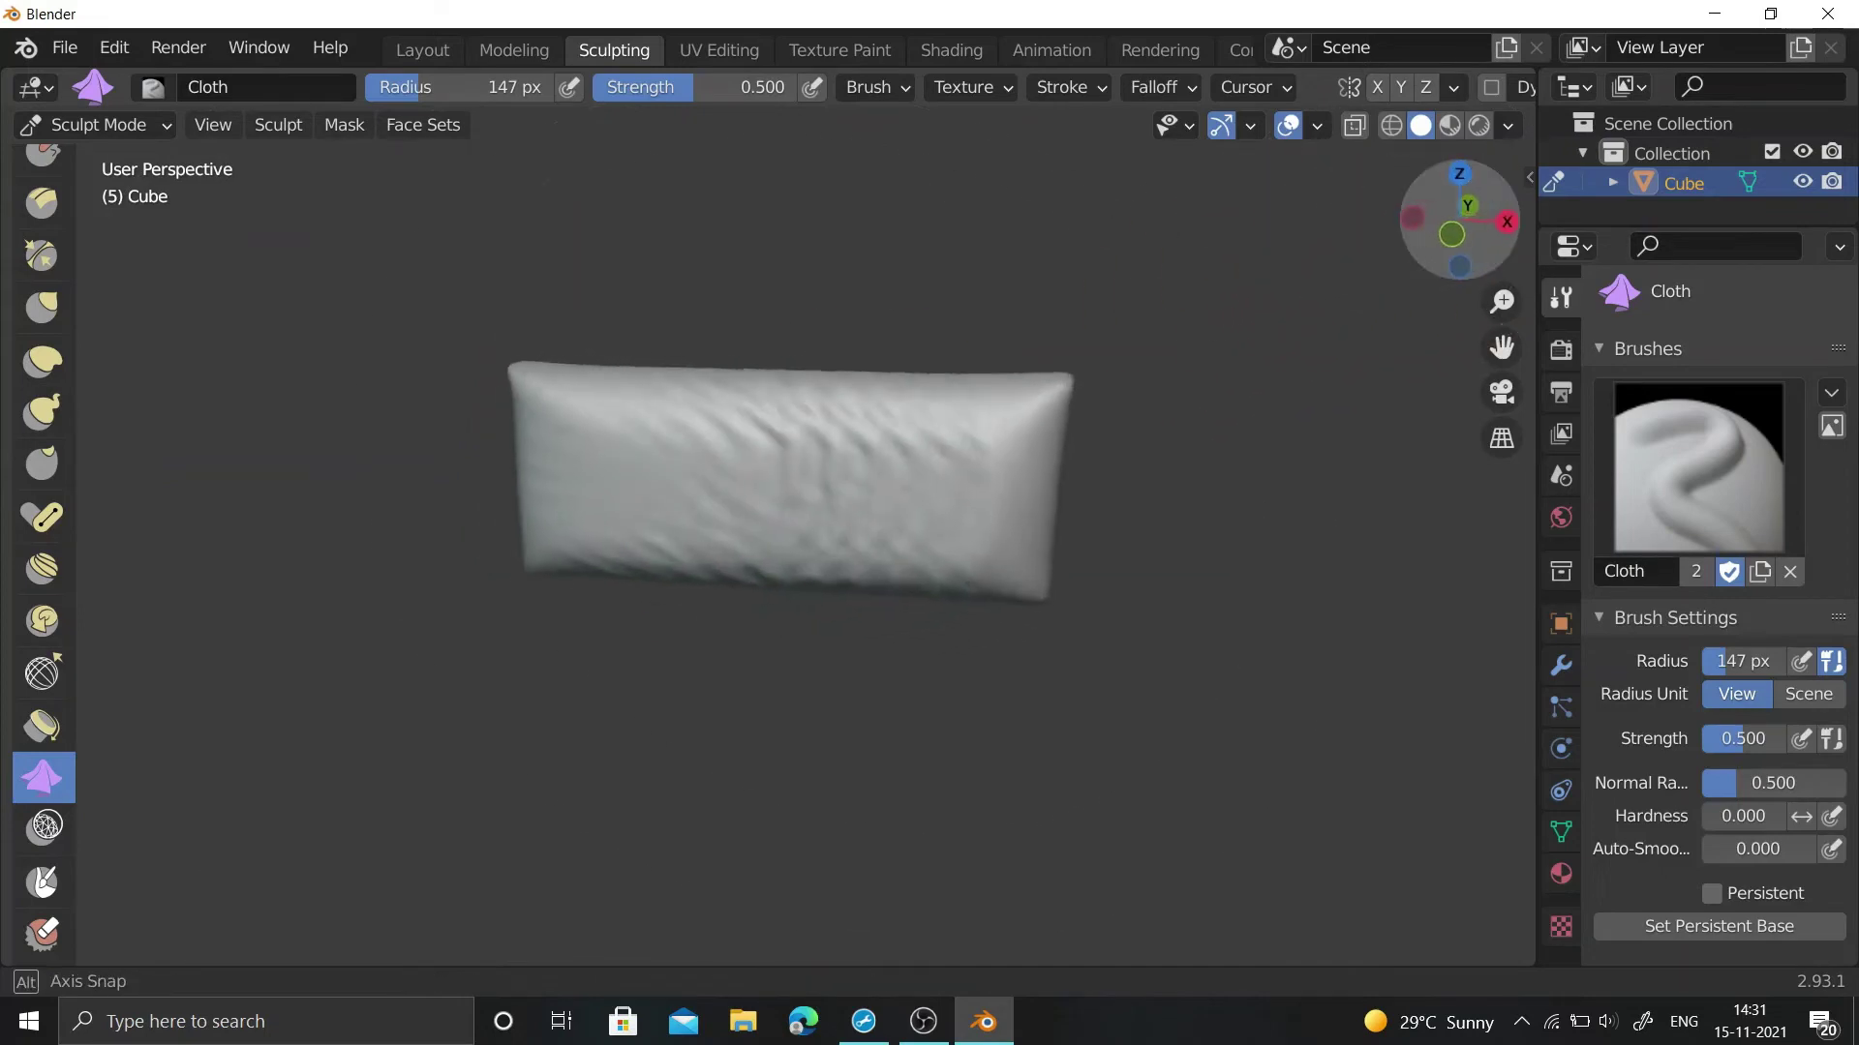
- Save the file as pillow.blend in the youtube learning folder
{"action": "key", "text": "ctrl+s"}
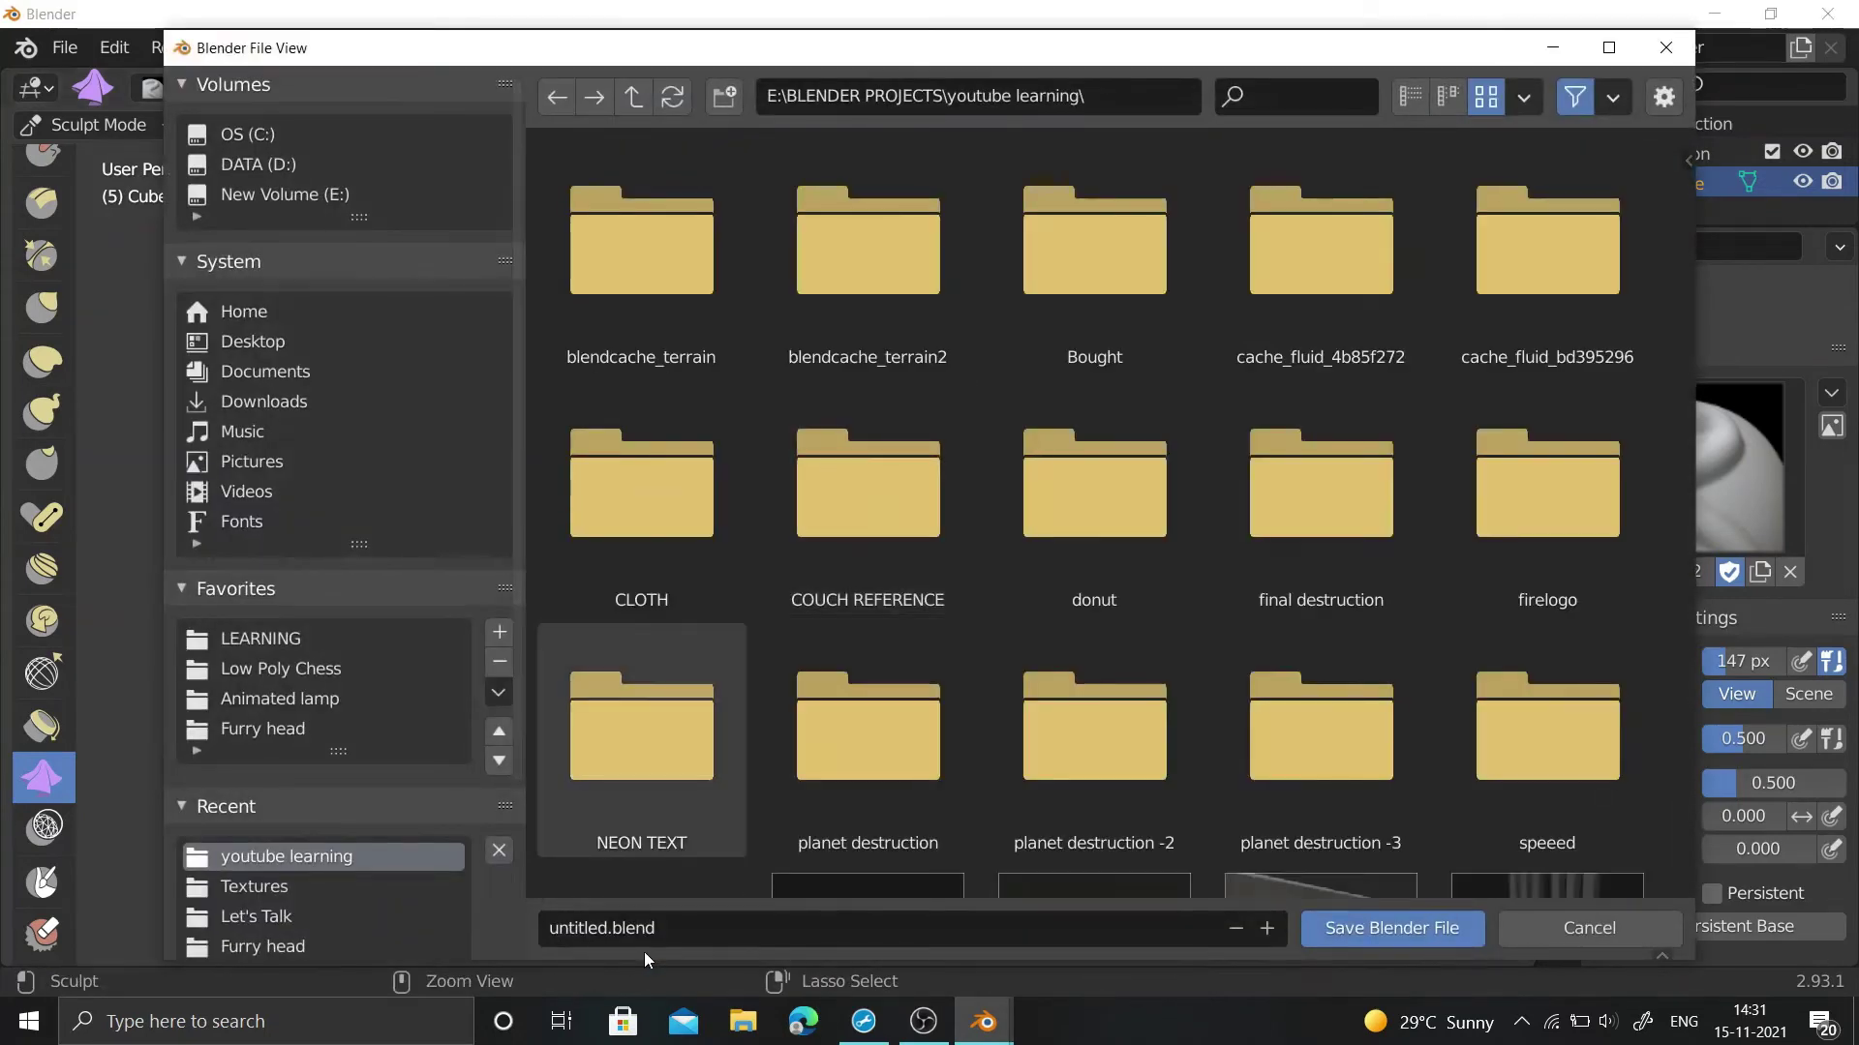
{"action": "type", "text": "ow"}
{"action": "key", "text": "Return"}
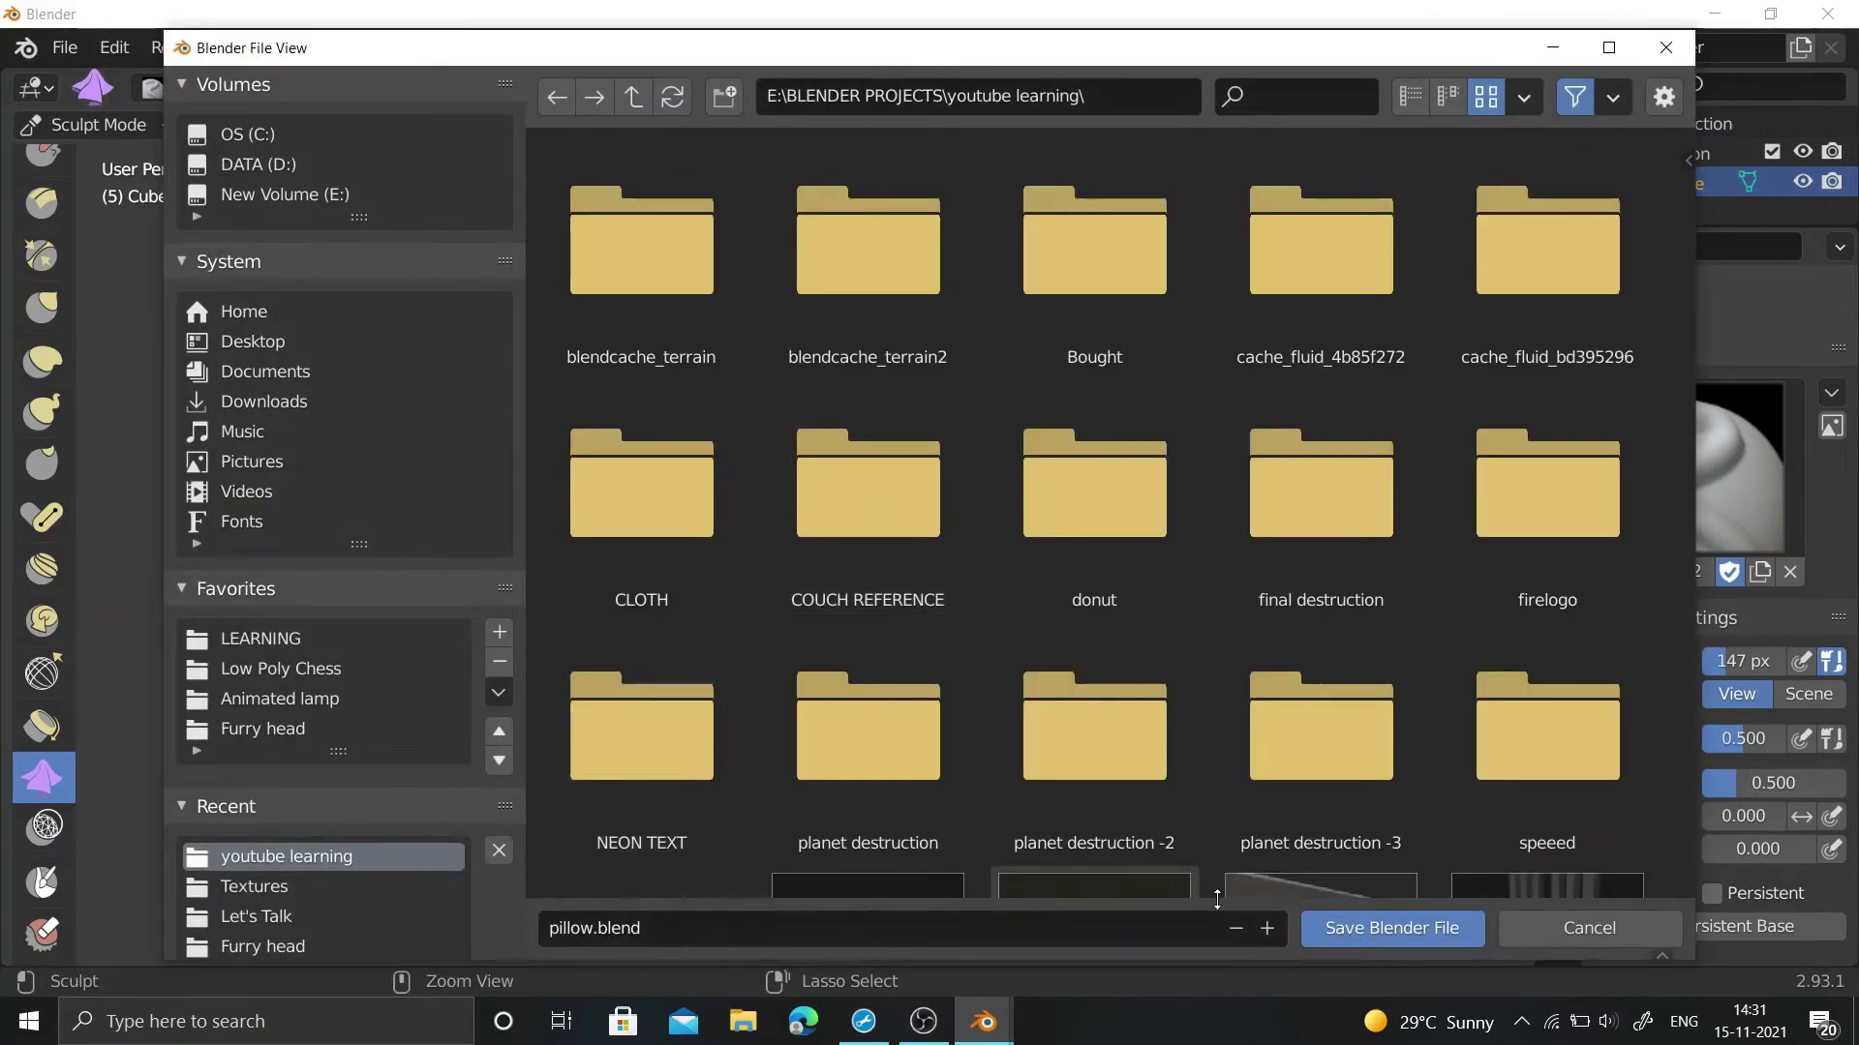
{"action": "left_click", "coordinate": [1343, 927]}
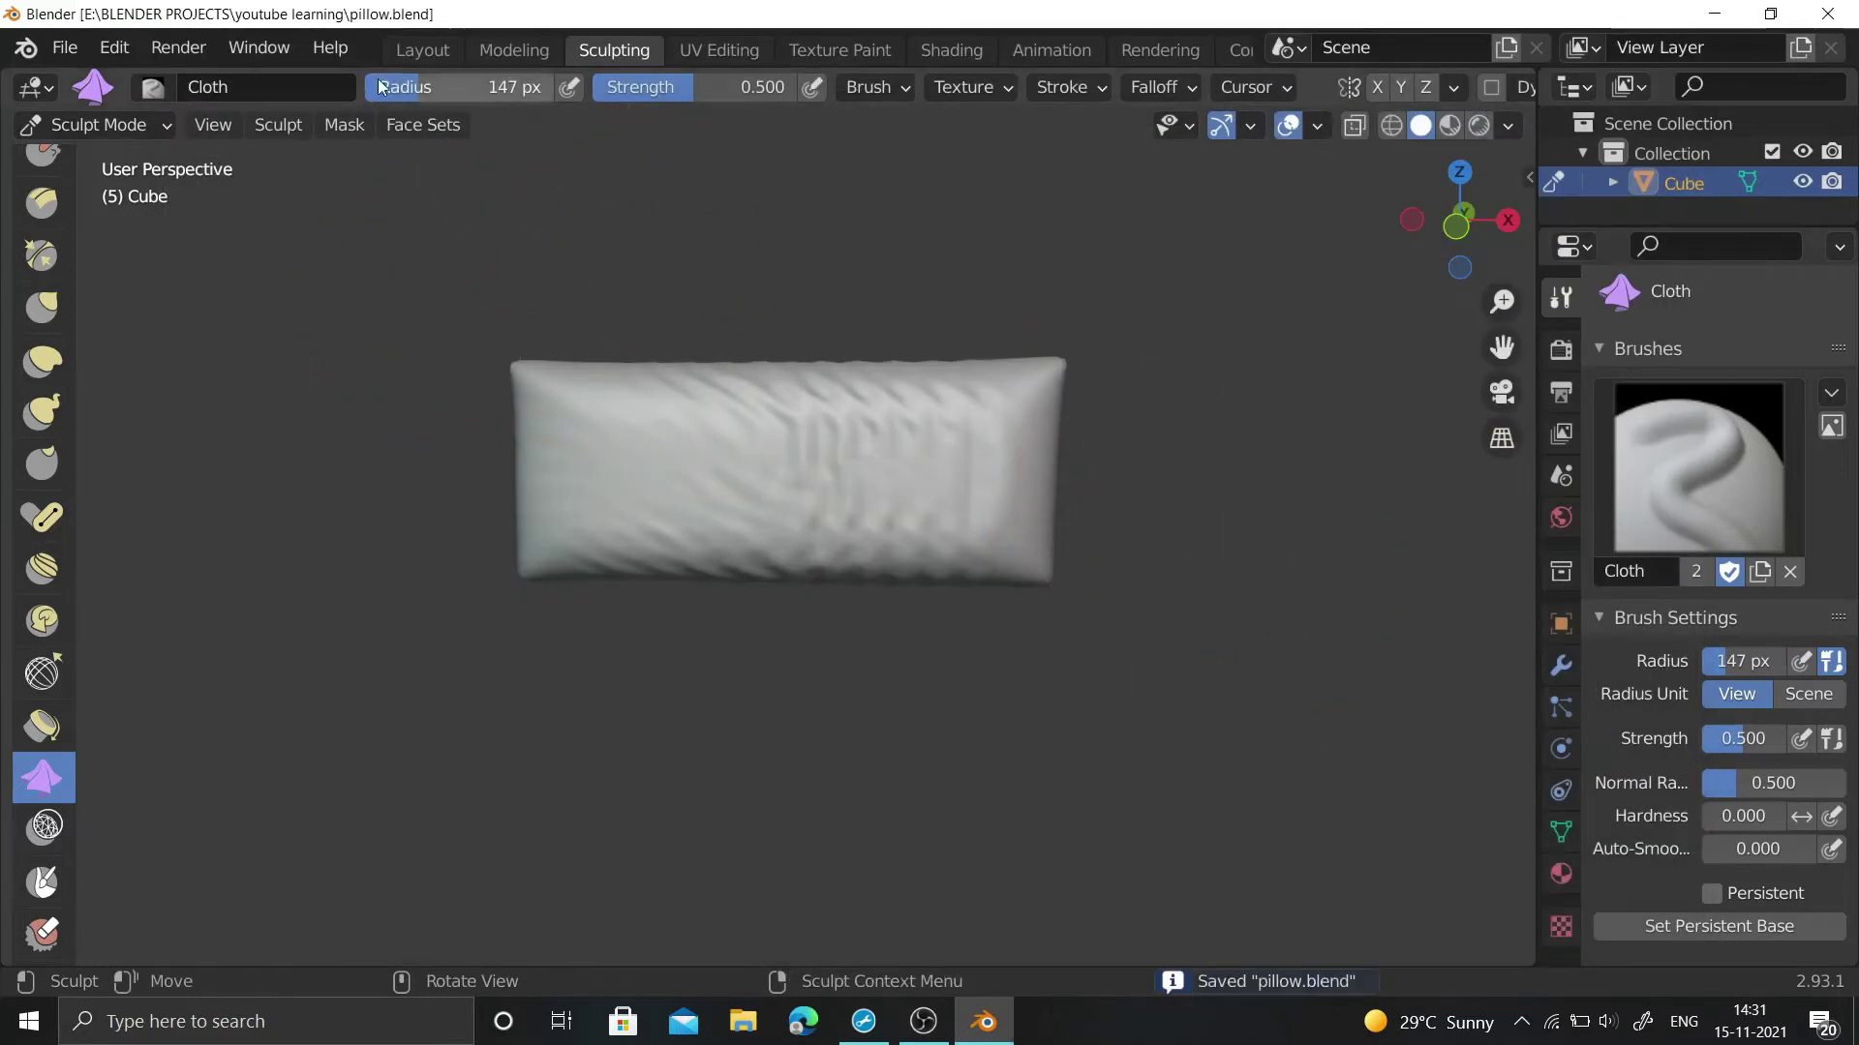
- In Layout, preview the pillow in Material Preview, then return to Solid shading
{"action": "left_click", "coordinate": [422, 49]}
{"action": "mouse_move", "coordinate": [1457, 228]}
{"action": "left_mouse_down"}
{"action": "mouse_move", "coordinate": [1428, 247]}
{"action": "mouse_move", "coordinate": [1448, 231]}
{"action": "left_mouse_up"}
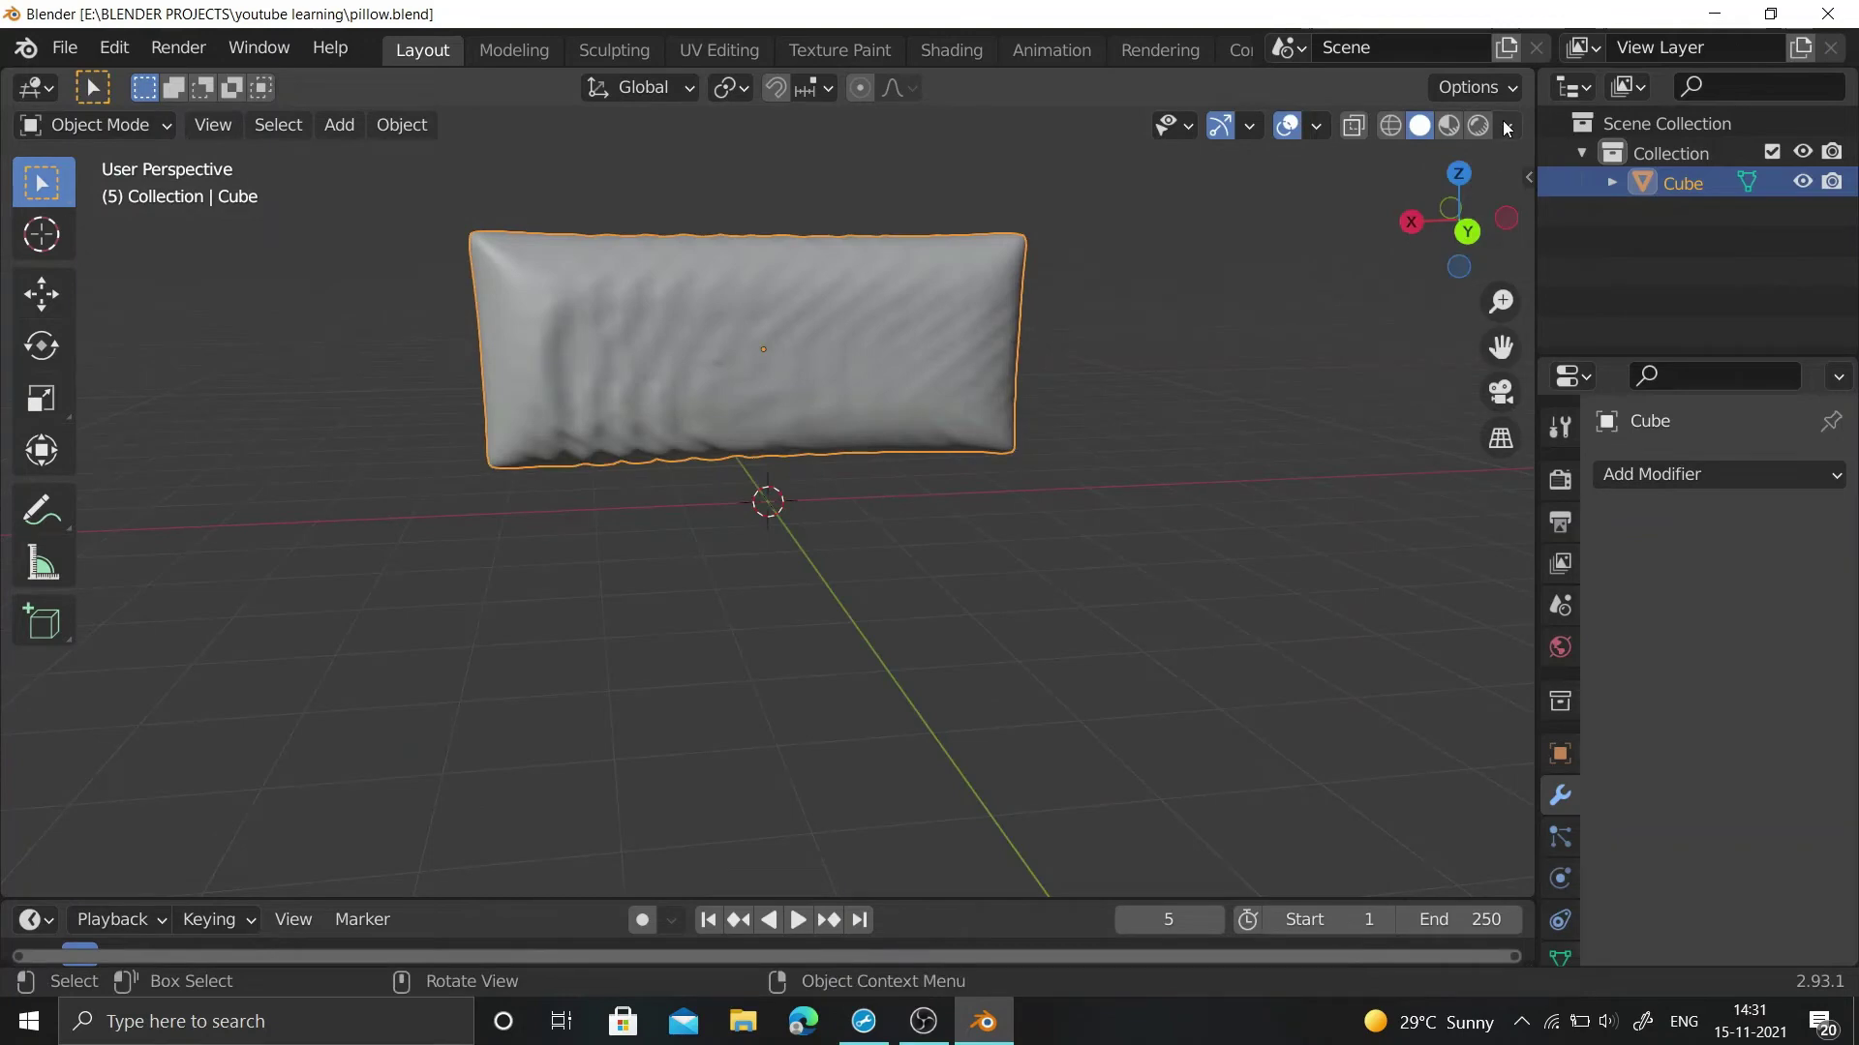
{"action": "left_click", "coordinate": [1506, 129]}
{"action": "left_click", "coordinate": [1451, 127]}
{"action": "left_click", "coordinate": [1513, 129]}
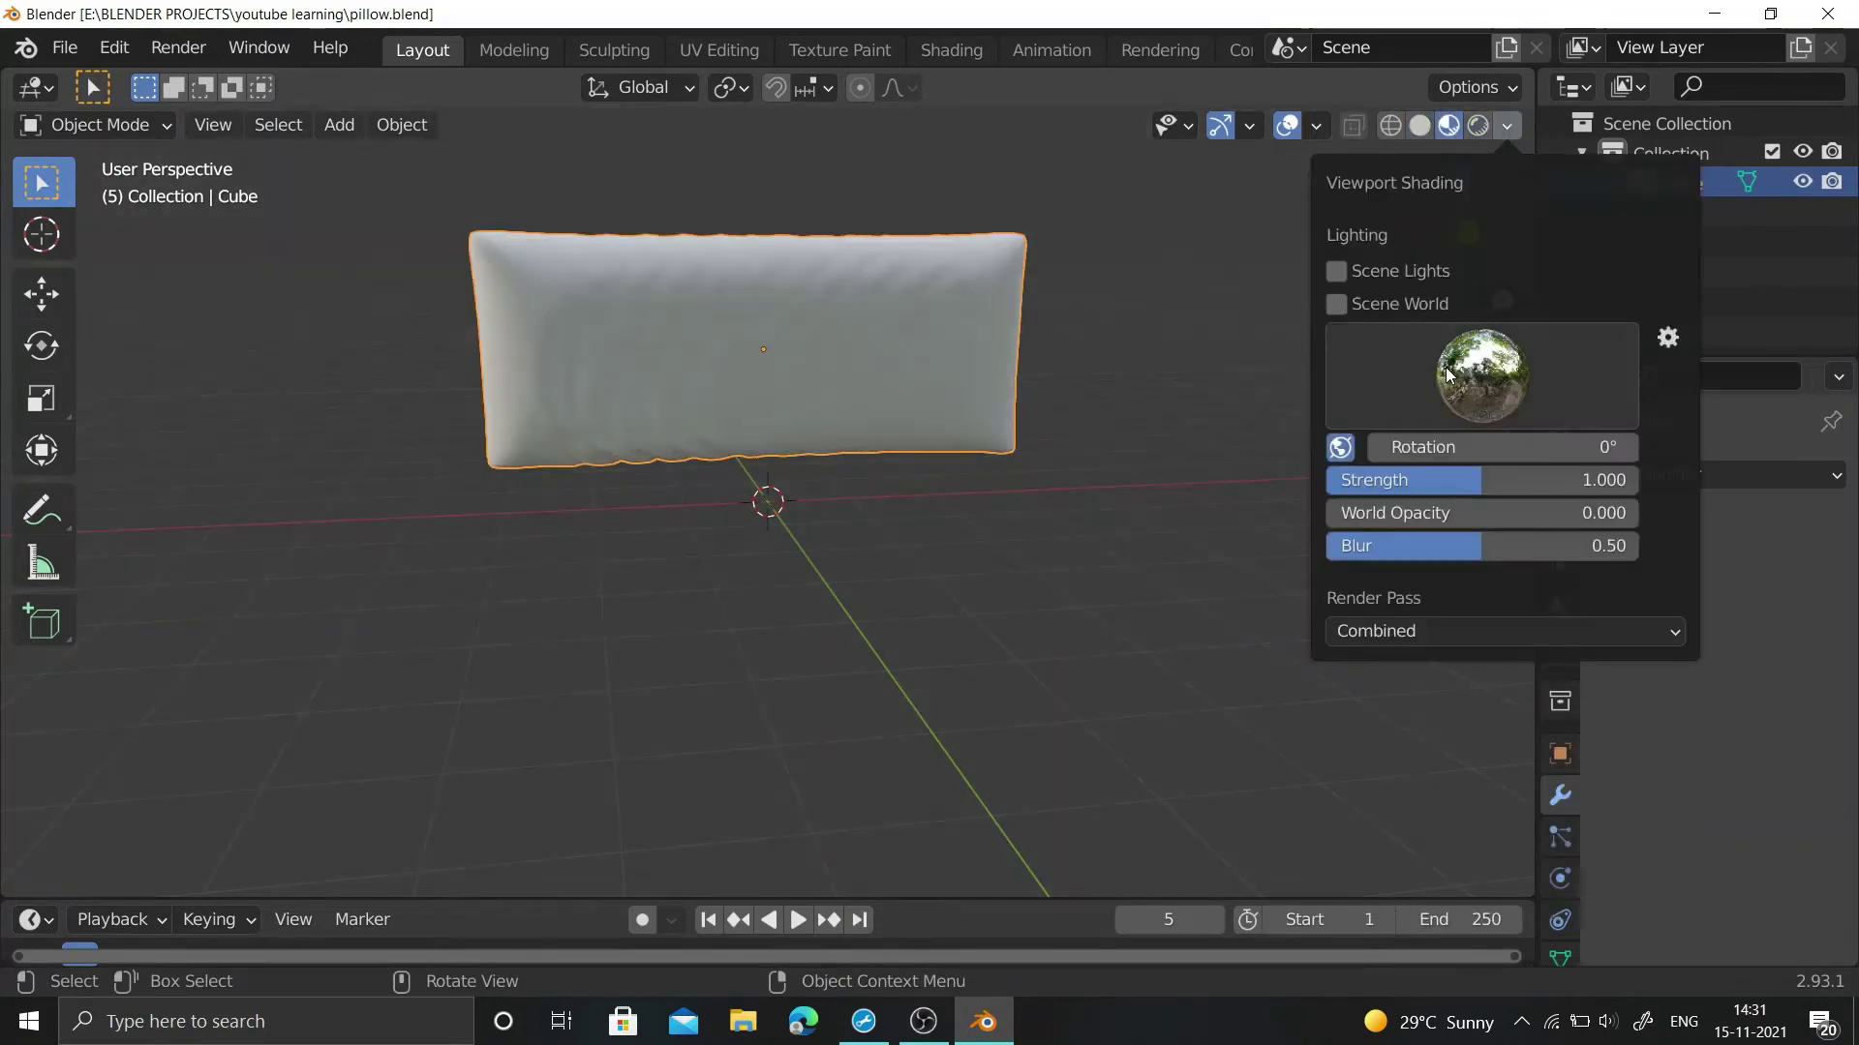
{"action": "left_click", "coordinate": [1419, 126]}
{"action": "left_click_drag", "start_coordinate": [1452, 228], "coordinate": [1457, 227]}
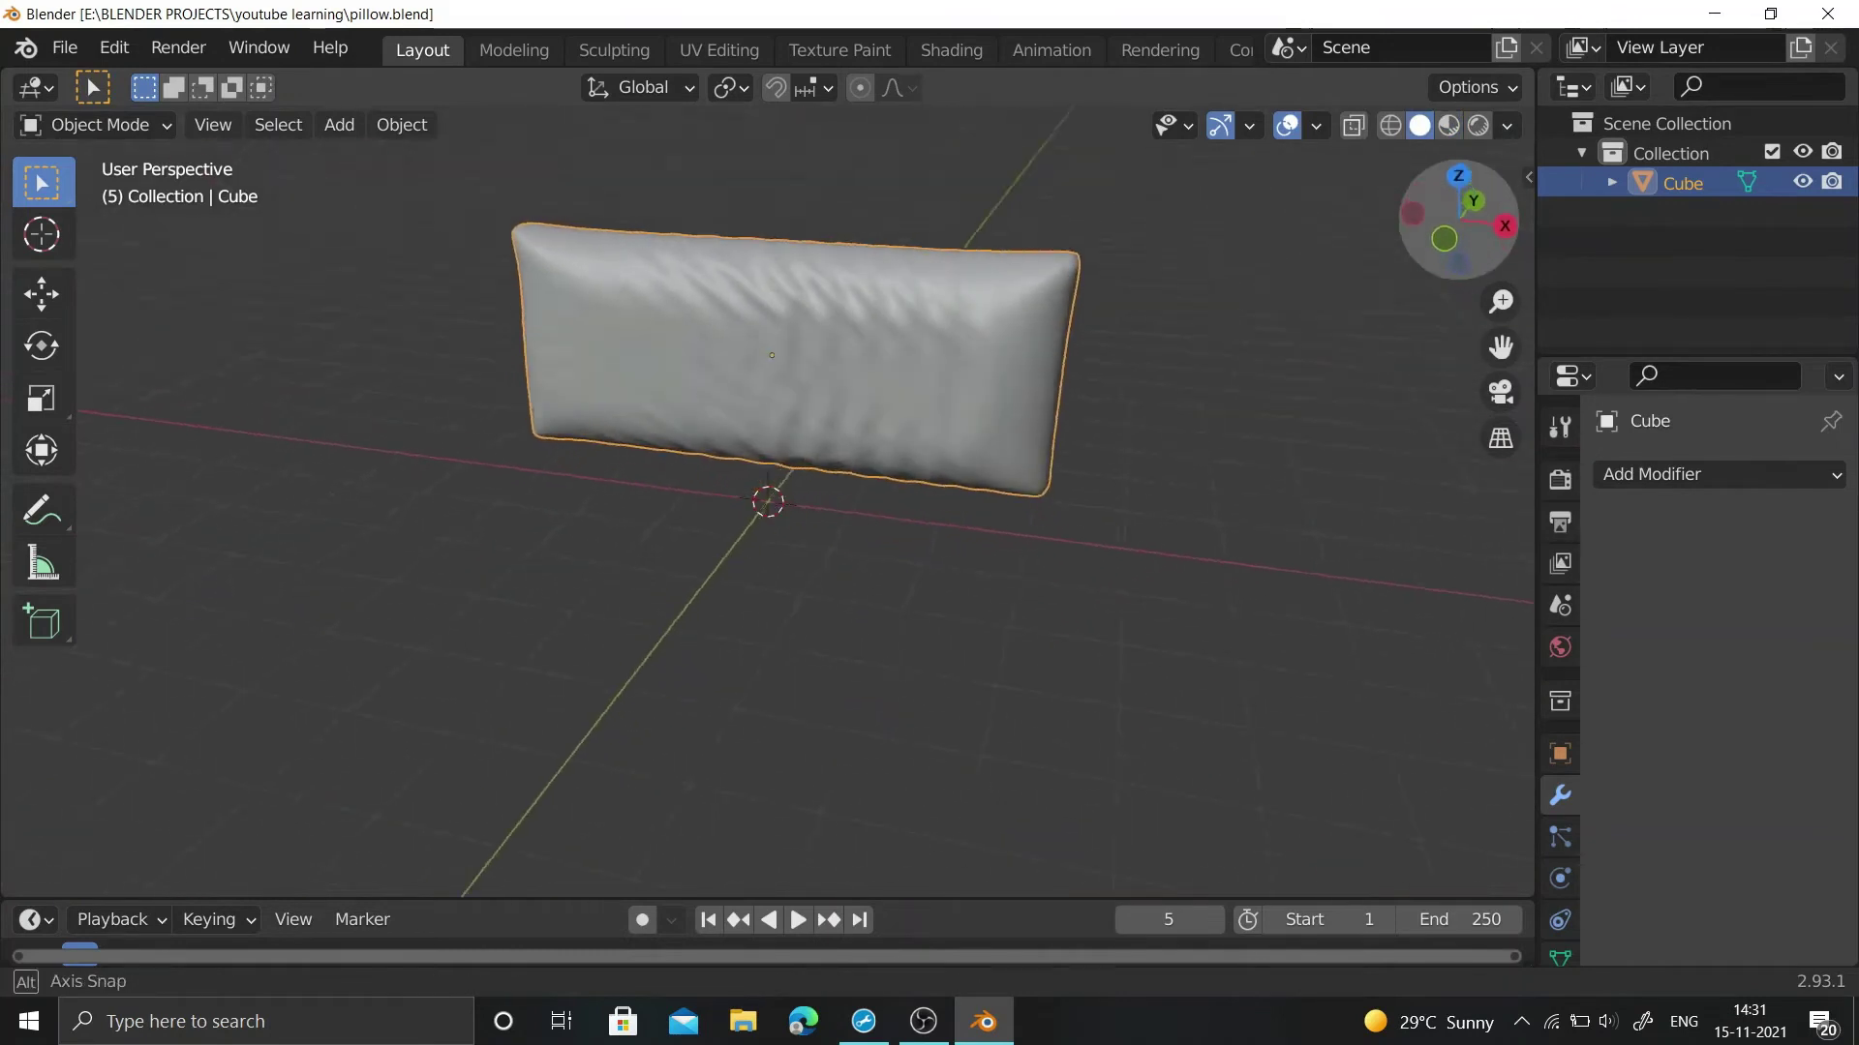
{"action": "scroll", "coordinate": [1570, 806], "scroll_direction": "down", "scroll_amount": 3}
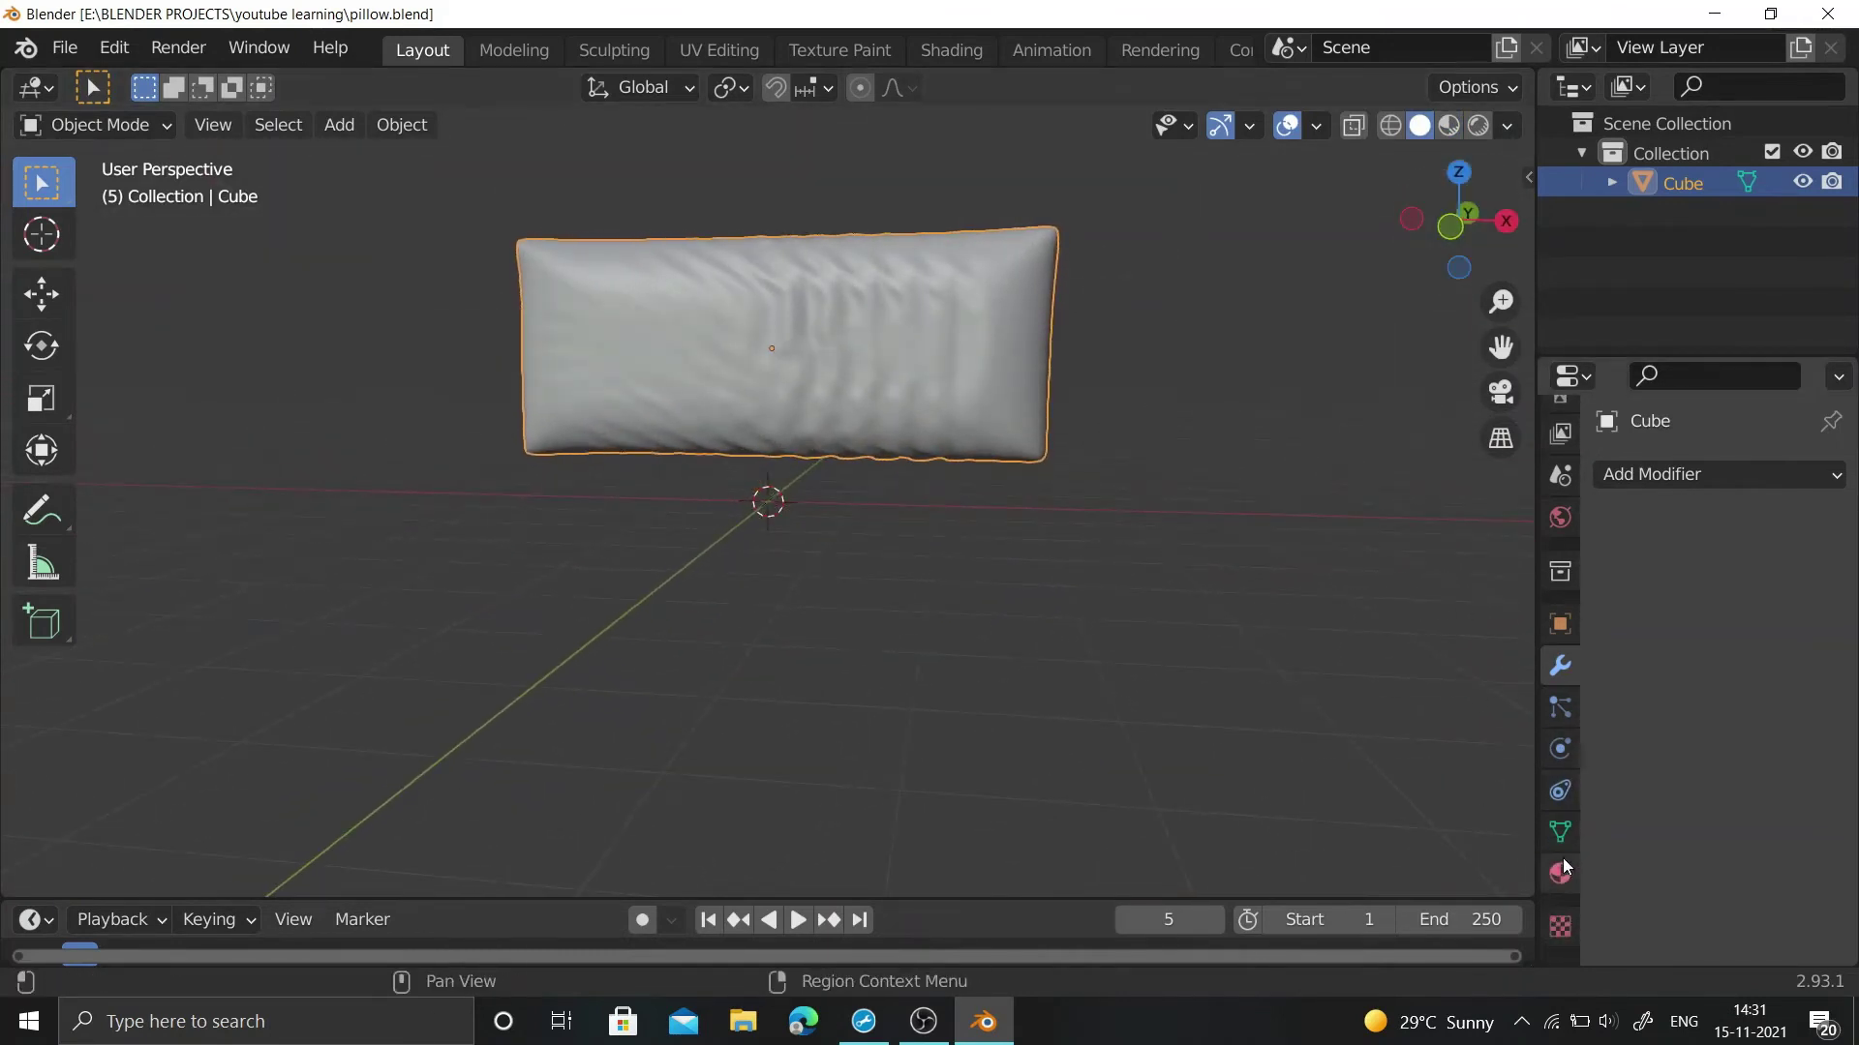